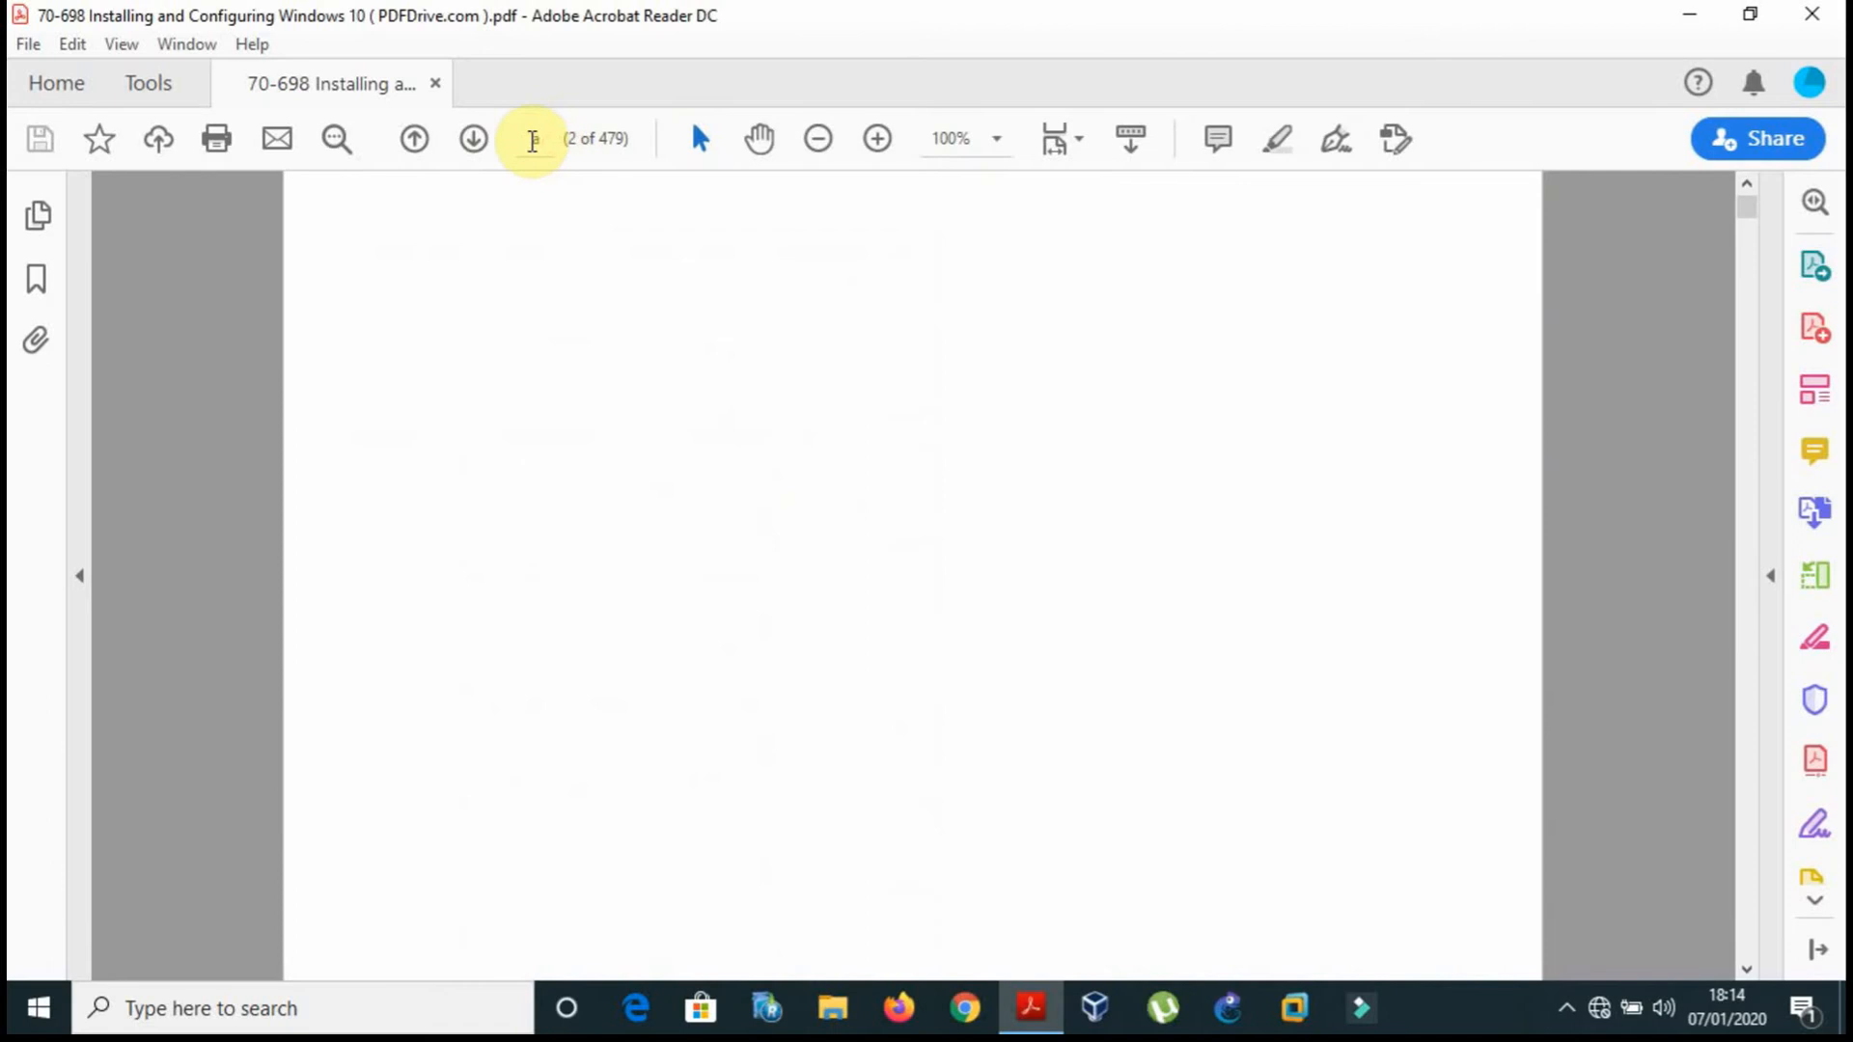
Step: Jump to page 45 of the PDF and leaf back to the opening page of Lesson 1, Preparing for Installation Requirements
{"action": "type", "text": "45"}
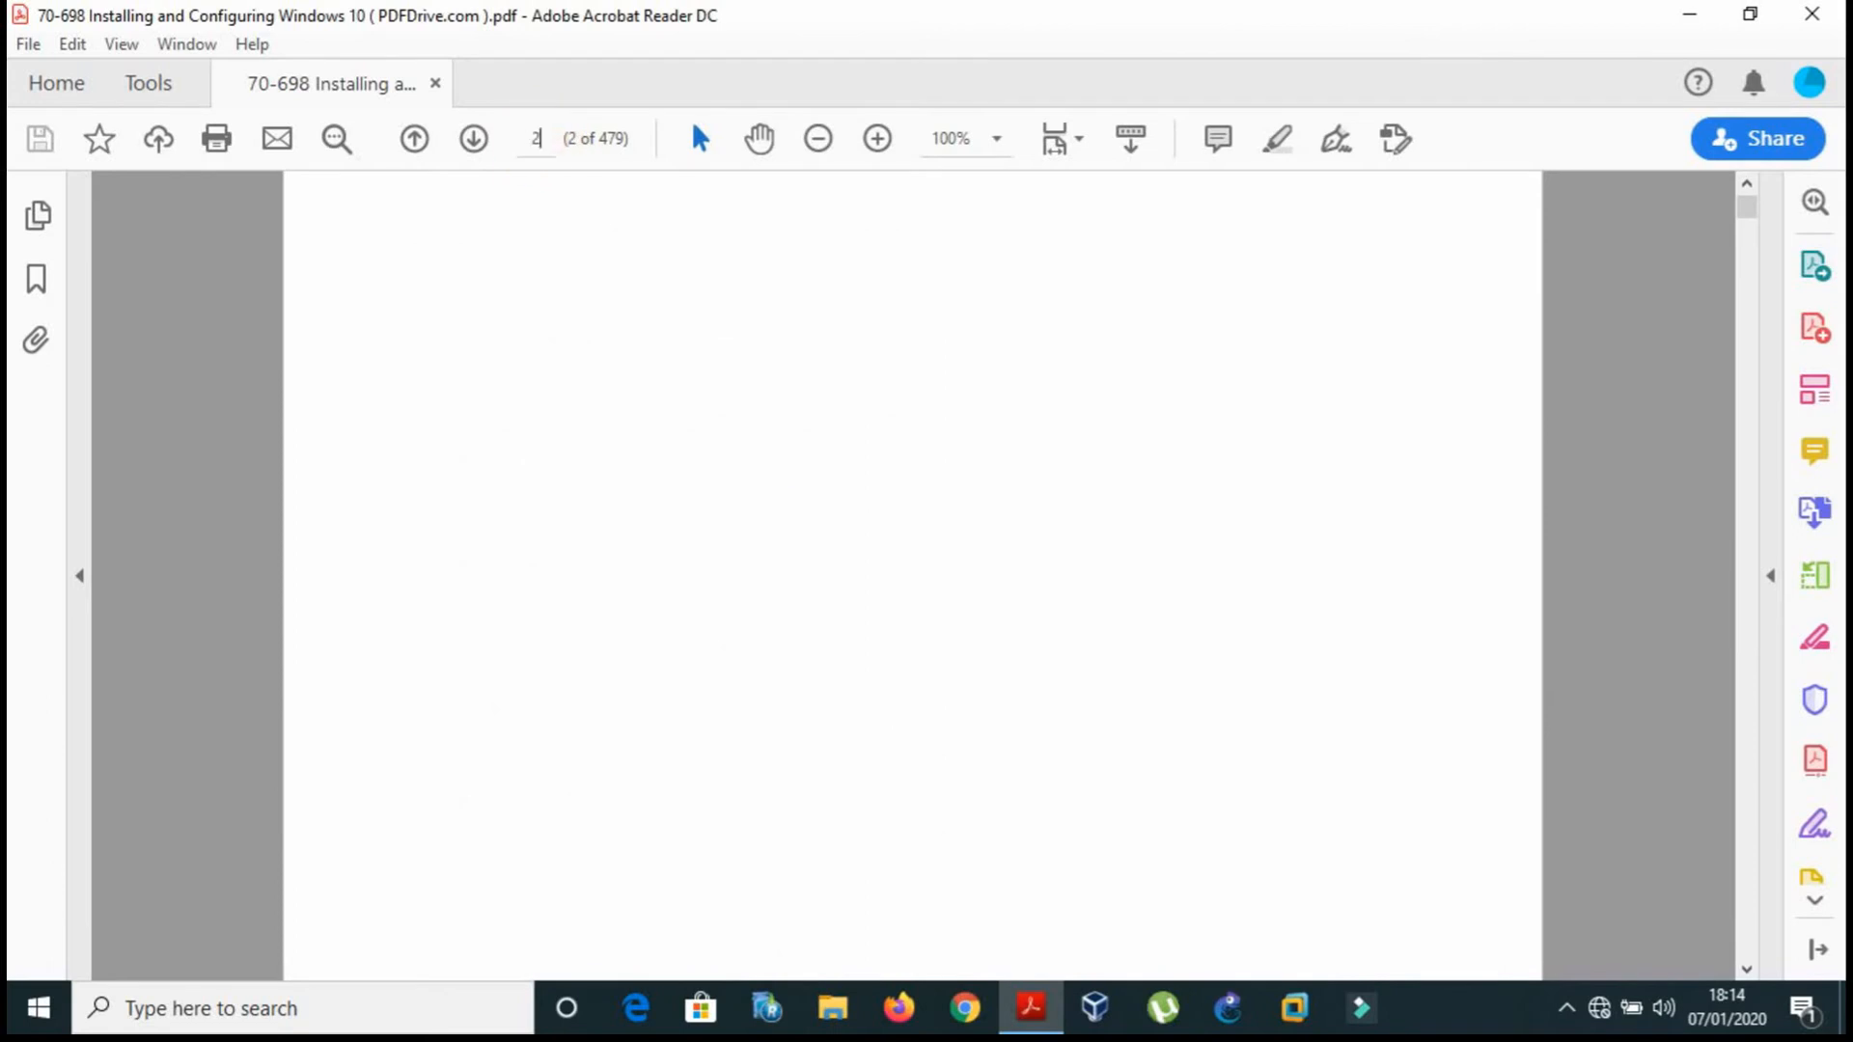
{"action": "key", "text": "Return"}
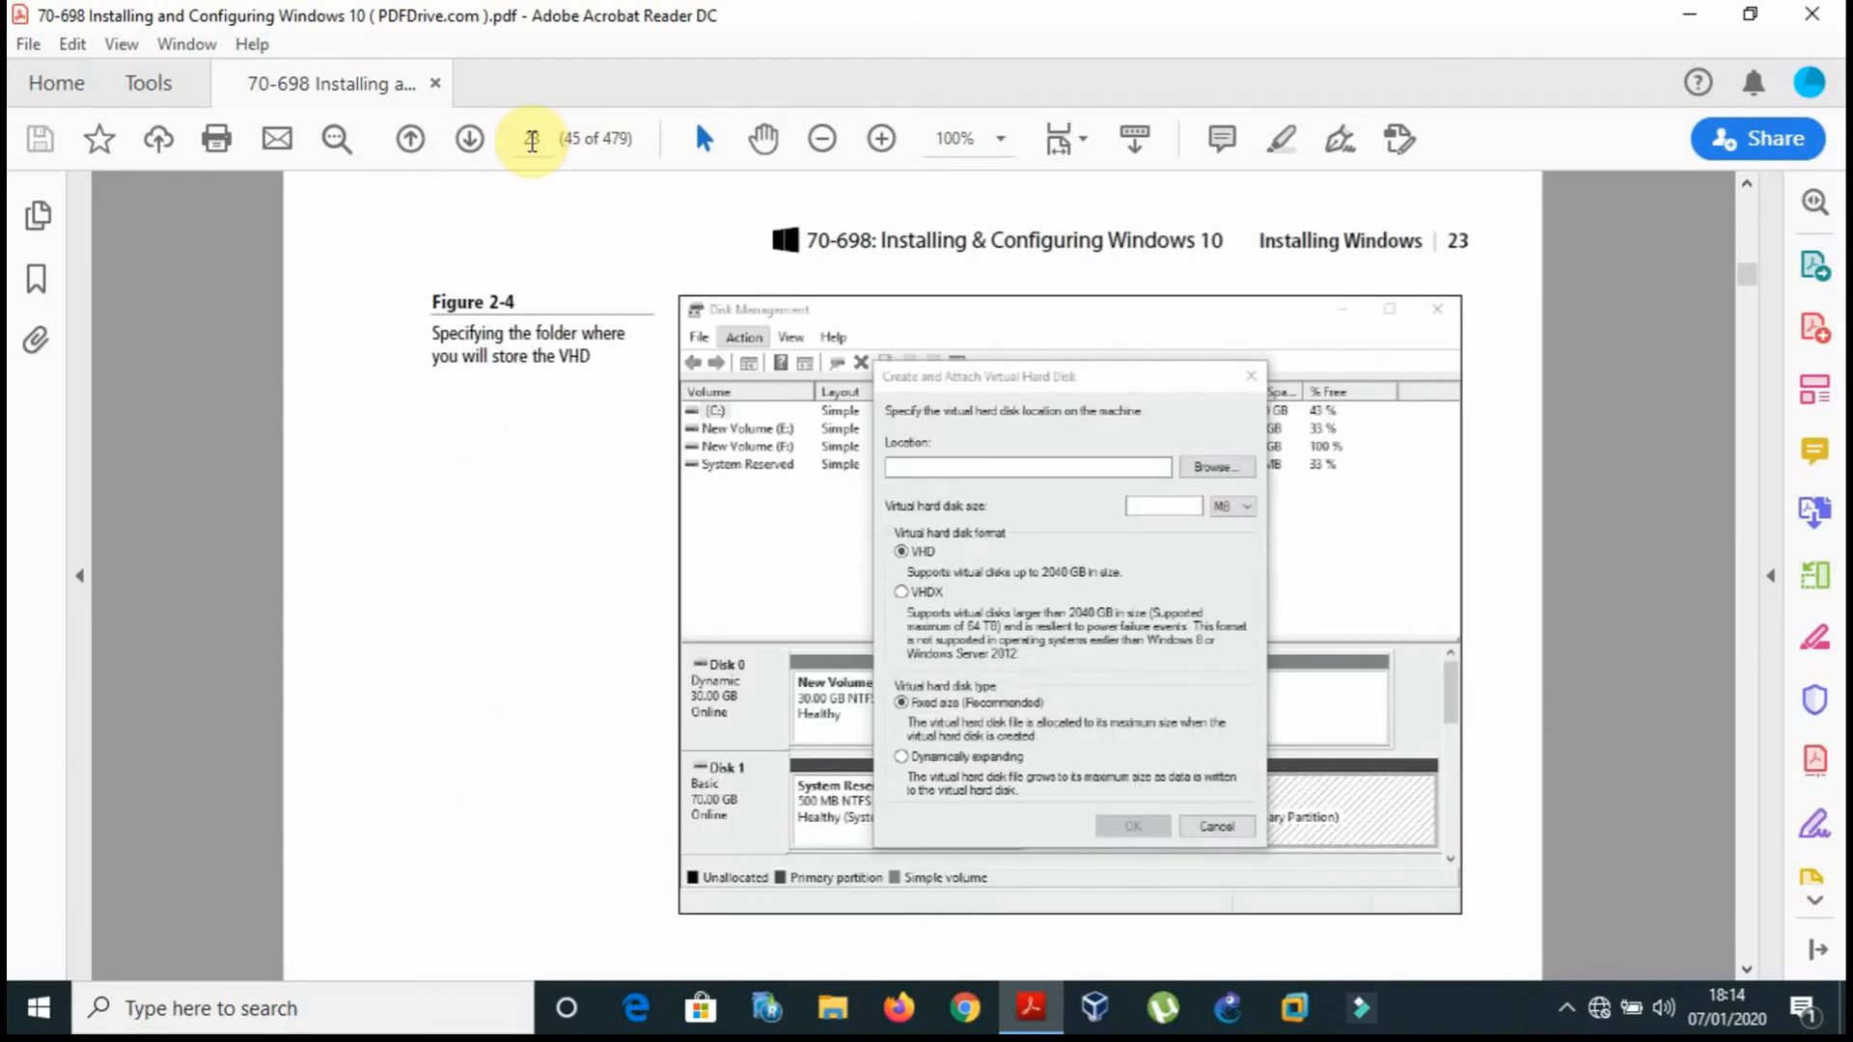
{"action": "key", "text": "Left"}
{"action": "key", "text": "Left"}
{"action": "key", "text": "Left"}
{"action": "key", "text": "Left"}
{"action": "key", "text": "Left"}
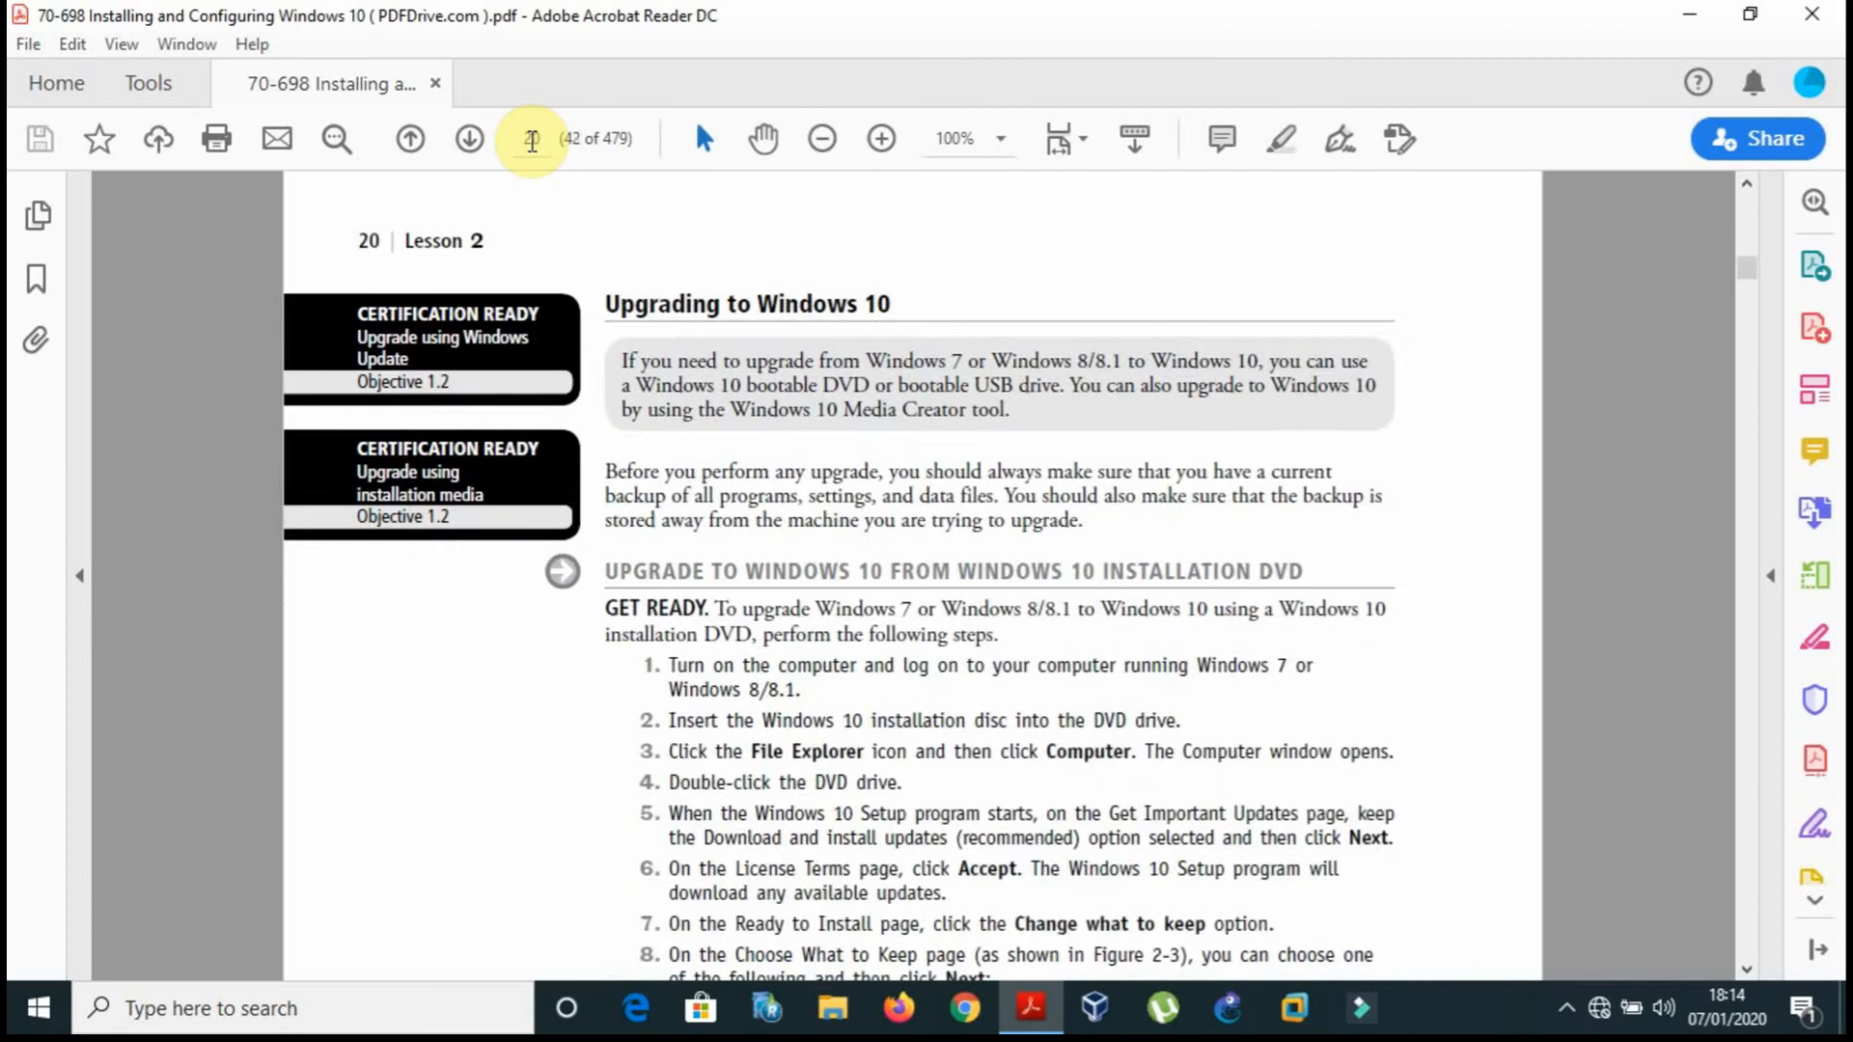
{"action": "key", "text": "Left"}
{"action": "key", "text": "Left"}
{"action": "key", "text": "Left"}
{"action": "key", "text": "Left"}
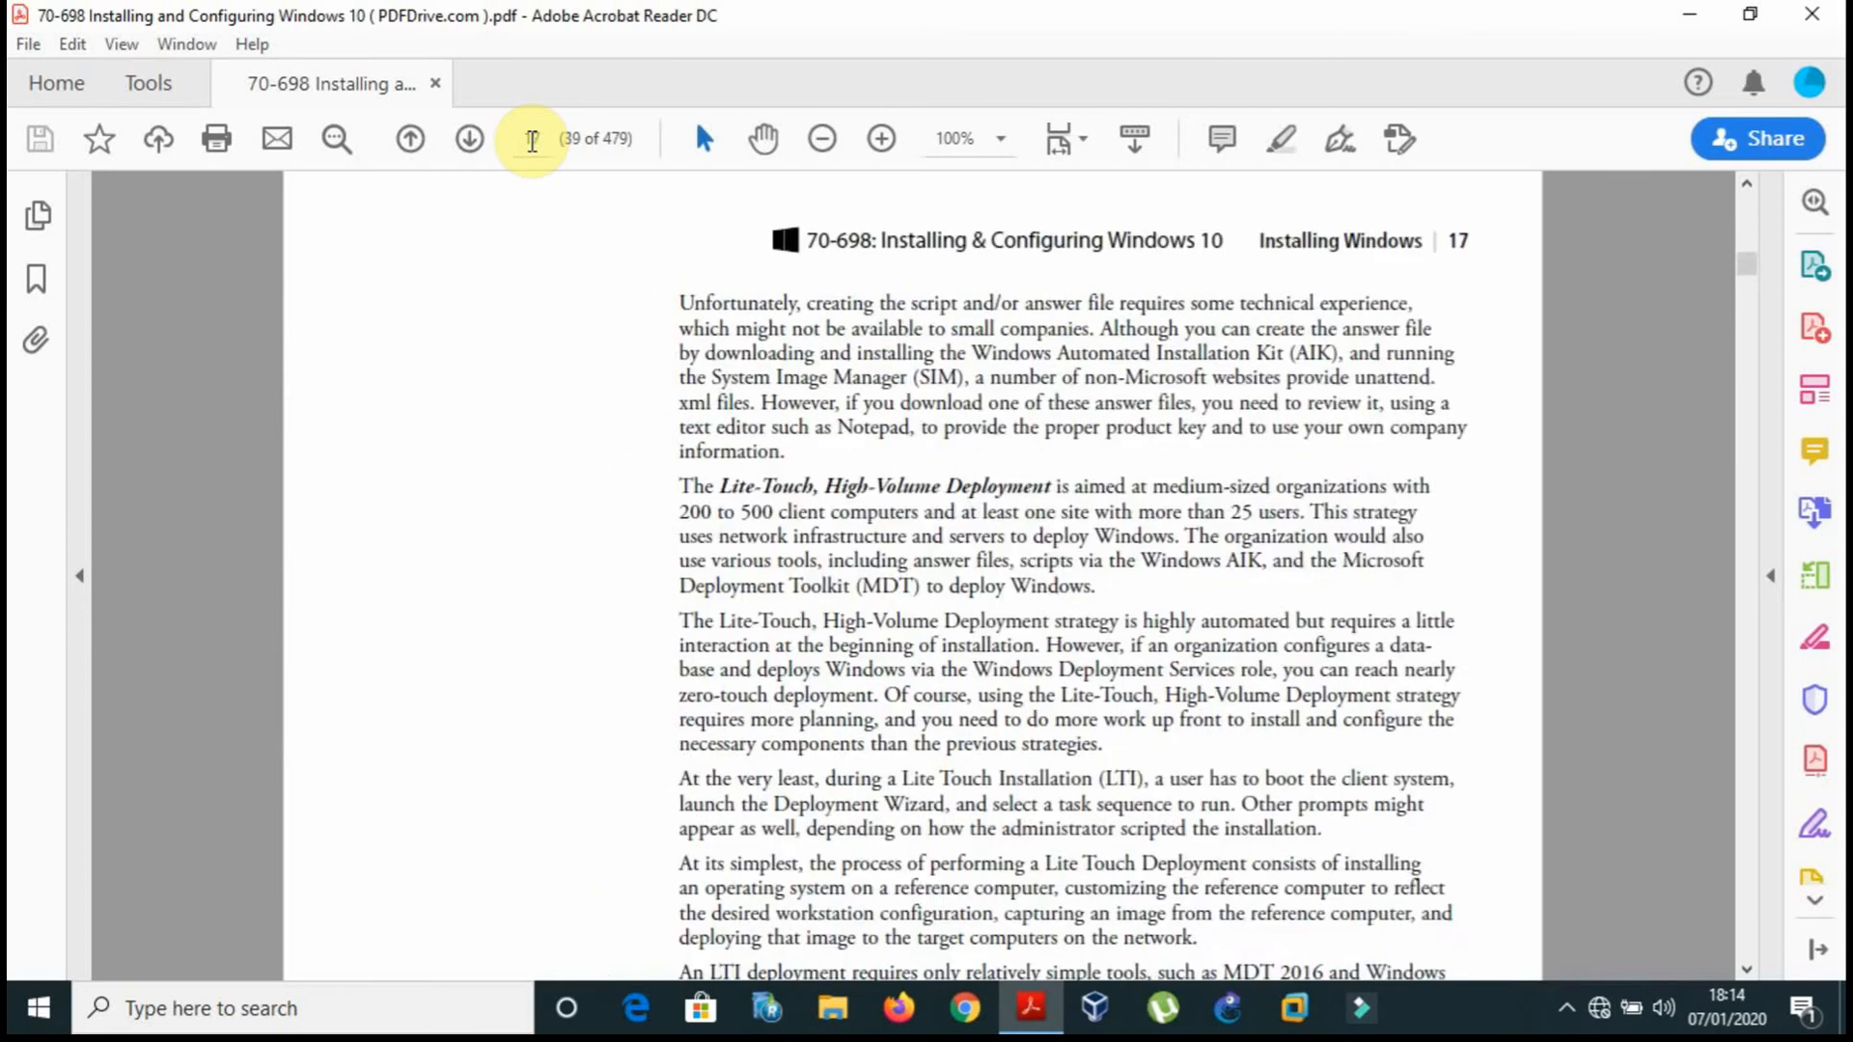
{"action": "key", "text": "Right"}
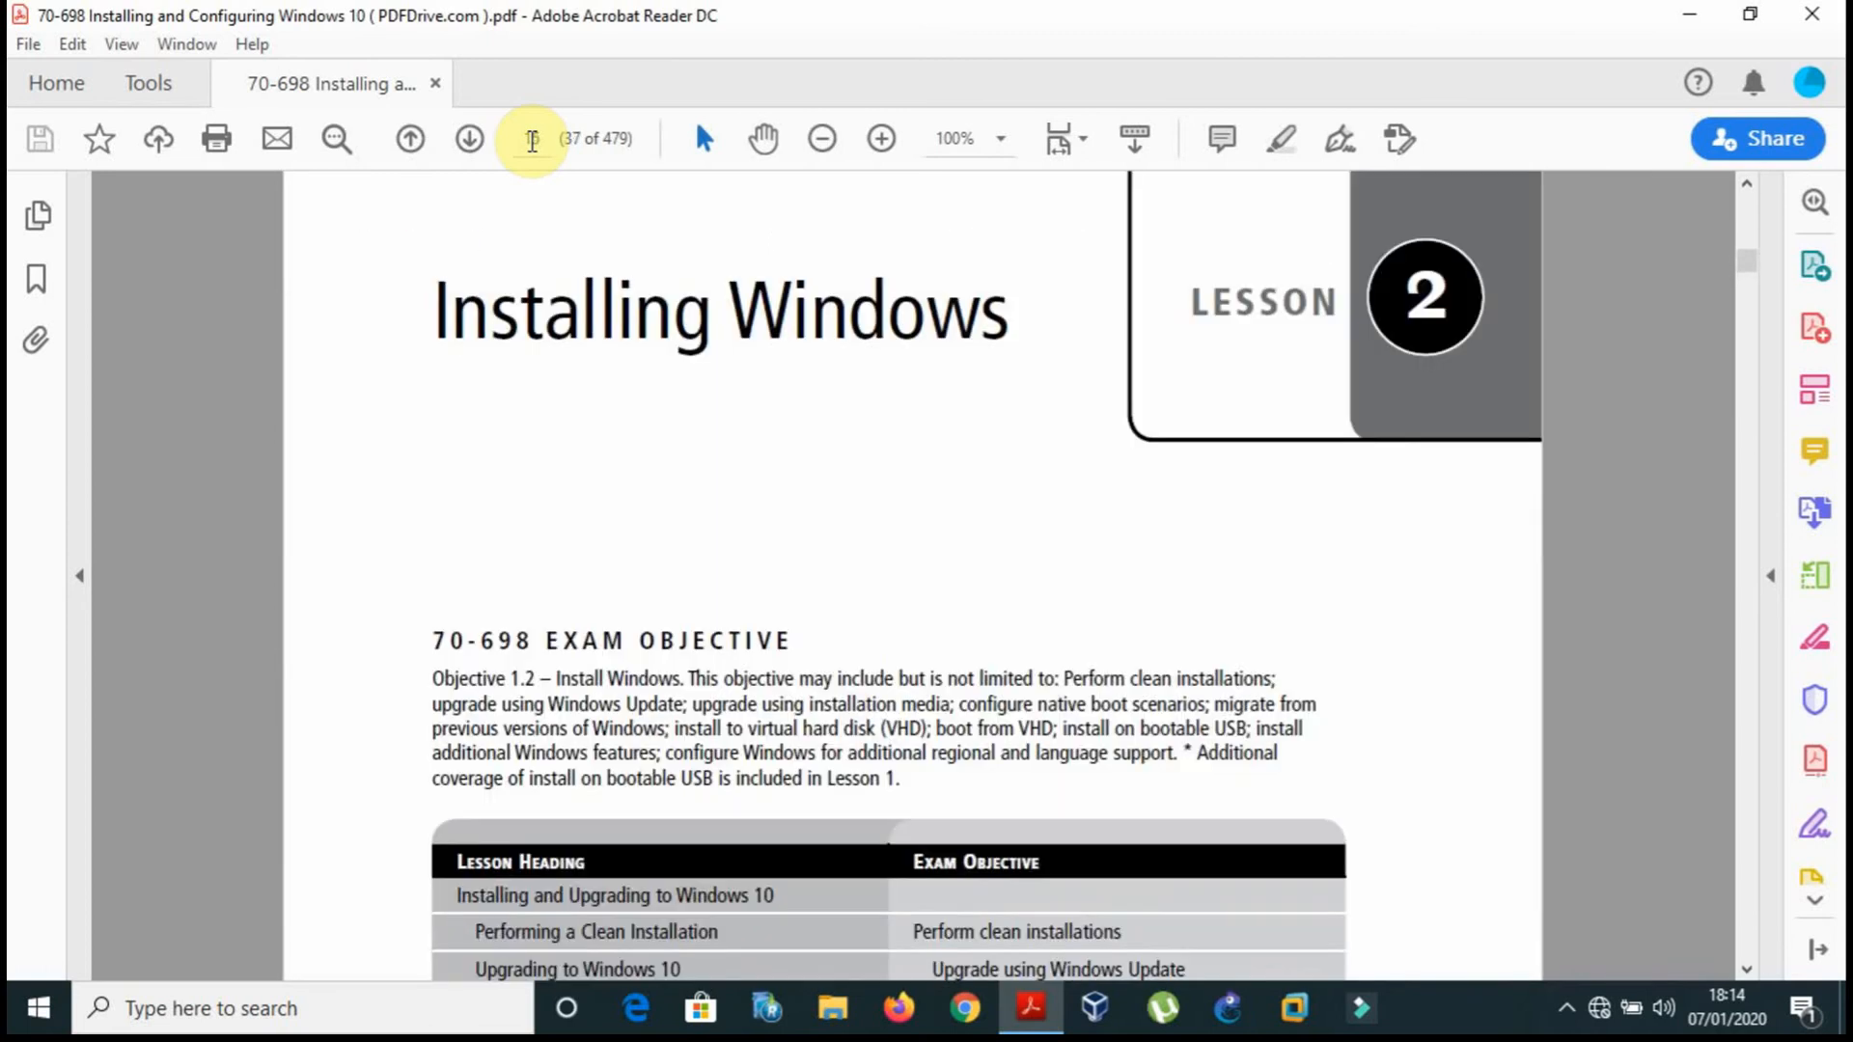
{"action": "key", "text": "Left"}
{"action": "key", "text": "Left"}
{"action": "key", "text": "Left"}
{"action": "key", "text": "Left"}
{"action": "key", "text": "Left"}
{"action": "key", "text": "Left"}
{"action": "key", "text": "Left"}
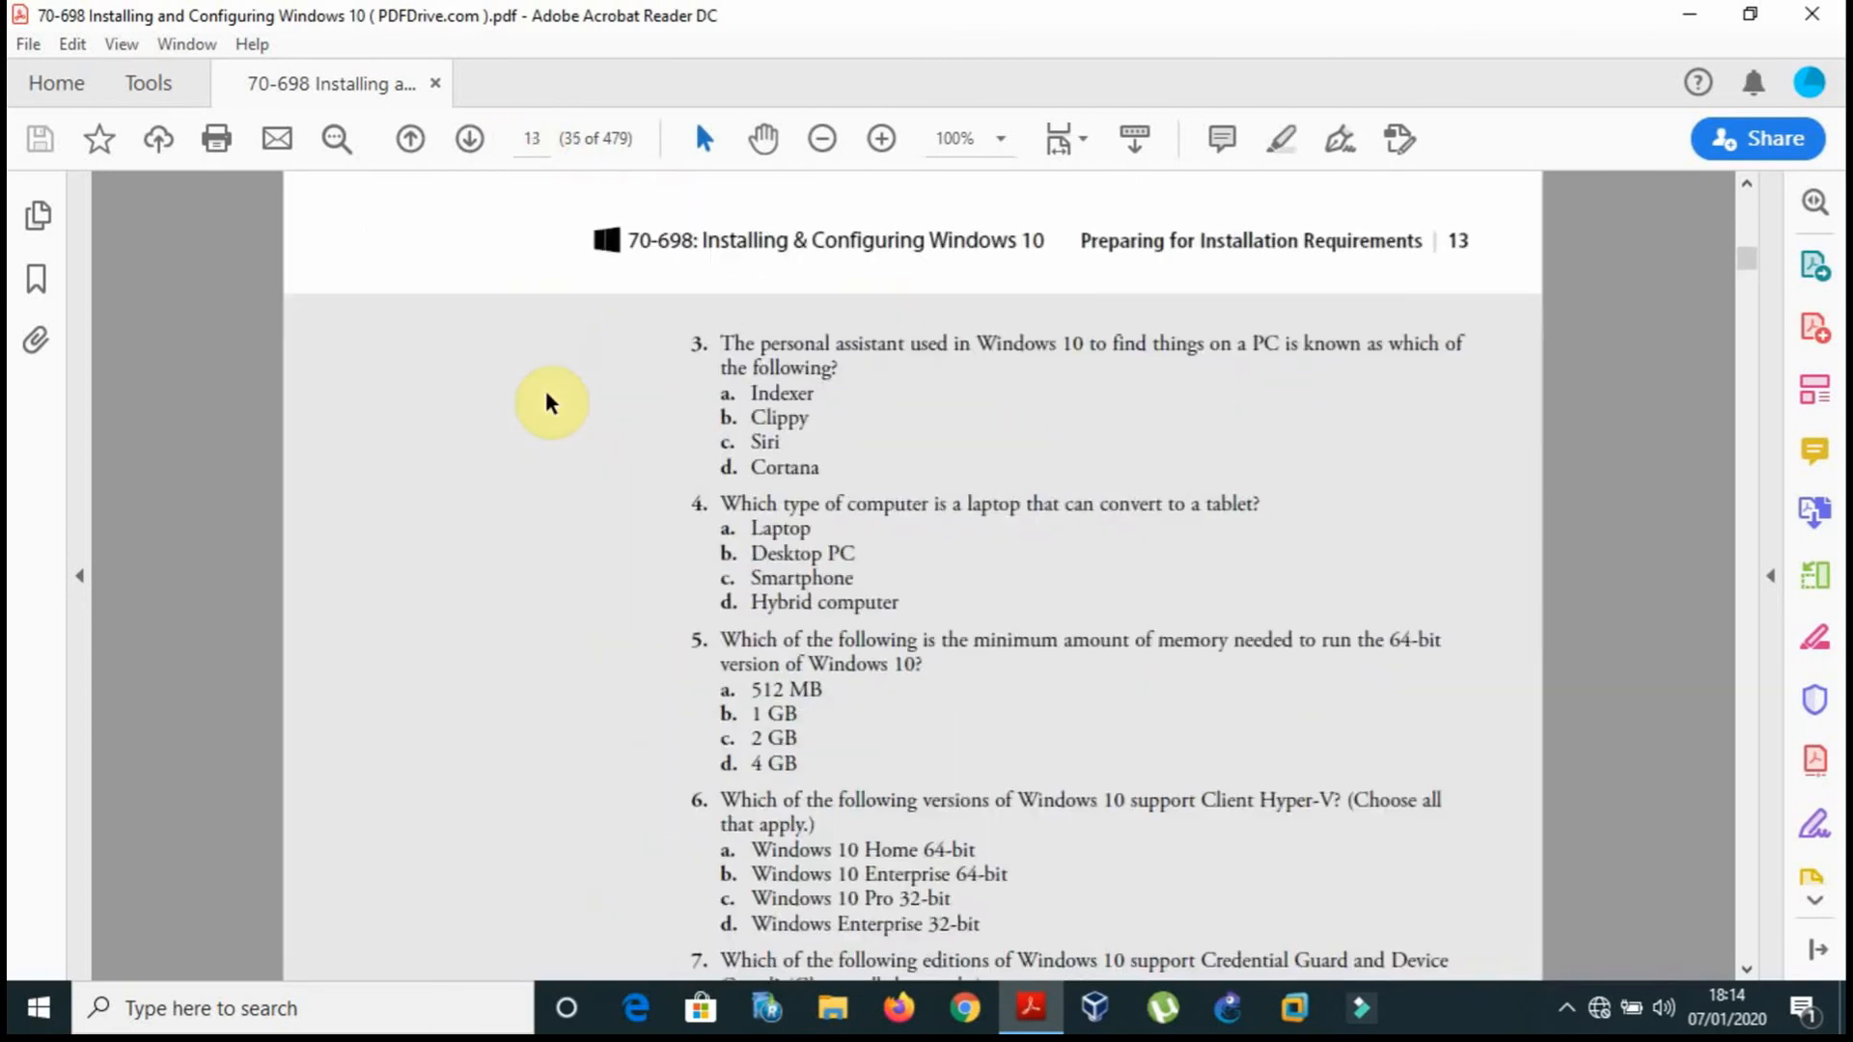
{"action": "key", "text": "Left"}
{"action": "key", "text": "Left"}
{"action": "key", "text": "Left"}
{"action": "key", "text": "Left"}
{"action": "key", "text": "Left"}
{"action": "key", "text": "Left"}
{"action": "key", "text": "Left"}
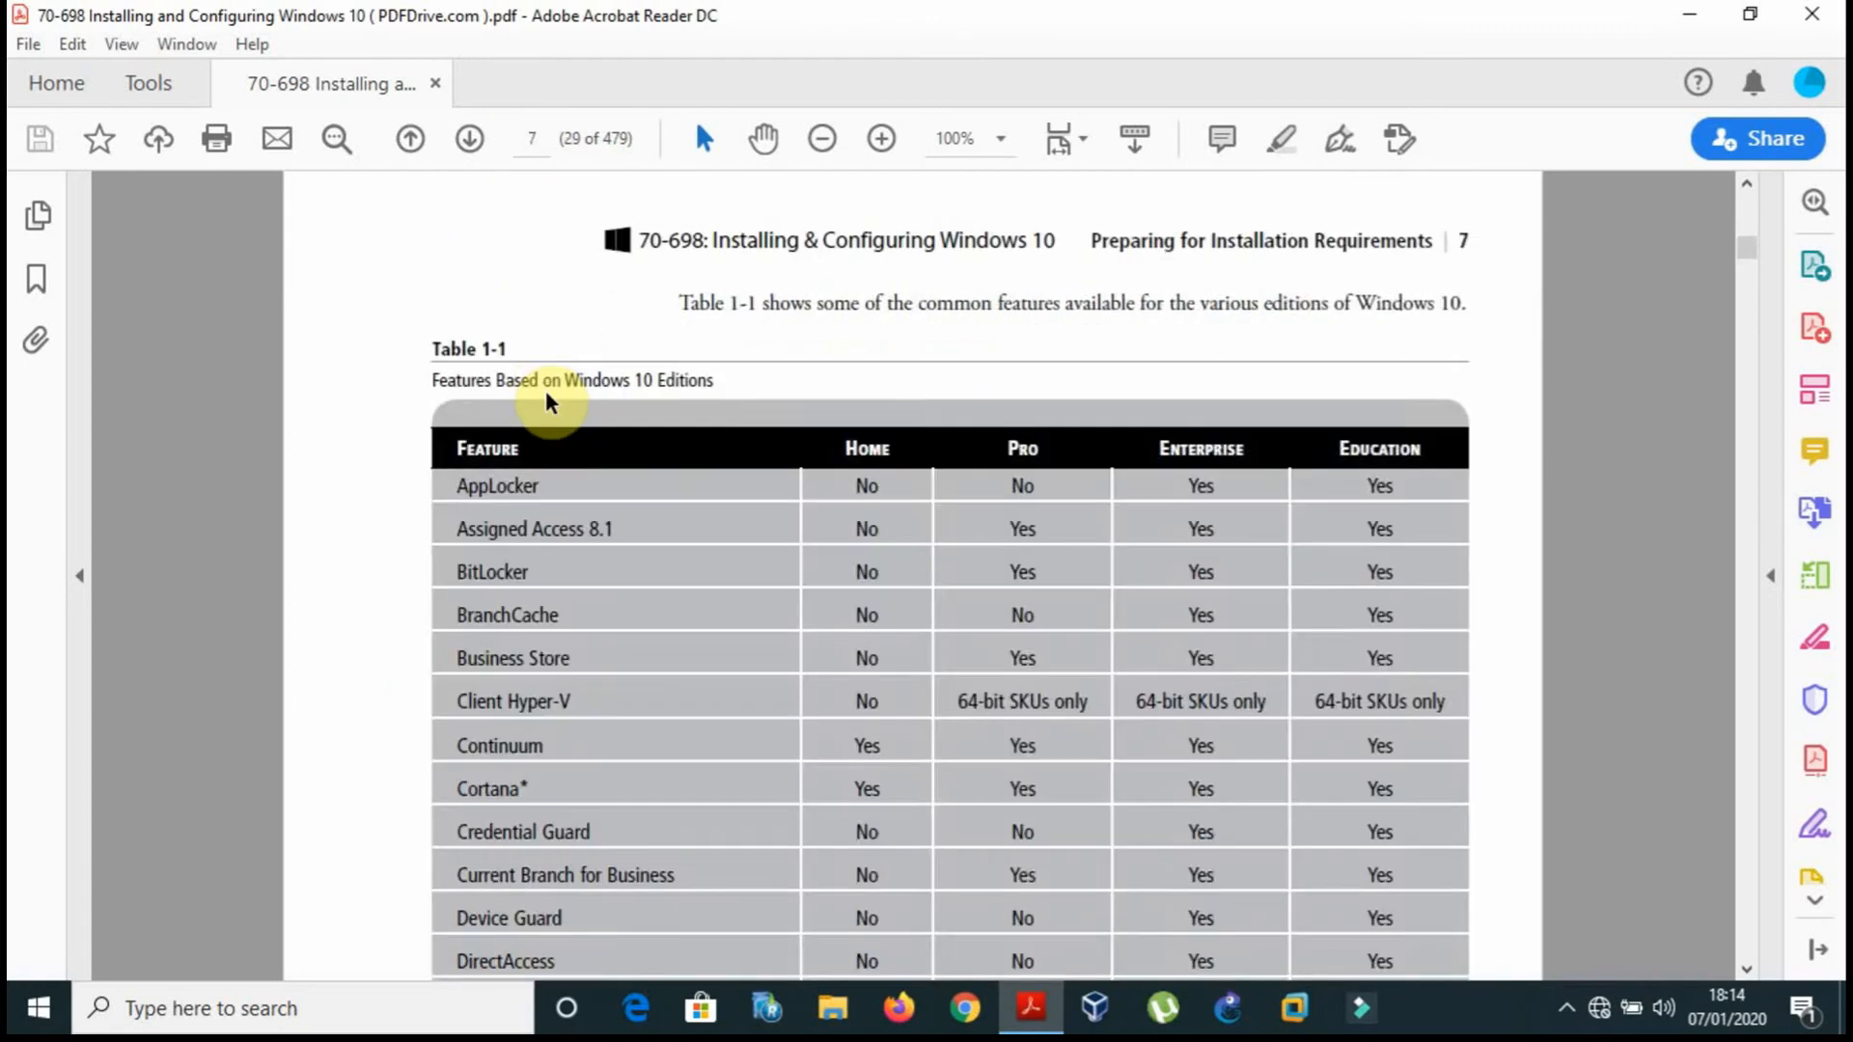
{"action": "key", "text": "Left"}
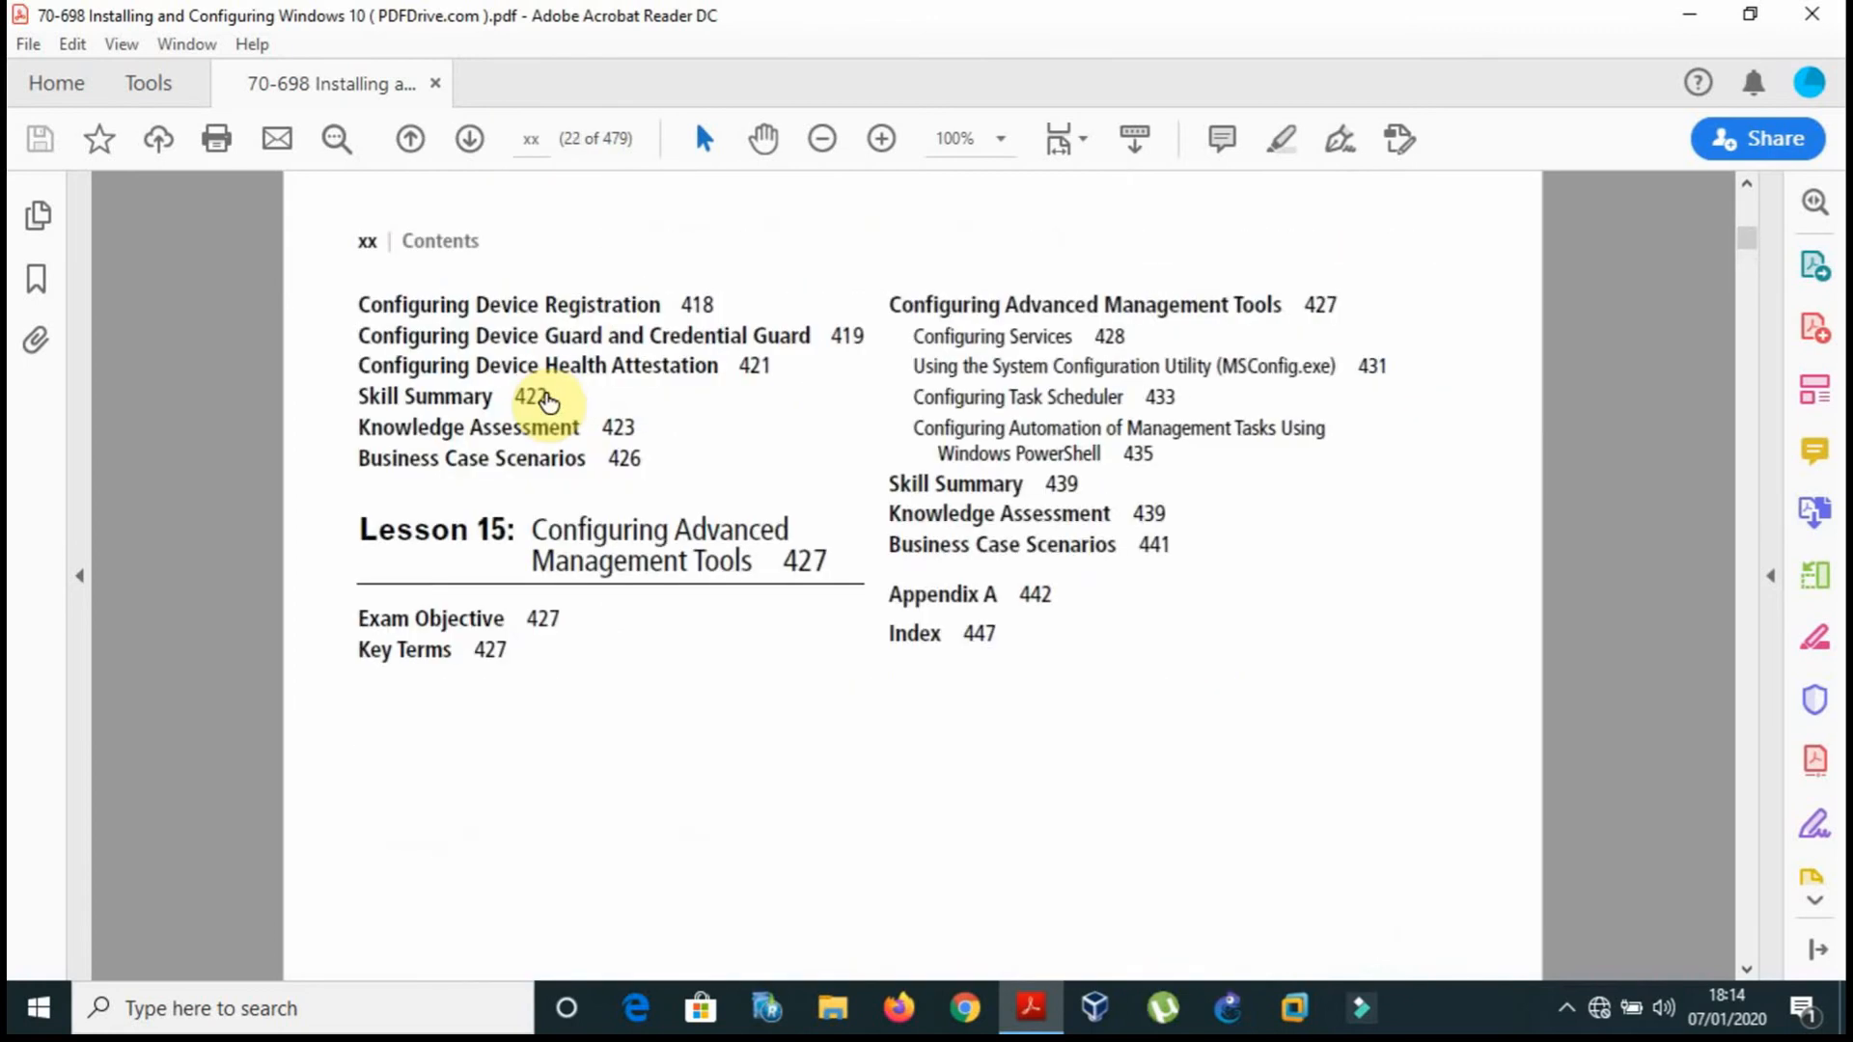
{"action": "key", "text": "Right"}
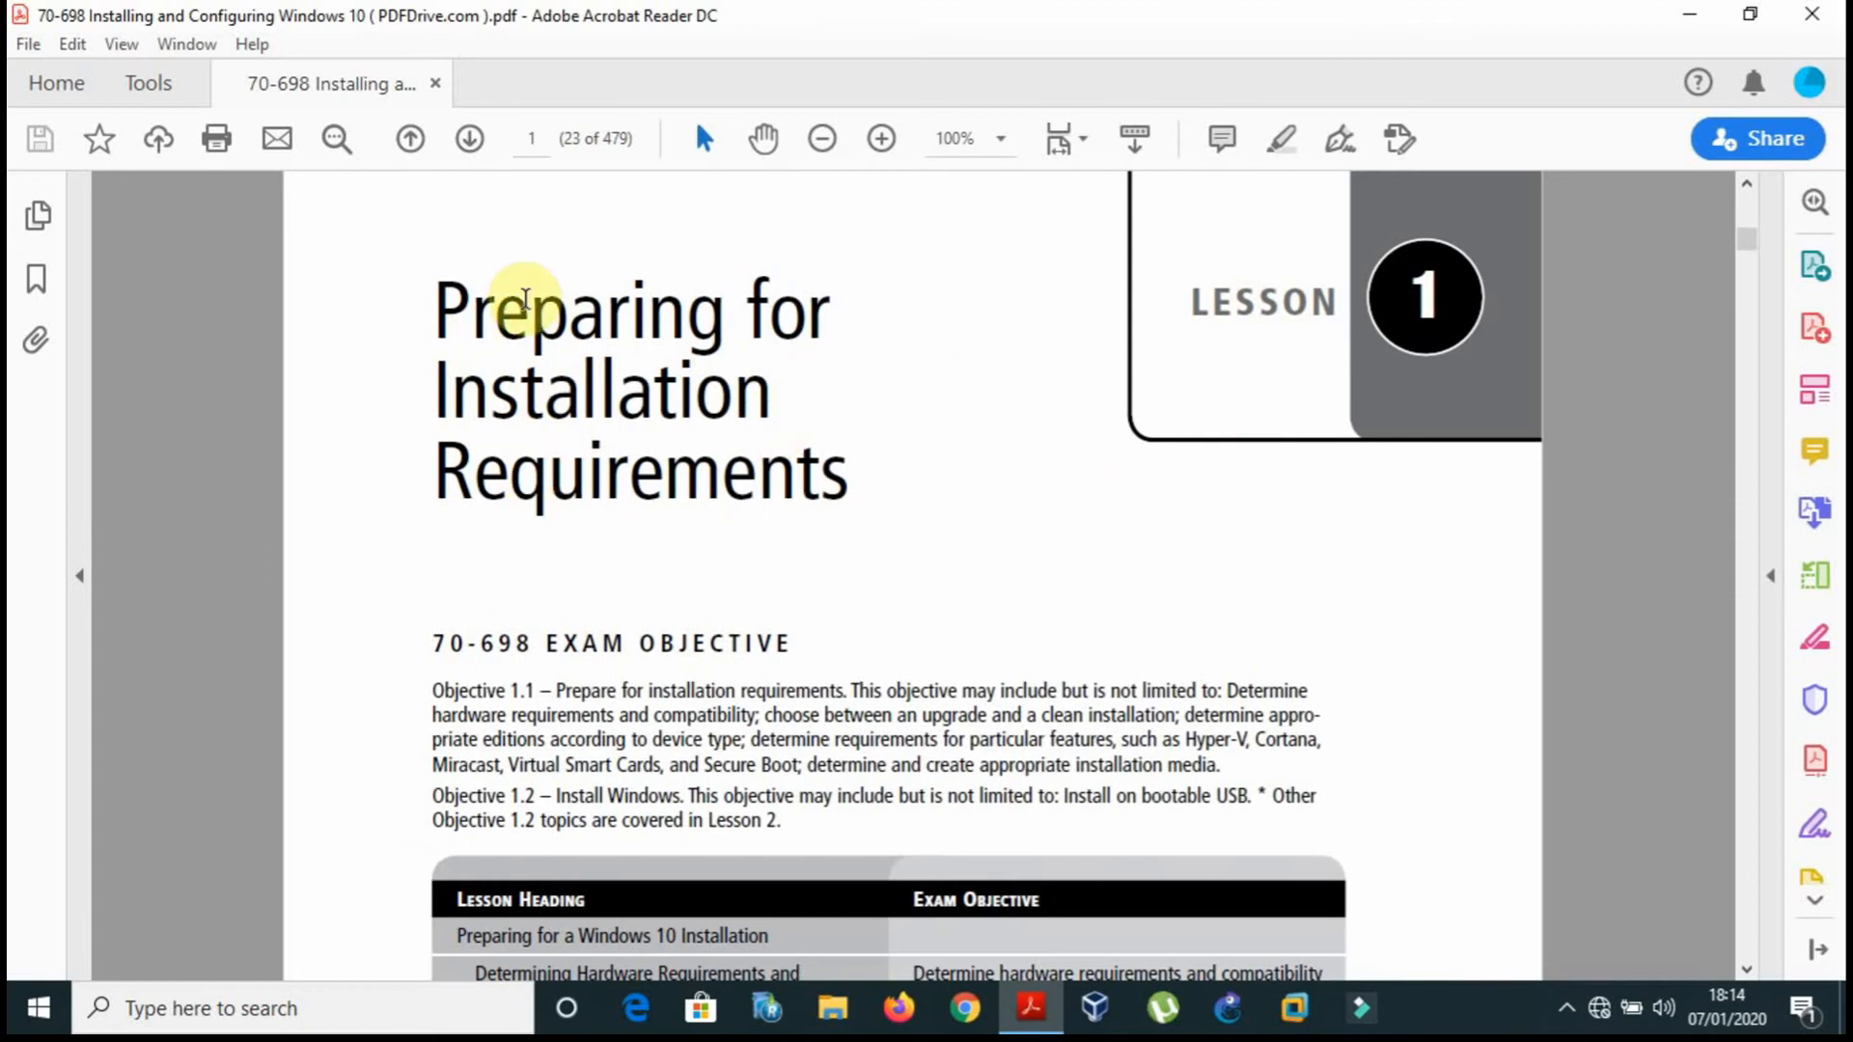
Step: Review the 70-698 exam objectives and lesson headings table, temporarily selecting the term Hyper-V in Objective 1.1
{"action": "left_click", "coordinate": [998, 526]}
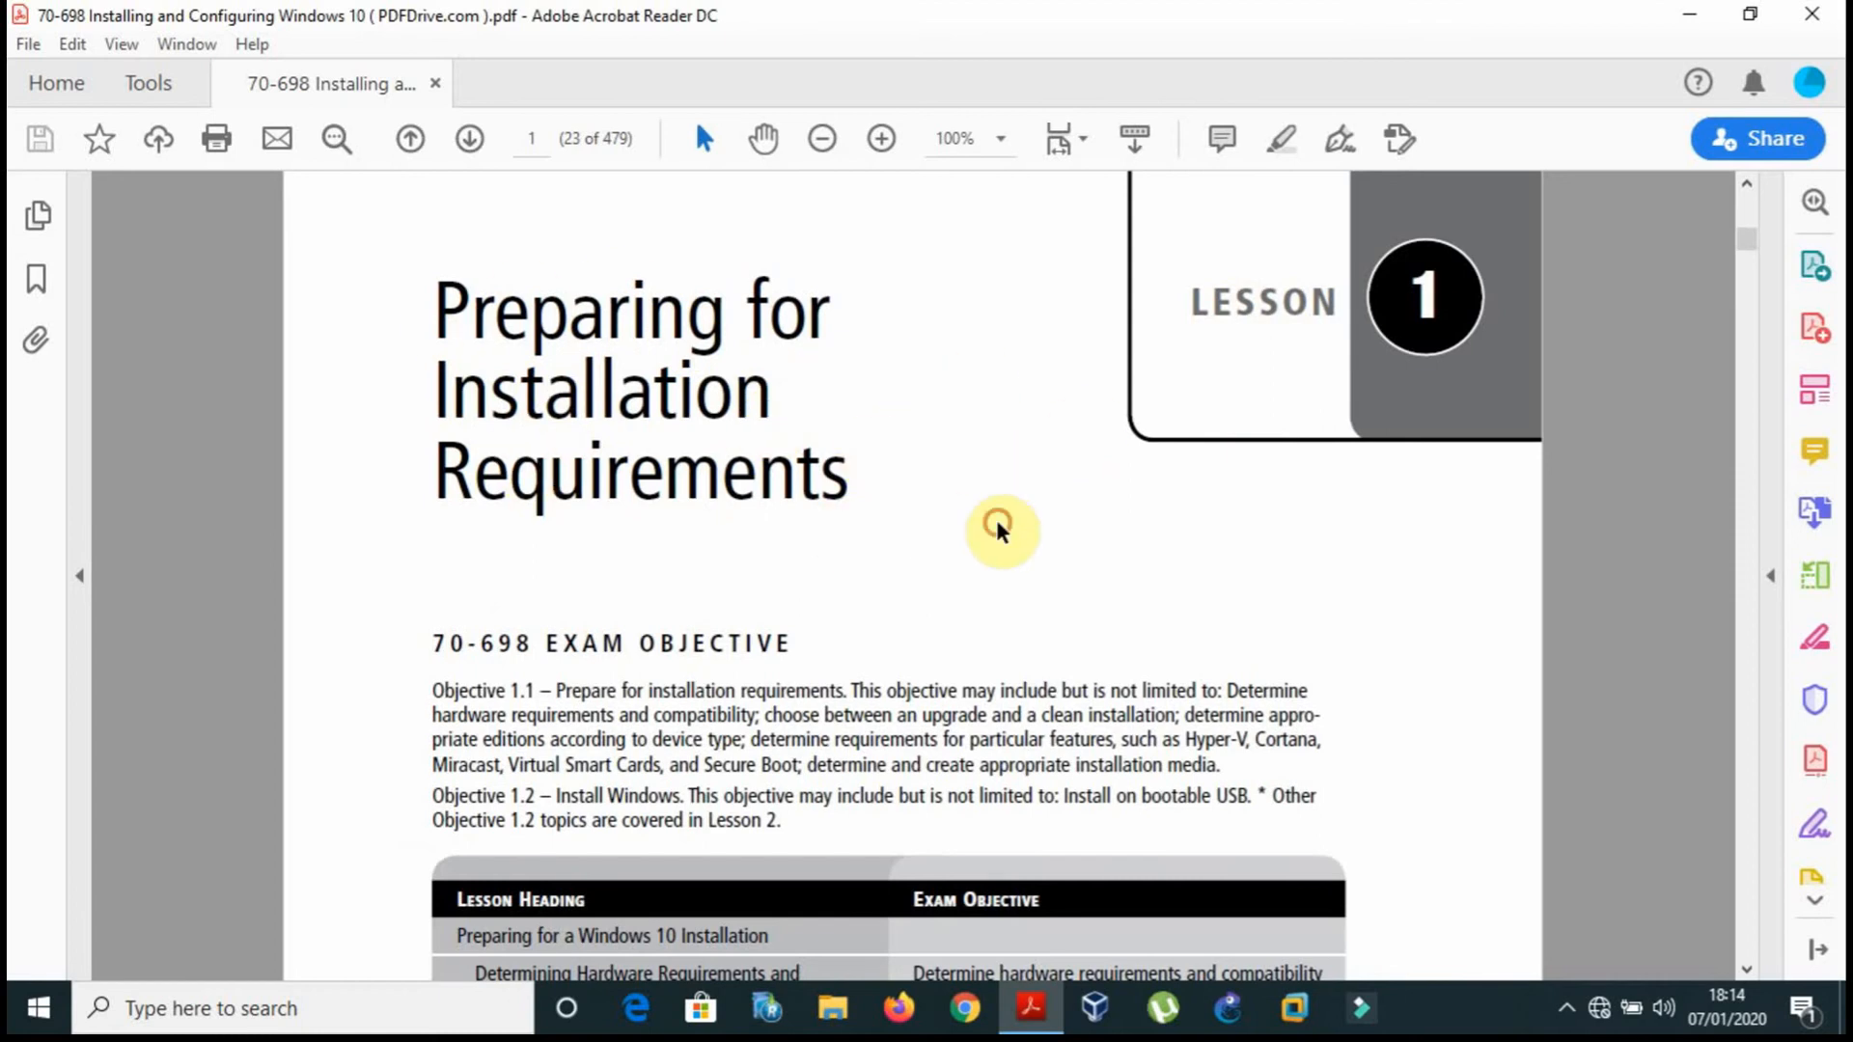
{"action": "scroll", "coordinate": [999, 529], "scroll_direction": "down", "scroll_amount": 3}
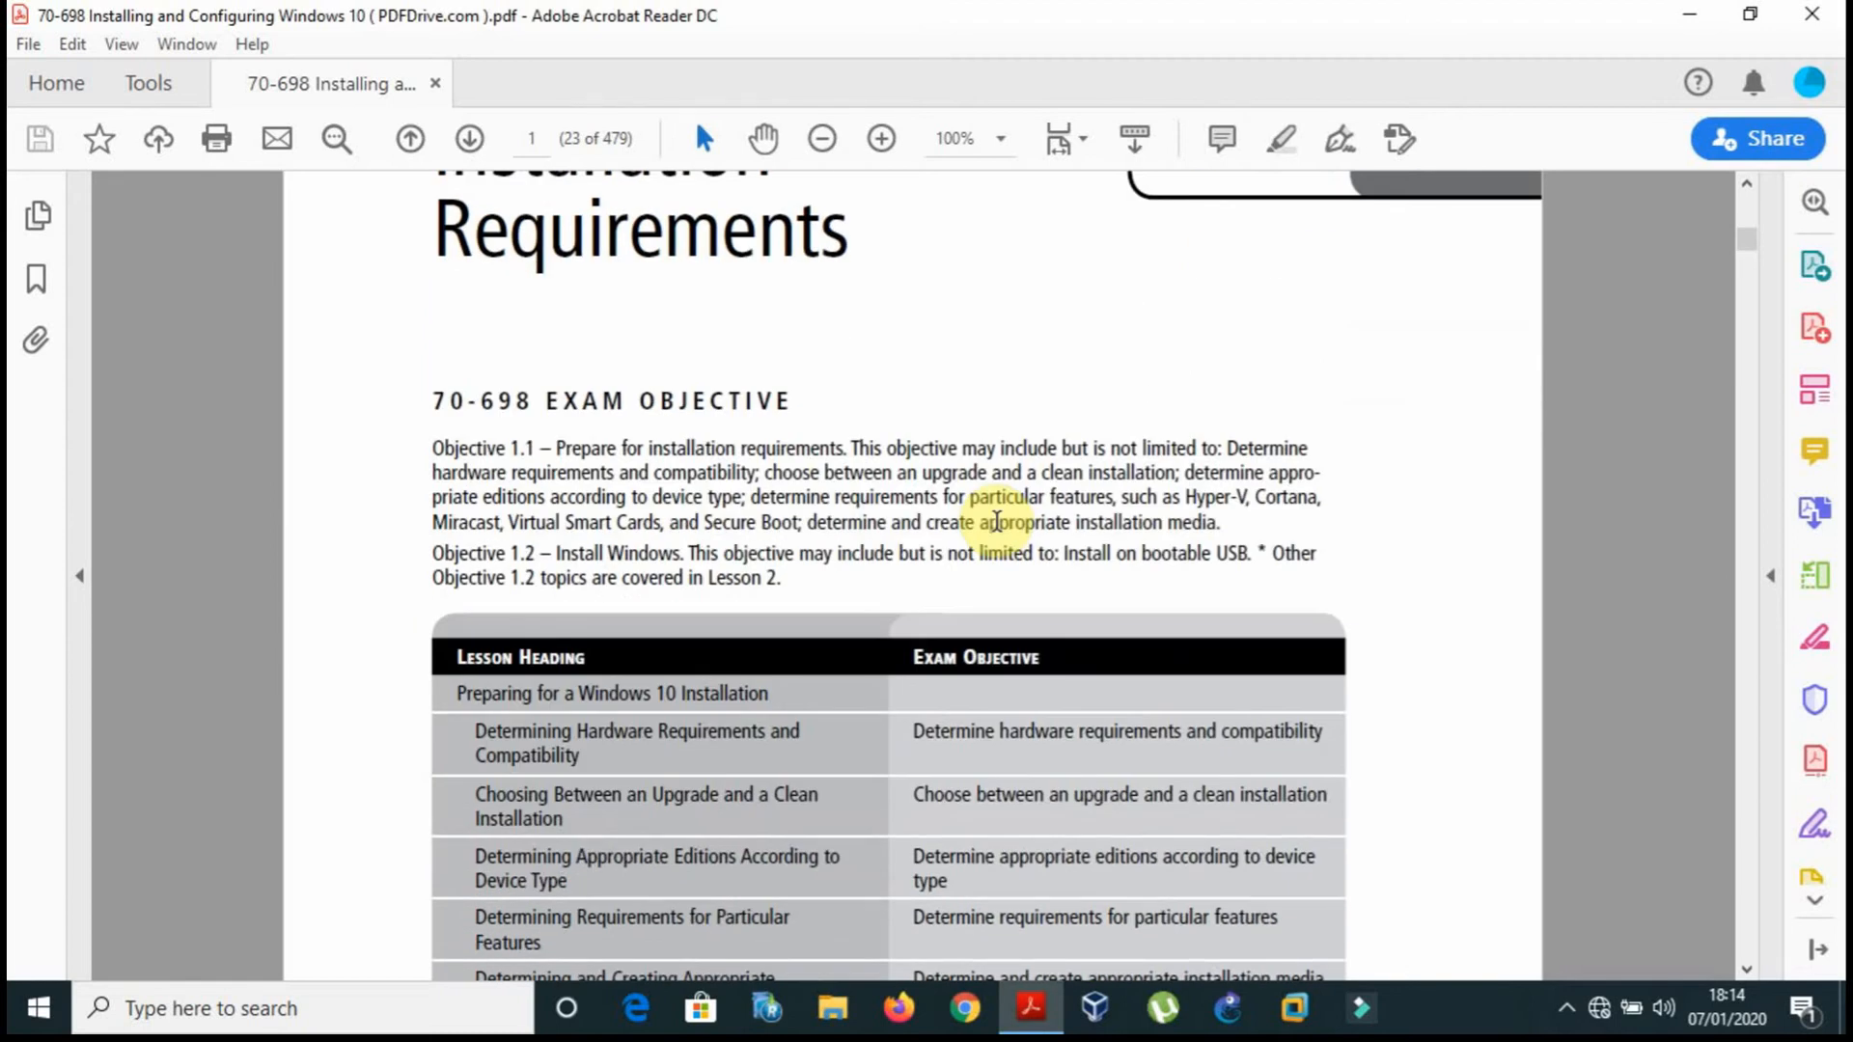
{"action": "scroll", "coordinate": [997, 521], "scroll_direction": "down", "scroll_amount": 1}
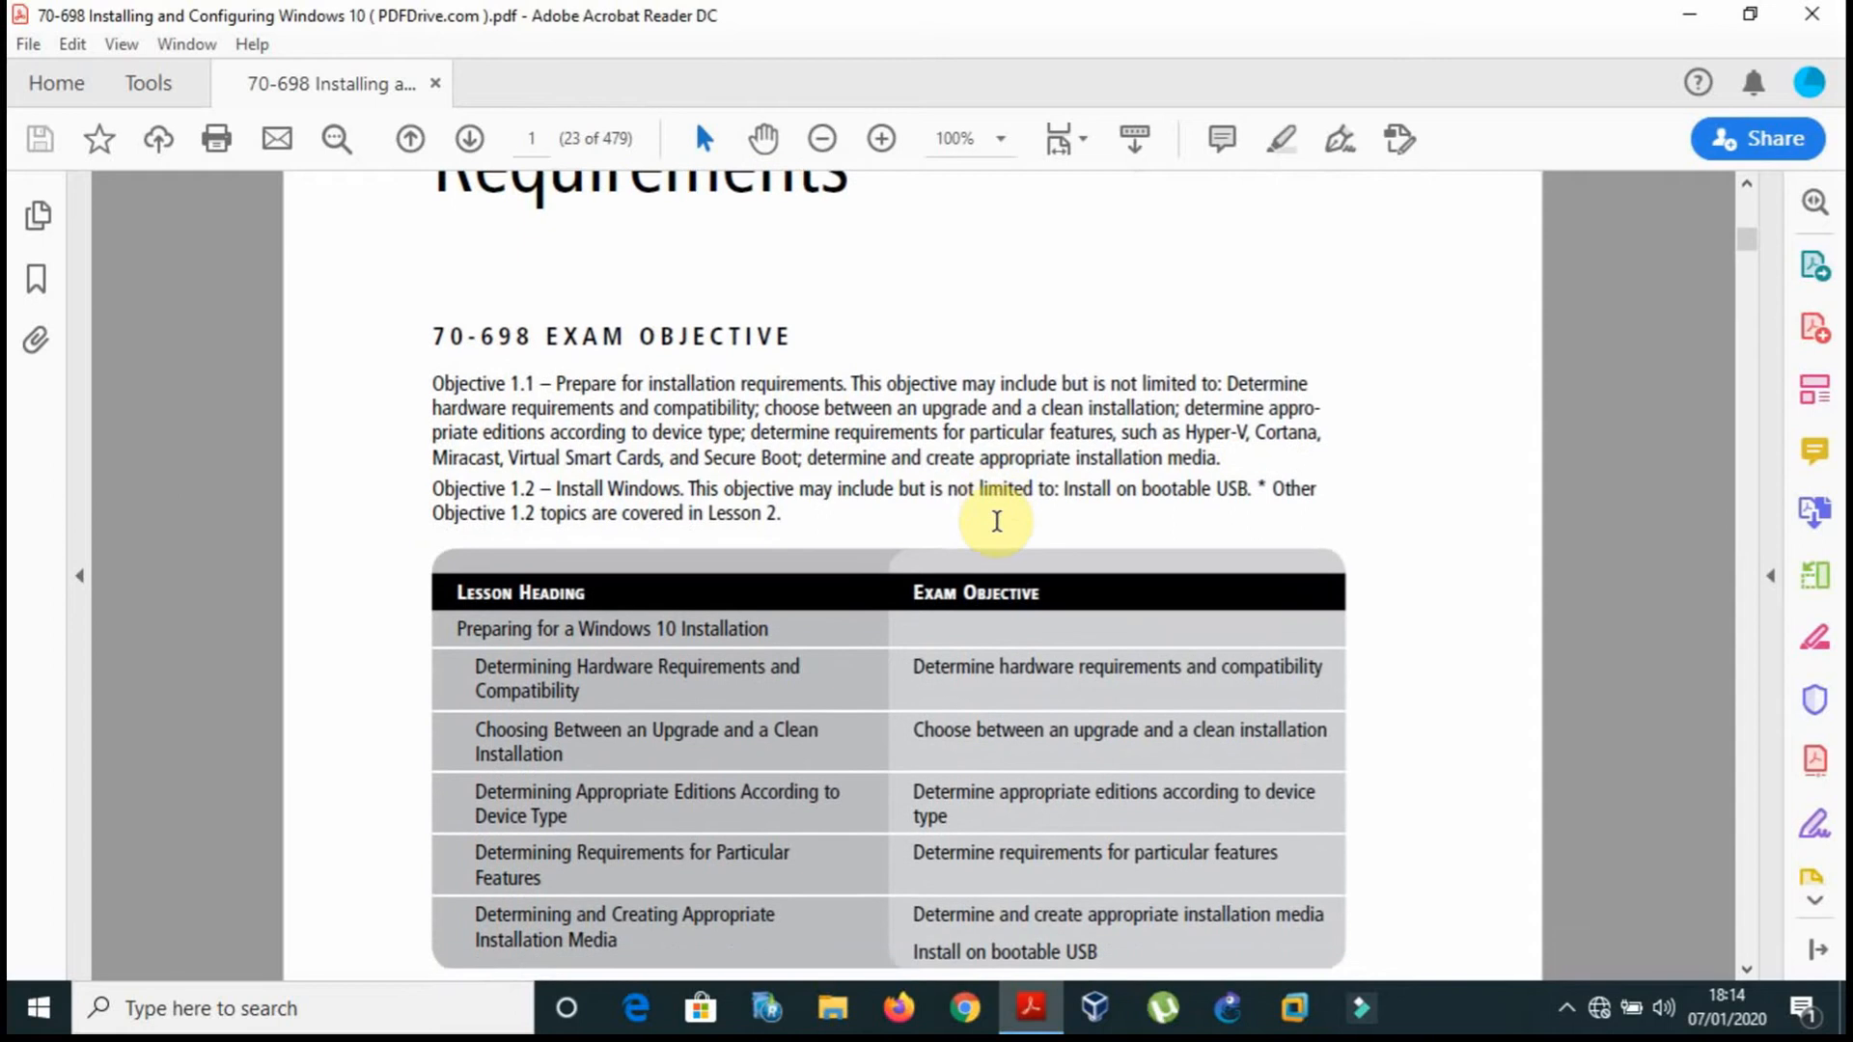
{"action": "scroll", "coordinate": [997, 521], "scroll_direction": "down", "scroll_amount": 1}
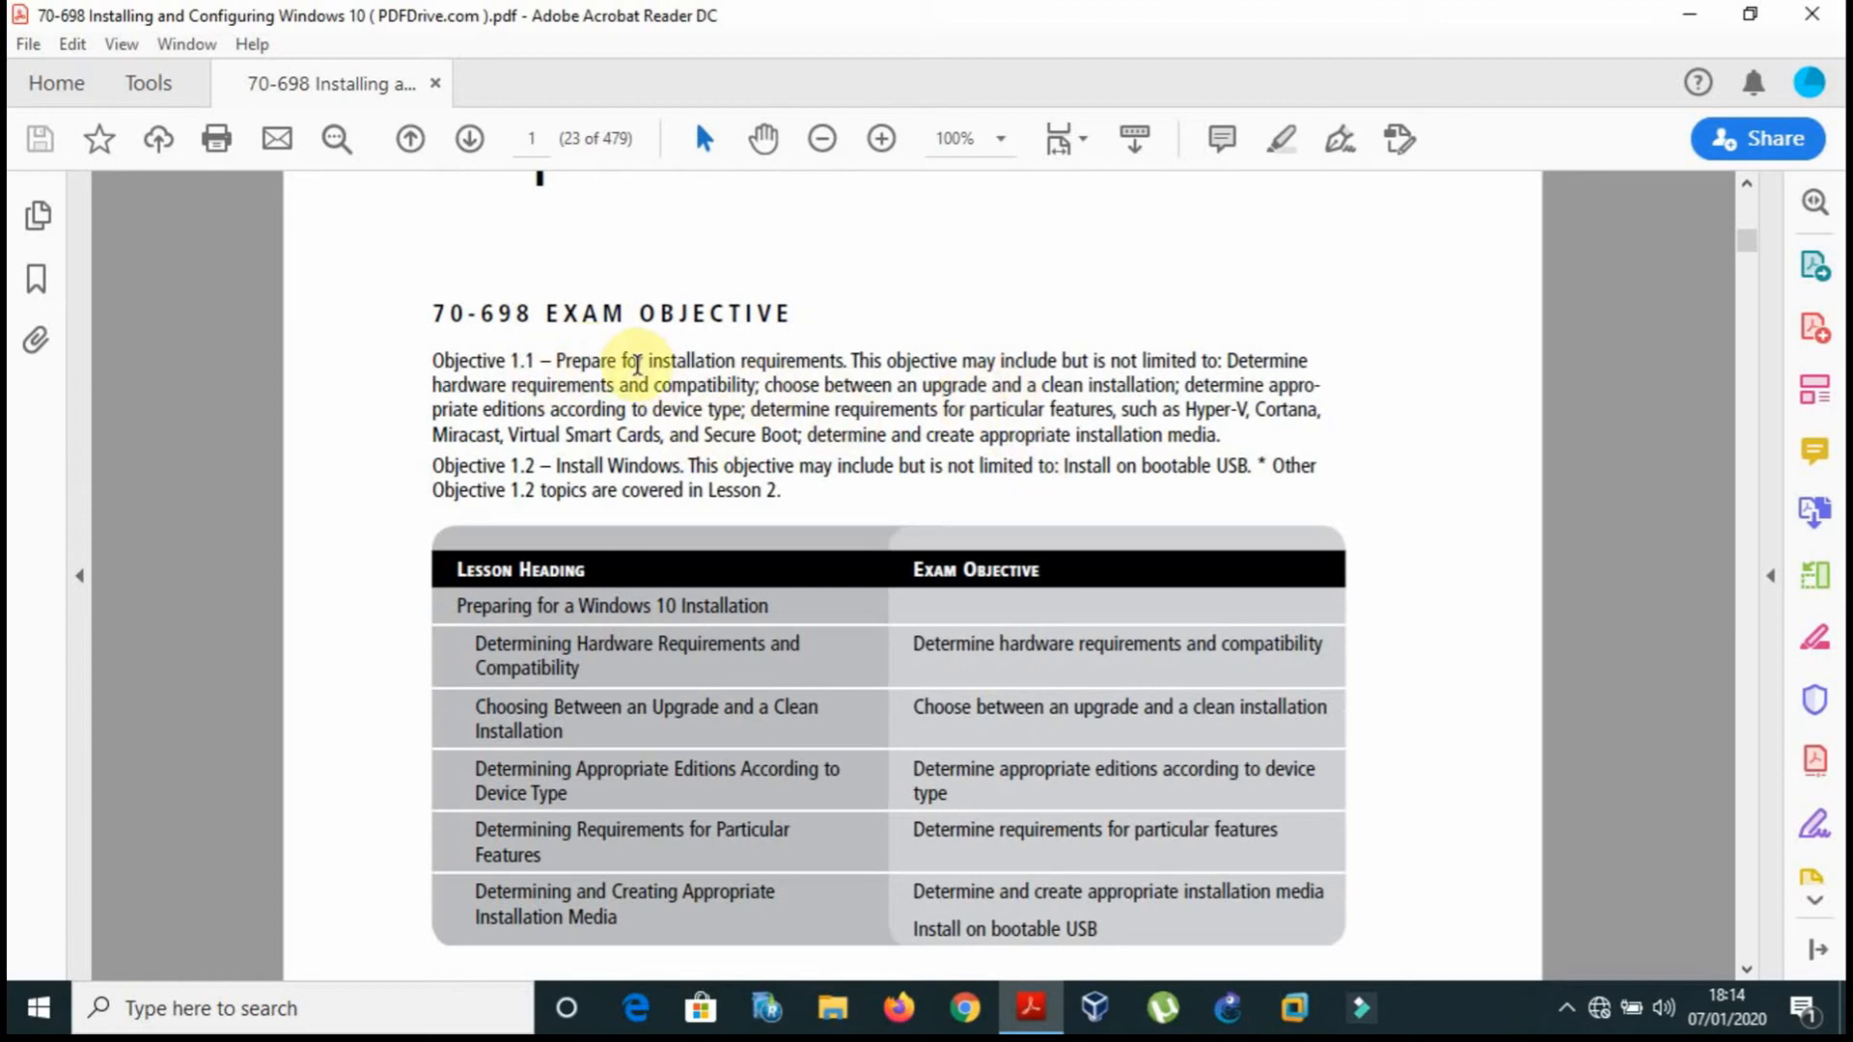
{"action": "left_click", "coordinate": [1436, 494]}
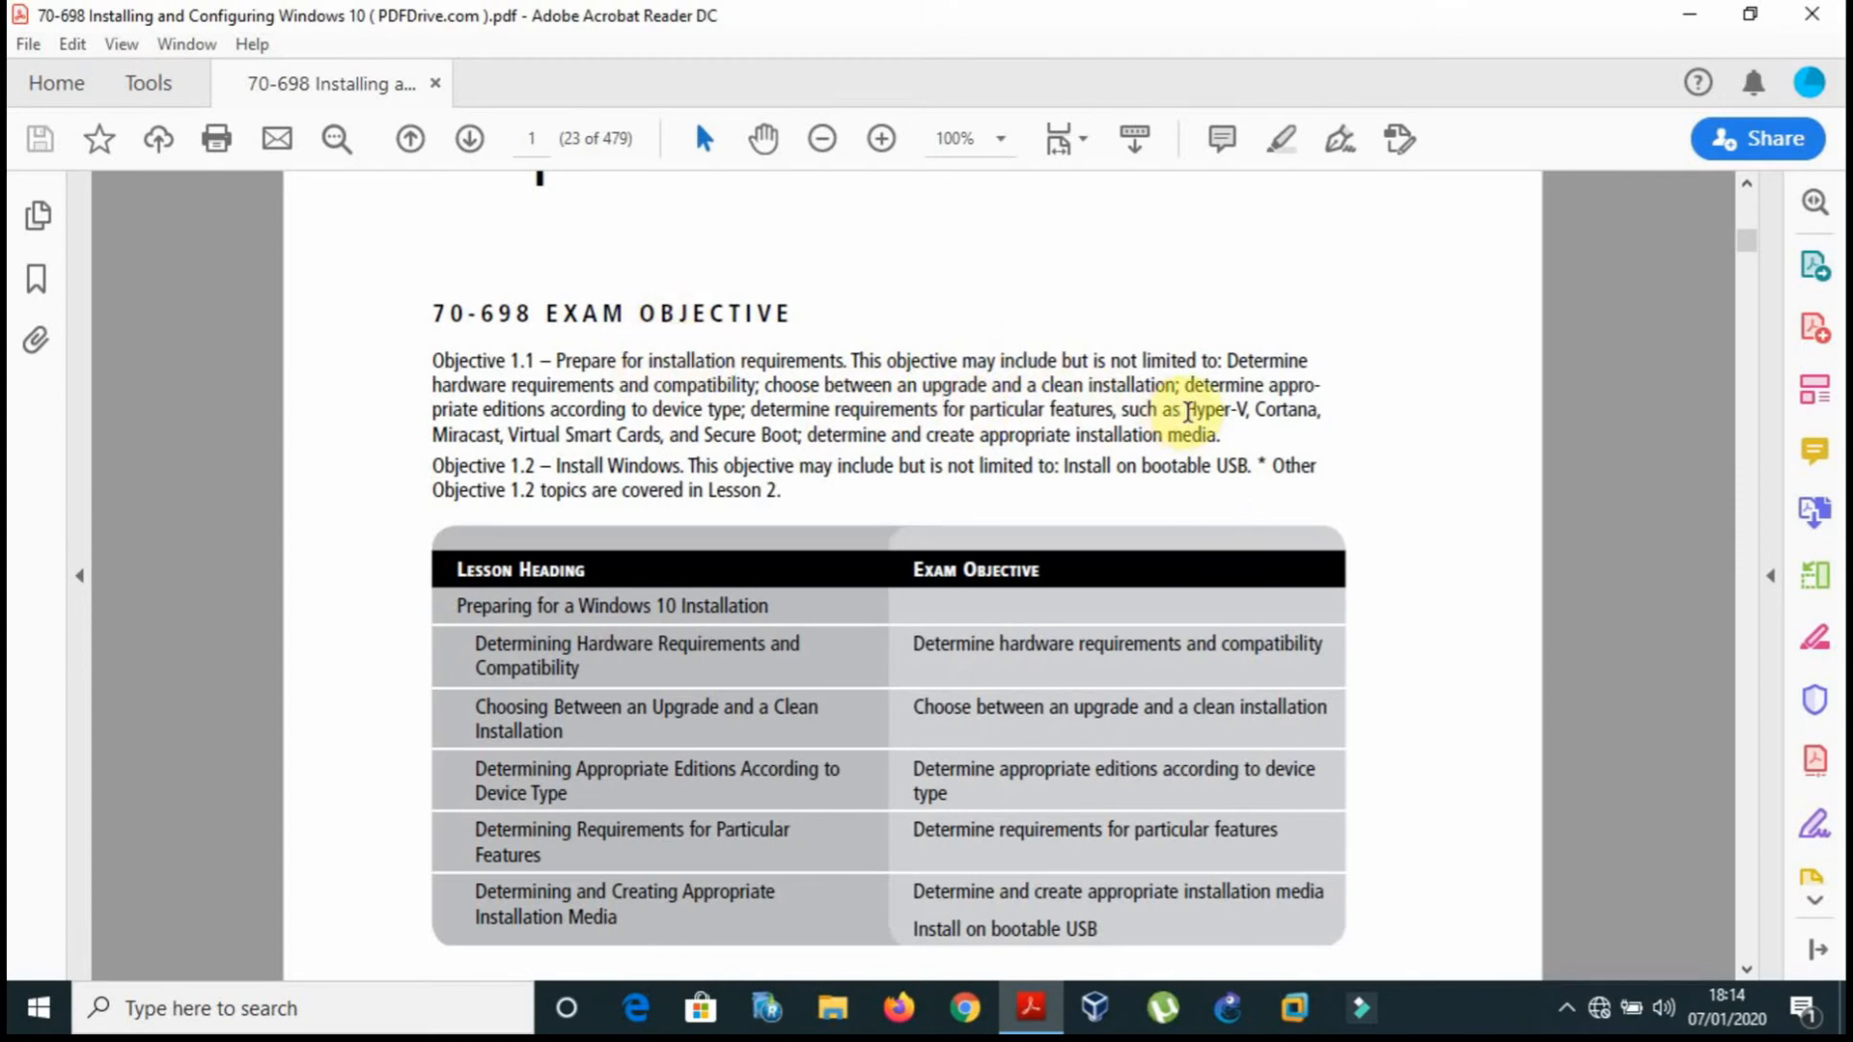
{"action": "left_click_drag", "start_coordinate": [1187, 412], "coordinate": [1253, 413]}
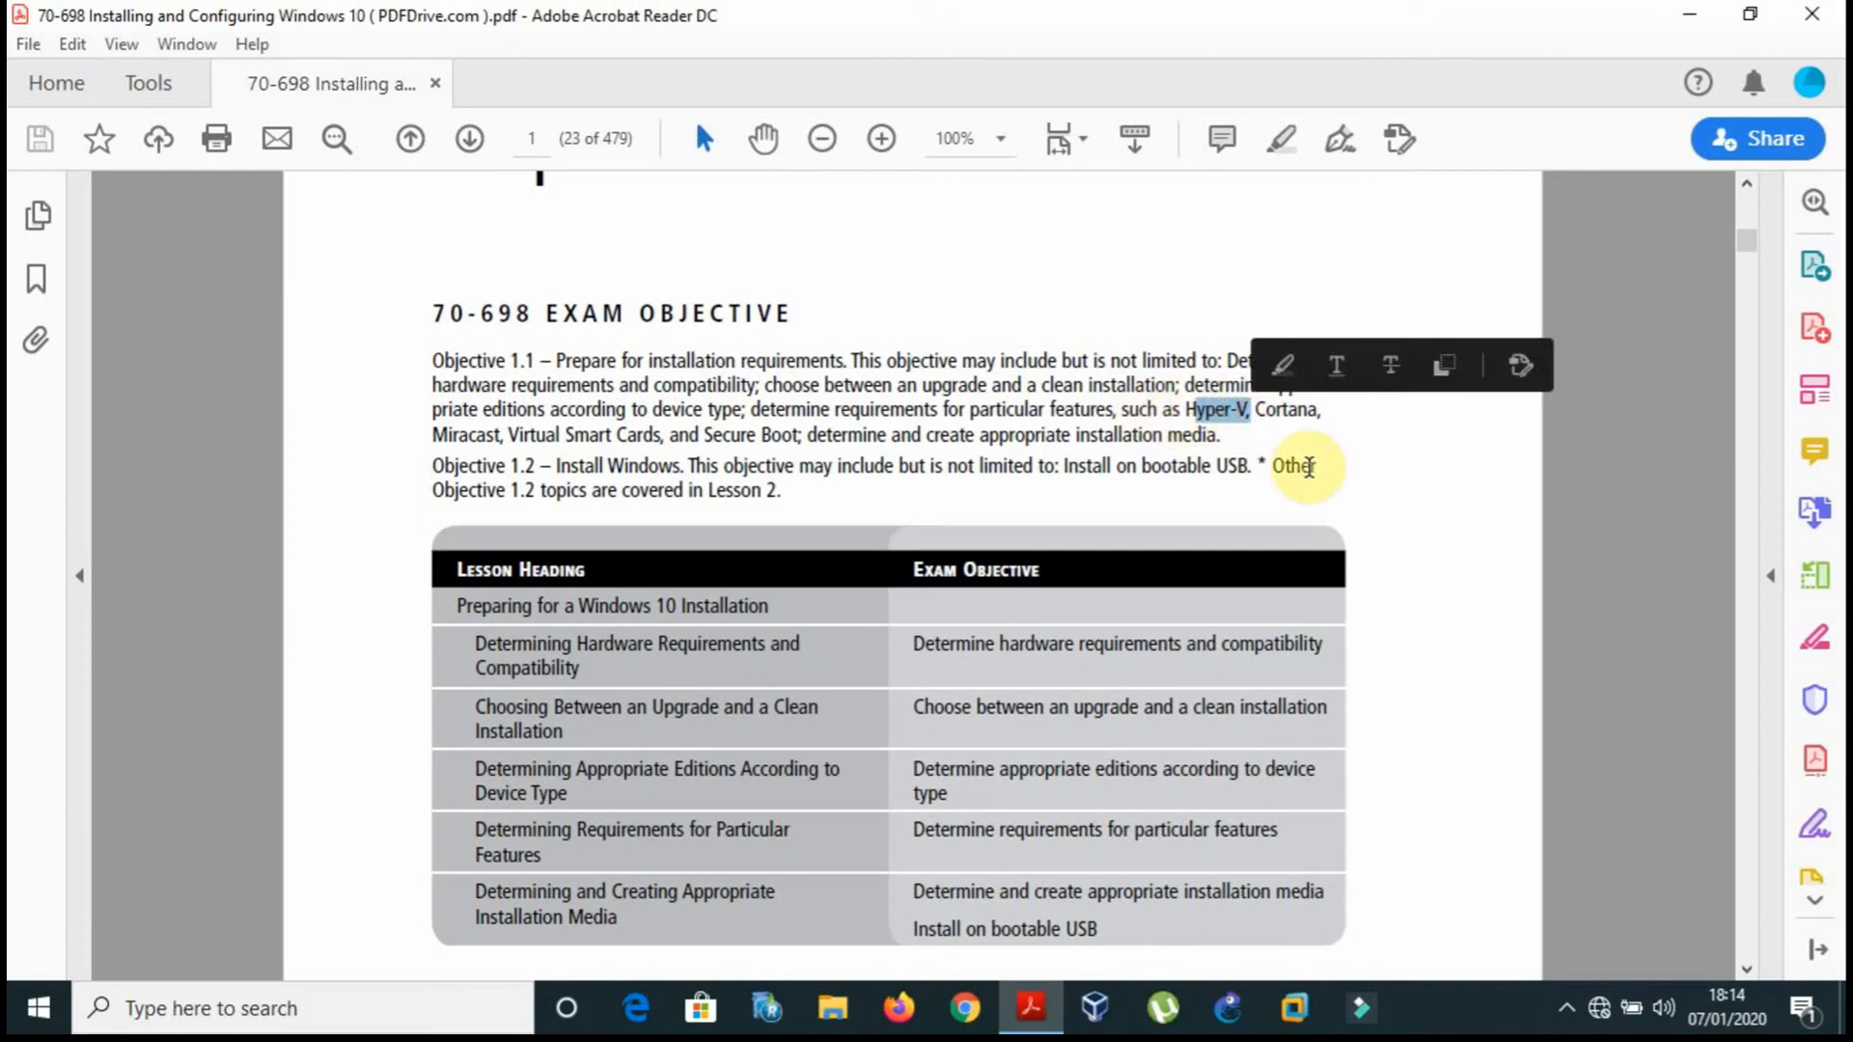
{"action": "left_click", "coordinate": [1309, 467]}
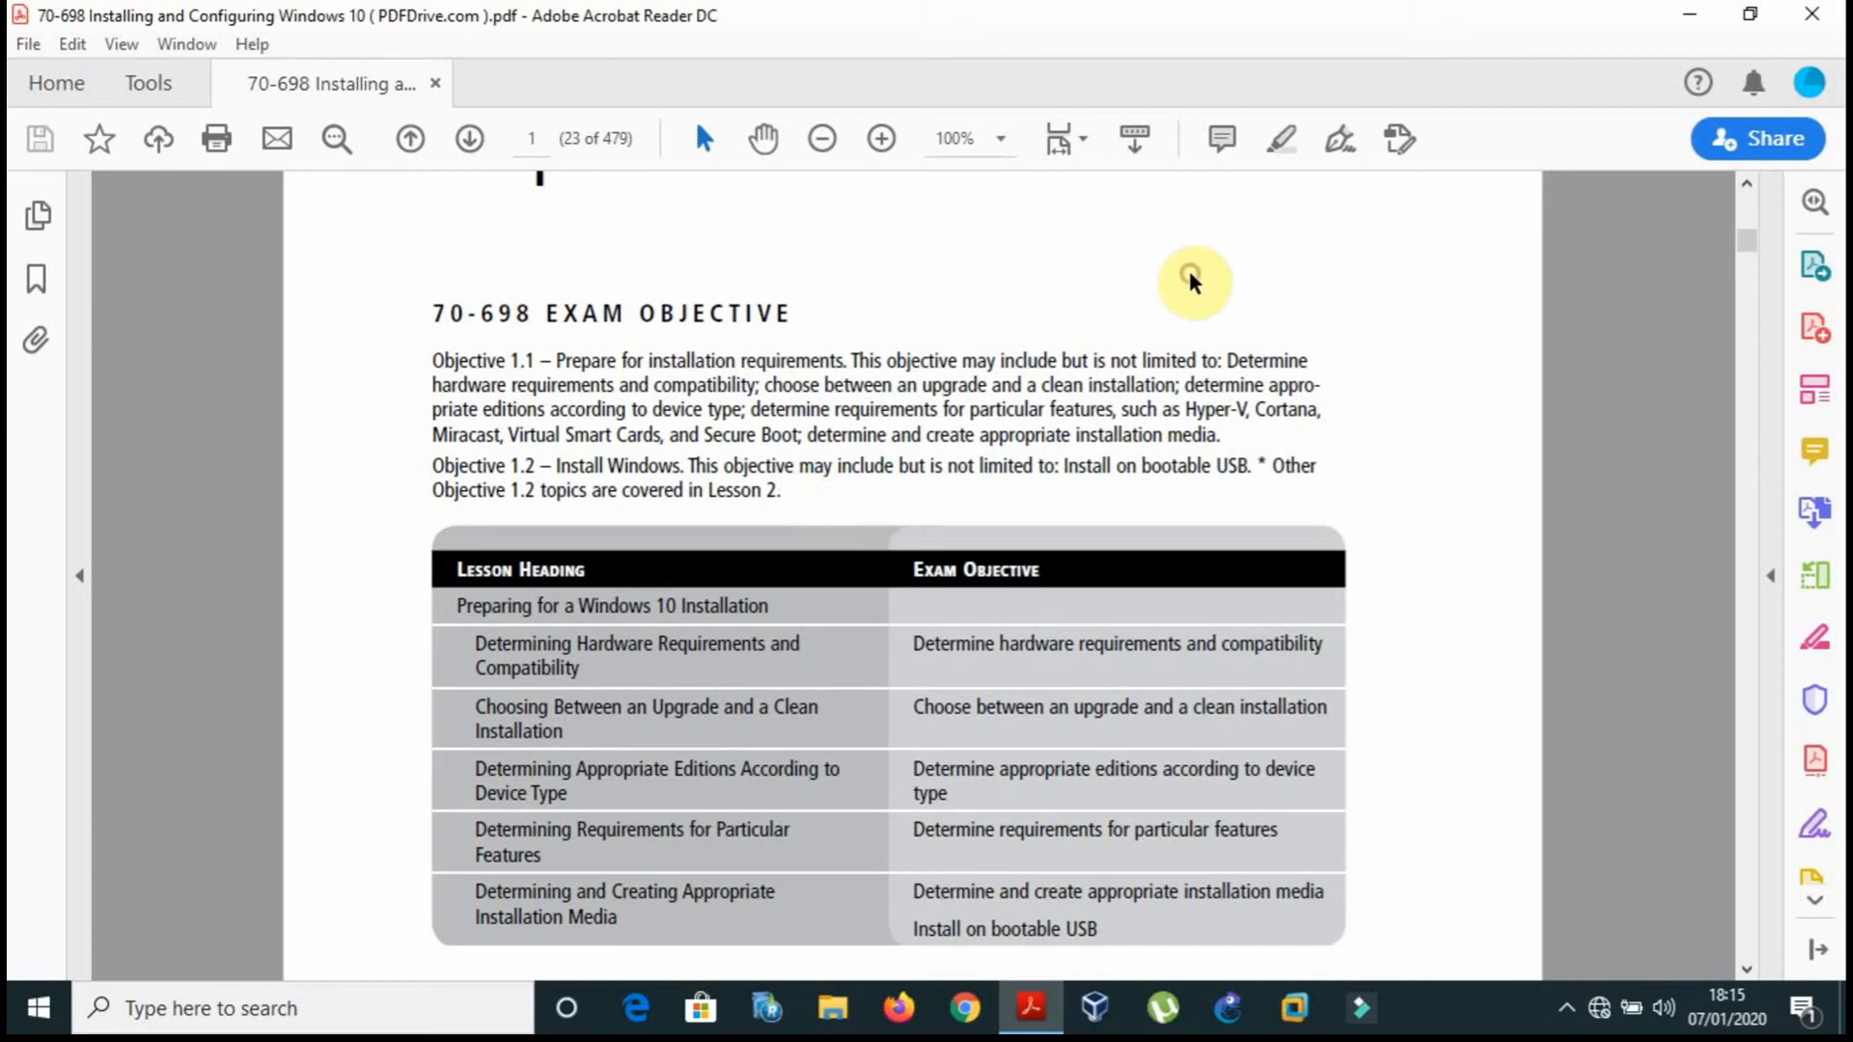
Step: Find the Windows 10 system requirements on page 3 of Lesson 1 and temporarily select the list to point it out
{"action": "scroll", "coordinate": [1194, 283], "scroll_direction": "down", "scroll_amount": 3}
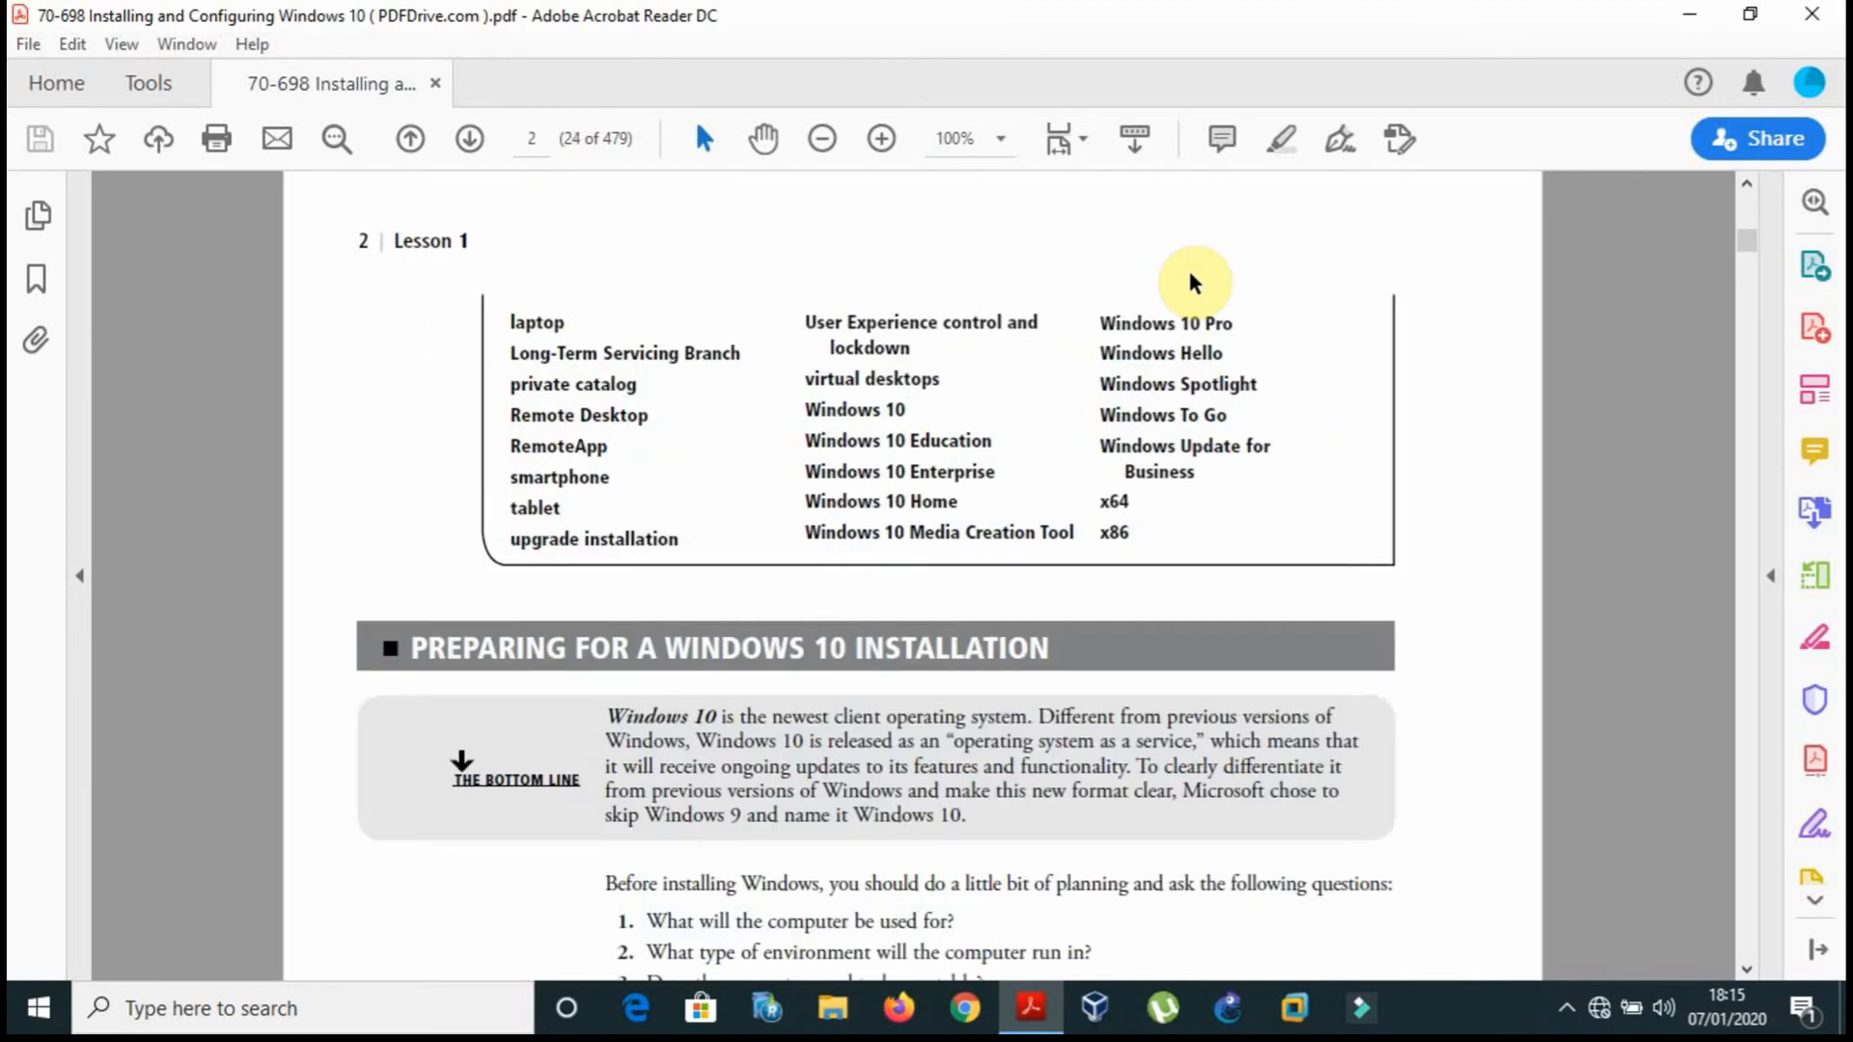
{"action": "scroll", "coordinate": [1192, 278], "scroll_direction": "down", "scroll_amount": 3}
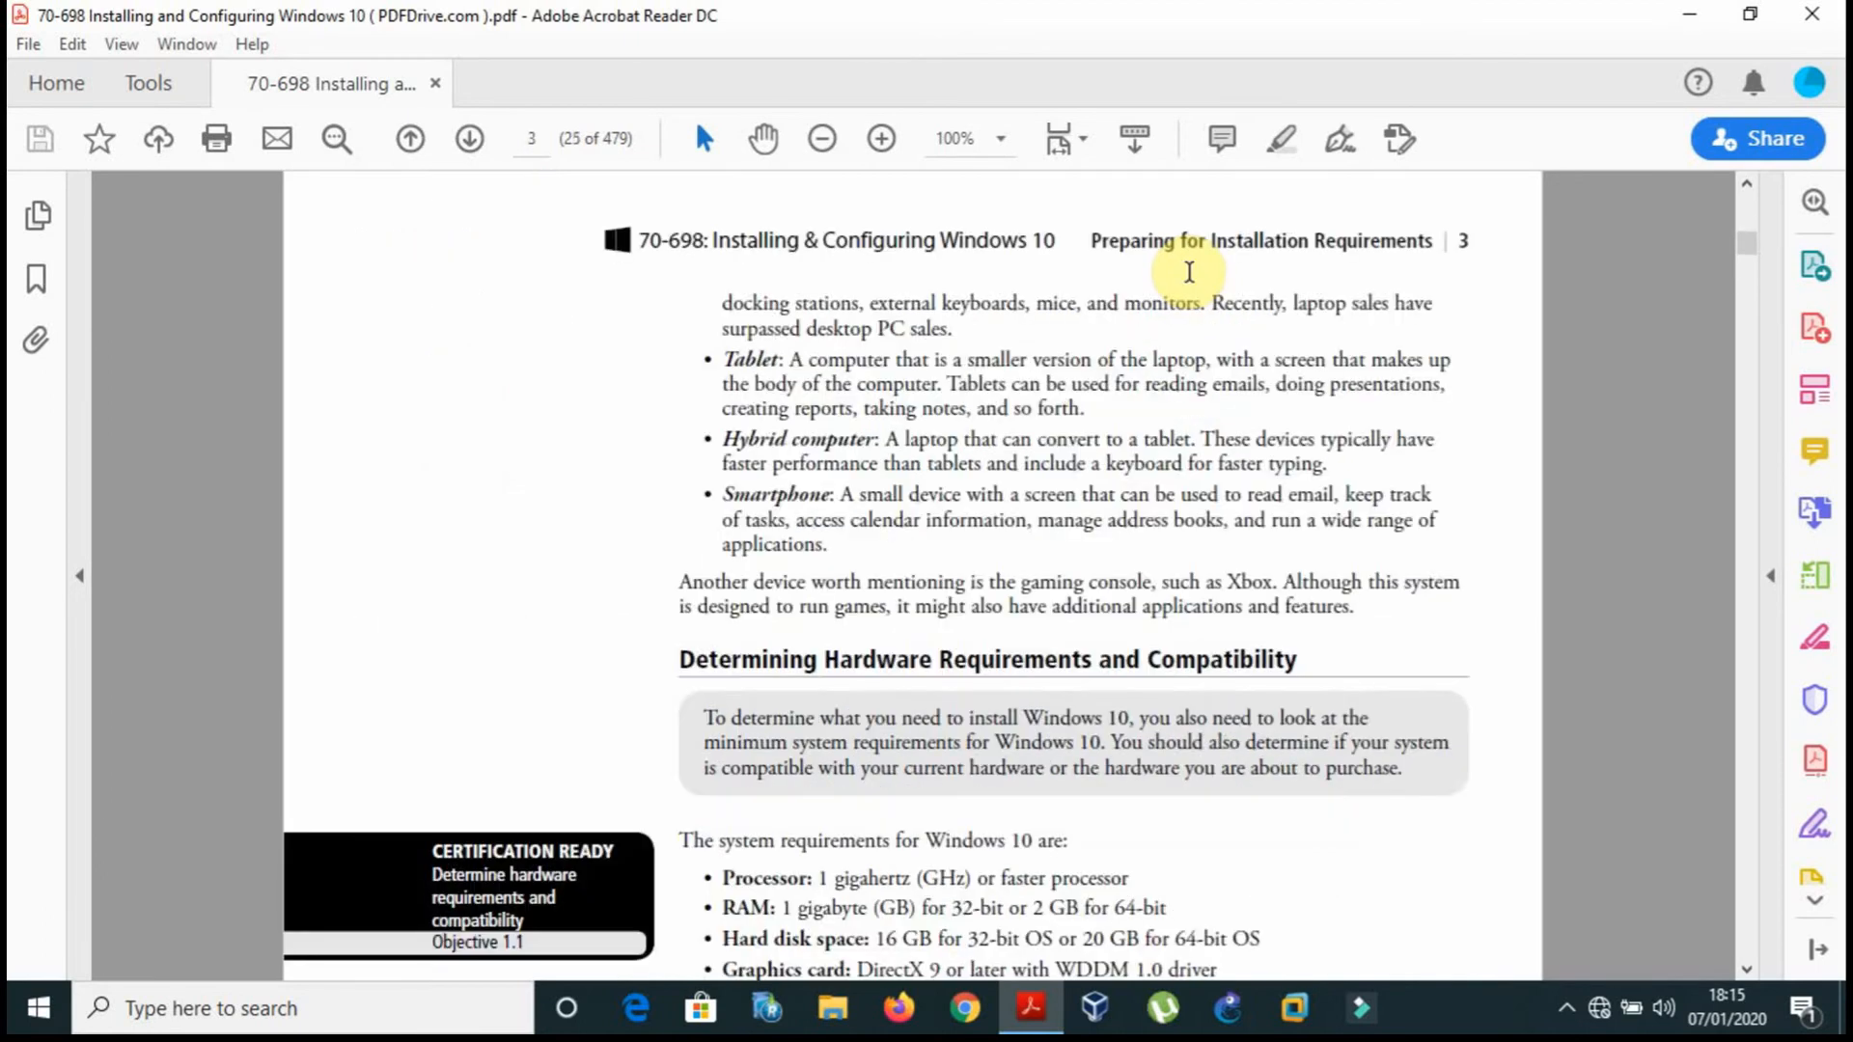
{"action": "scroll", "coordinate": [1189, 272], "scroll_direction": "down", "scroll_amount": 5}
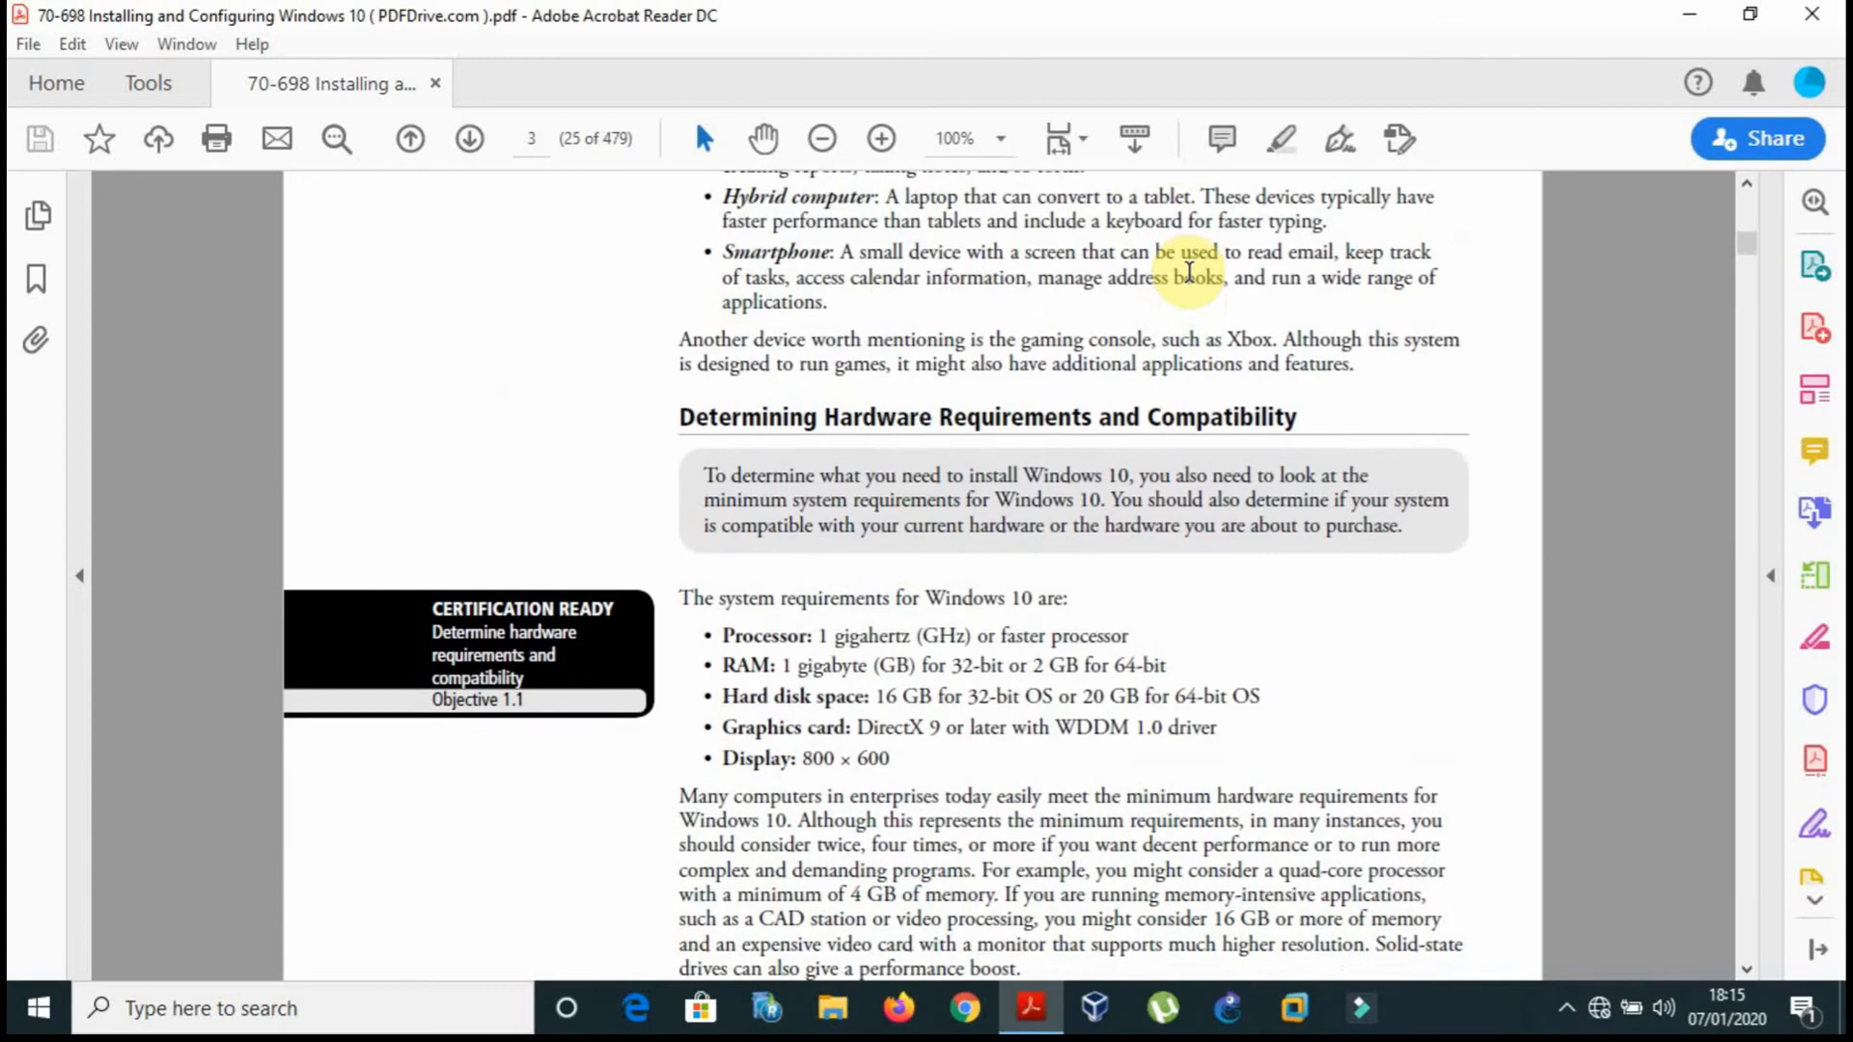
{"action": "left_click_drag", "start_coordinate": [682, 563], "coordinate": [1254, 721]}
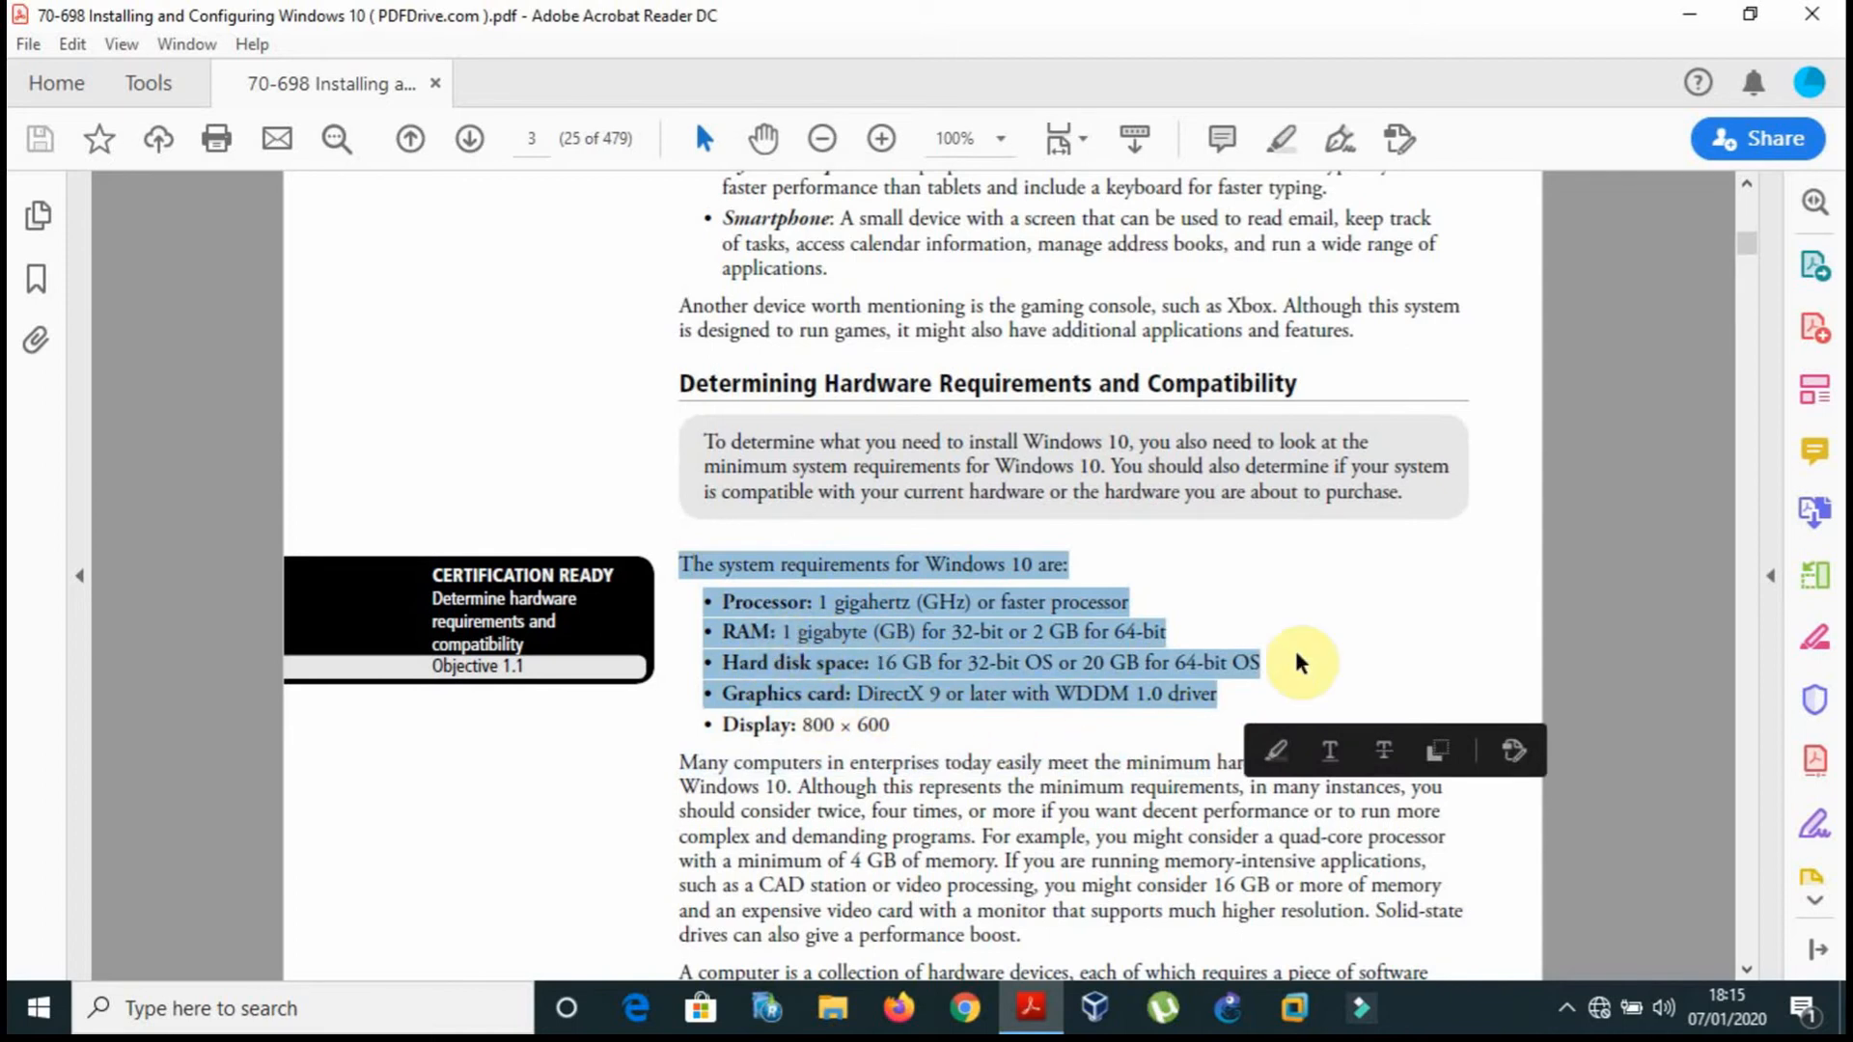
{"action": "left_click", "coordinate": [1365, 654]}
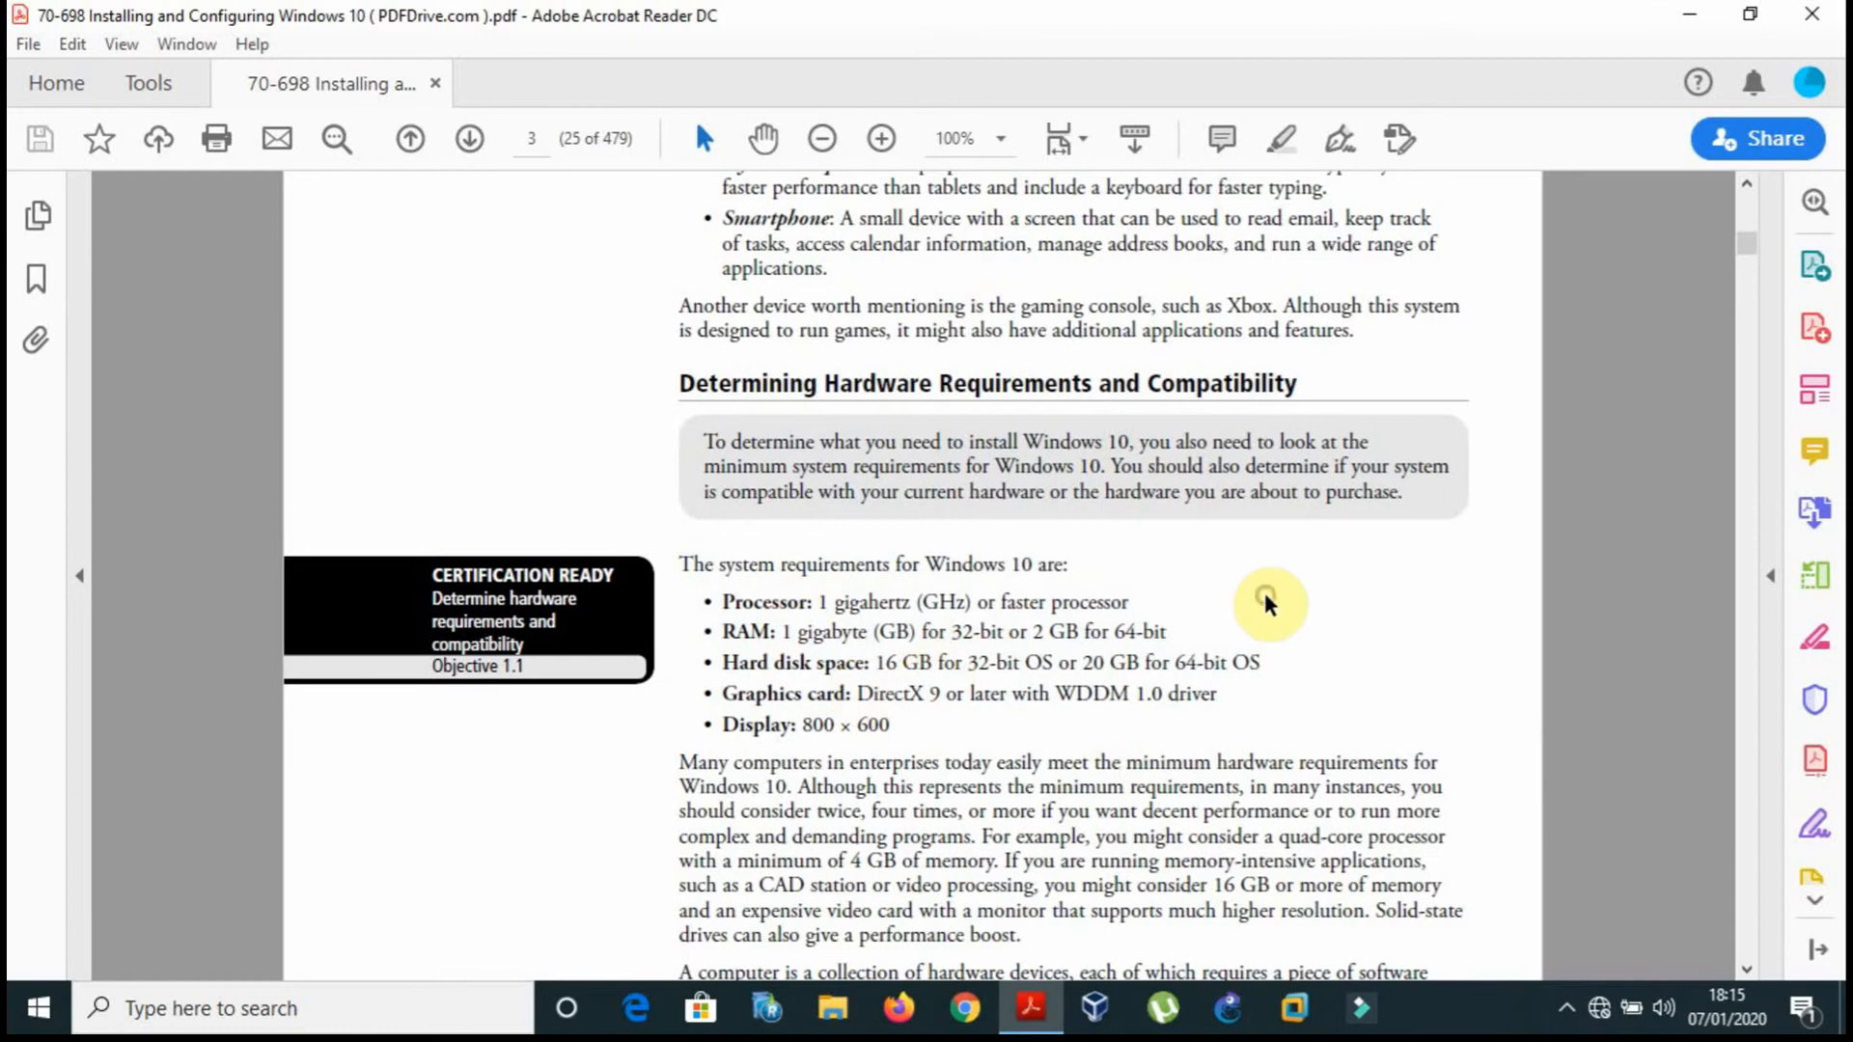
Step: Read the device driver text and the Choosing Between an Upgrade and a Clean Installation section, temporarily selecting the term "clean installation"
{"action": "scroll", "coordinate": [1267, 603], "scroll_direction": "down", "scroll_amount": 8}
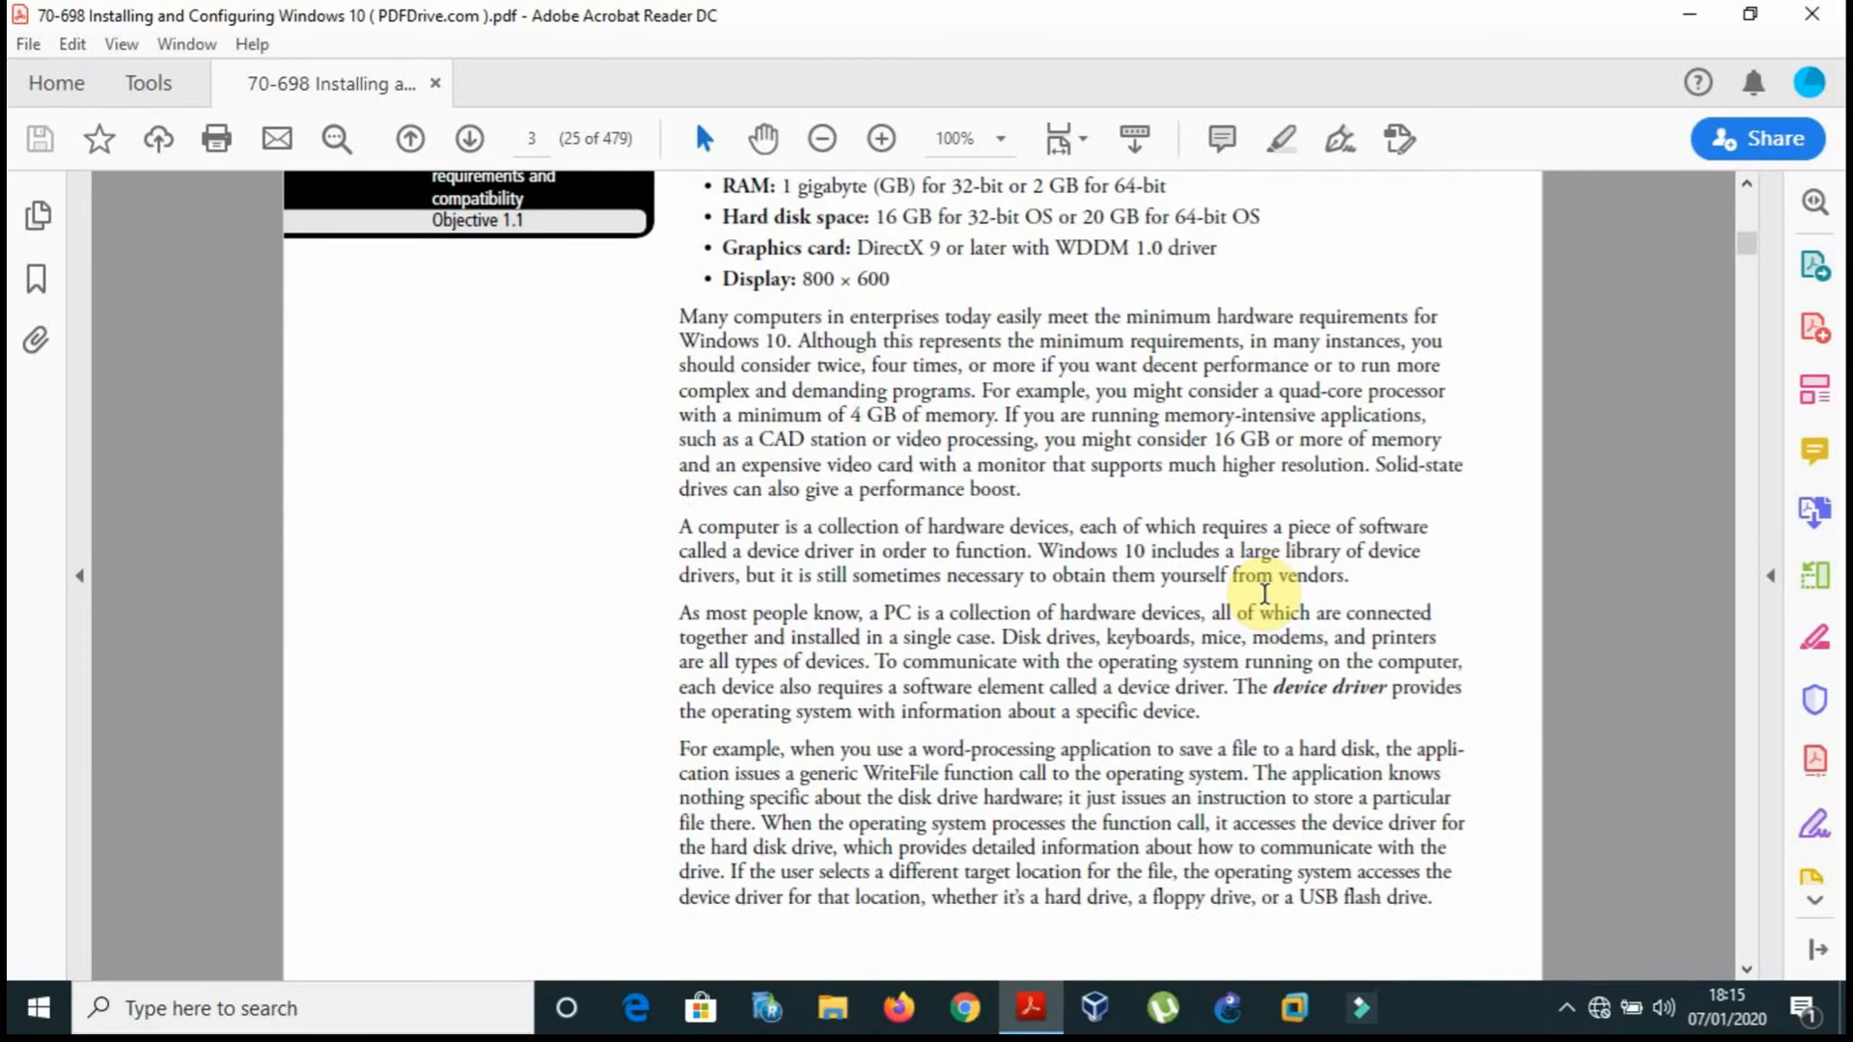
{"action": "scroll", "coordinate": [1264, 592], "scroll_direction": "down", "scroll_amount": 4}
{"action": "scroll", "coordinate": [1264, 593], "scroll_direction": "down", "scroll_amount": 9}
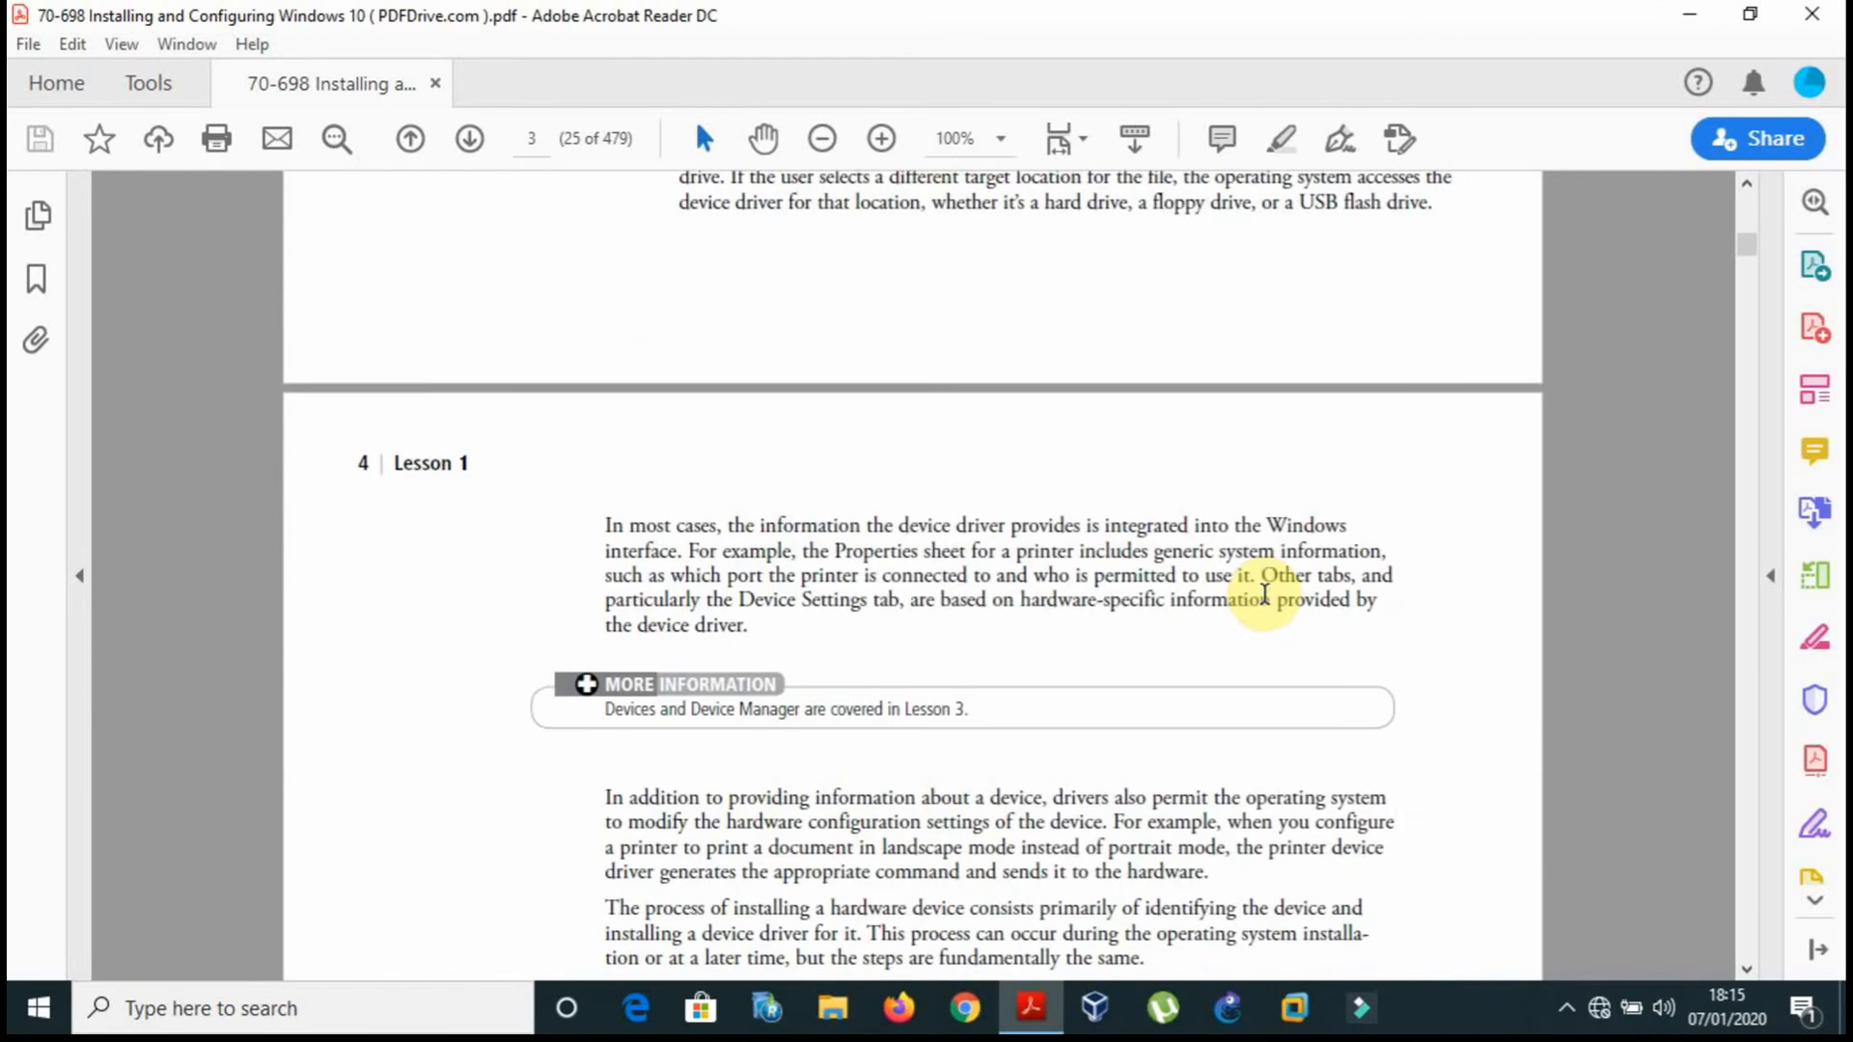
{"action": "scroll", "coordinate": [1266, 598], "scroll_direction": "down", "scroll_amount": 3}
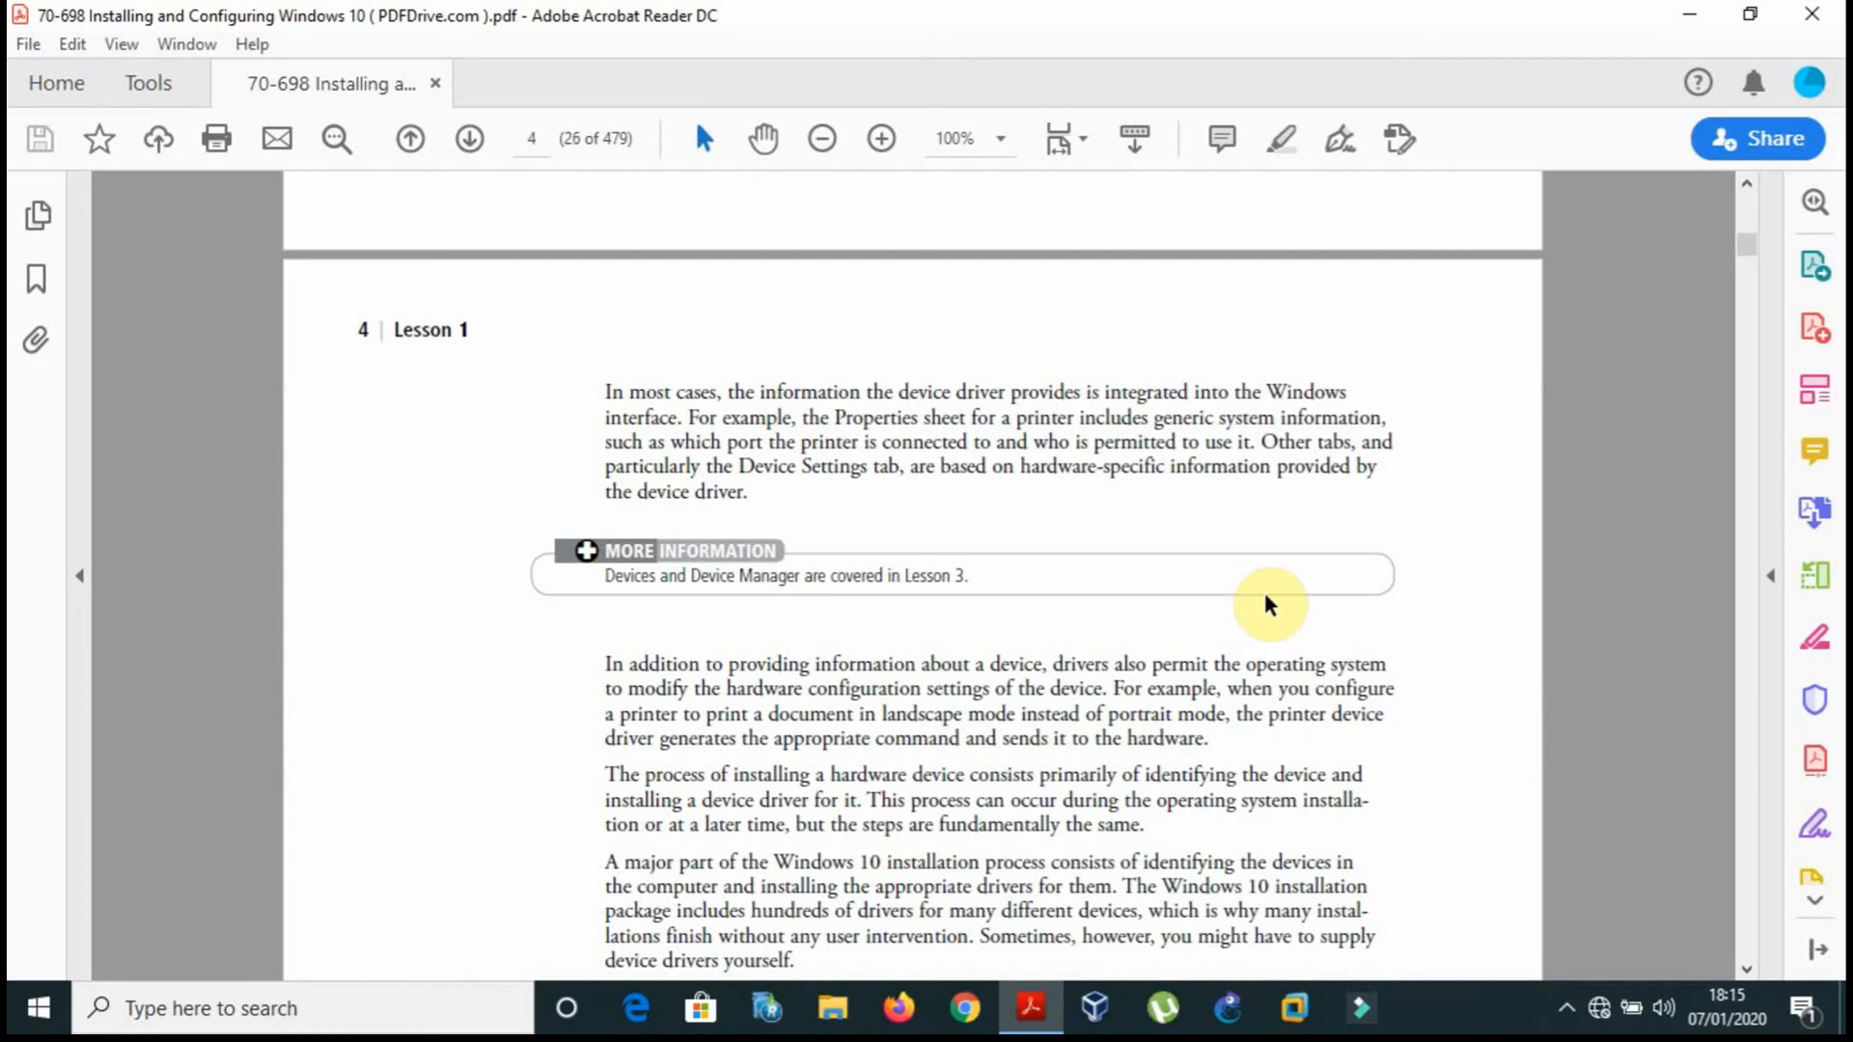
{"action": "scroll", "coordinate": [1270, 605], "scroll_direction": "down", "scroll_amount": 9}
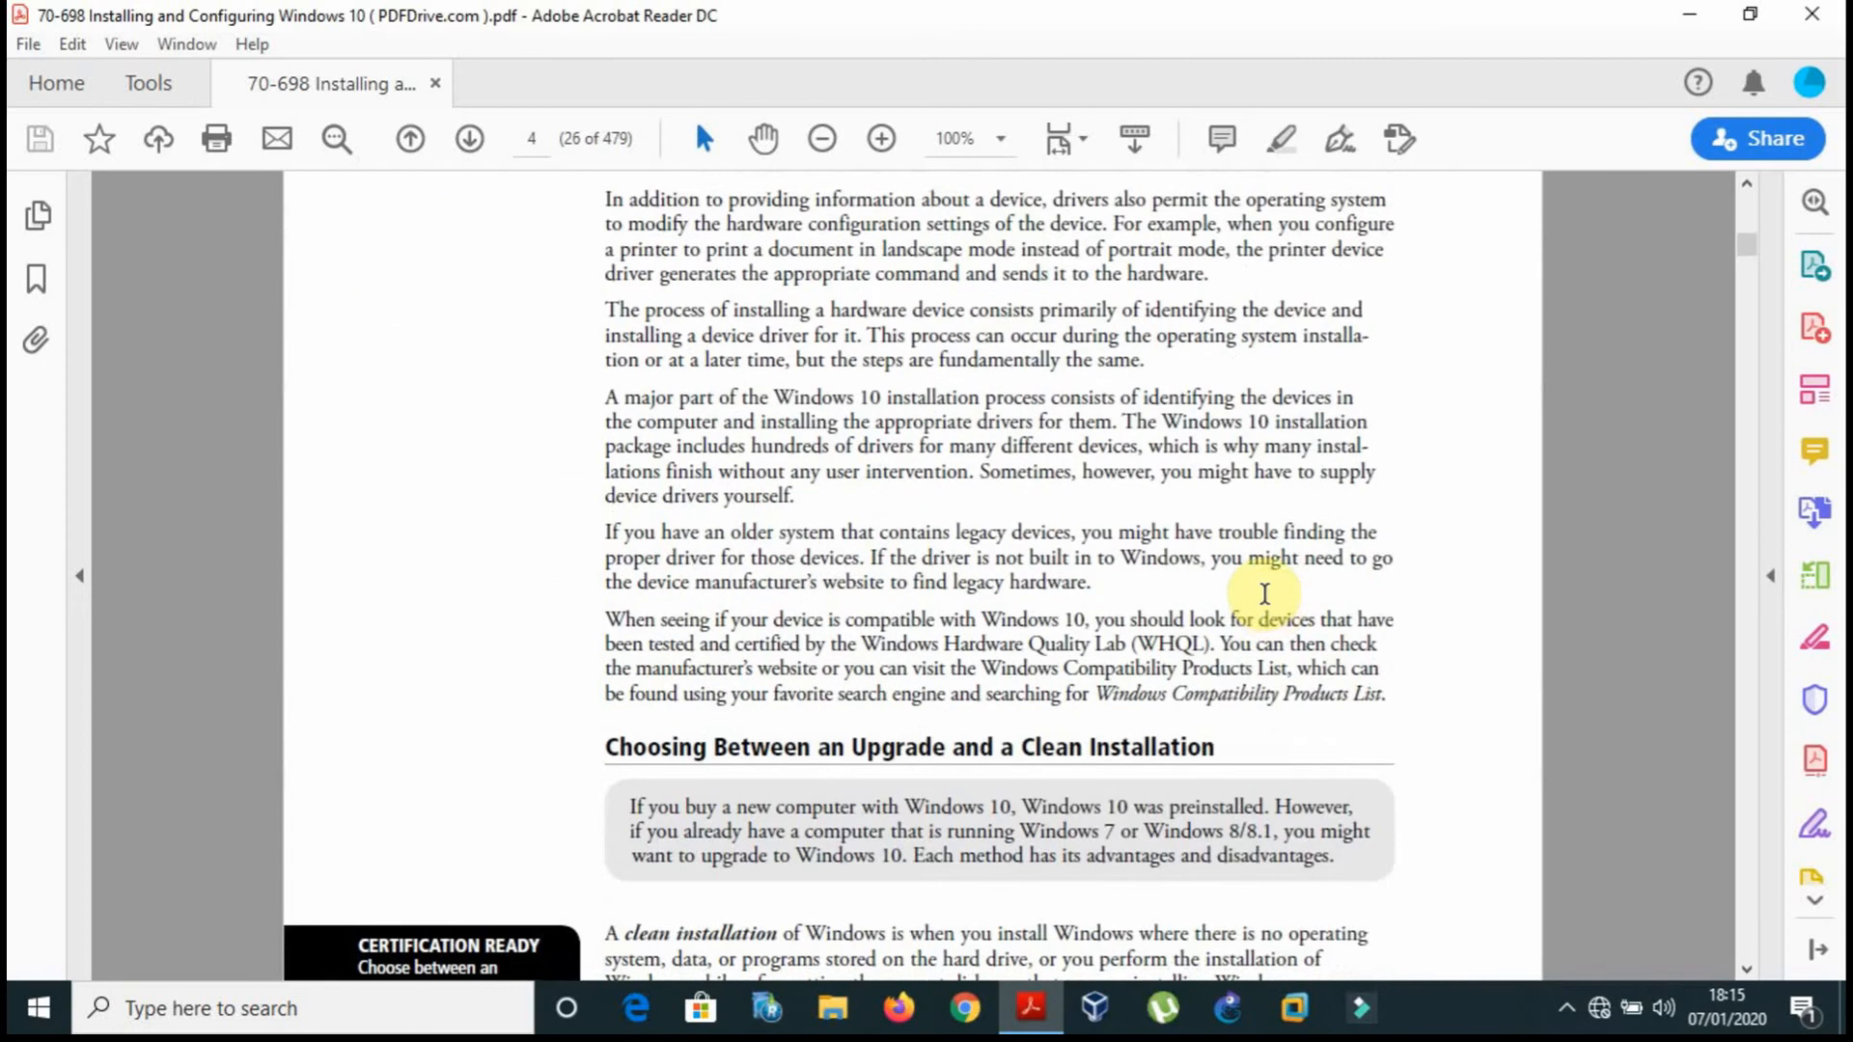
{"action": "scroll", "coordinate": [1264, 593], "scroll_direction": "down", "scroll_amount": 10}
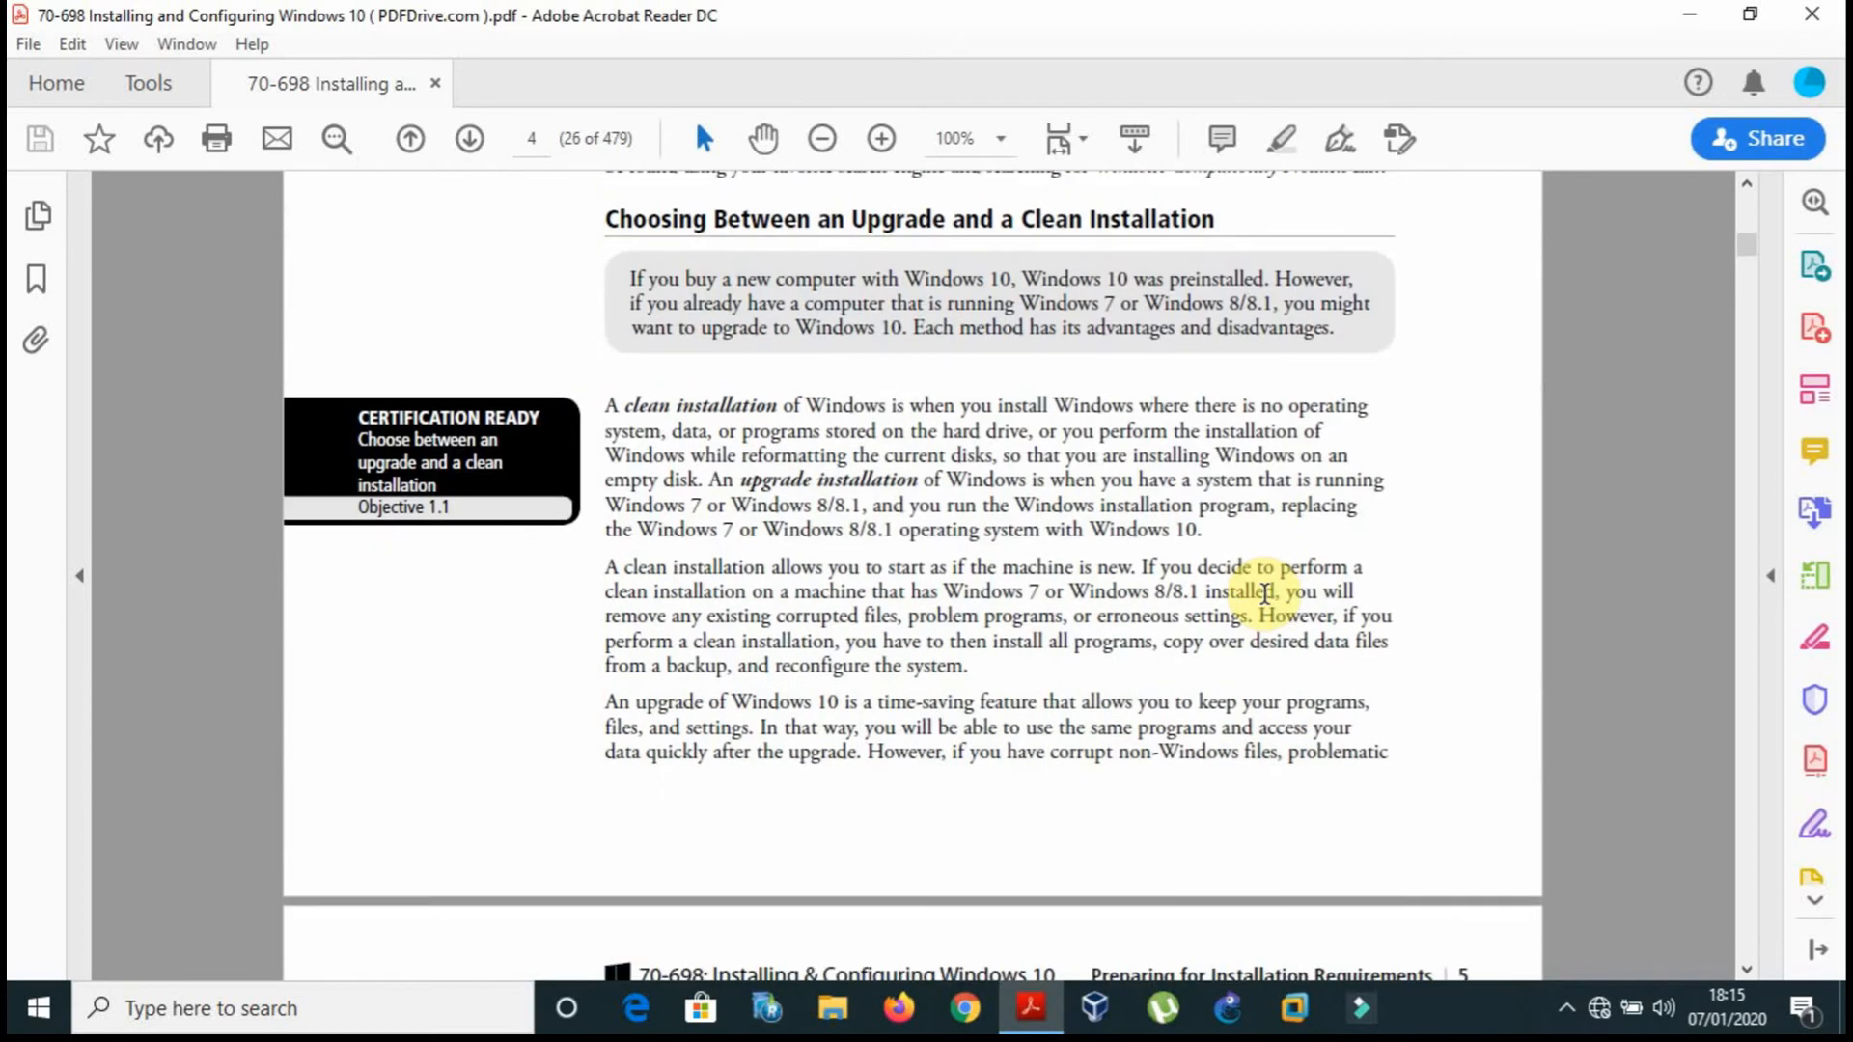
{"action": "scroll", "coordinate": [1264, 592], "scroll_direction": "up", "scroll_amount": 3}
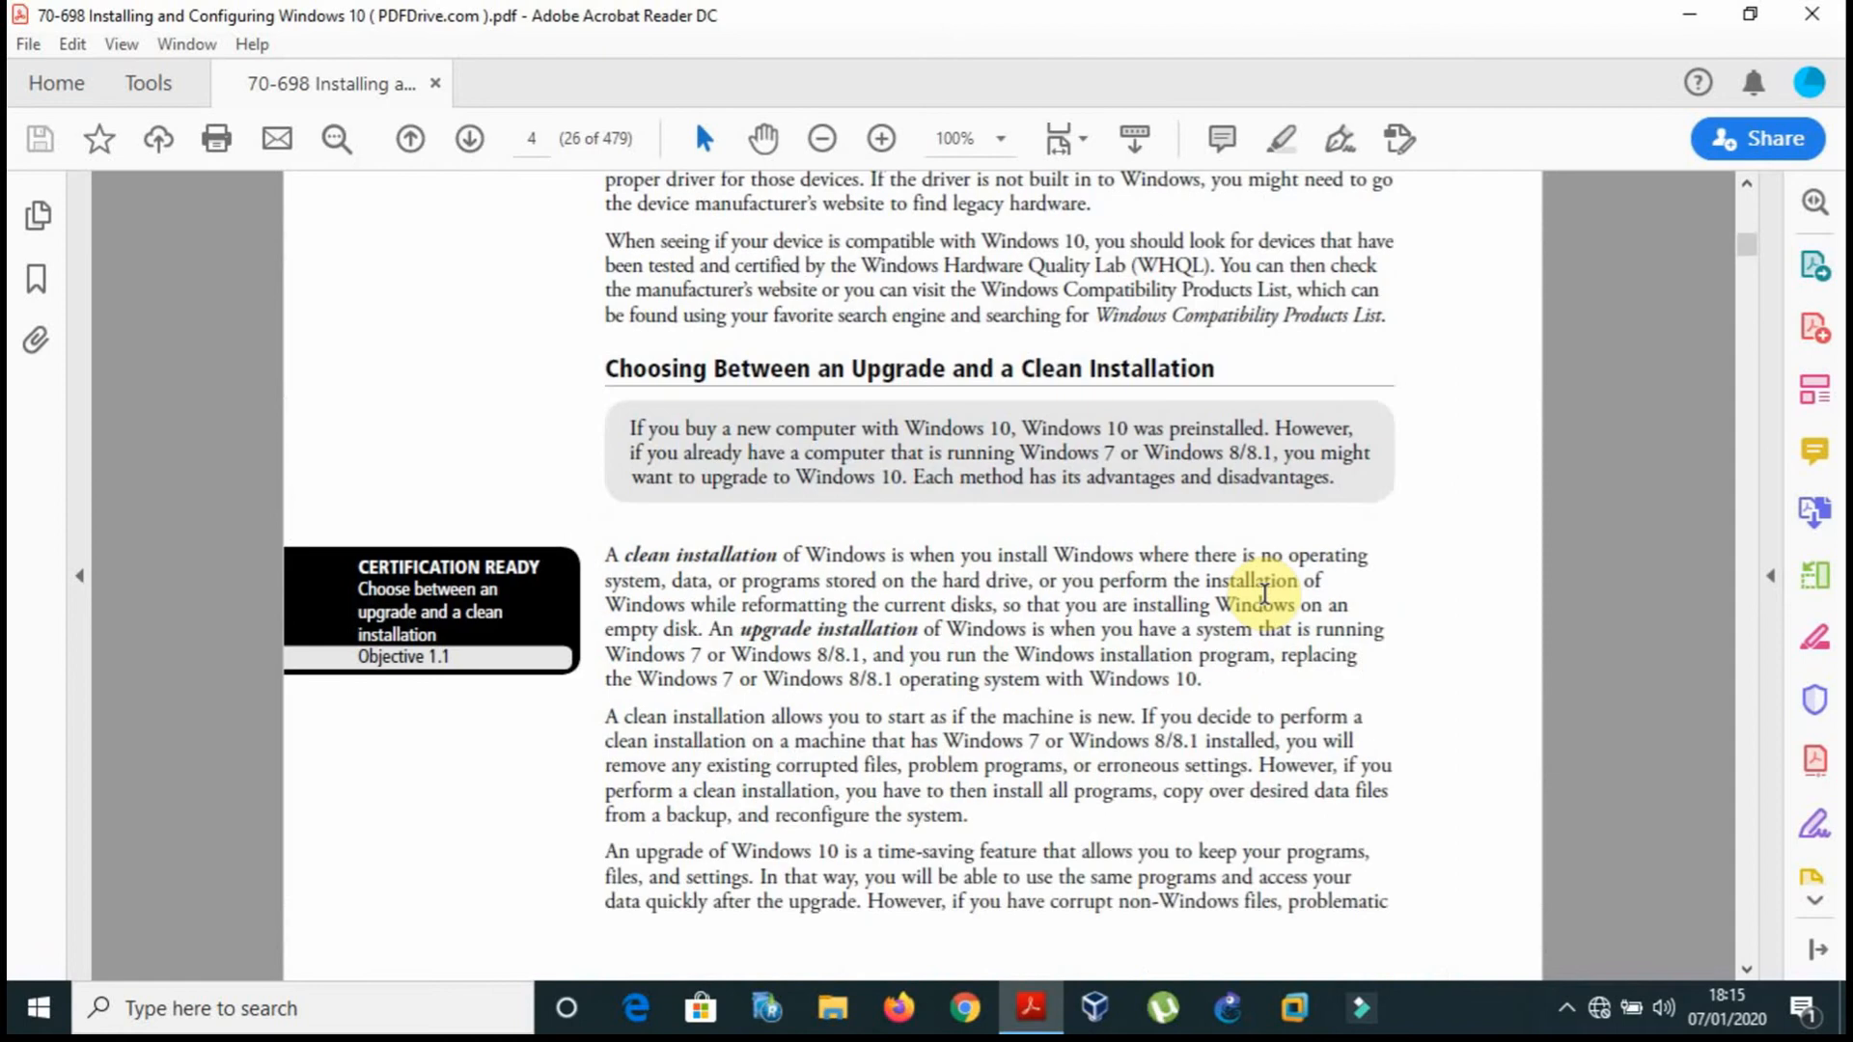
{"action": "left_click_drag", "start_coordinate": [604, 553], "coordinate": [775, 552]}
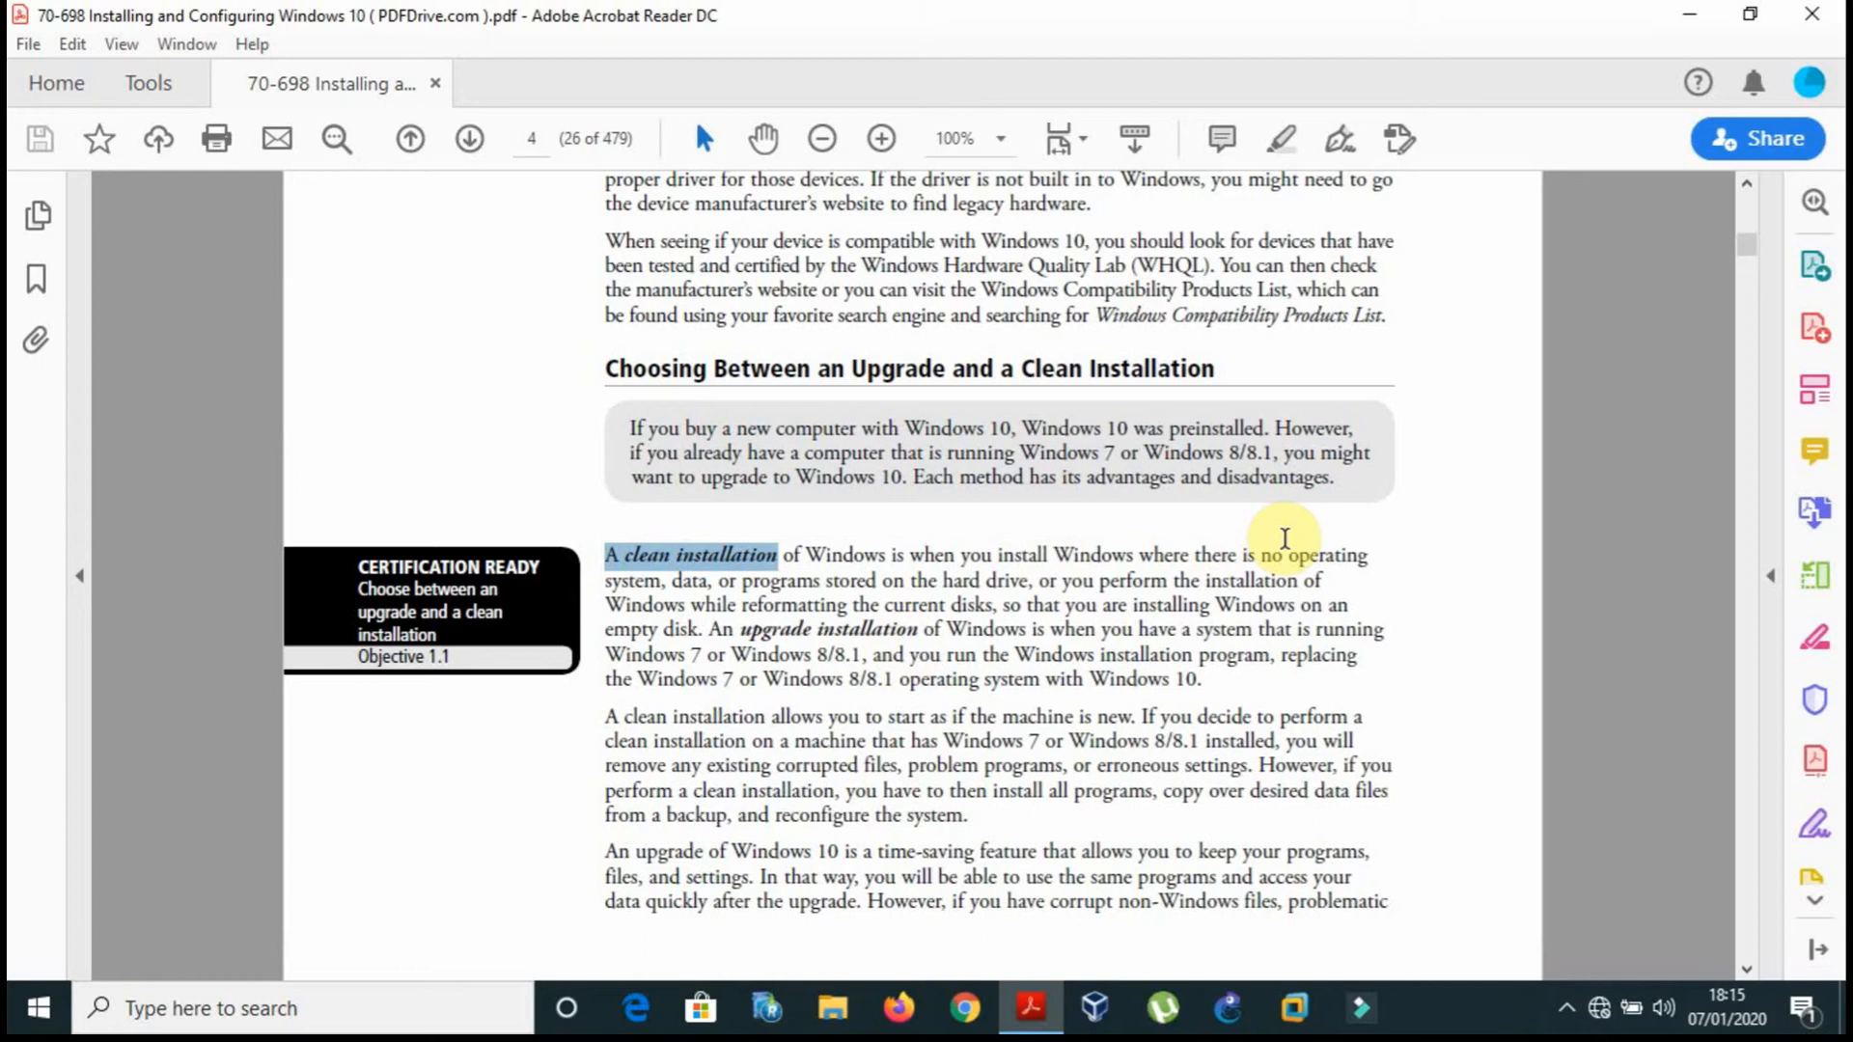
{"action": "left_click", "coordinate": [1284, 538]}
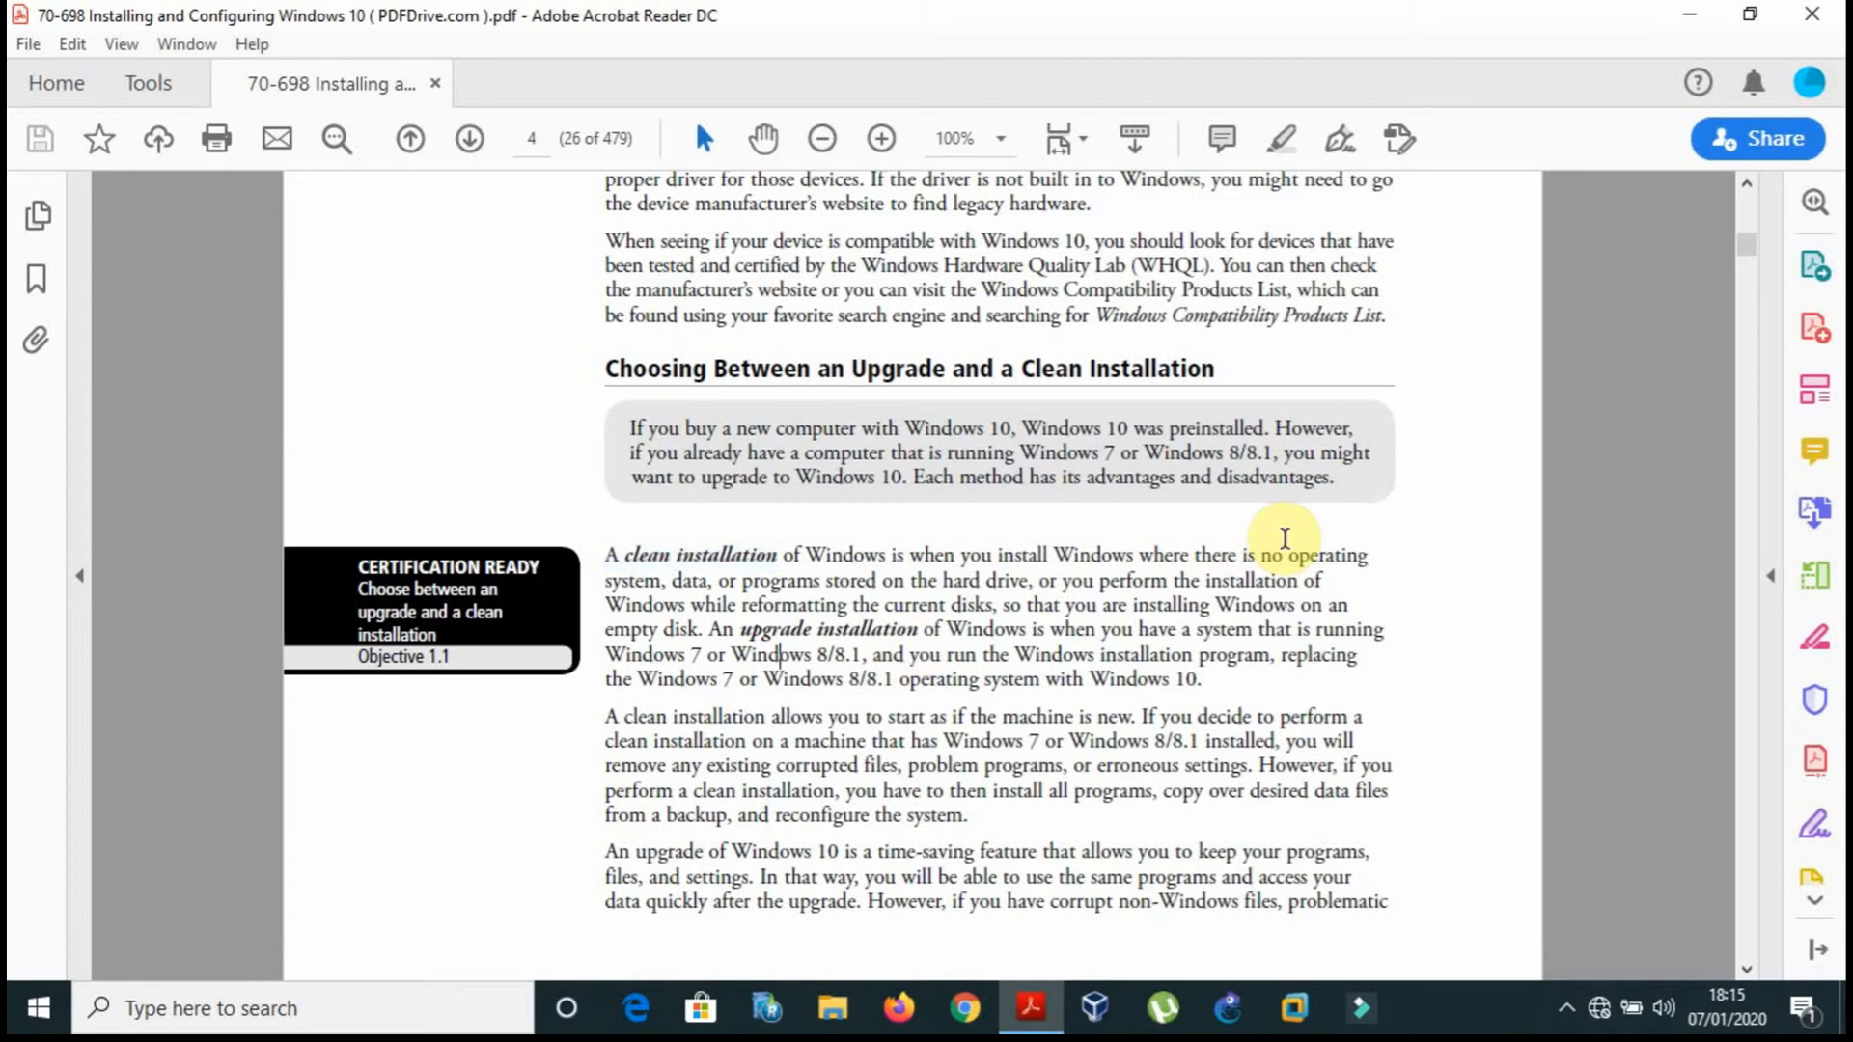
{"action": "scroll", "coordinate": [1285, 537], "scroll_direction": "up", "scroll_amount": 5}
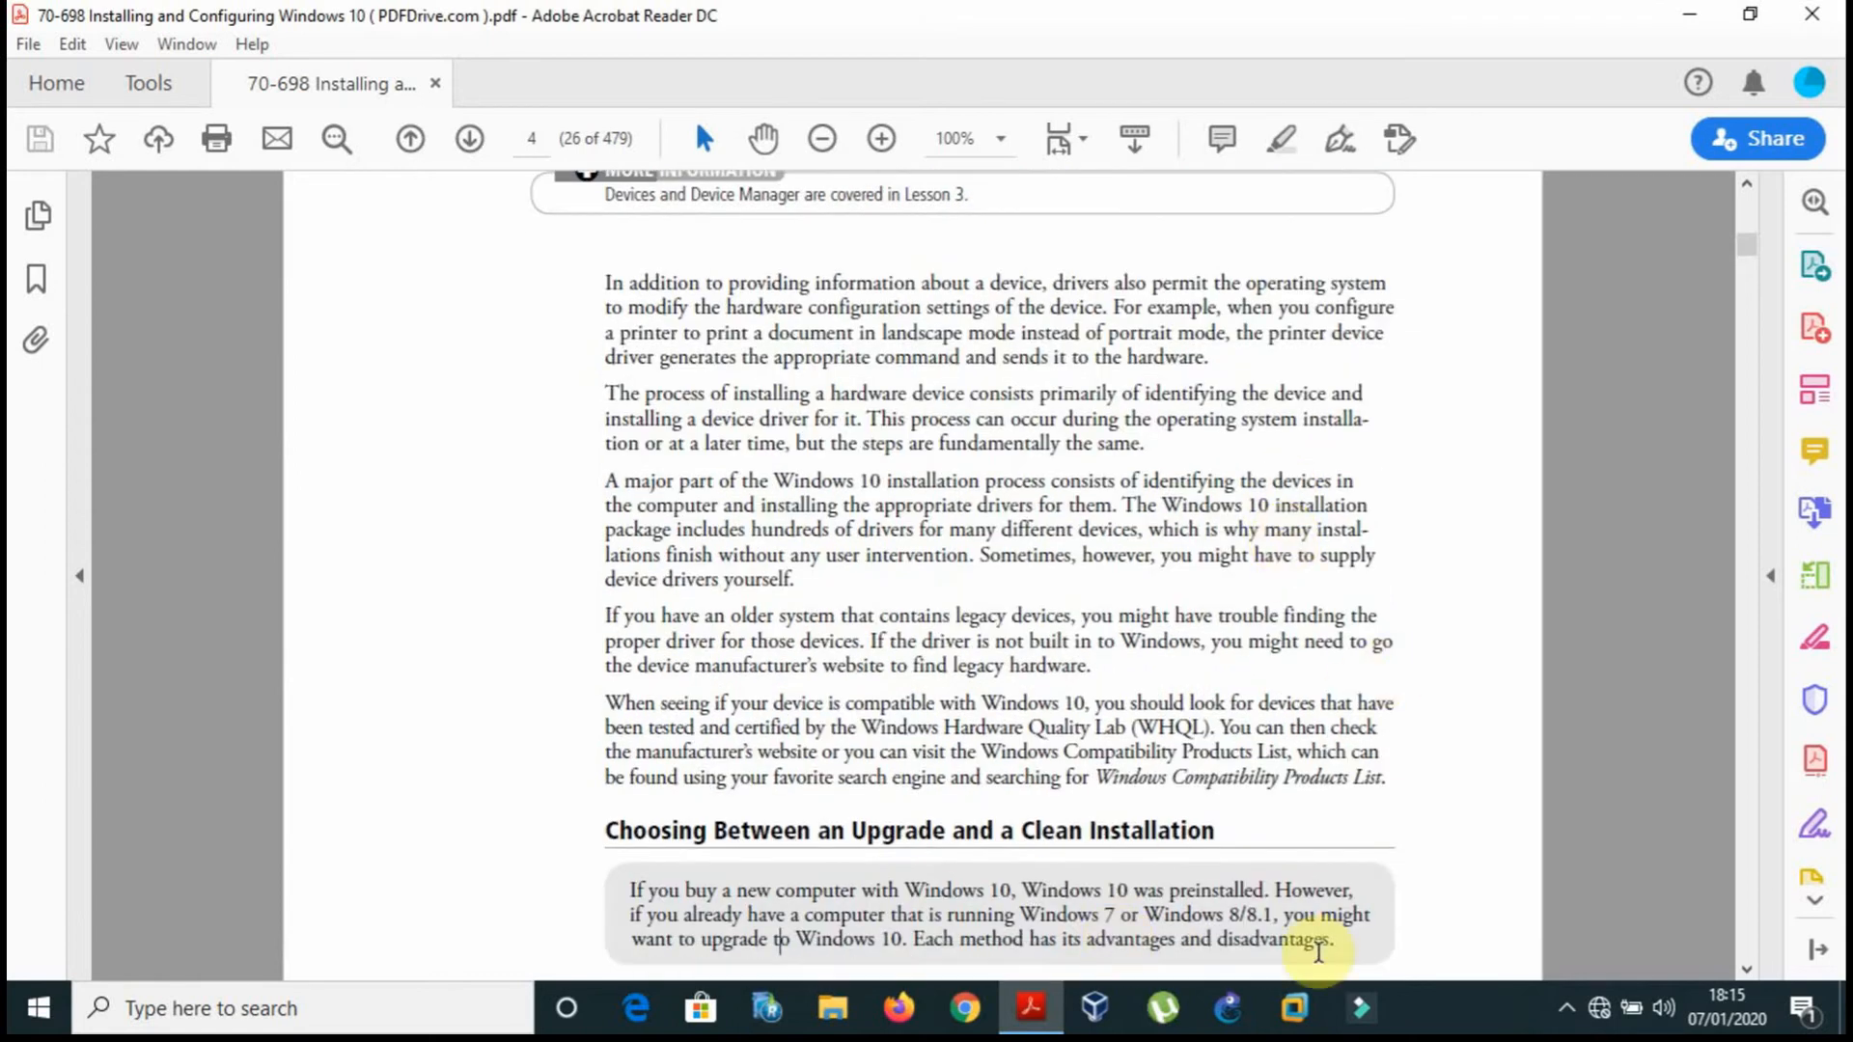
Step: Switch to VMware Workstation and start creating a new virtual machine with the Typical (recommended) configuration
{"action": "left_click", "coordinate": [1296, 1013]}
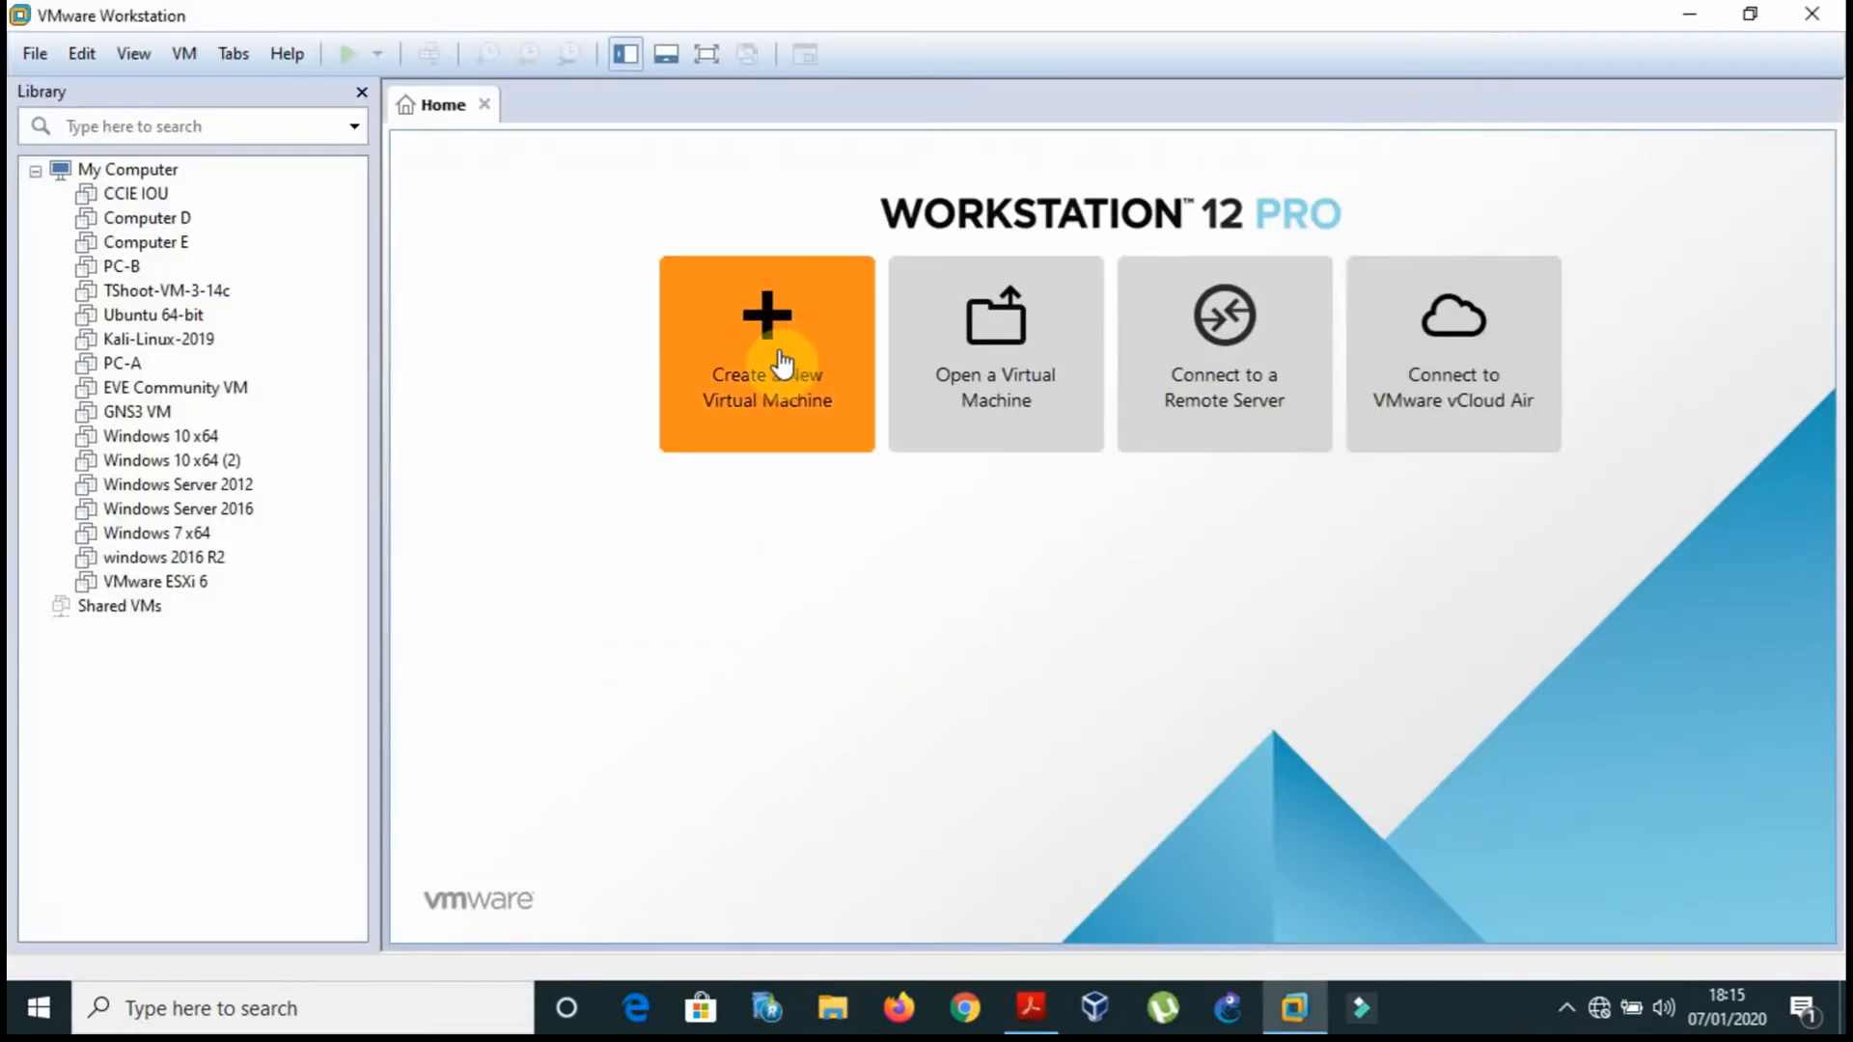
{"action": "left_click", "coordinate": [779, 352]}
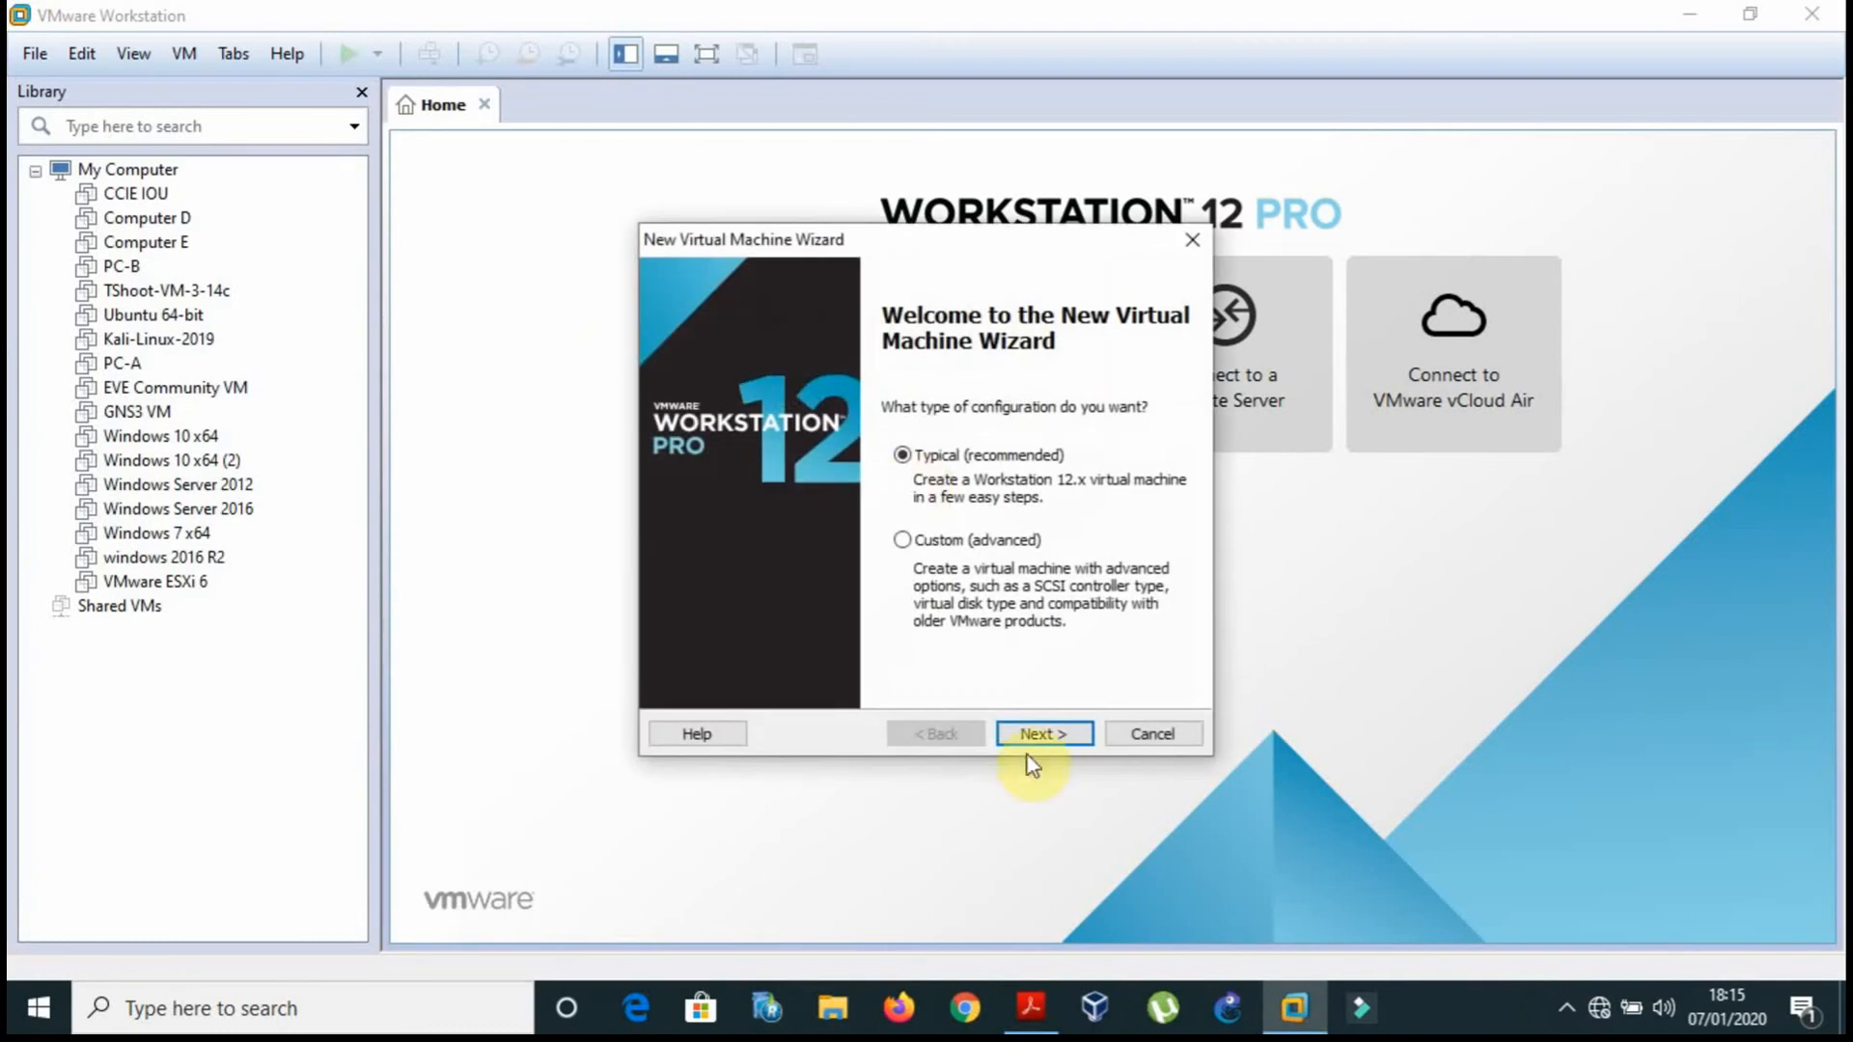
{"action": "left_click", "coordinate": [1056, 747]}
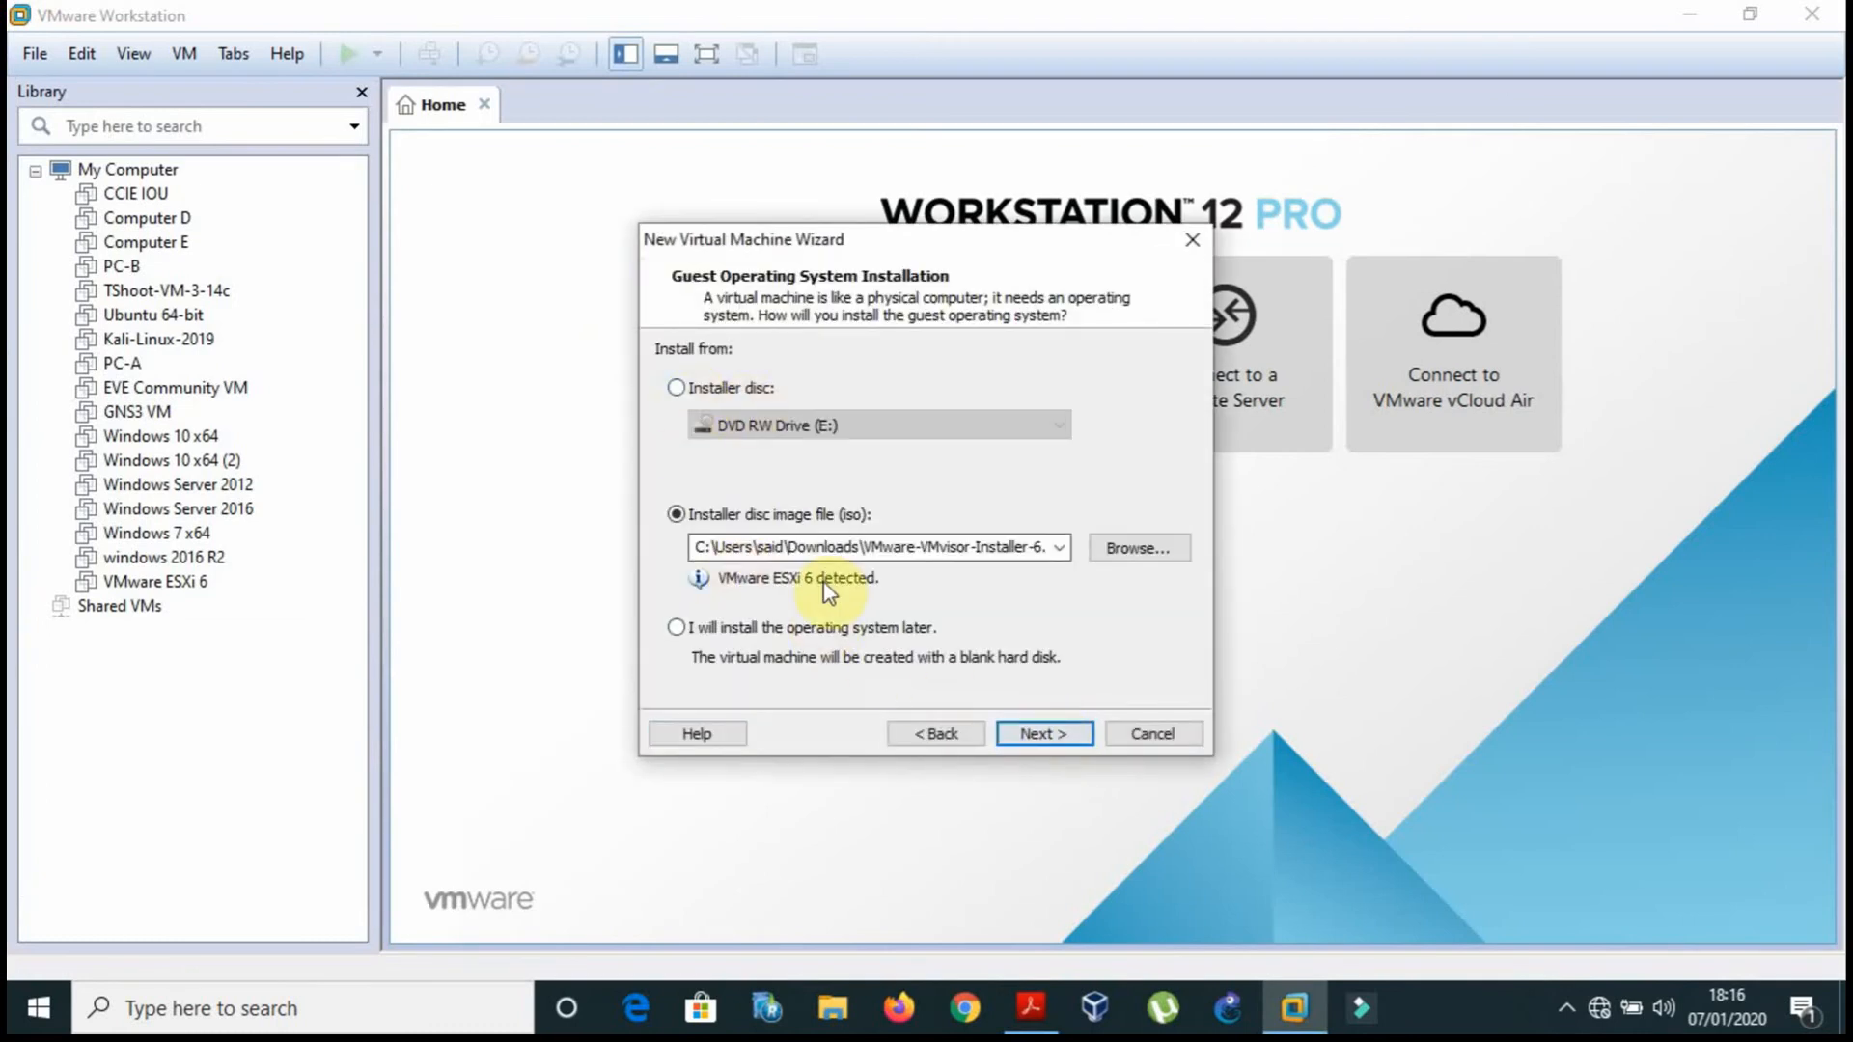
{"action": "left_click", "coordinate": [1125, 548]}
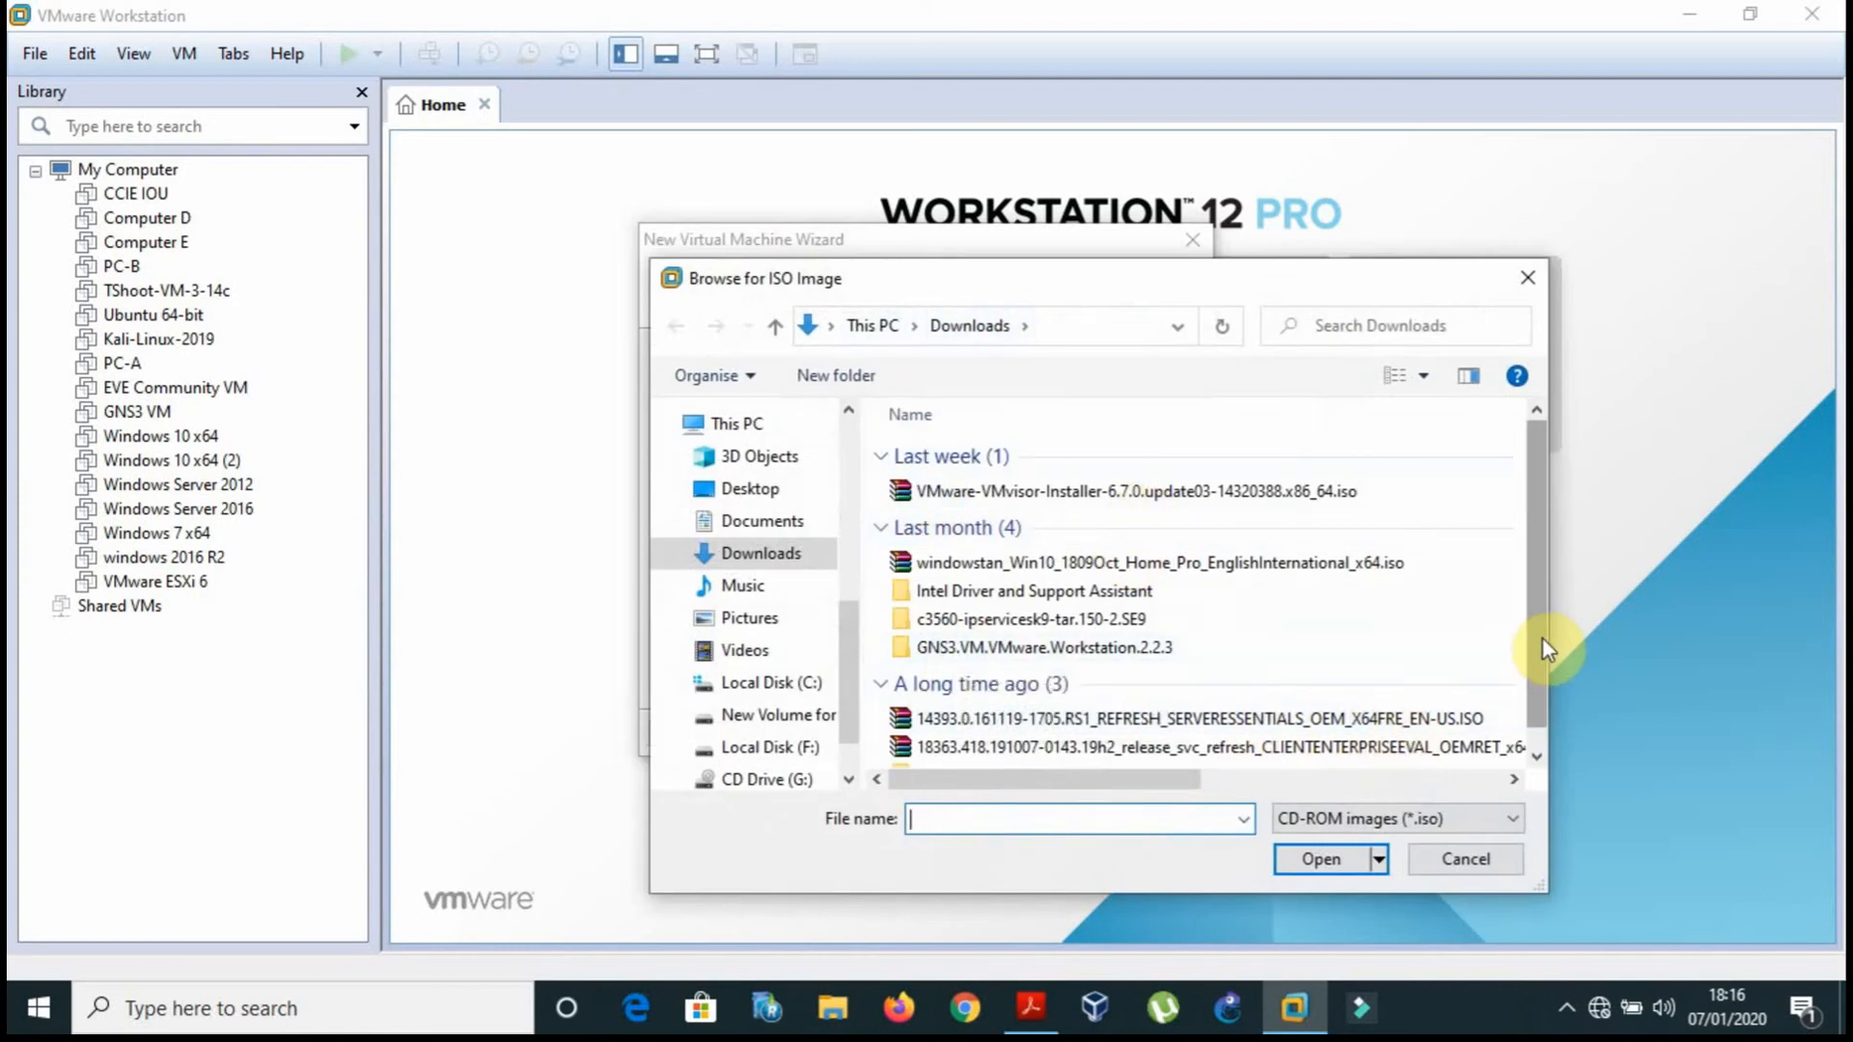
{"action": "scroll", "coordinate": [1540, 685], "scroll_direction": "down", "scroll_amount": 1}
{"action": "left_click", "coordinate": [1263, 734]}
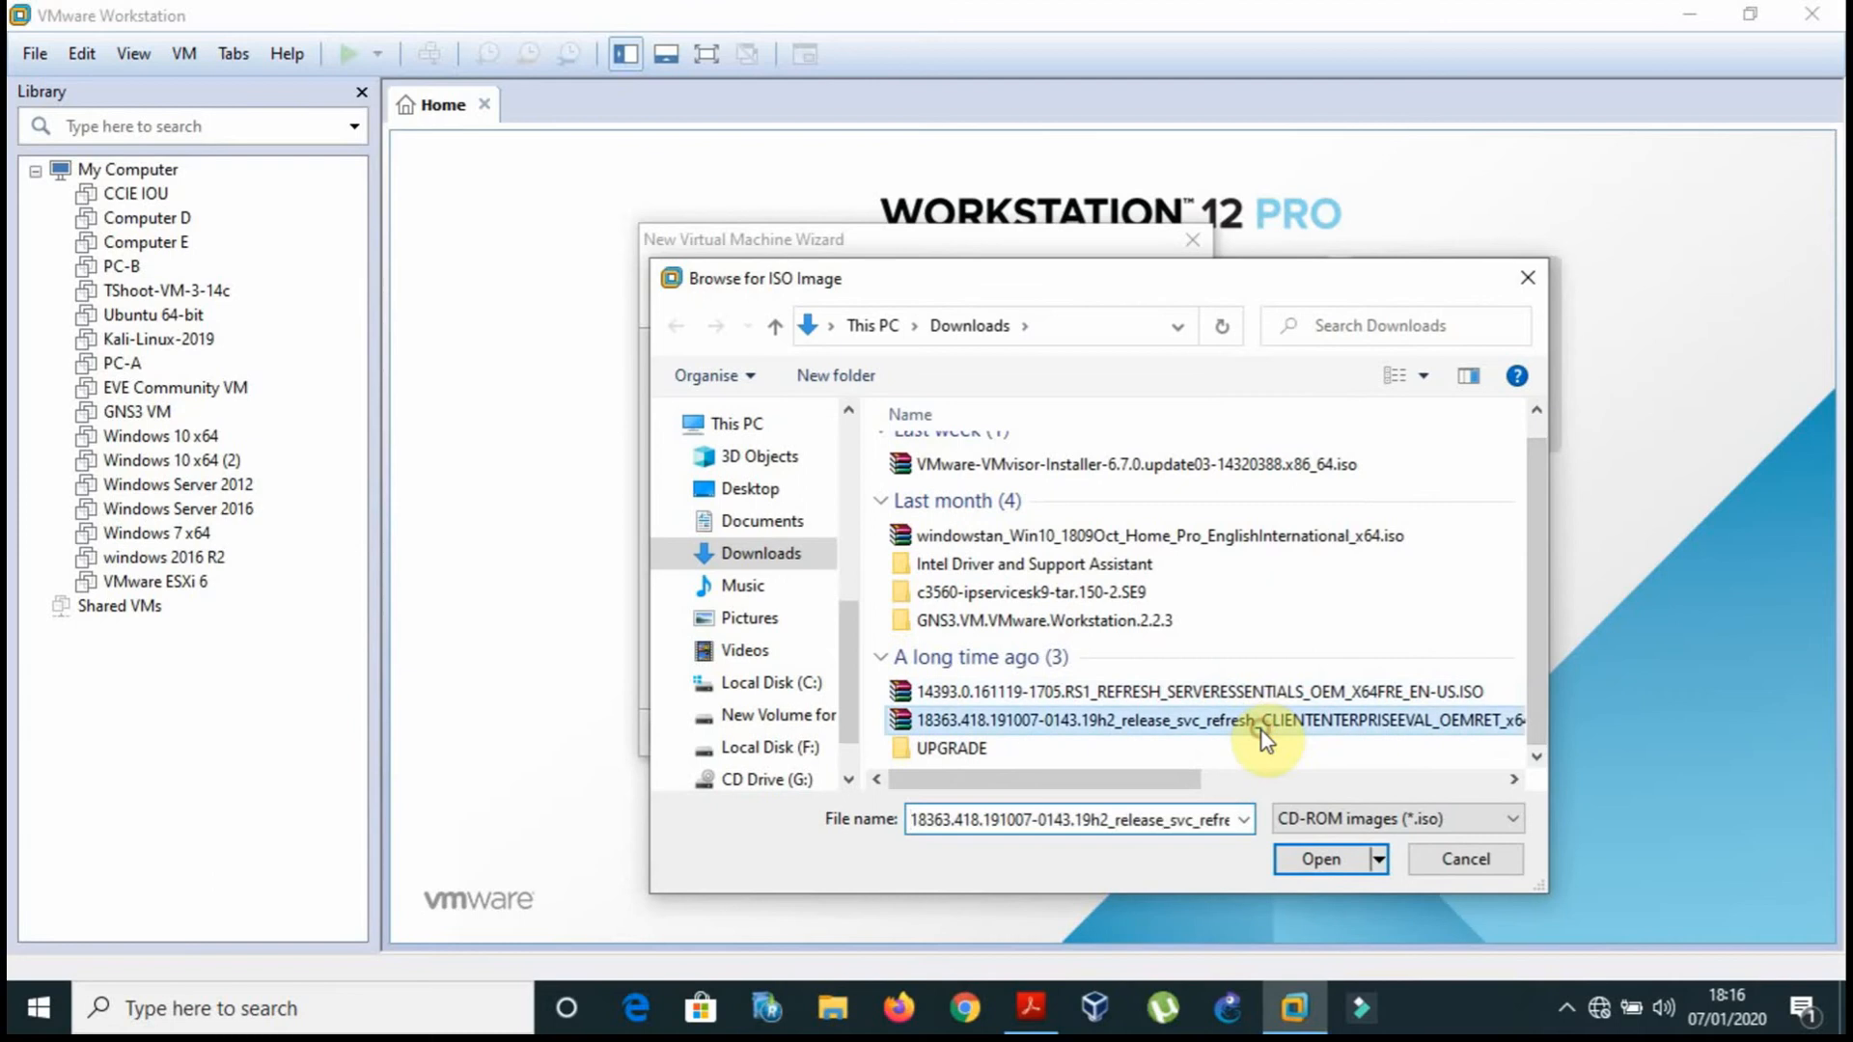
{"action": "left_click", "coordinate": [1327, 859]}
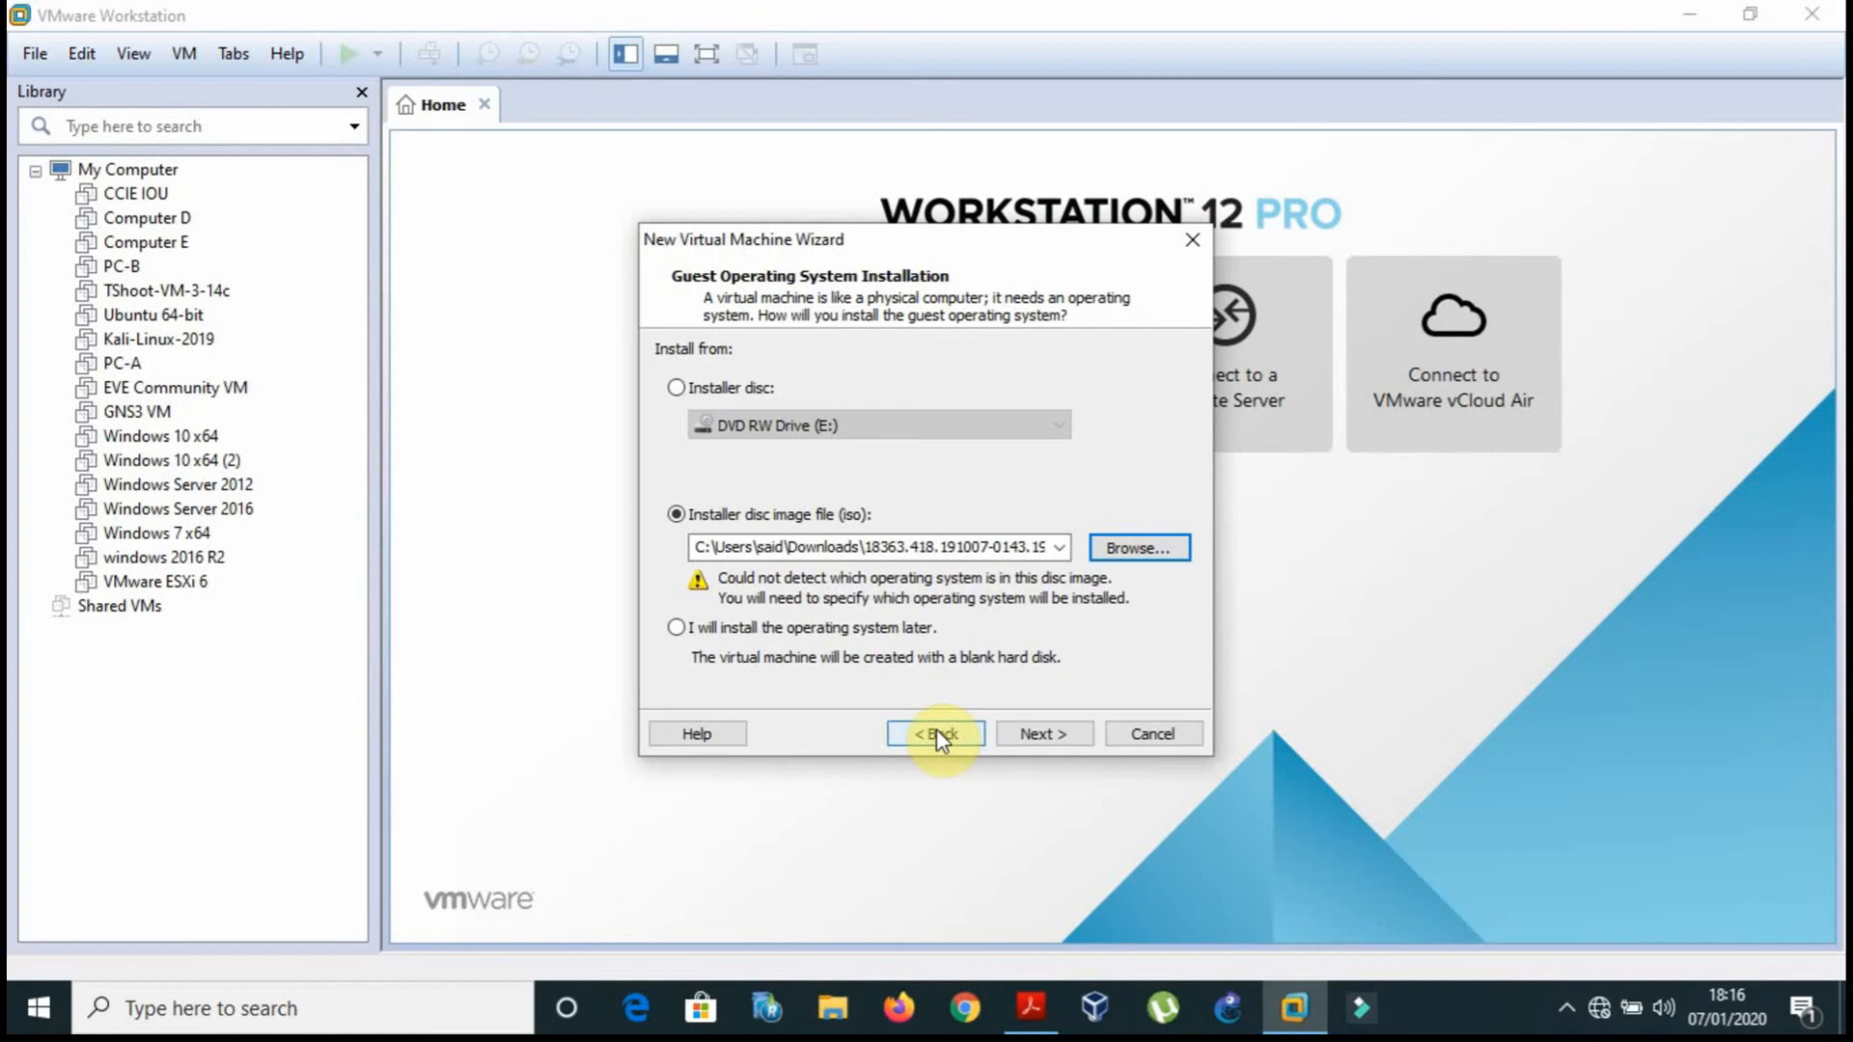
{"action": "left_click", "coordinate": [1158, 742]}
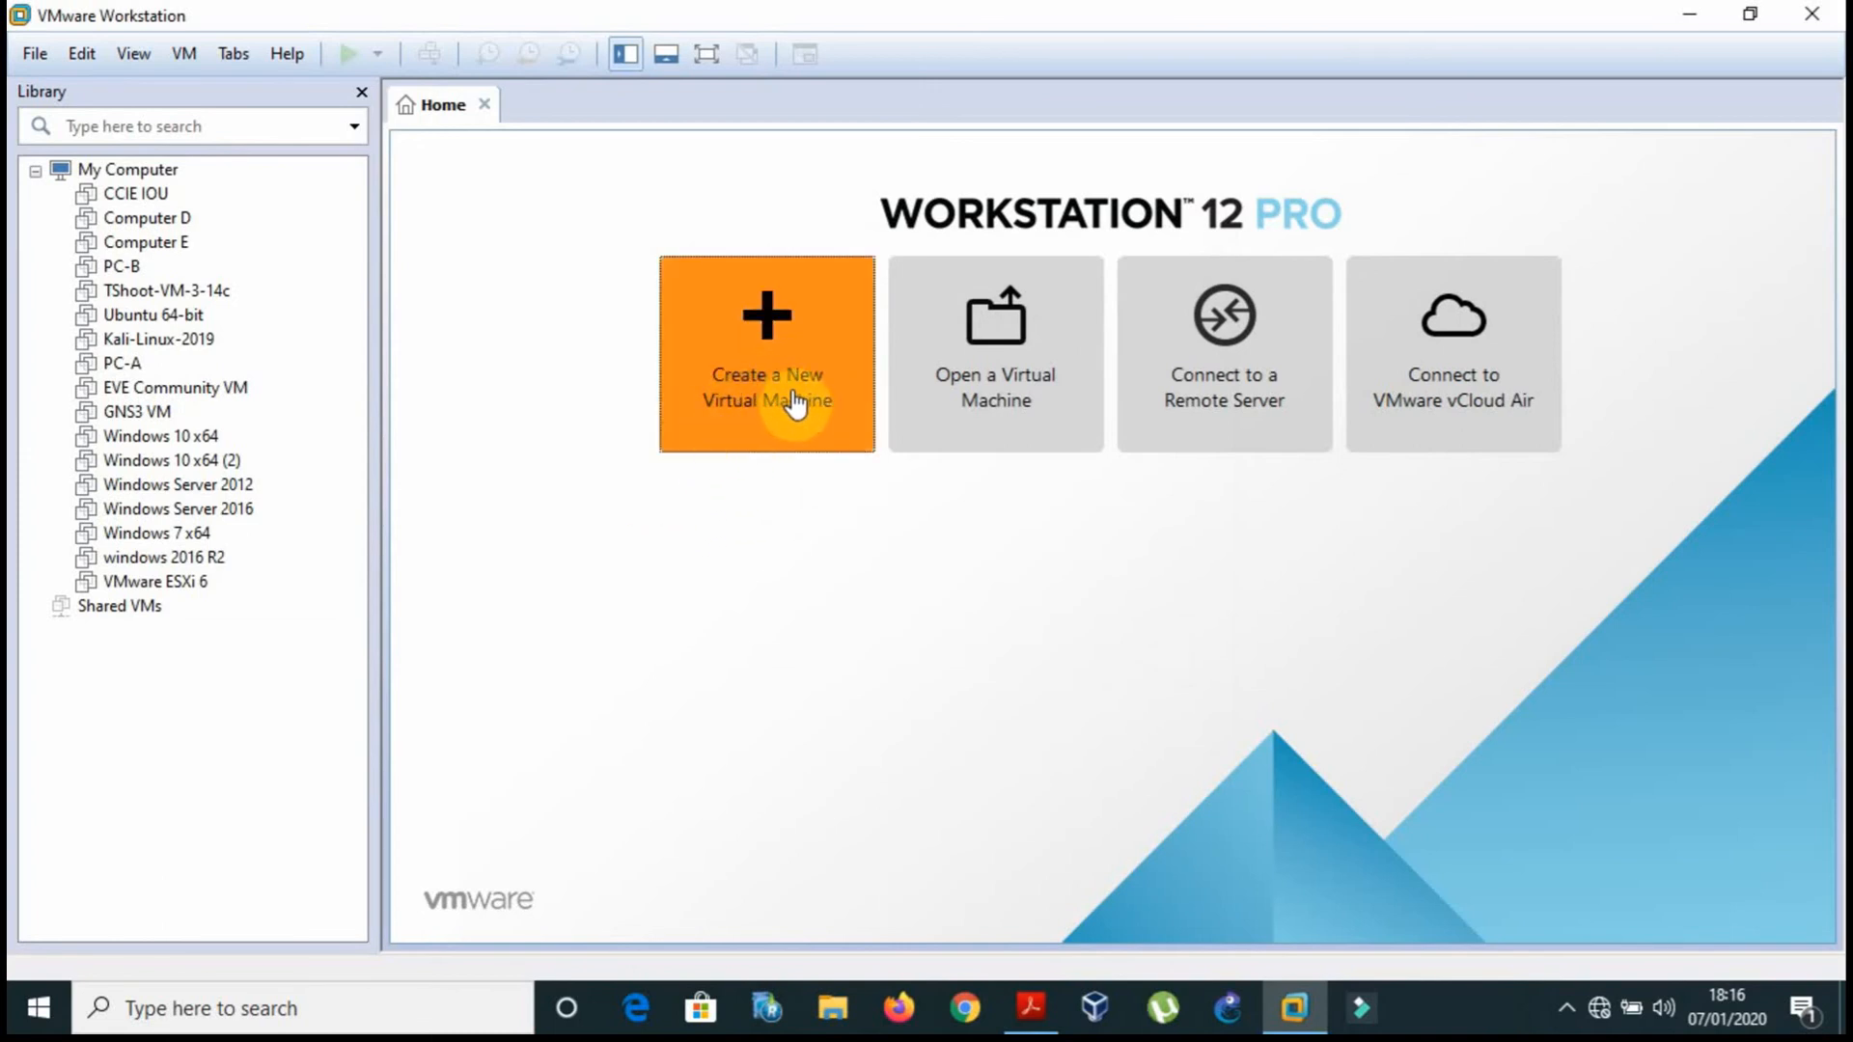
{"action": "left_click", "coordinate": [36, 54]}
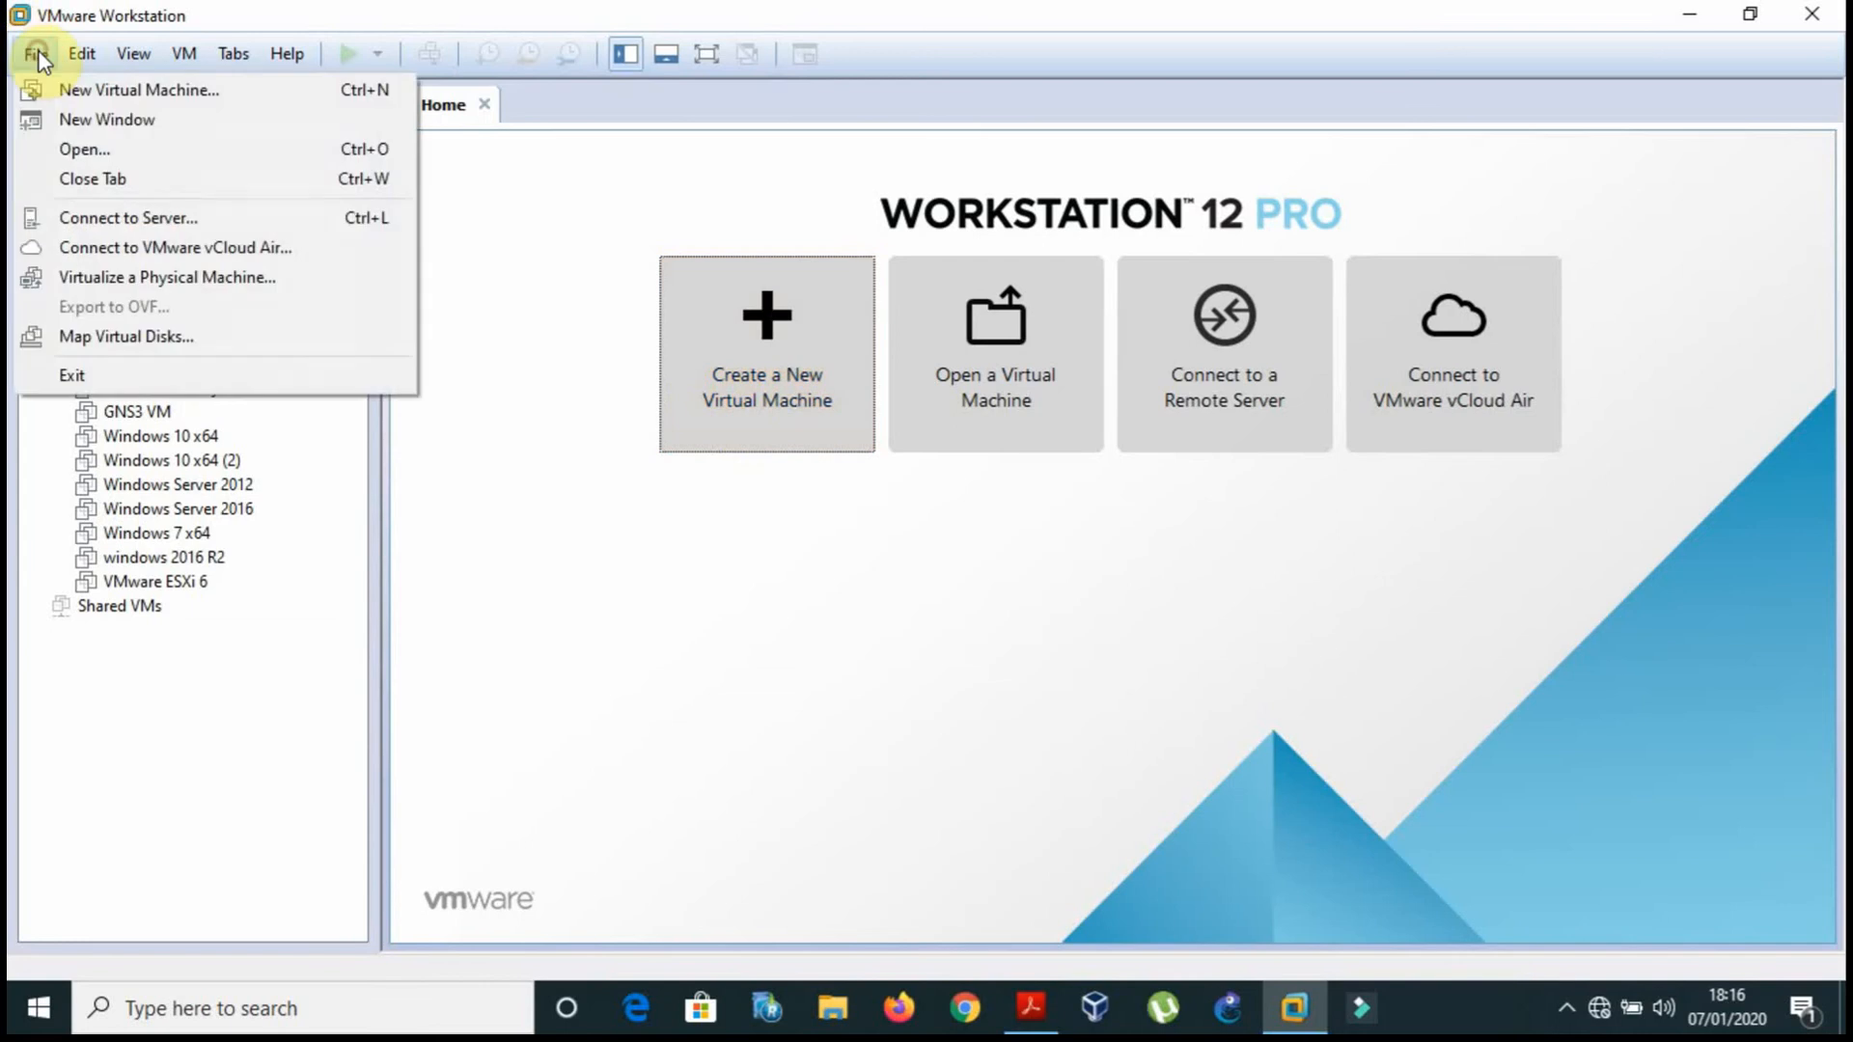
{"action": "left_click", "coordinate": [75, 92]}
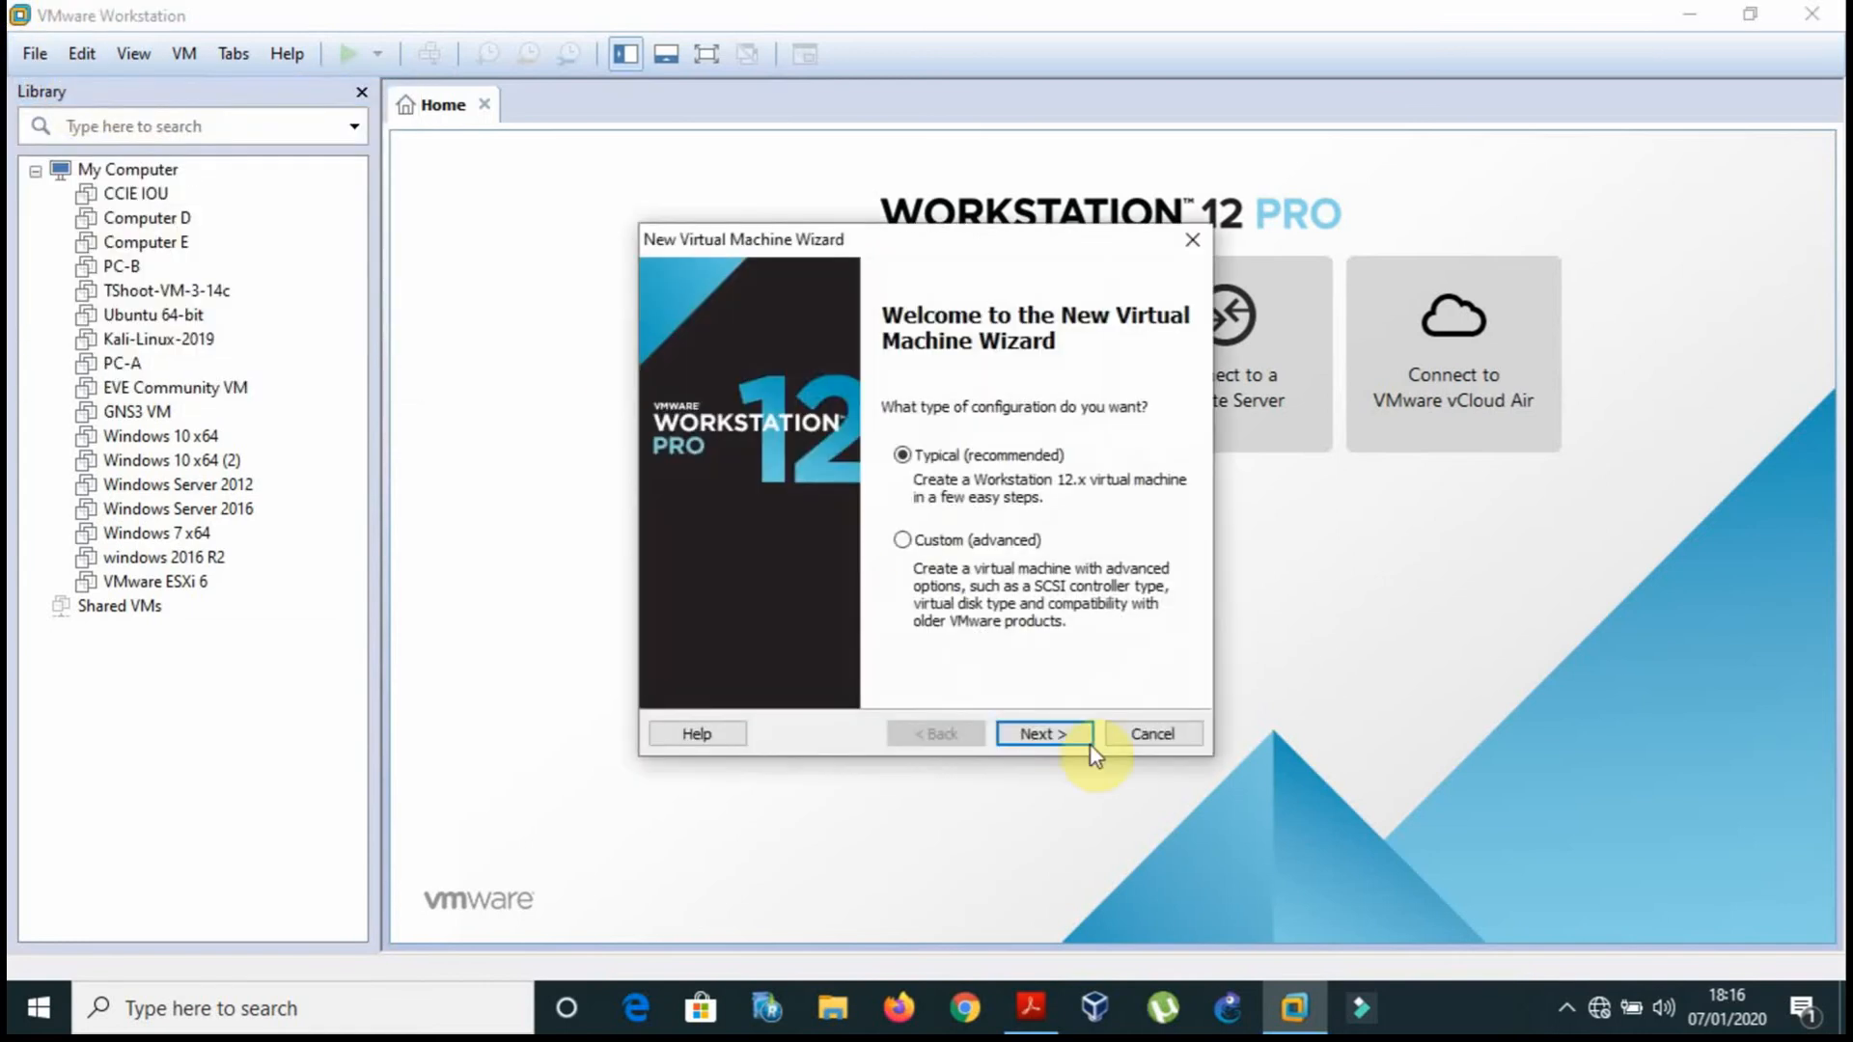
{"action": "left_click", "coordinate": [1128, 734]}
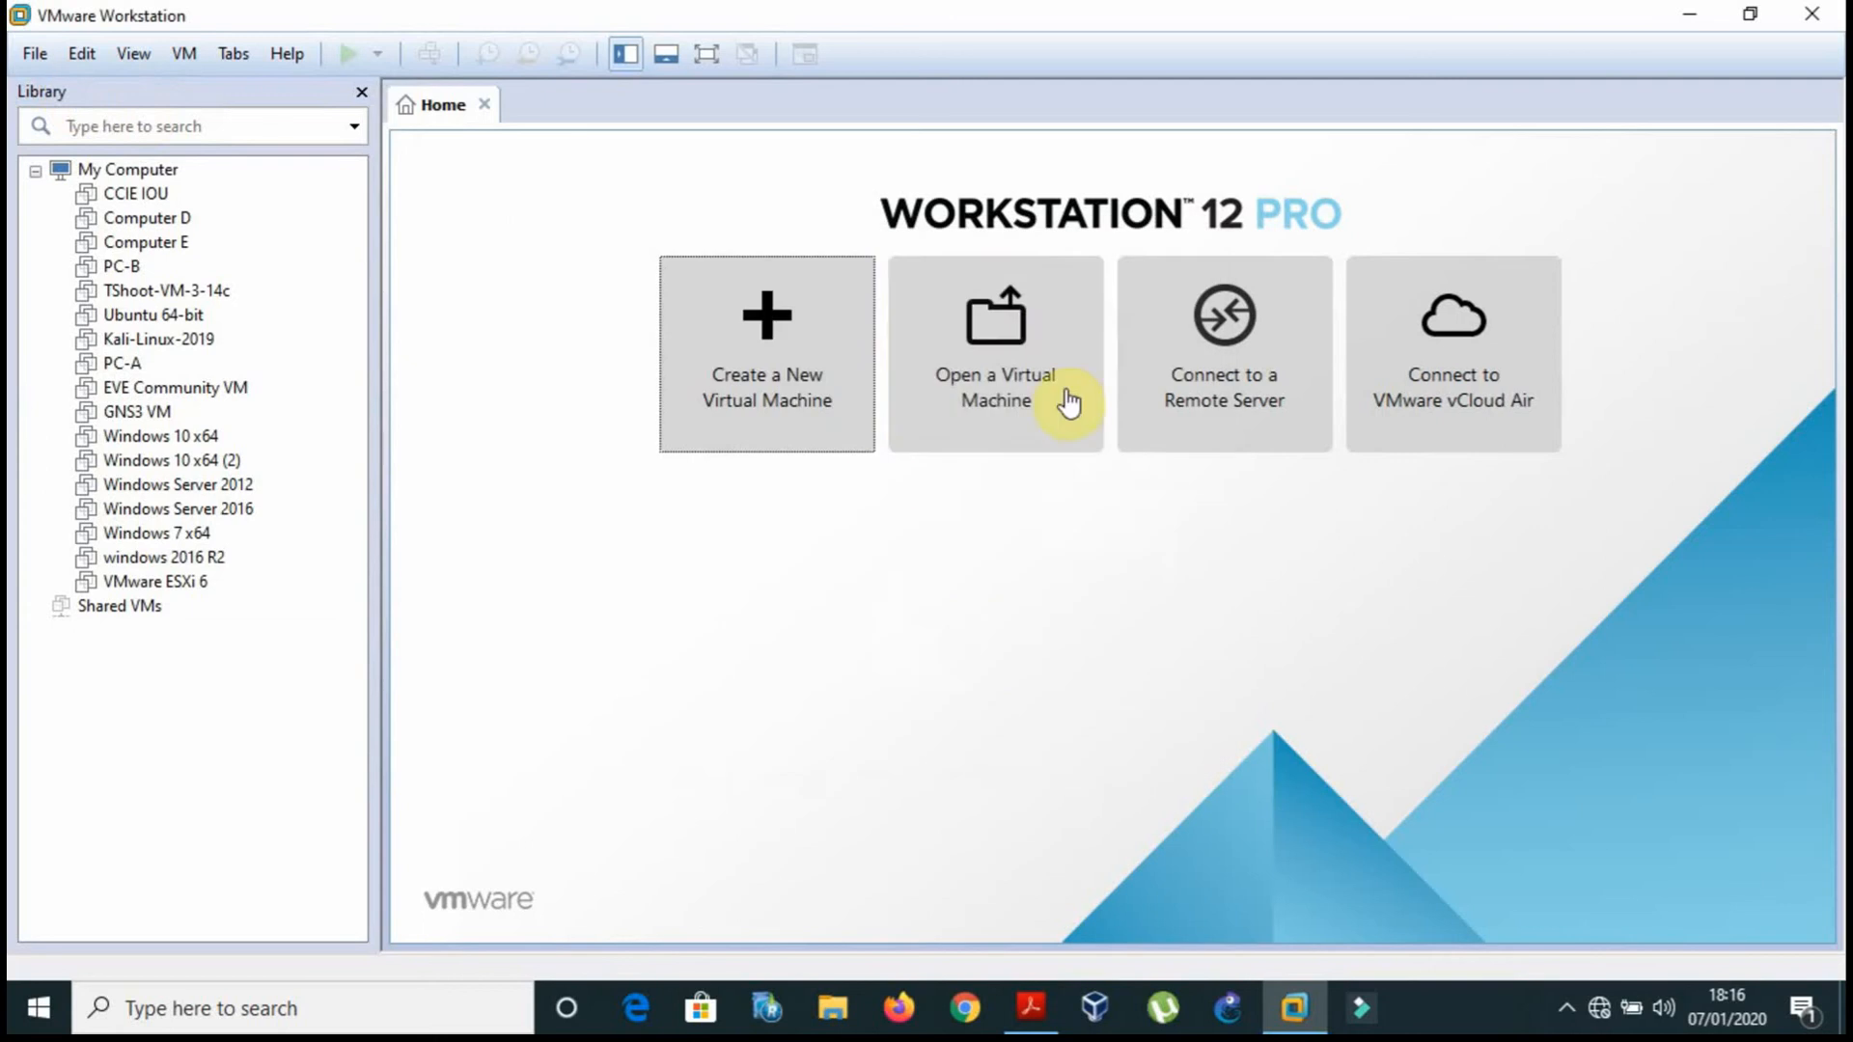
{"action": "left_click", "coordinate": [39, 60]}
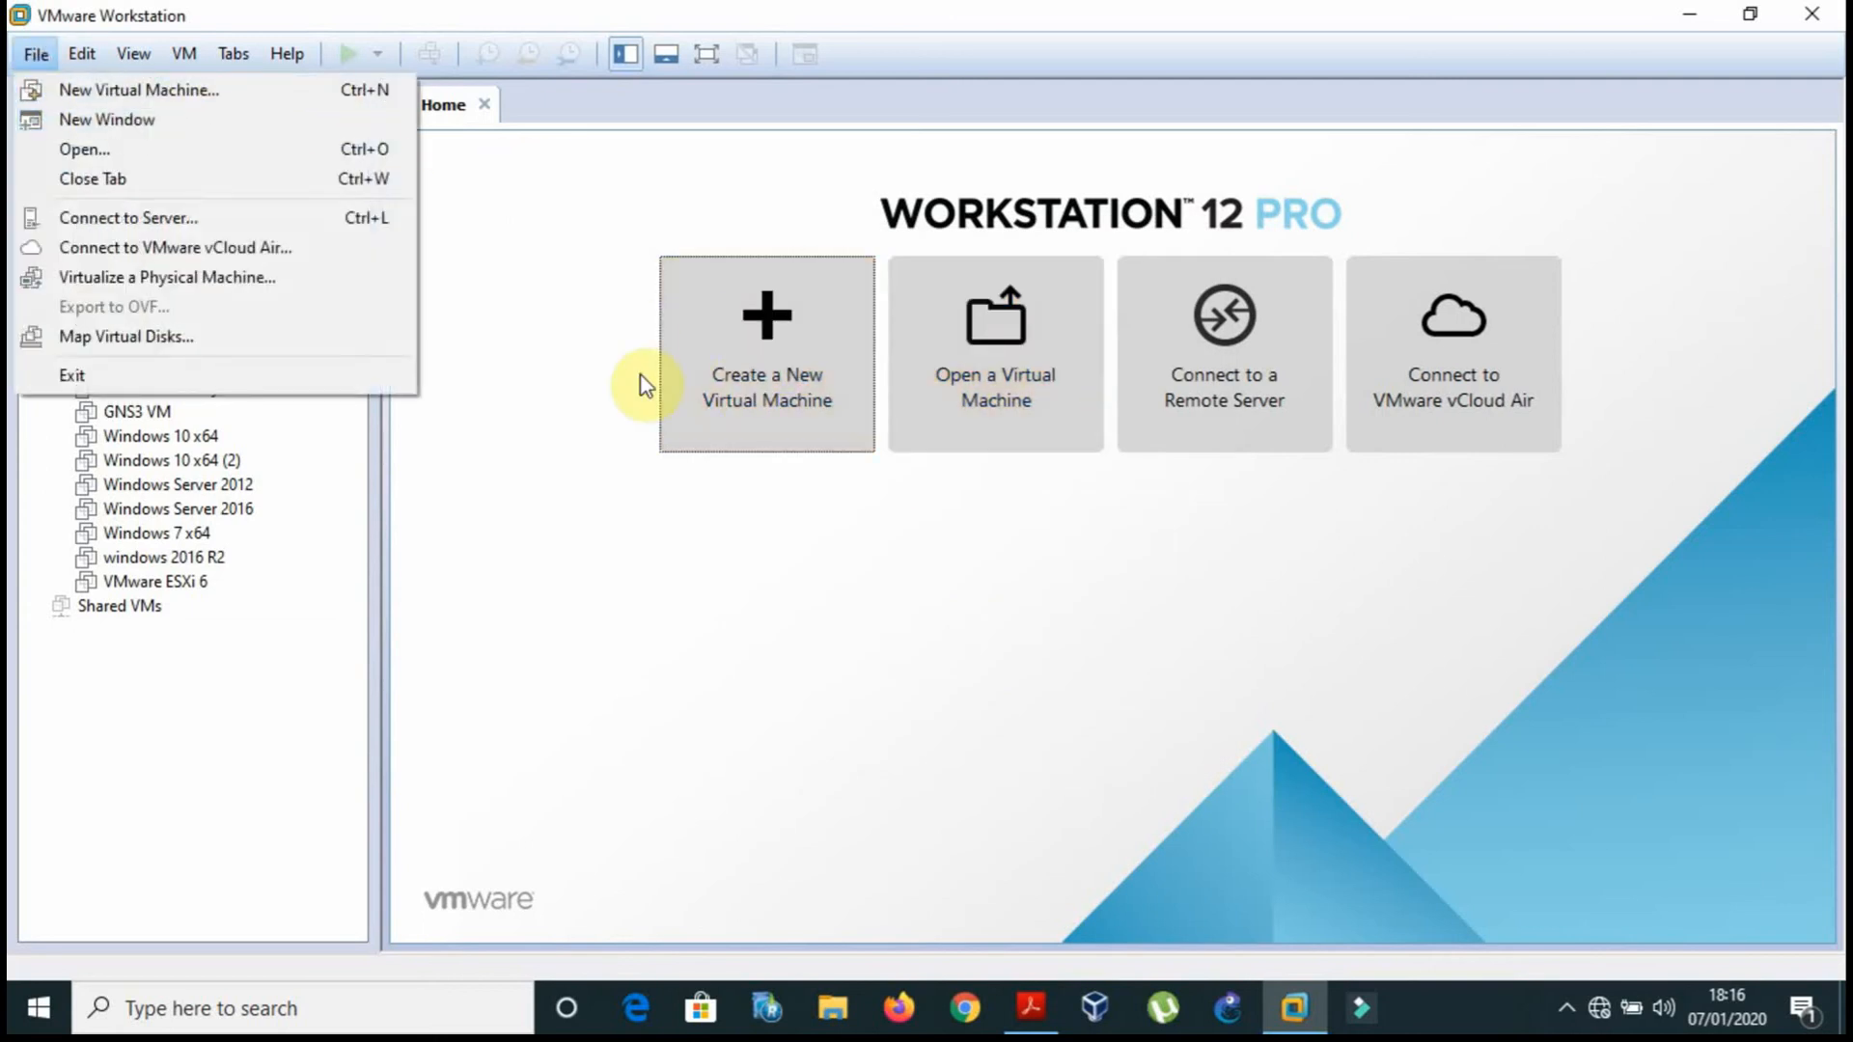
{"action": "left_click", "coordinate": [570, 253]}
Step: Start a new Typical virtual machine and use the 18363.418.191007-0143.19h2_release_svc_refresh_CLIENTENTERPRISEEVAL ISO from Downloads as its installer image
{"action": "left_click", "coordinate": [797, 374]}
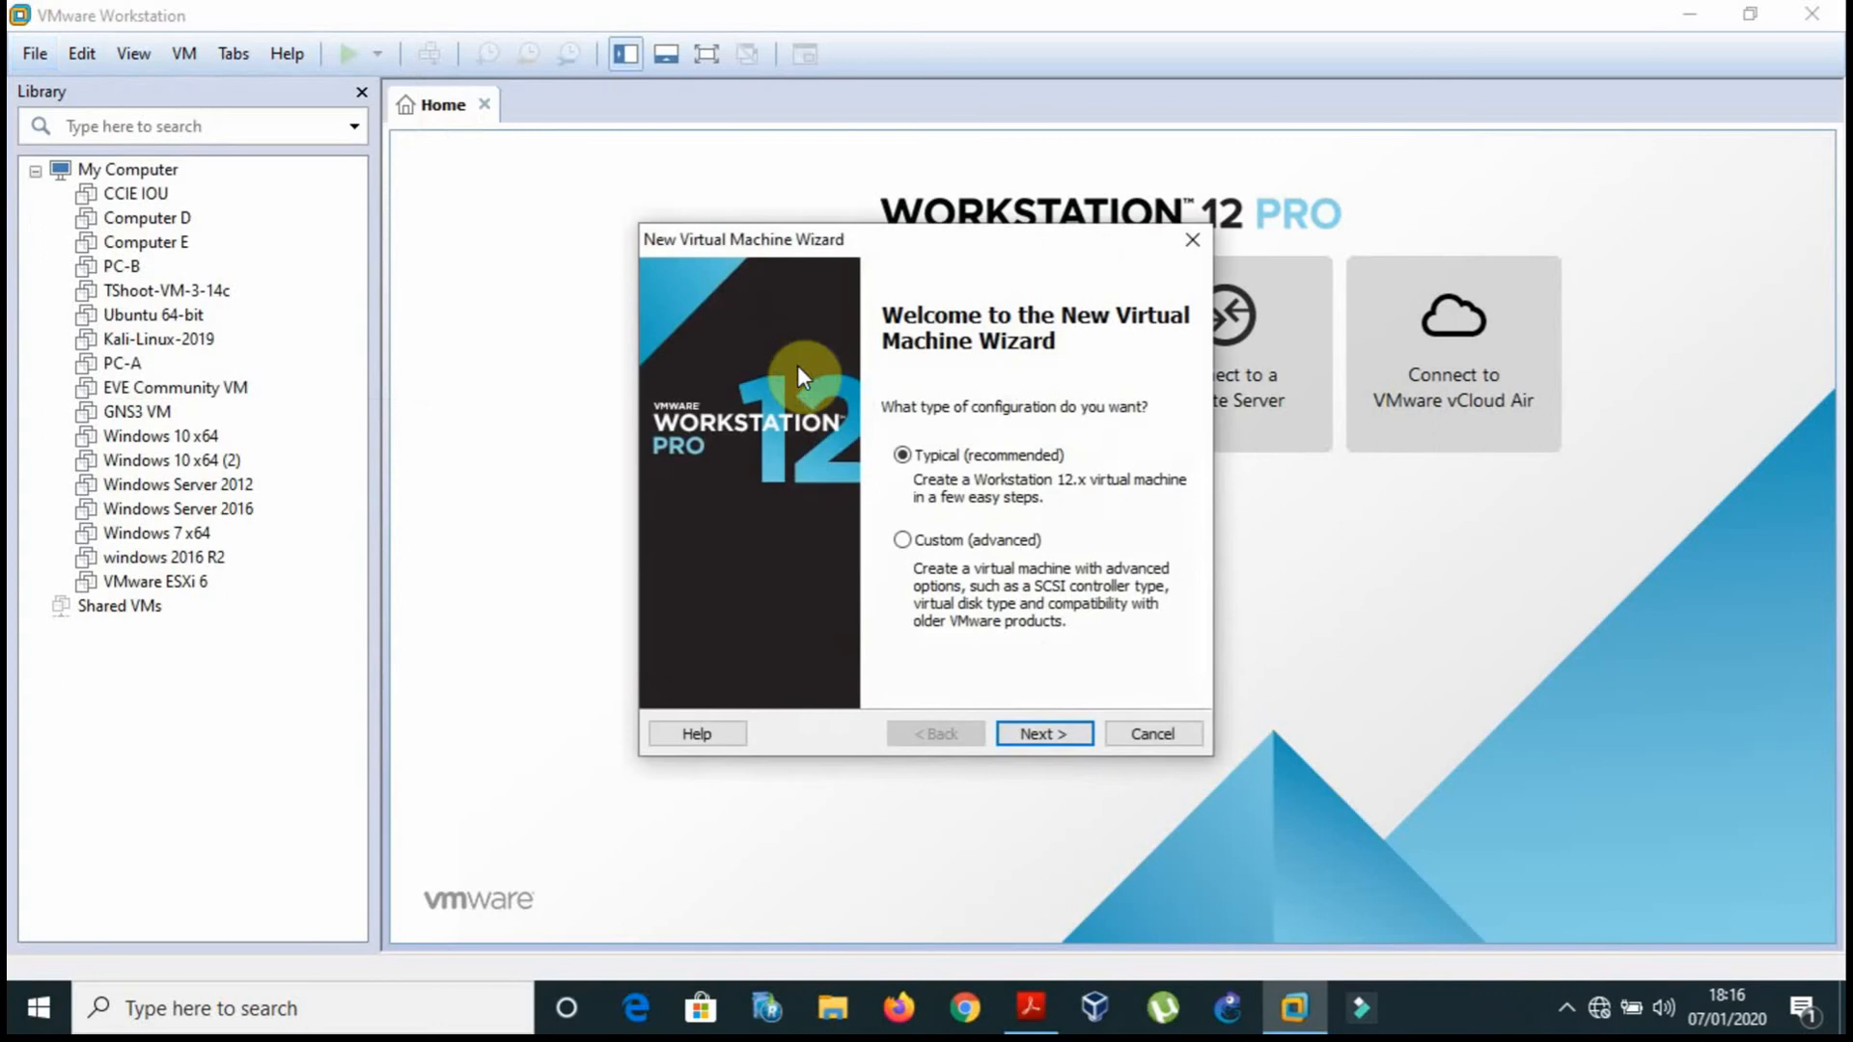
{"action": "left_click", "coordinate": [1027, 732]}
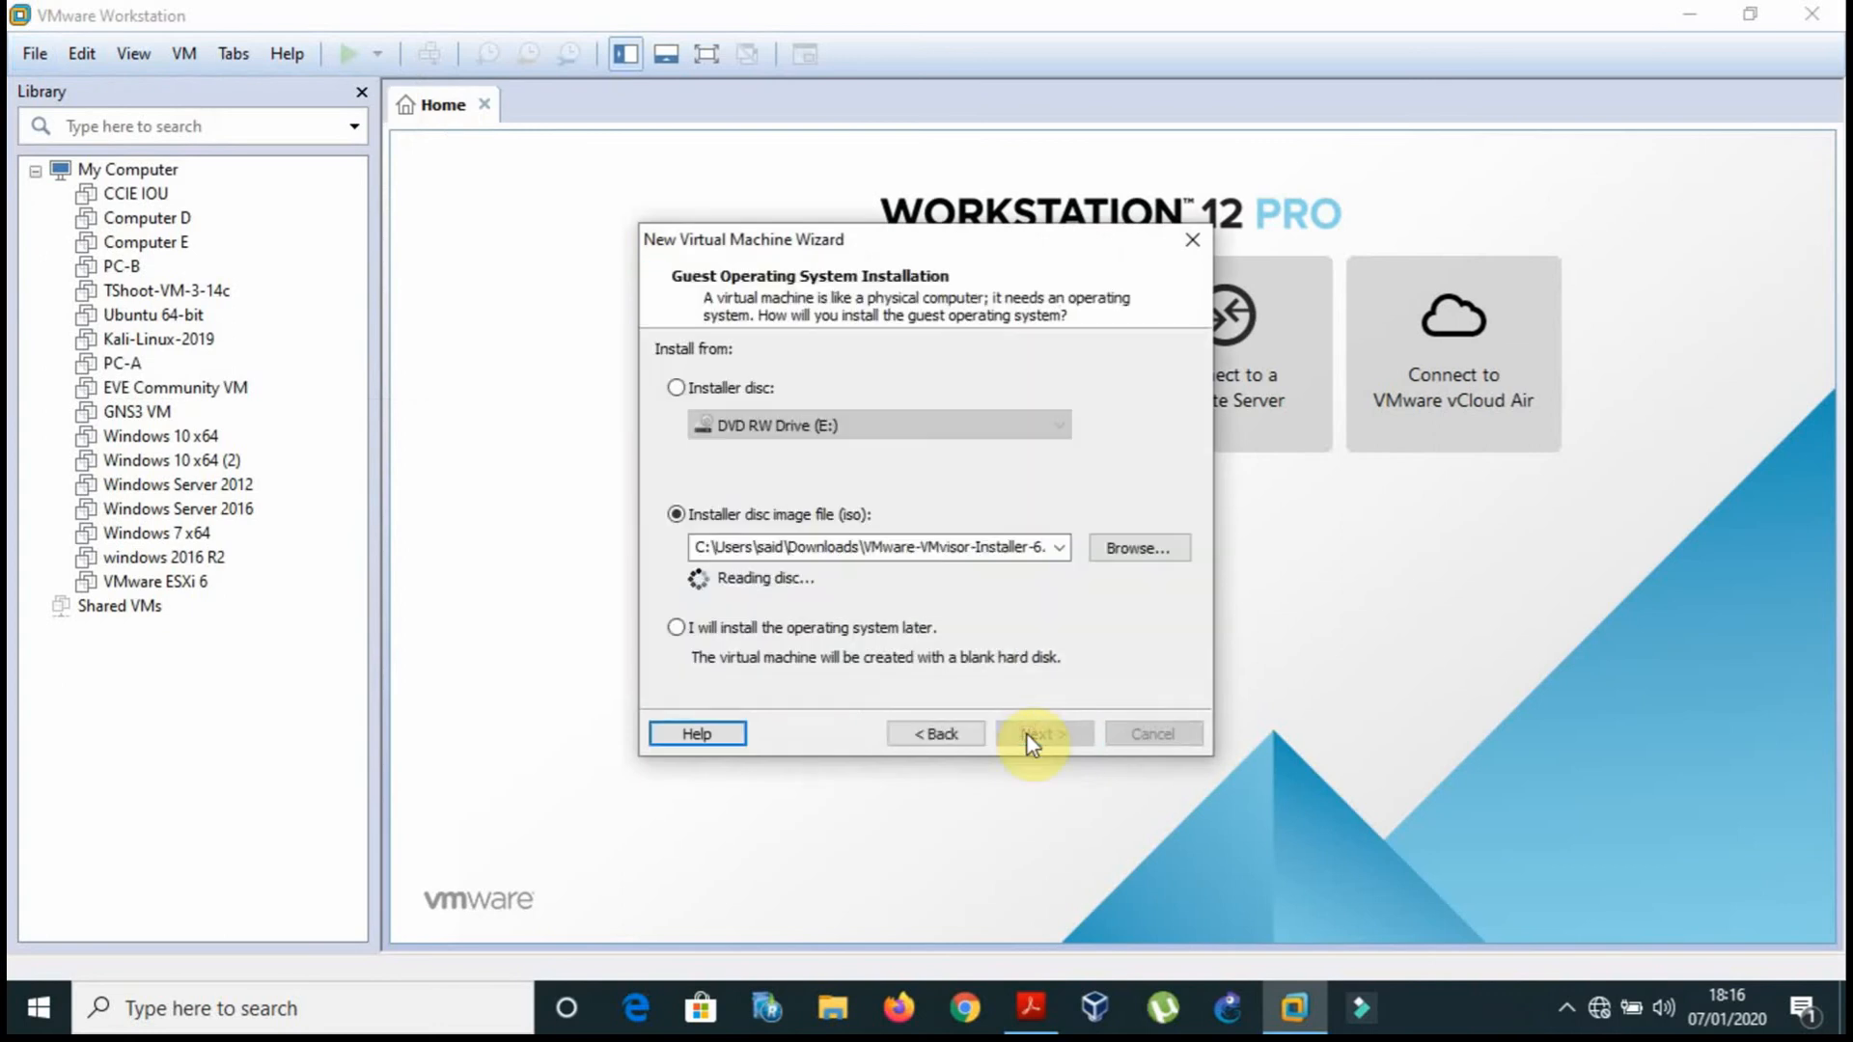
{"action": "left_click", "coordinate": [1148, 548]}
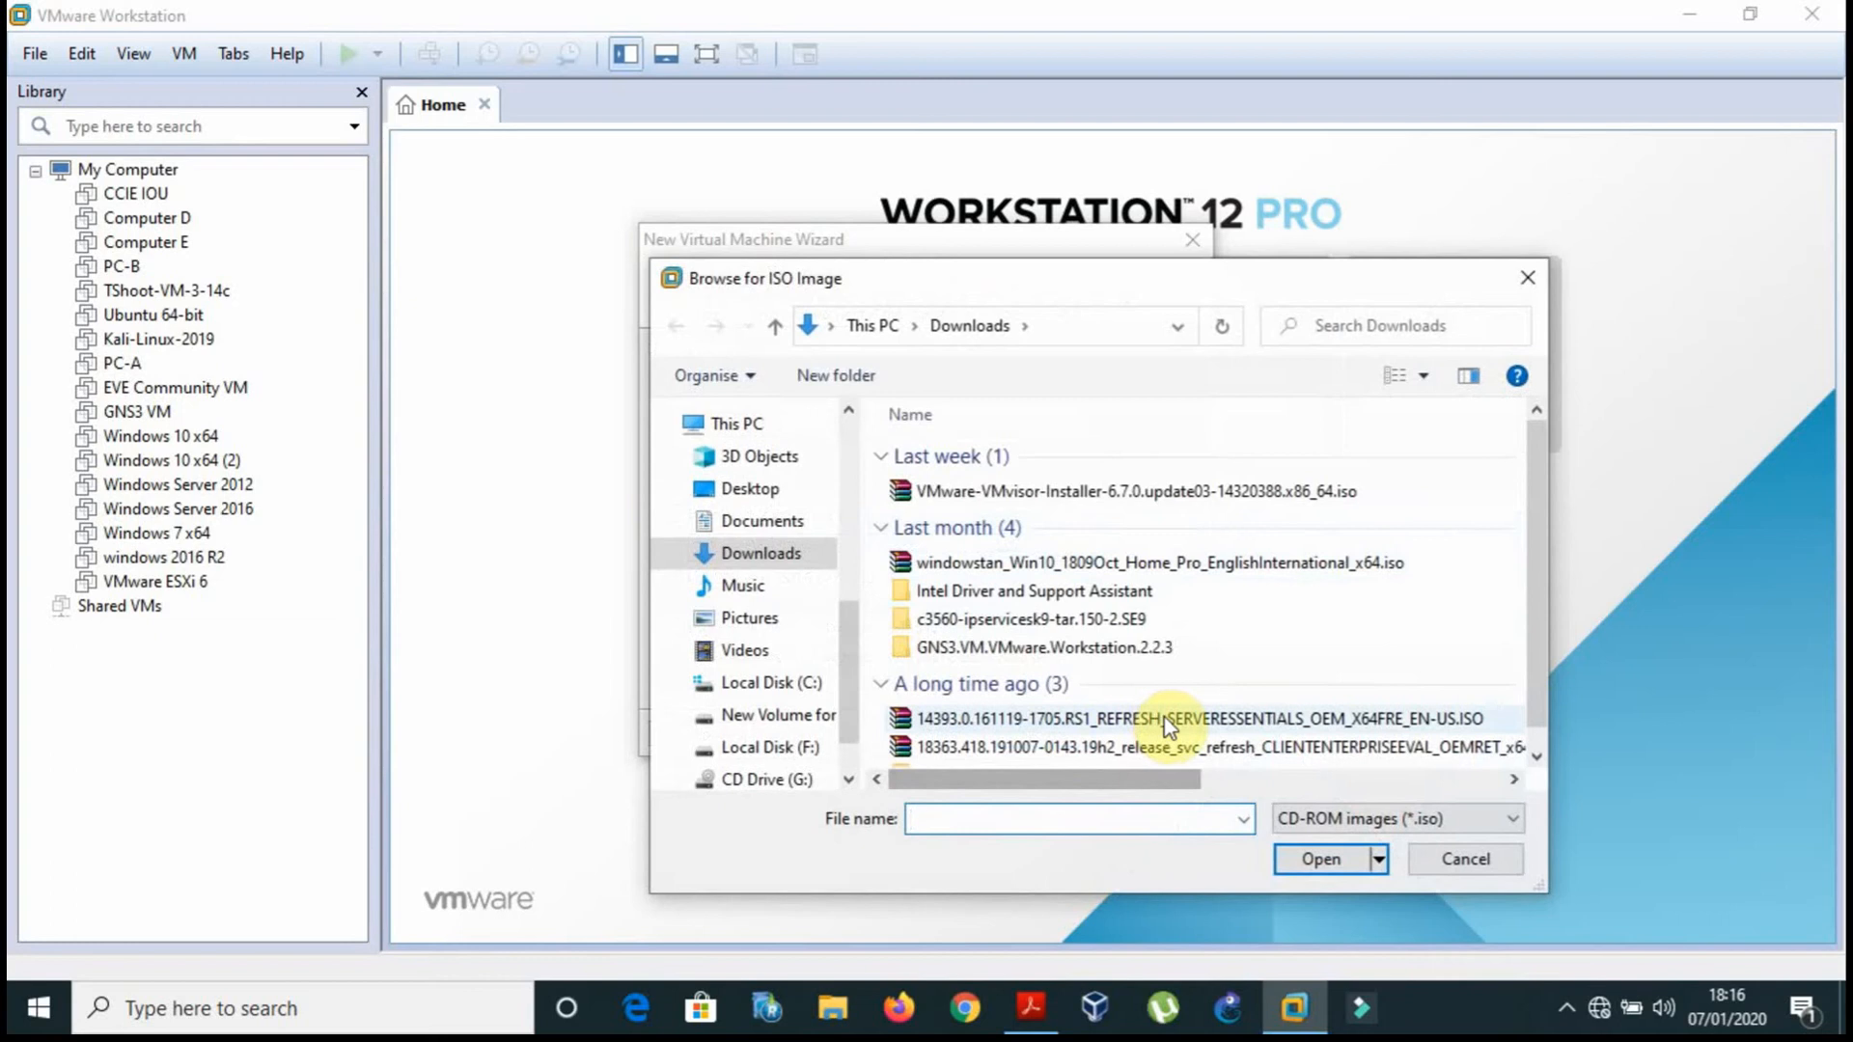
{"action": "left_click", "coordinate": [1255, 753]}
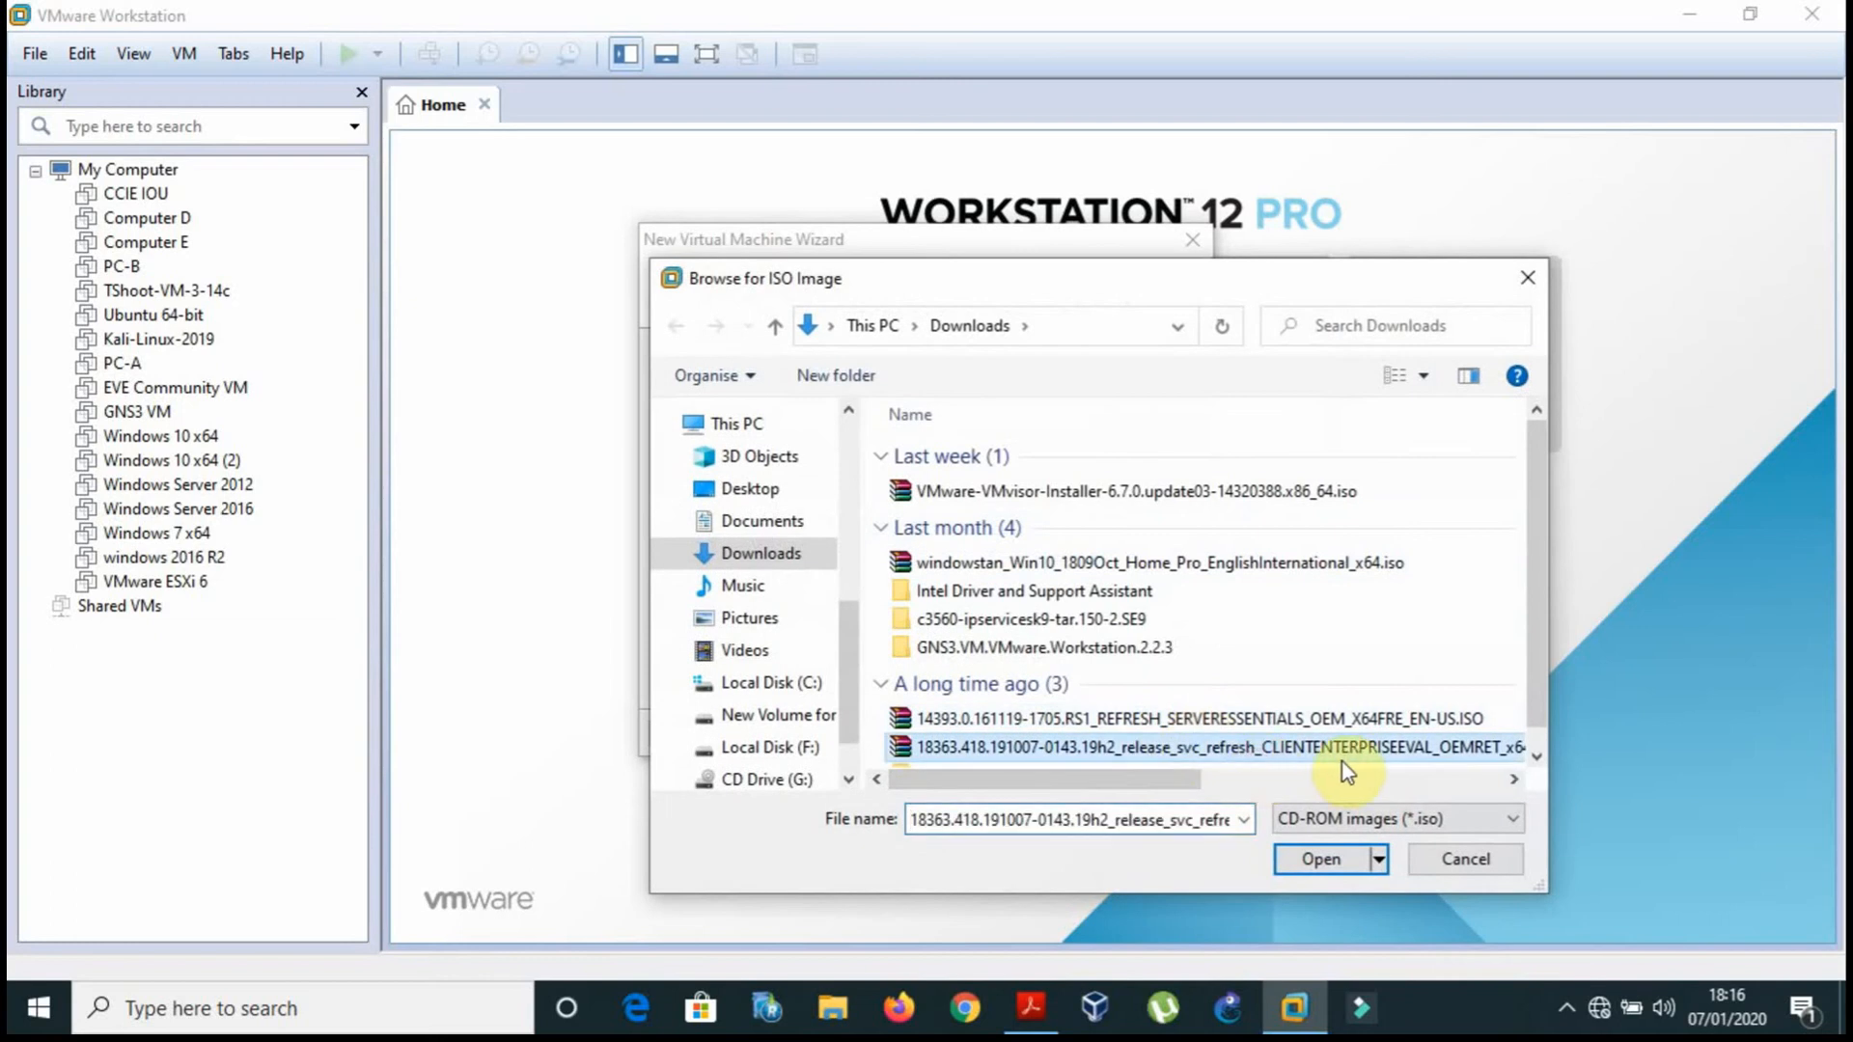
{"action": "left_click", "coordinate": [1319, 861]}
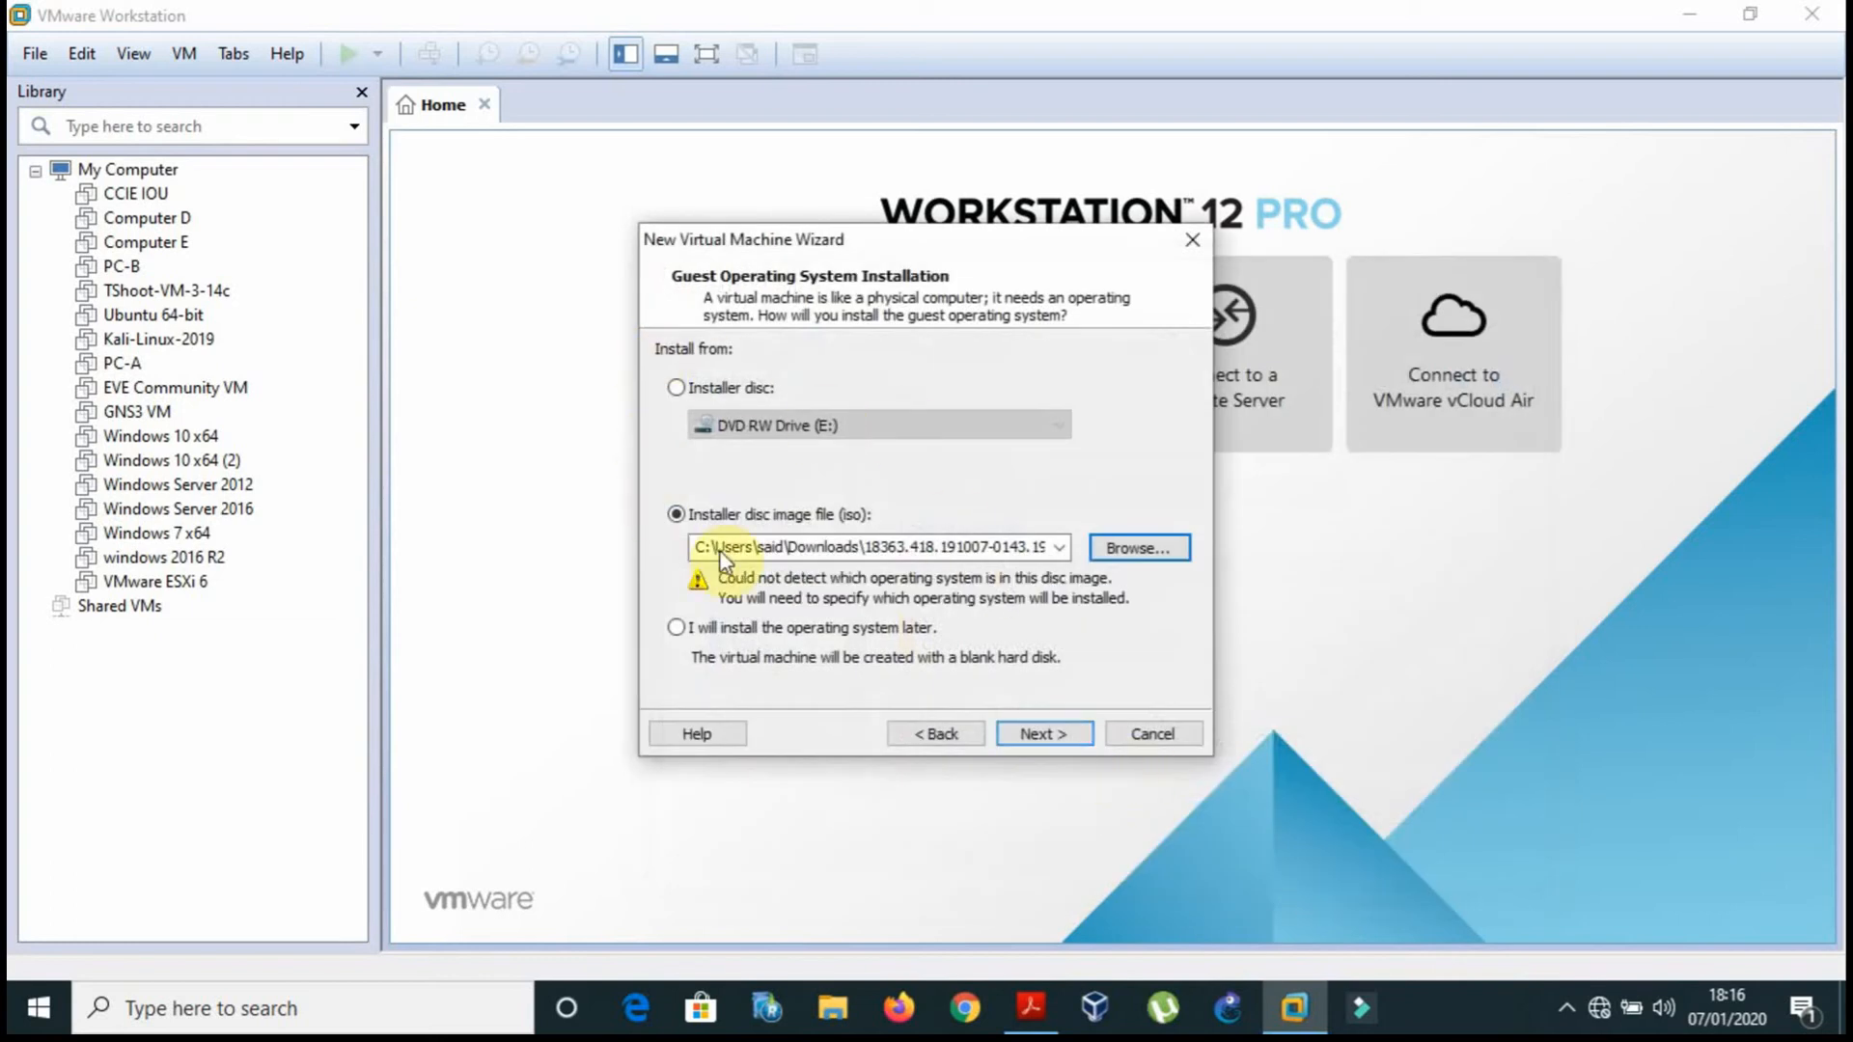
{"action": "left_click", "coordinate": [1058, 738]}
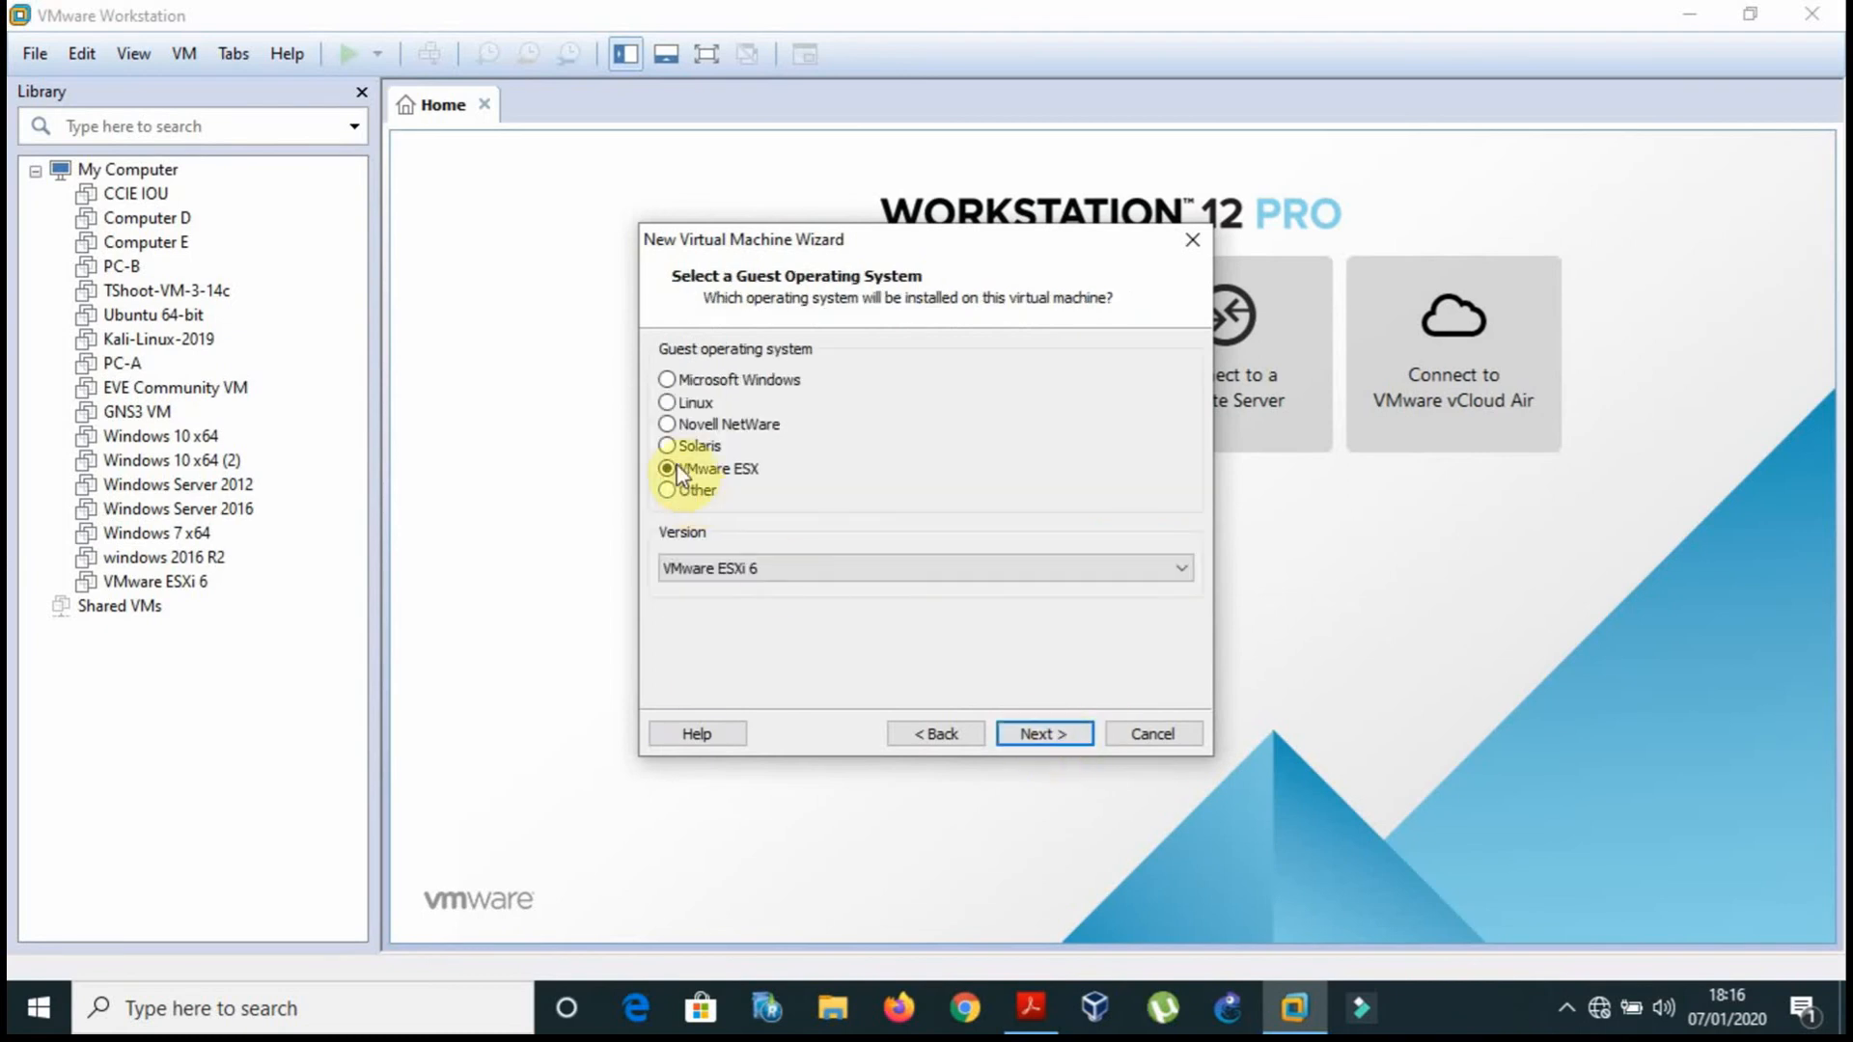
Step: Set the guest operating system to Microsoft Windows with version Windows 10 x64
{"action": "left_click", "coordinate": [667, 379]}
{"action": "left_click", "coordinate": [887, 577]}
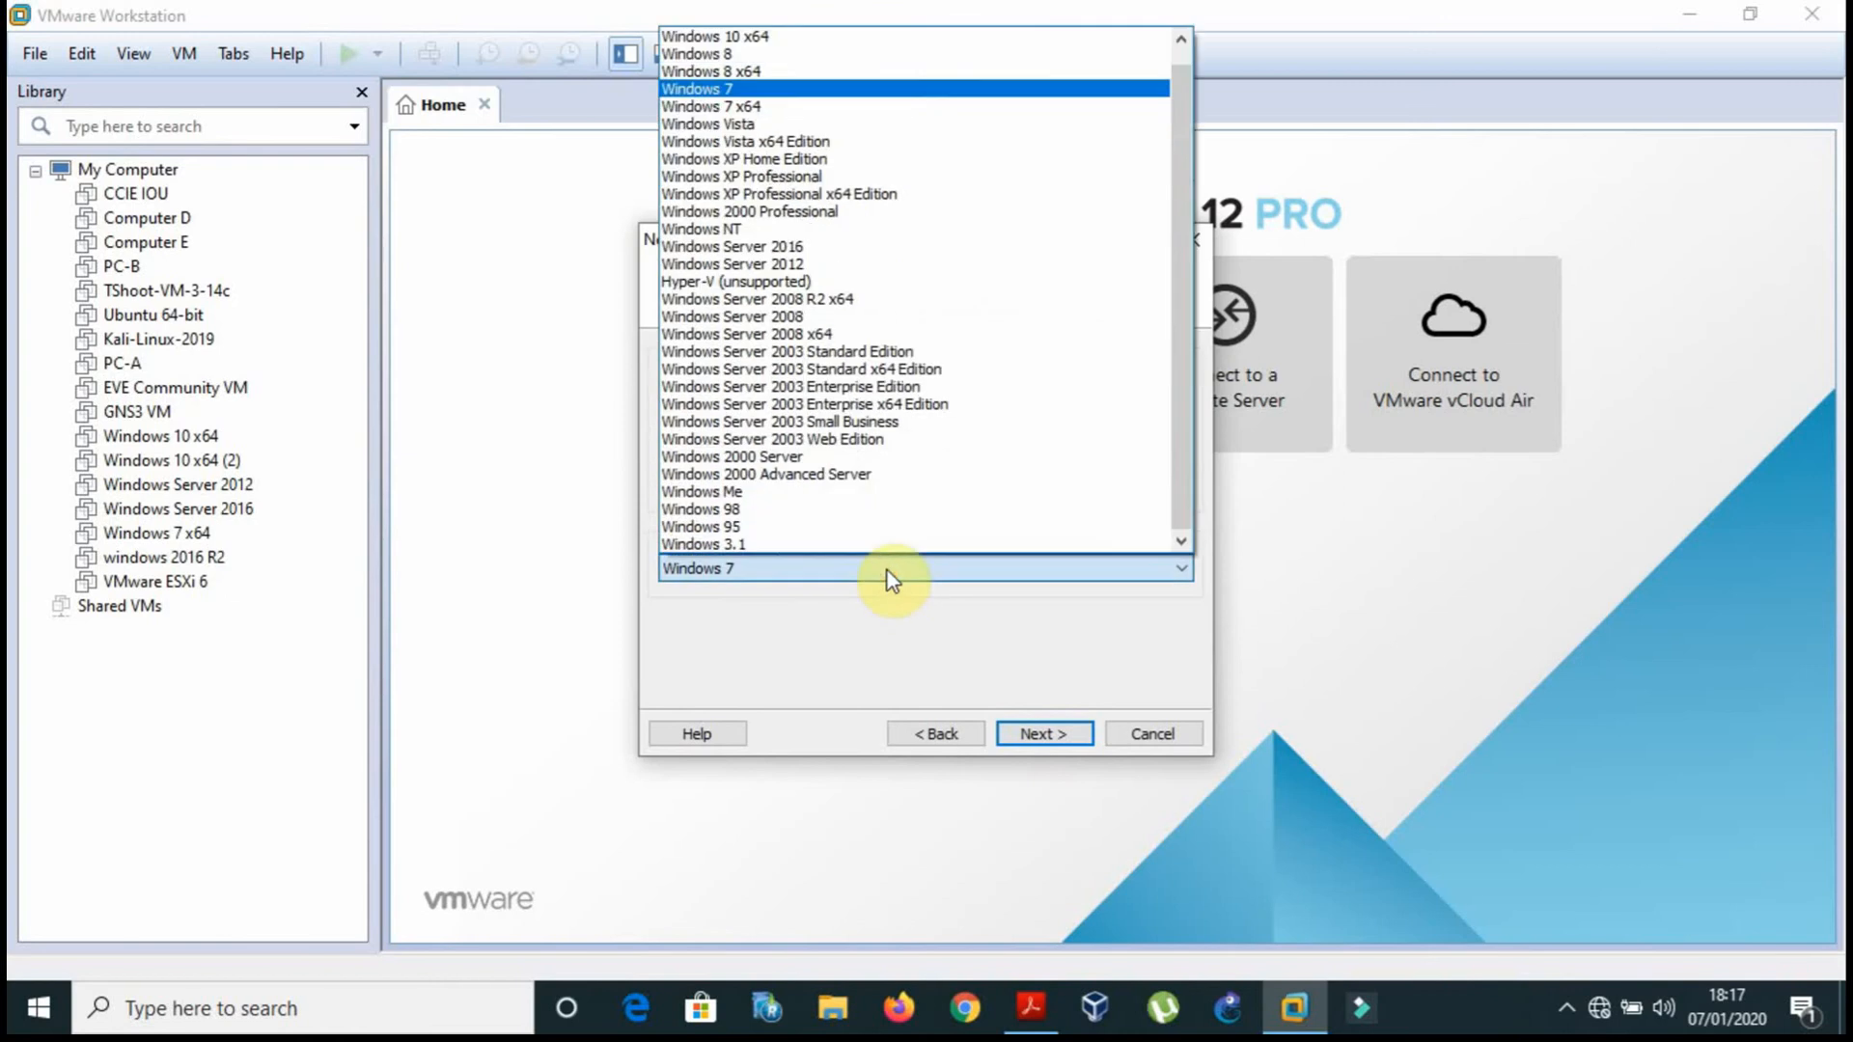
{"action": "left_click", "coordinate": [778, 38]}
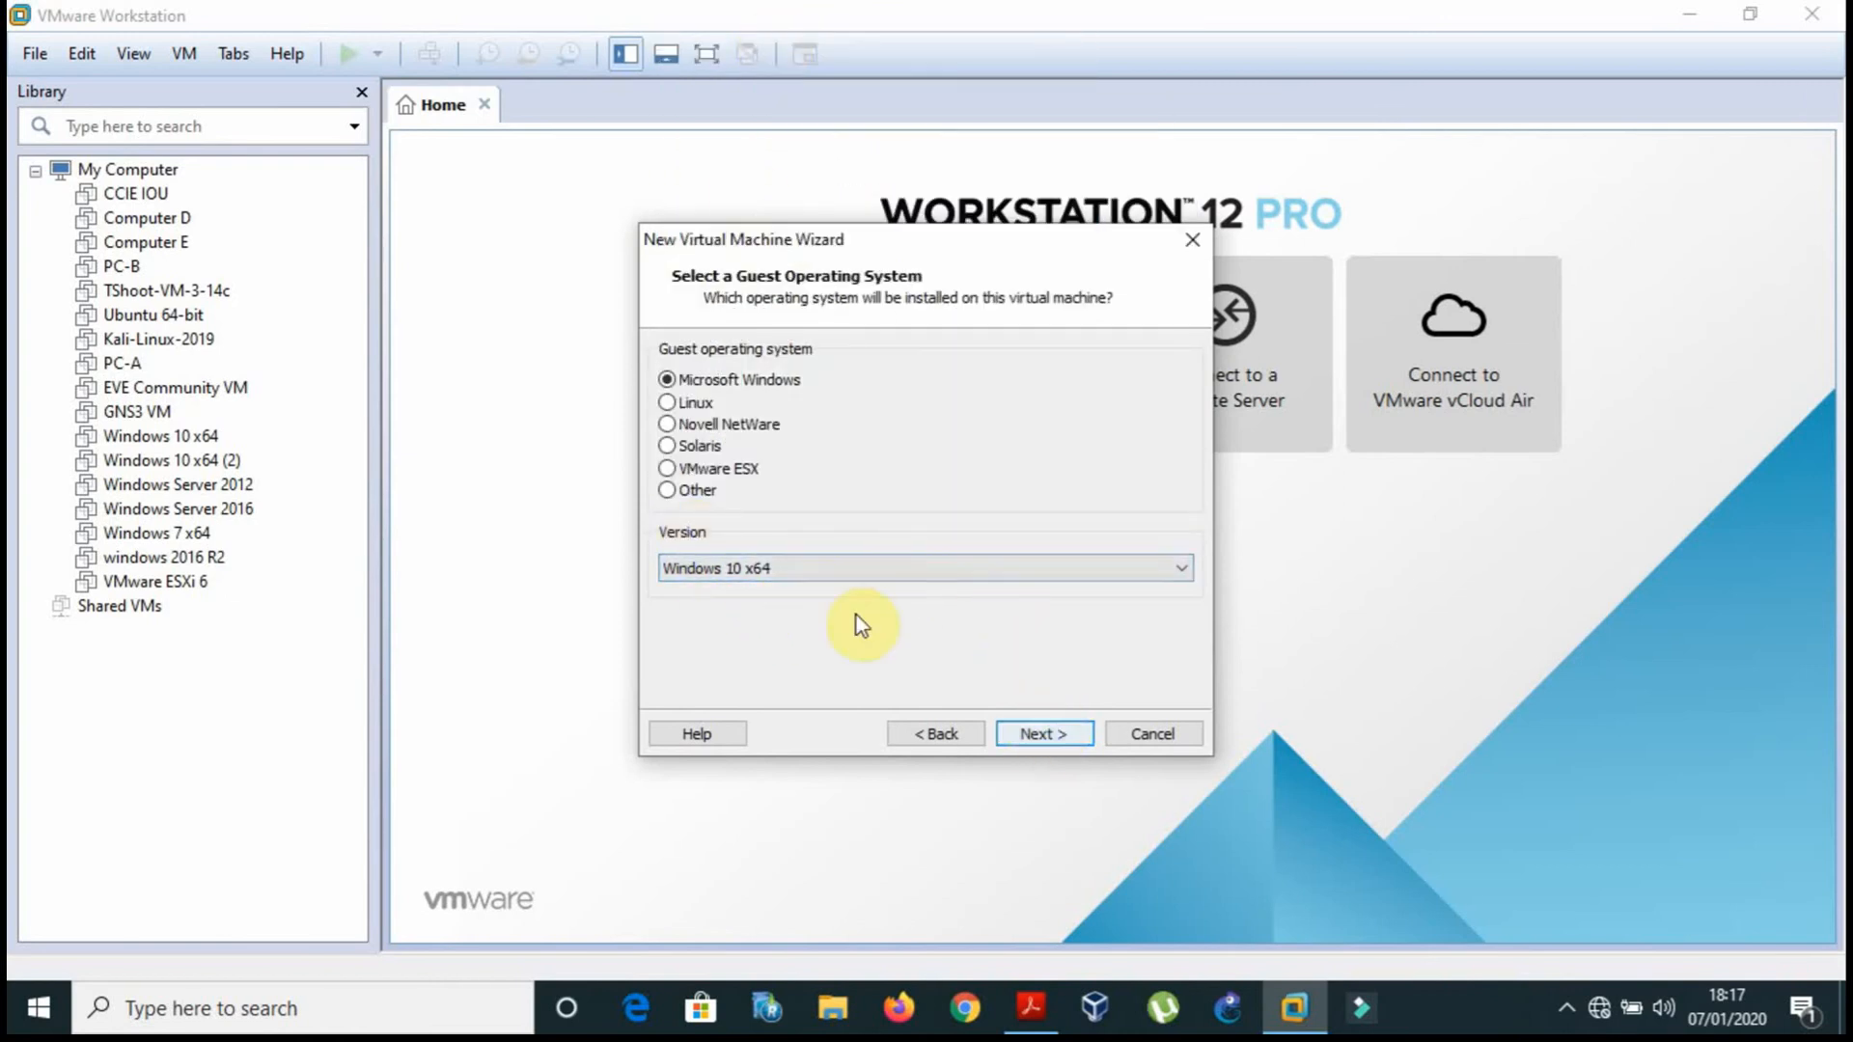
{"action": "left_click", "coordinate": [815, 571]}
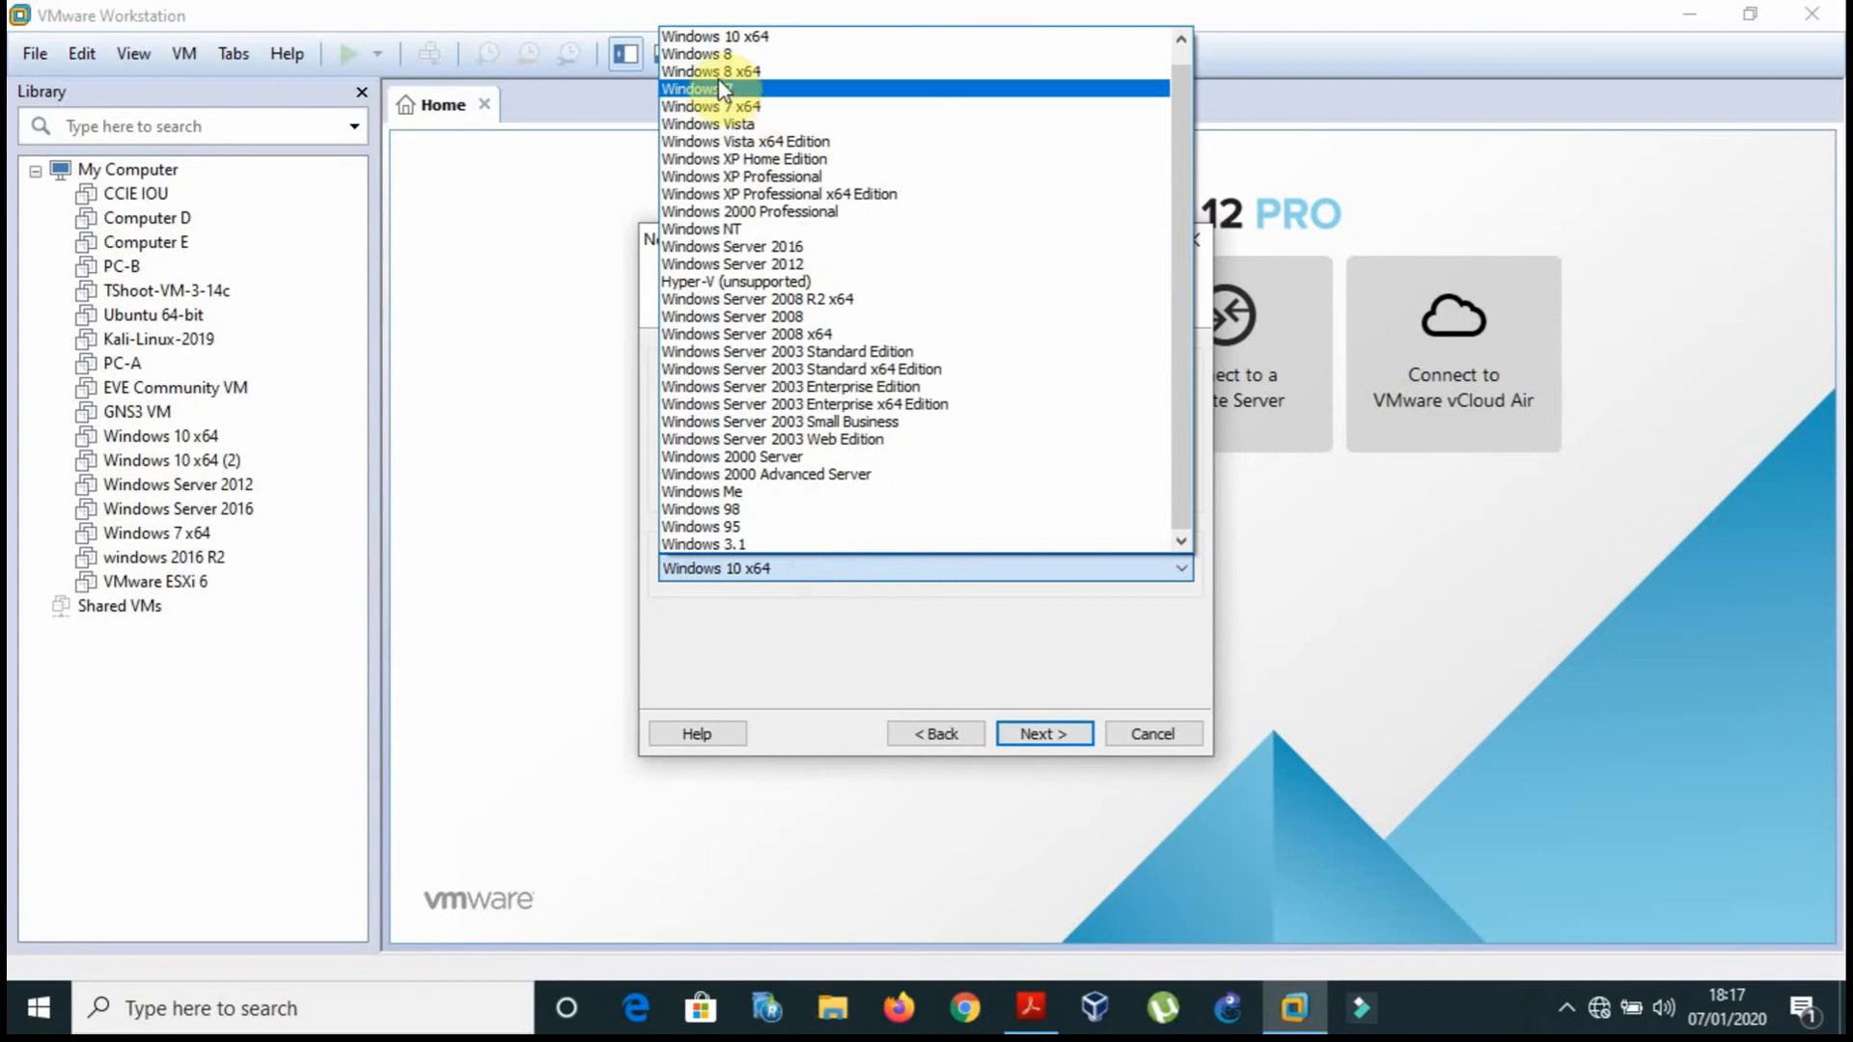
{"action": "left_click", "coordinate": [718, 89]}
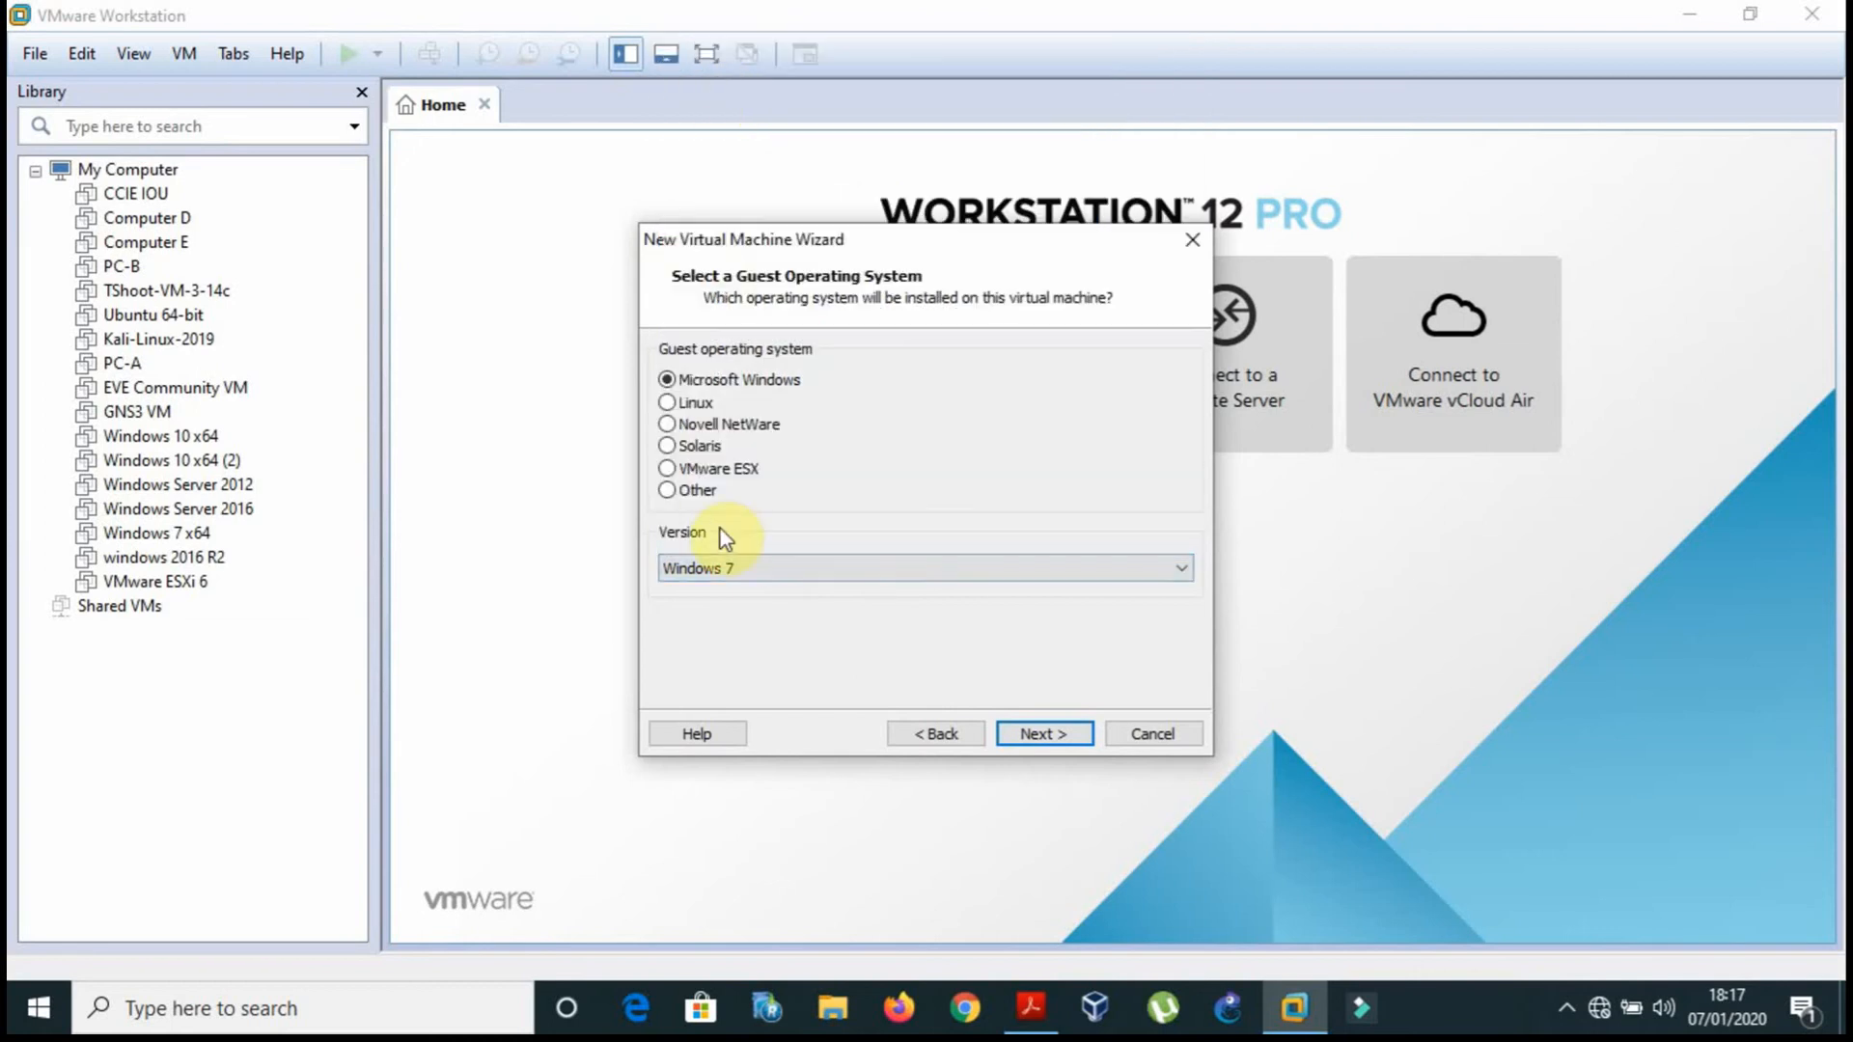
{"action": "left_click", "coordinate": [767, 570]}
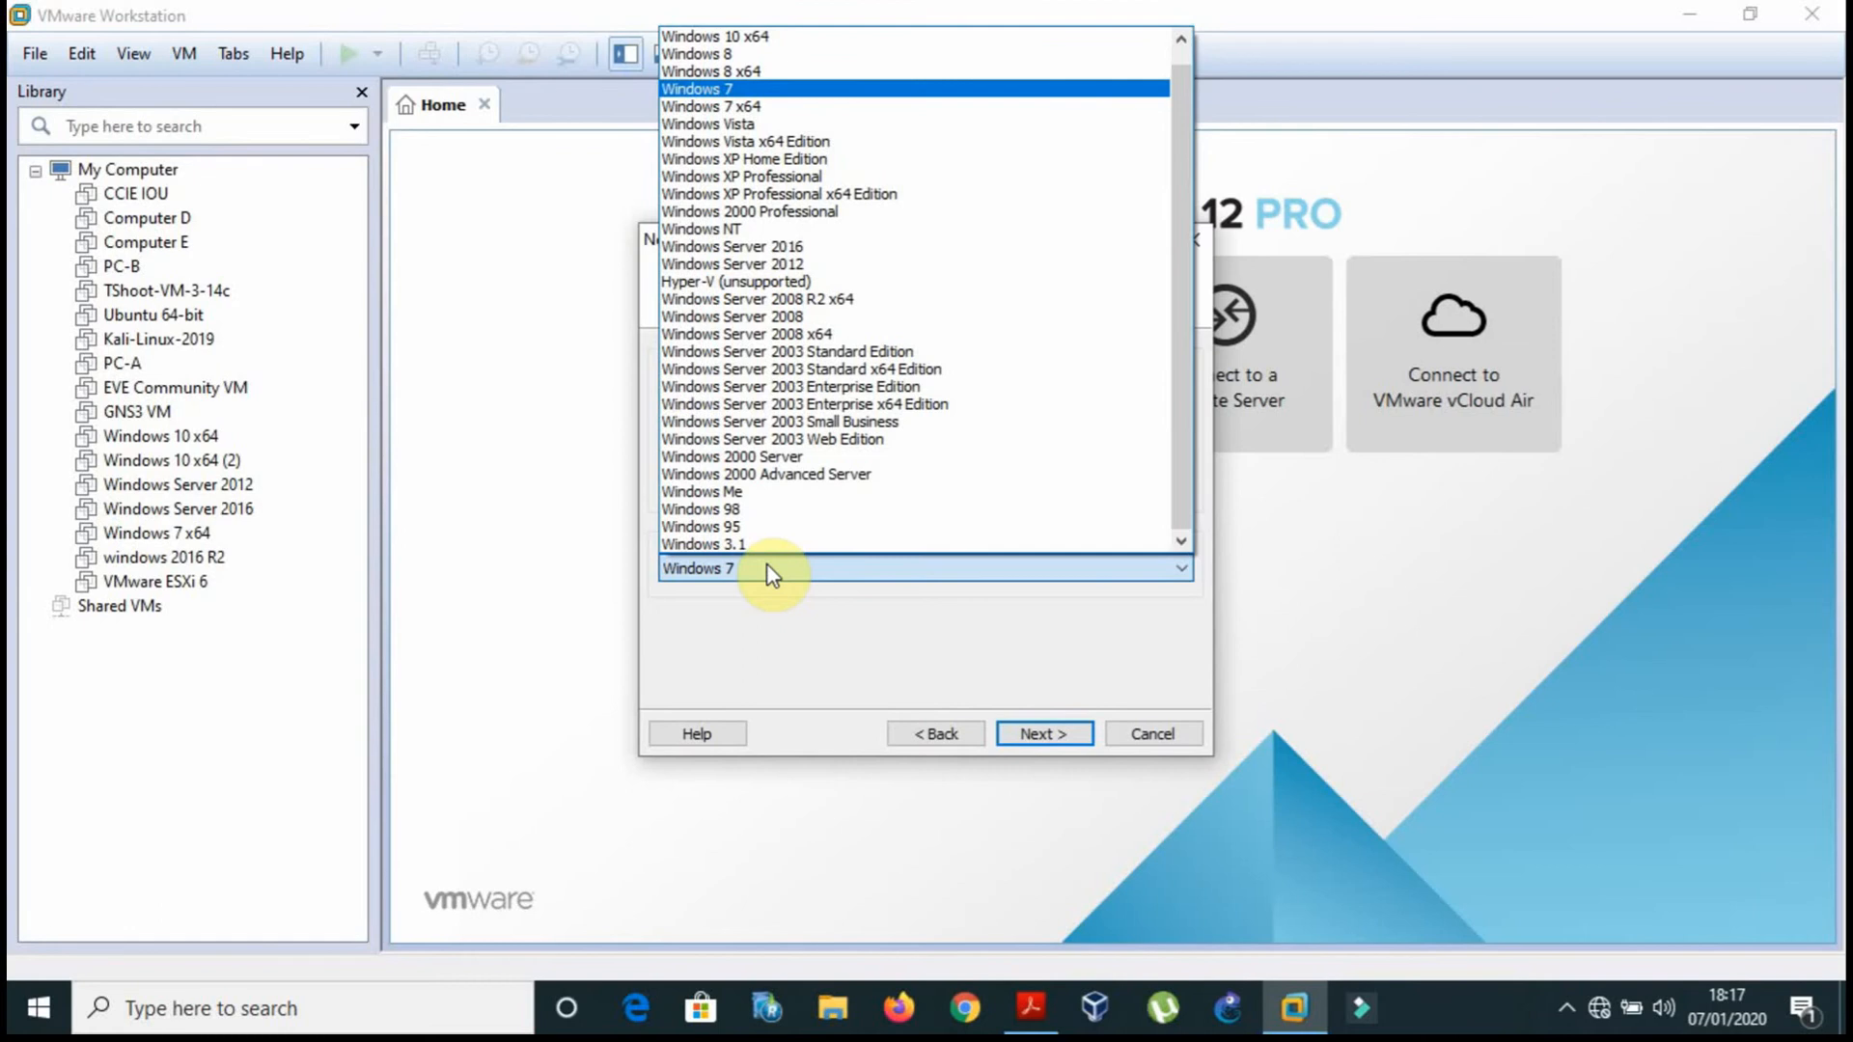
{"action": "left_click", "coordinate": [760, 39]}
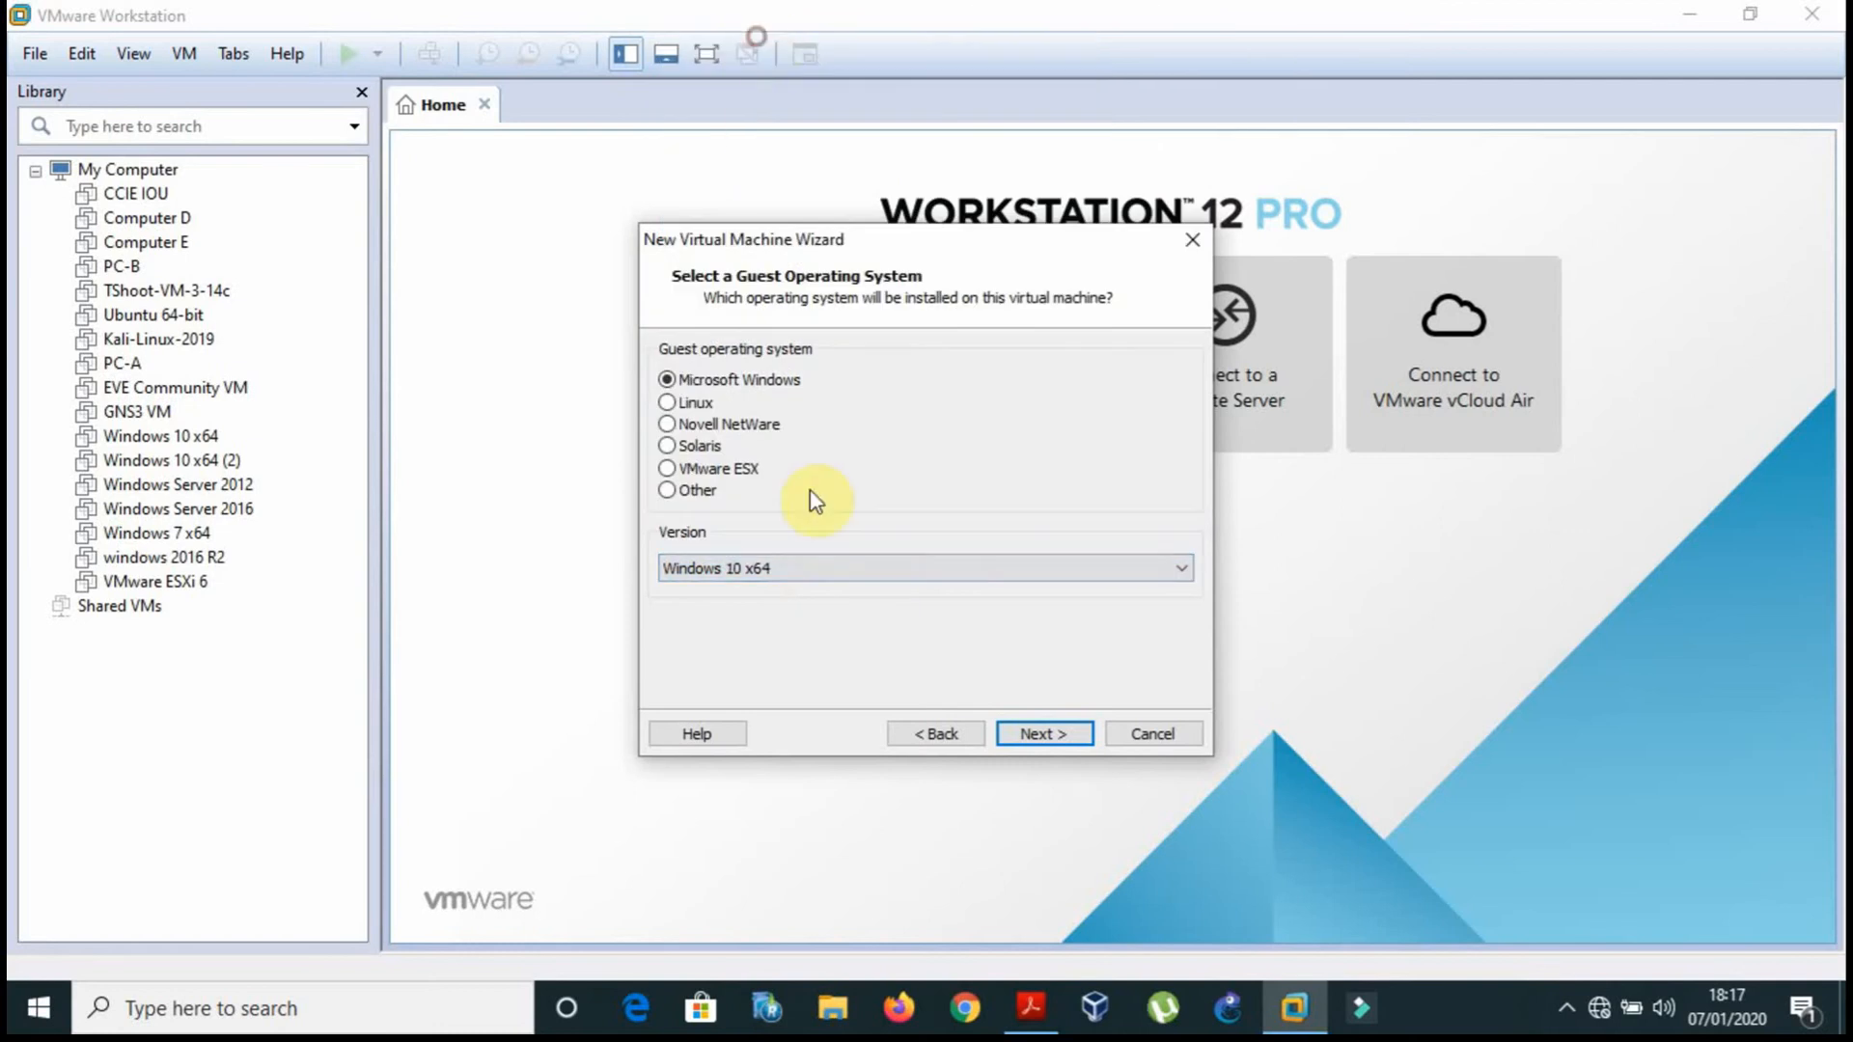
{"action": "left_click", "coordinate": [1037, 736]}
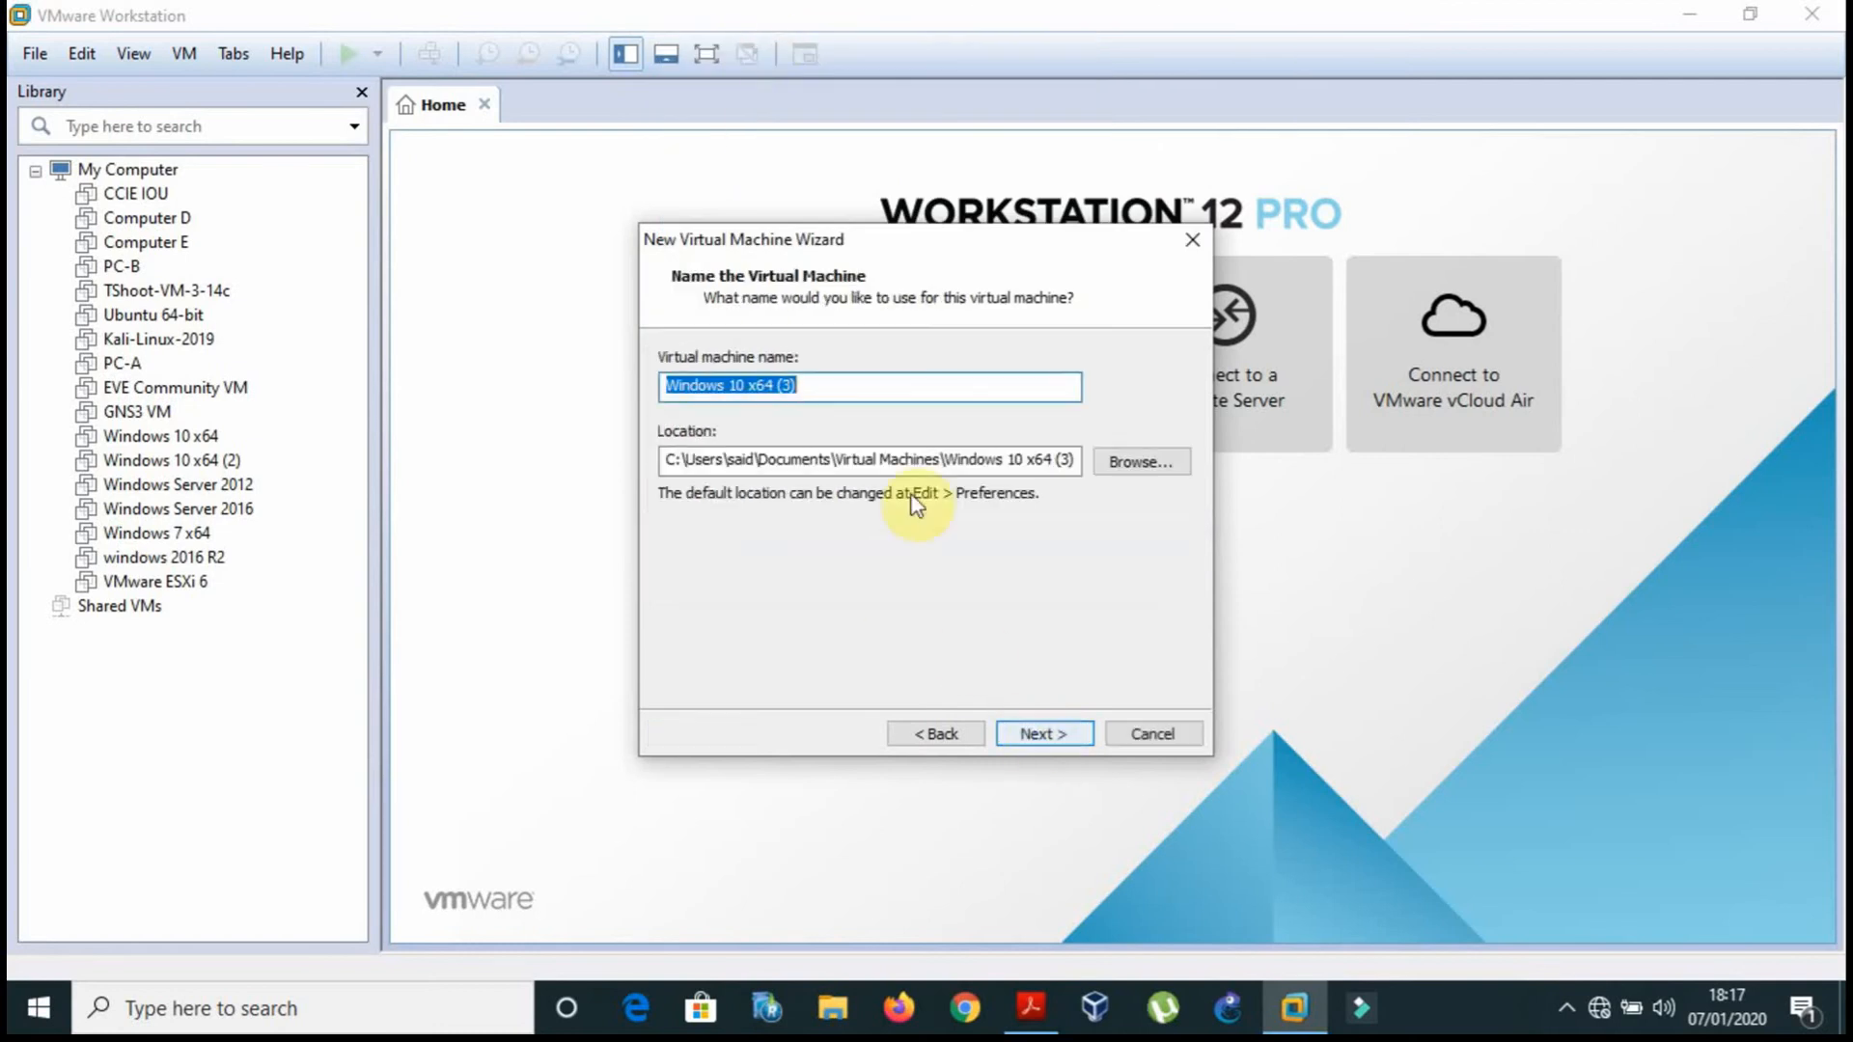
Step: Name the virtual machine windows10 and keep the default location path
{"action": "key", "text": "BackSpace"}
{"action": "type", "text": "wind"}
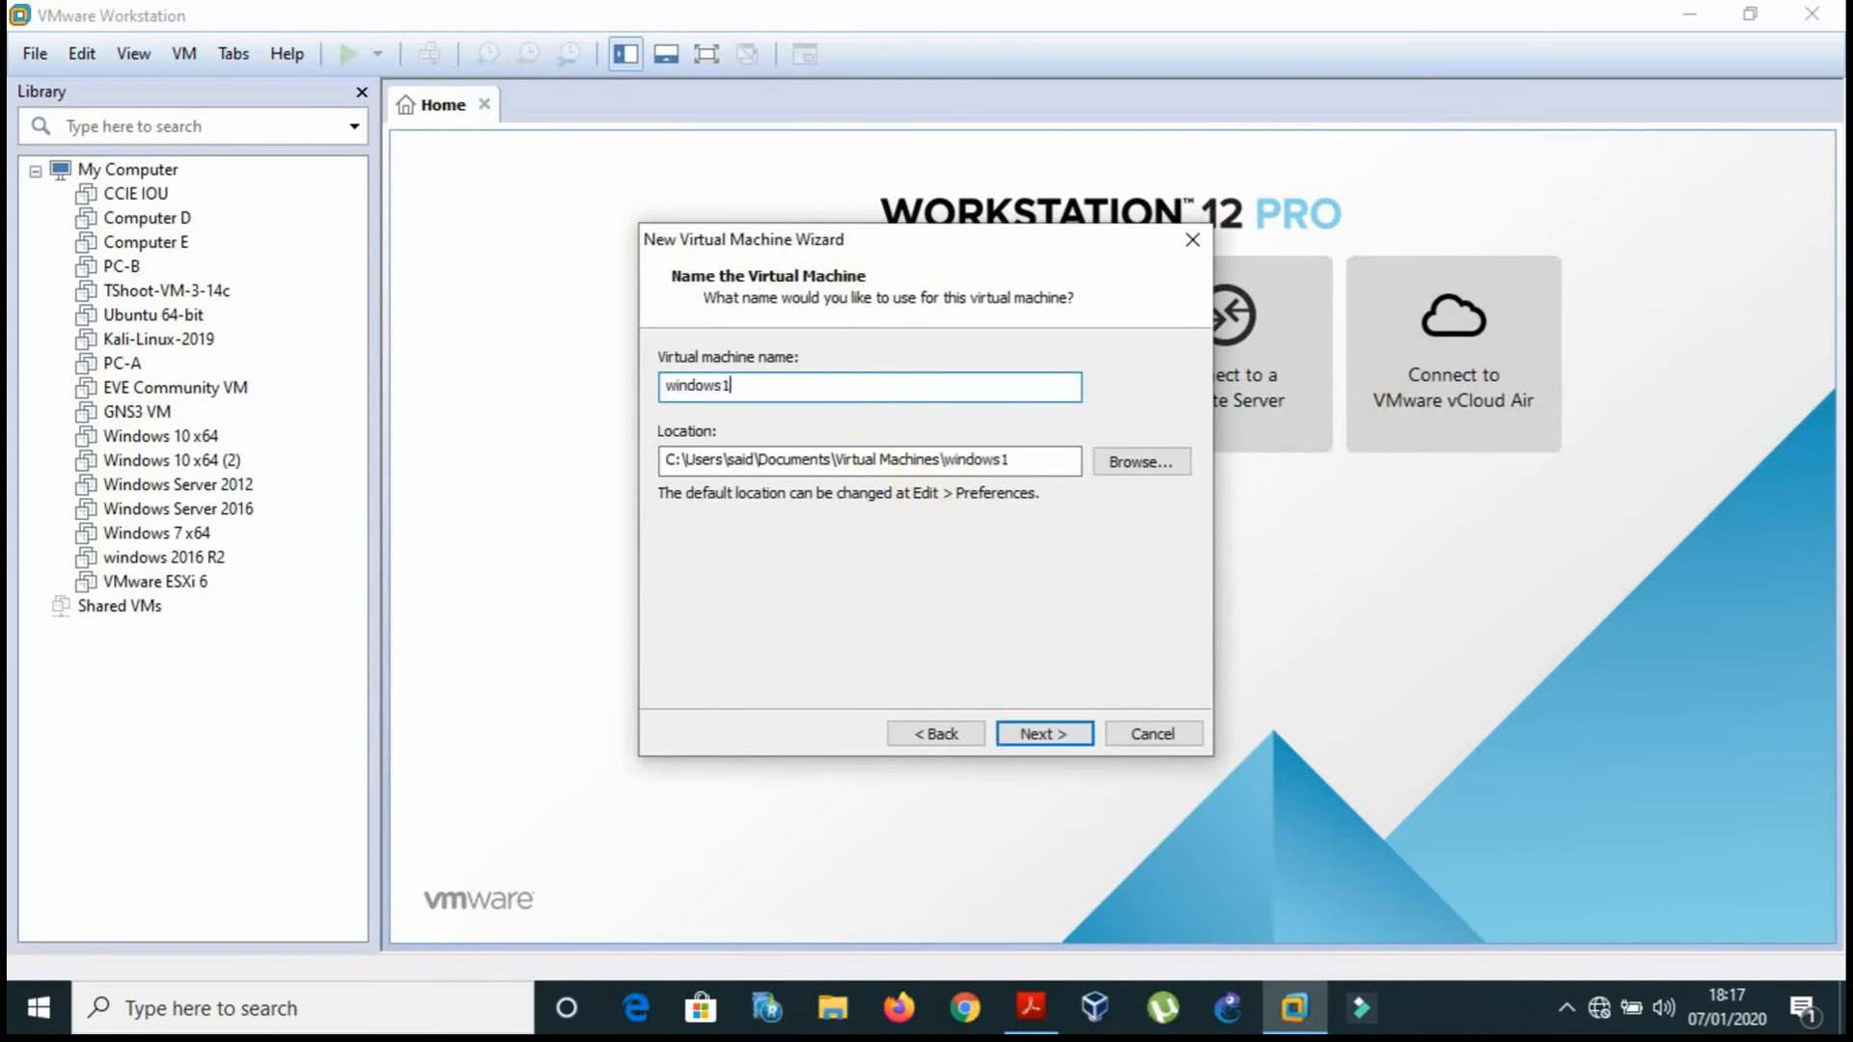
{"action": "left_click", "coordinate": [1042, 743]}
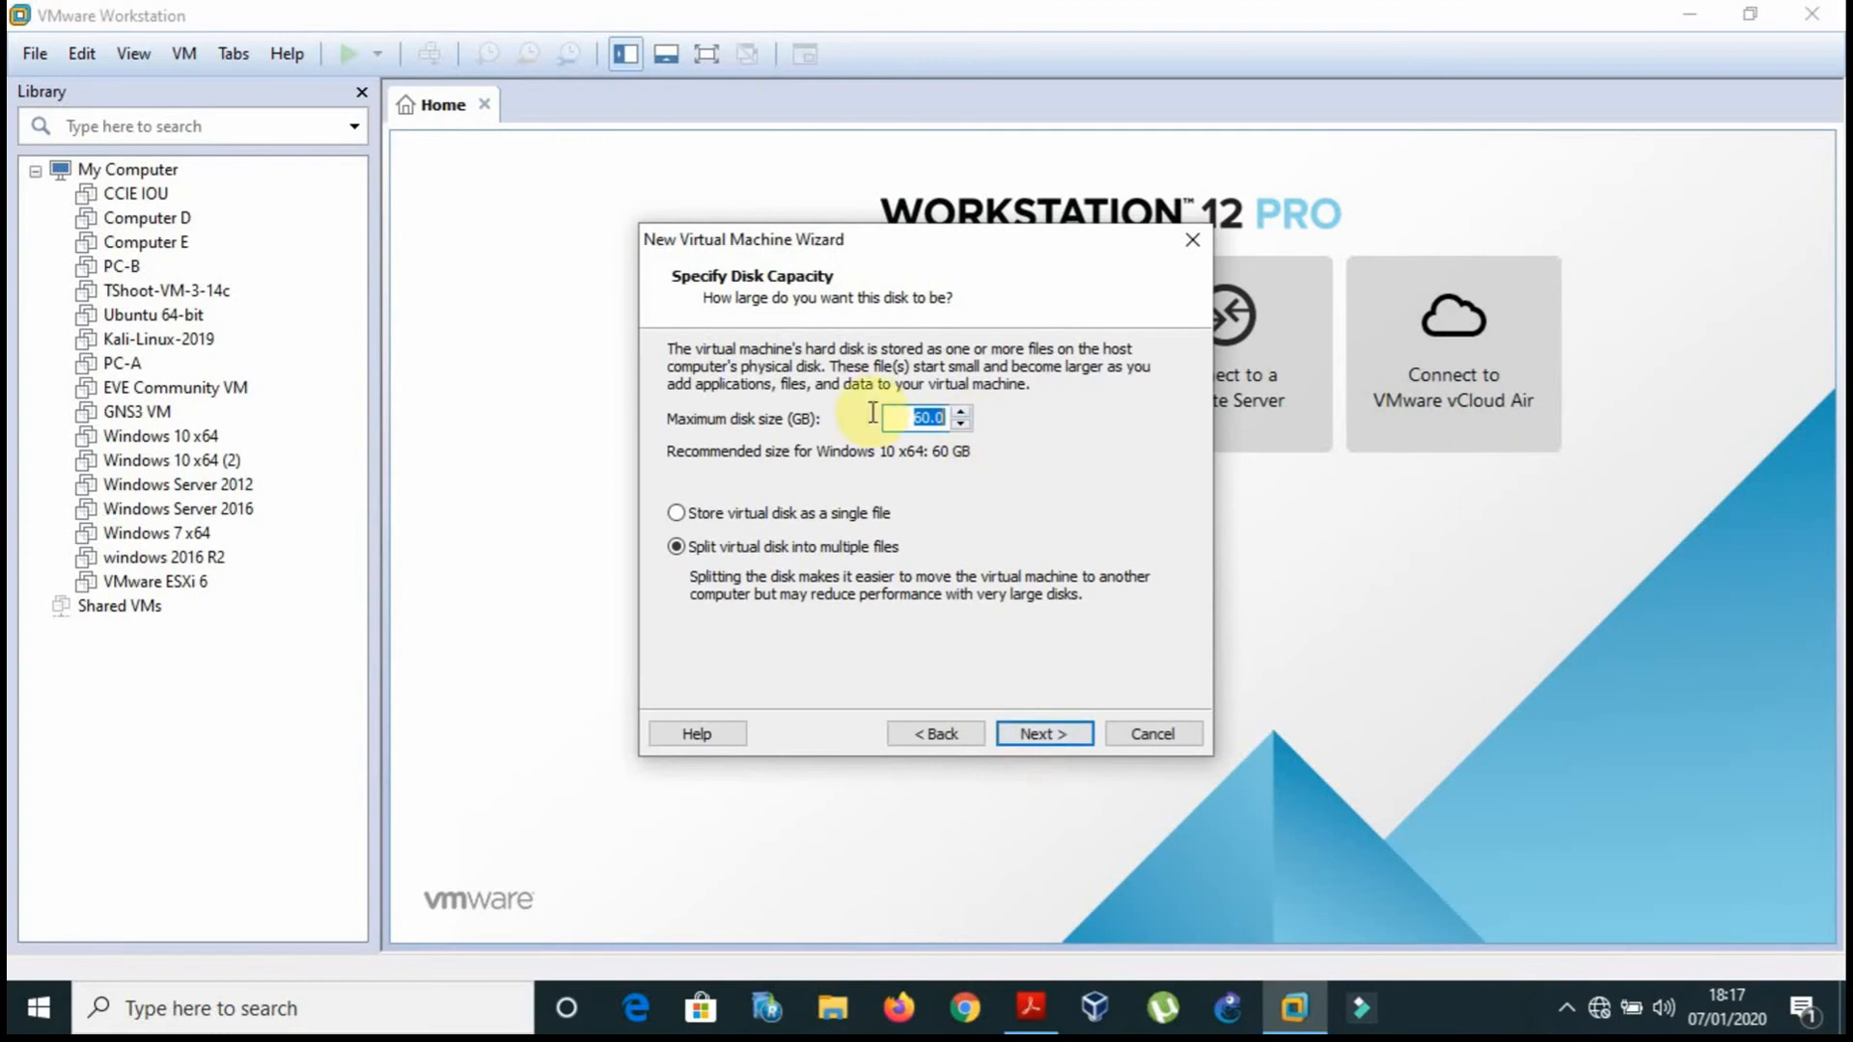
Step: Accept a maximum disk size of 60 GB with the virtual disk split into multiple files
{"action": "left_click", "coordinate": [917, 421]}
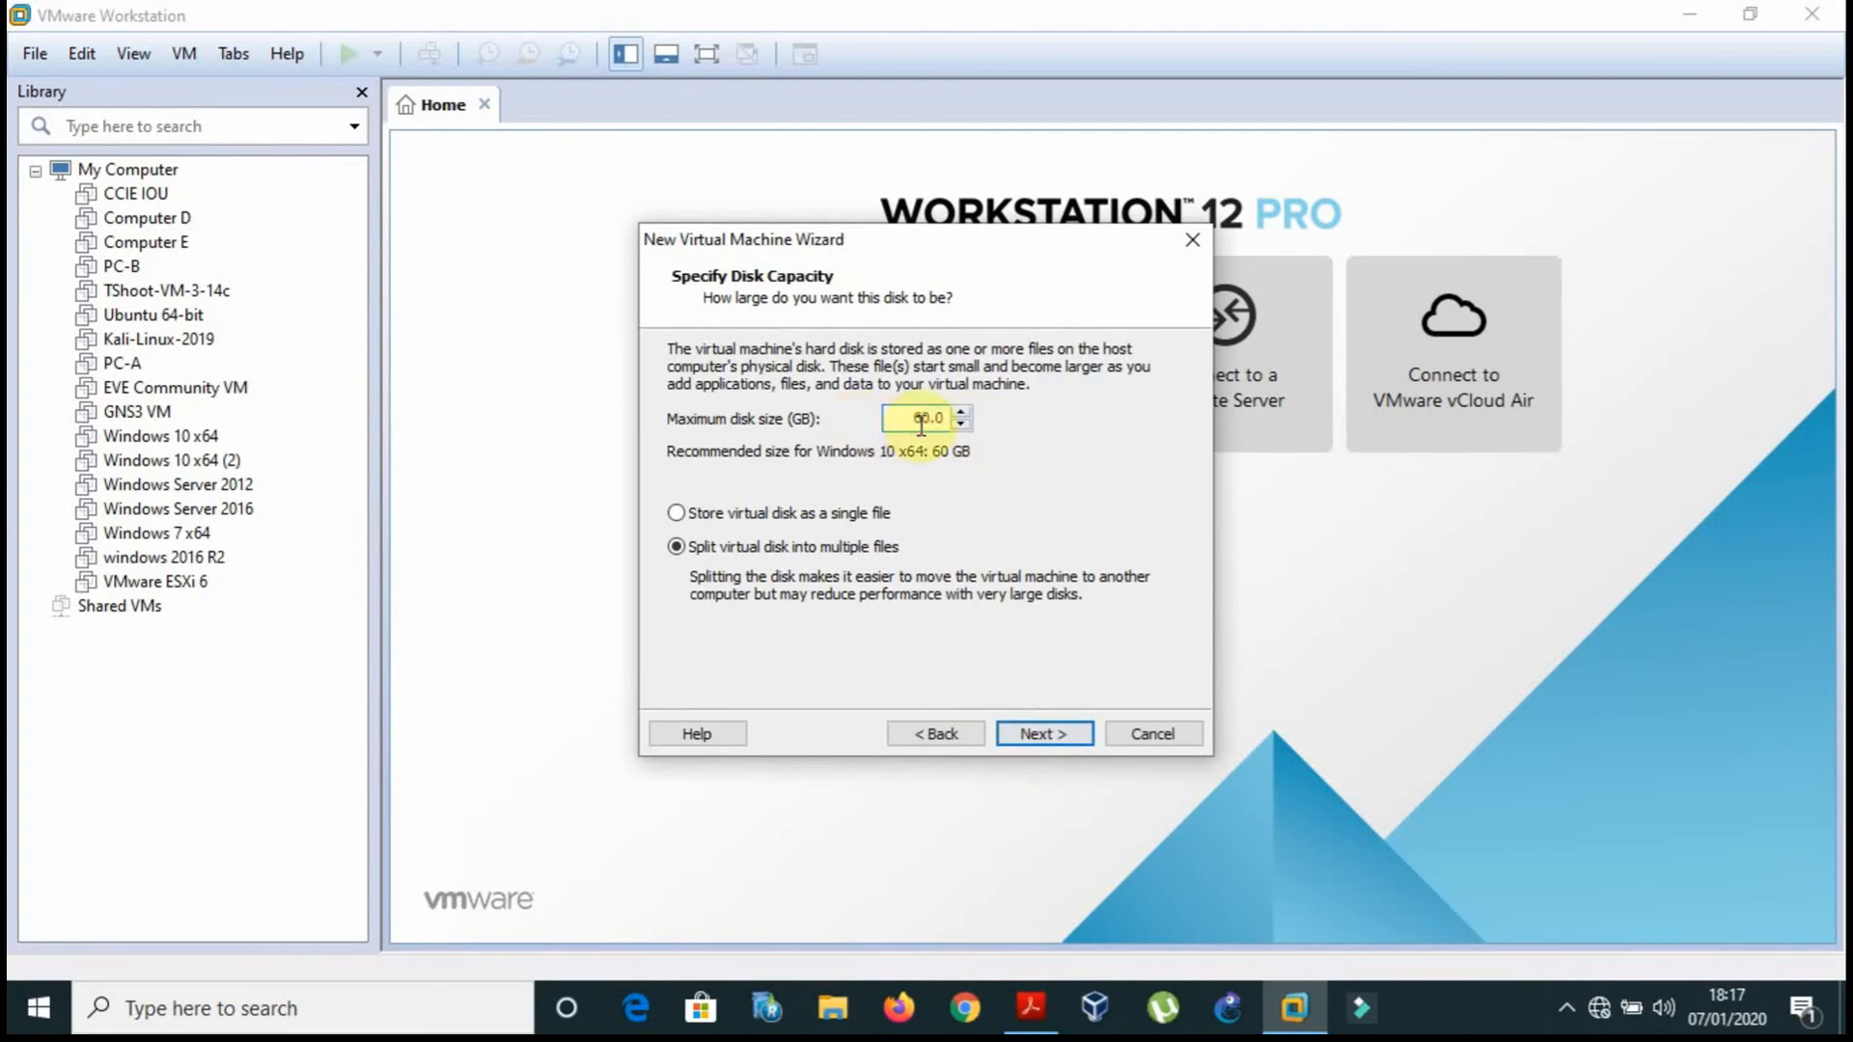
{"action": "key", "text": "BackSpace"}
{"action": "type", "text": "5"}
{"action": "left_click", "coordinate": [942, 736]}
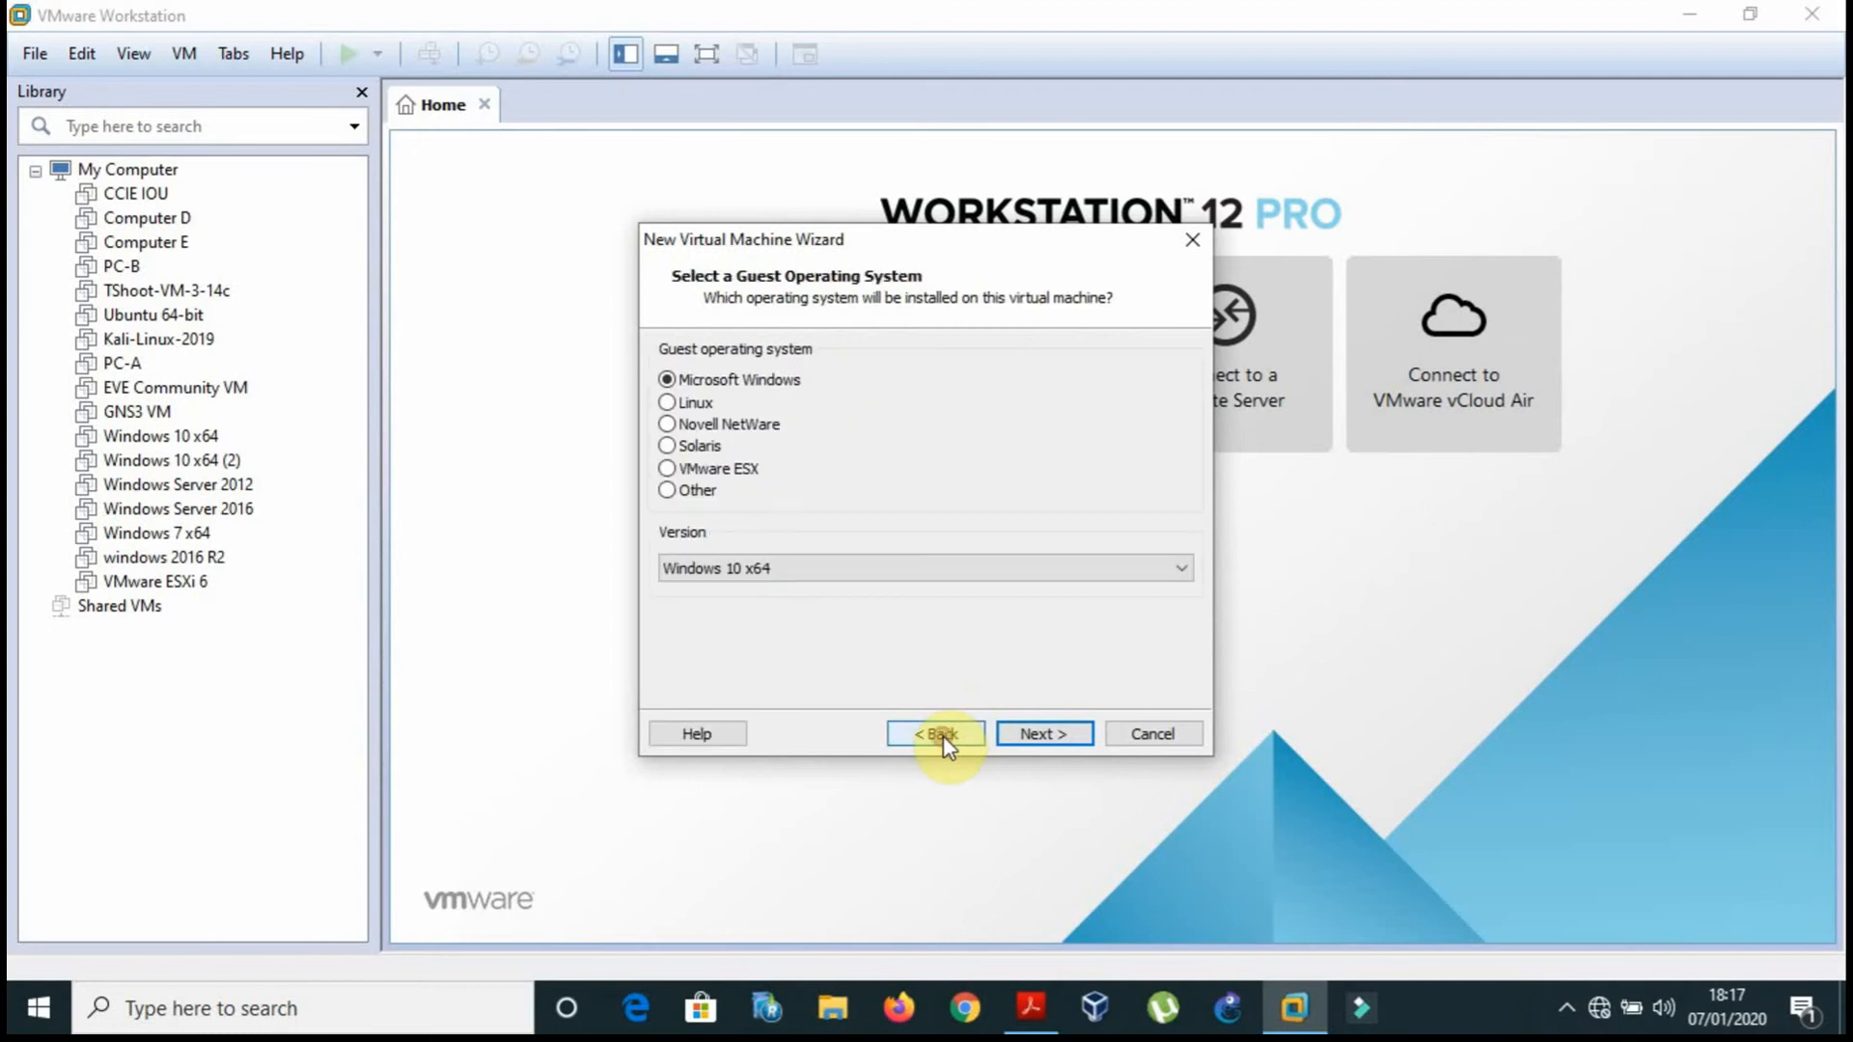
{"action": "left_click", "coordinate": [1027, 733]}
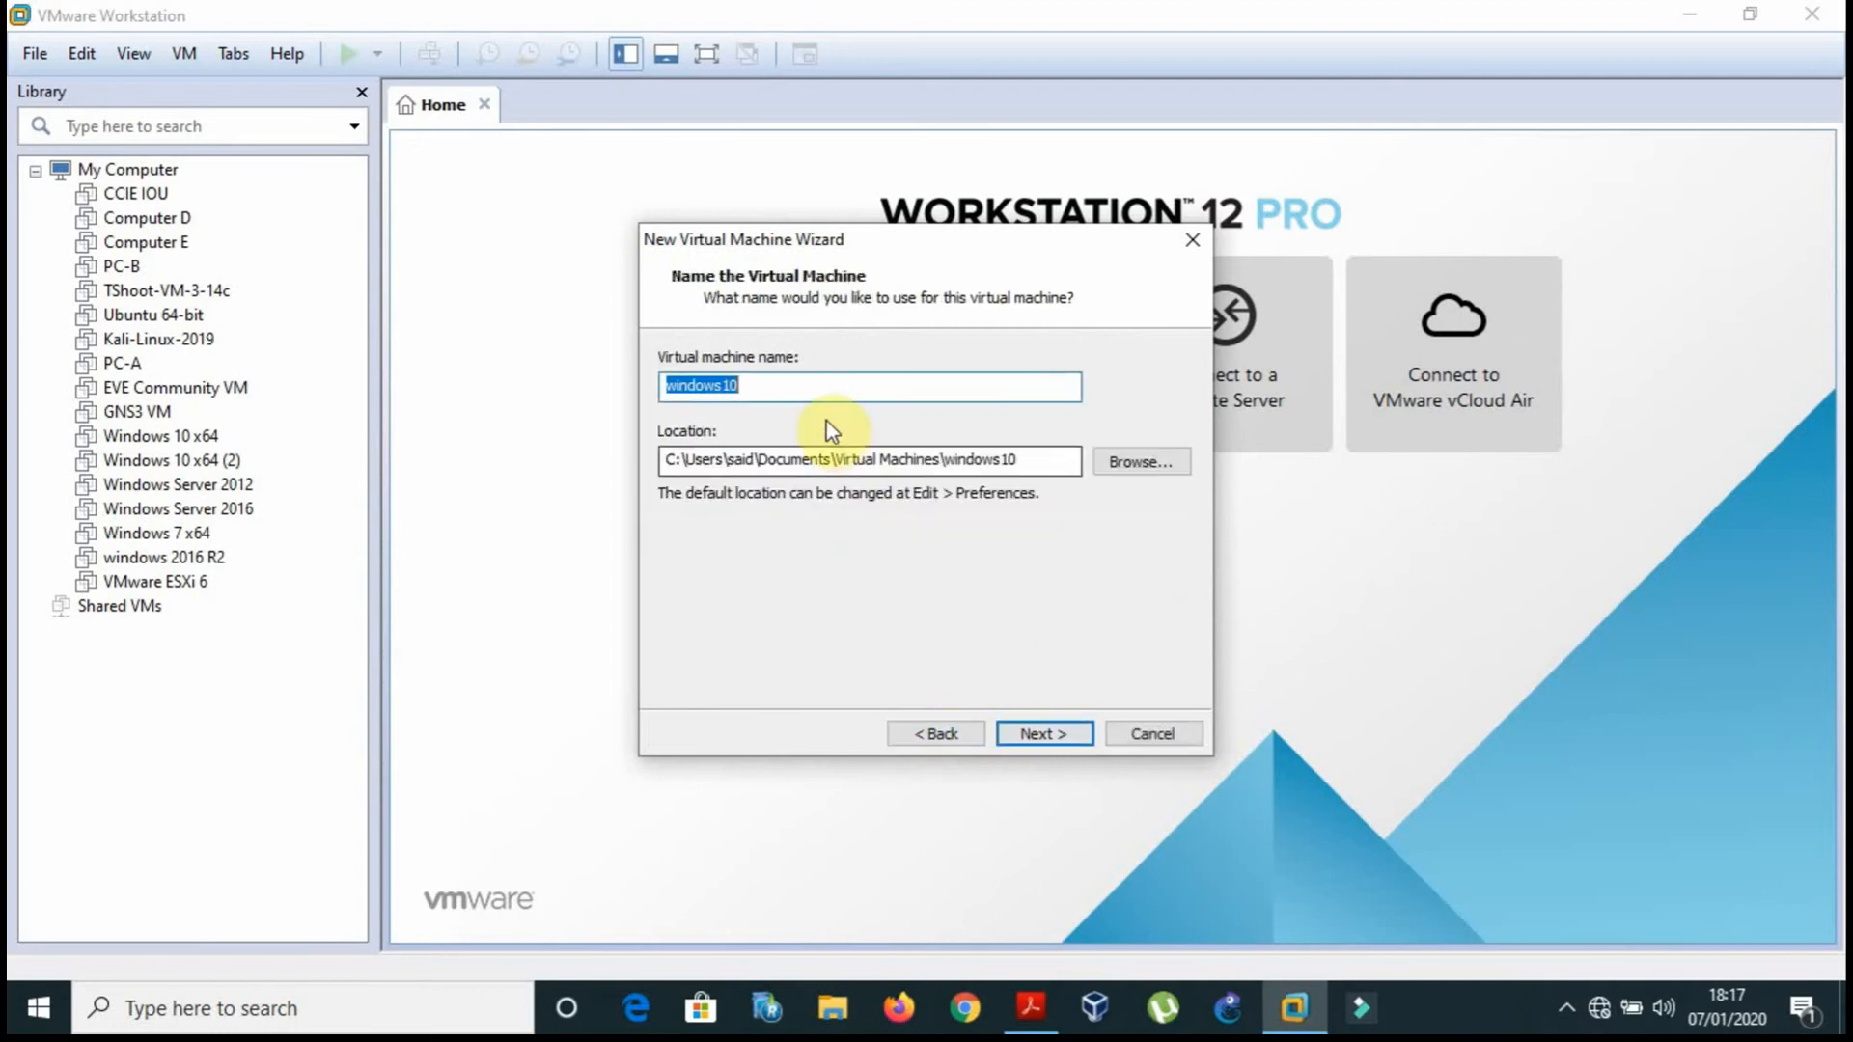
{"action": "left_click", "coordinate": [1068, 726]}
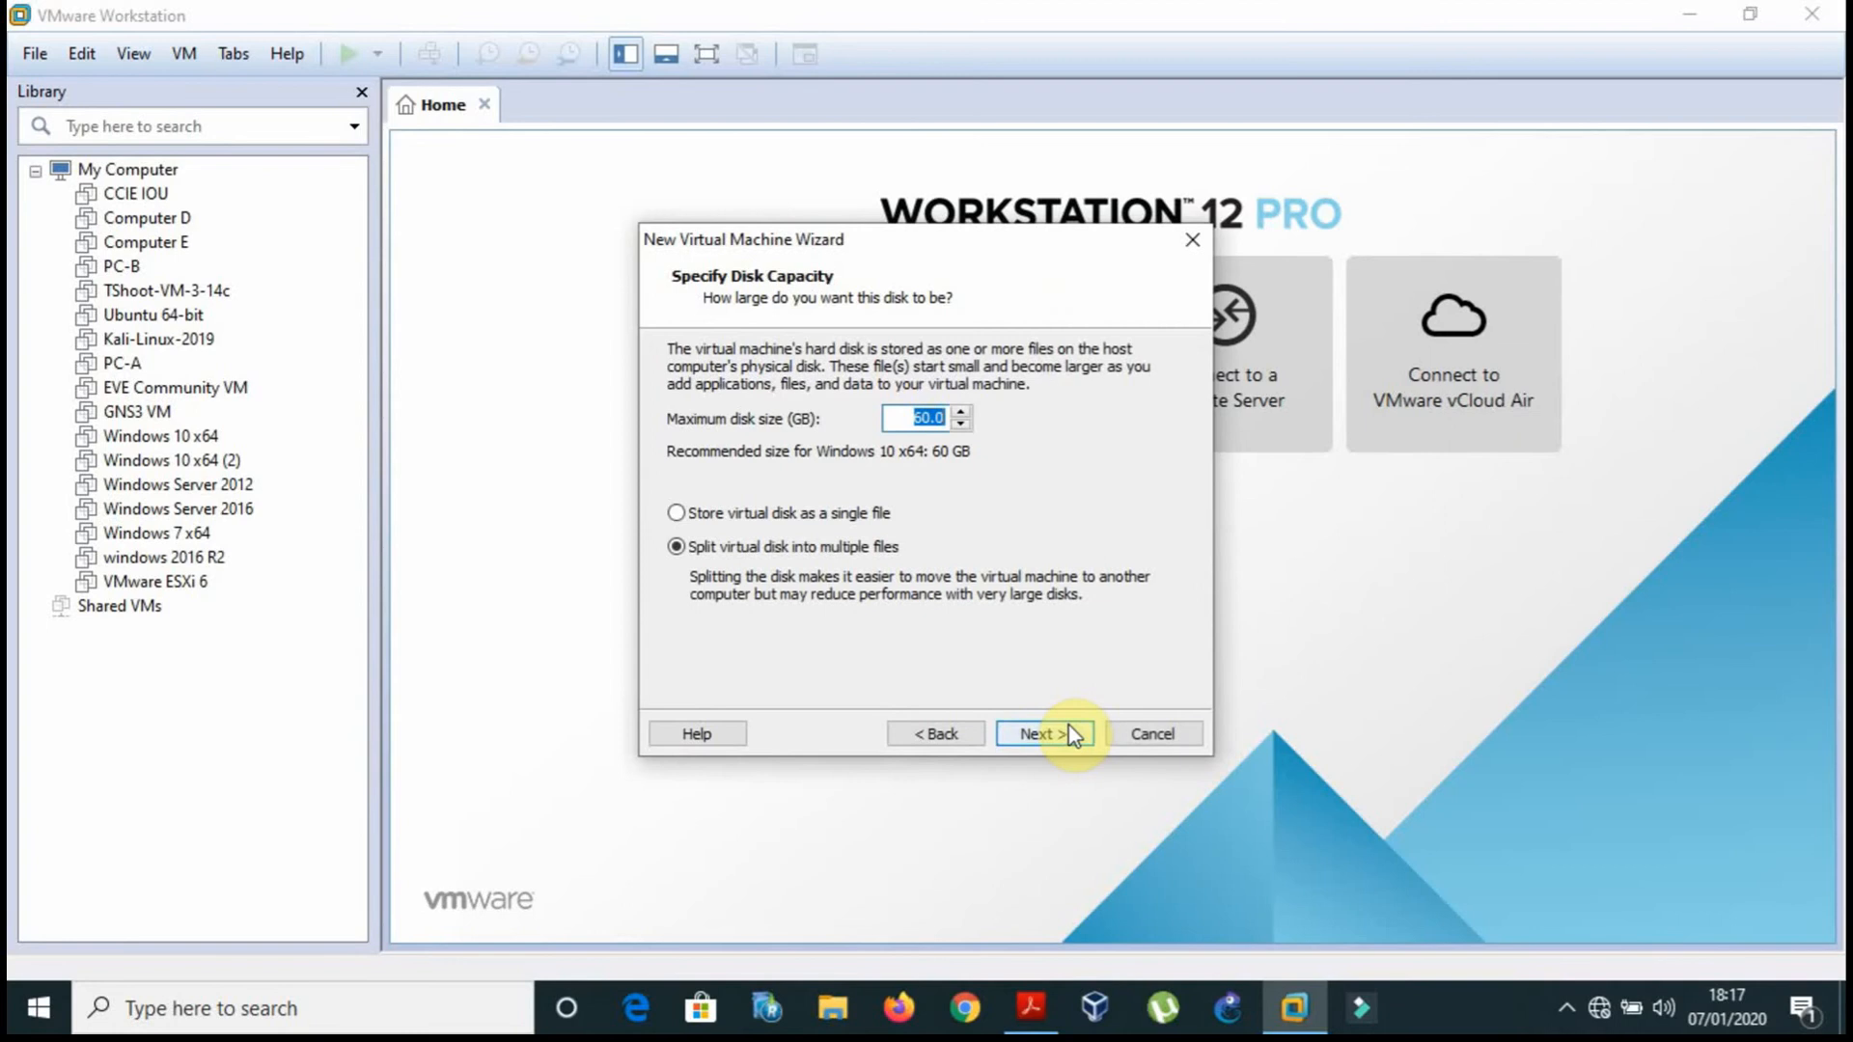
{"action": "left_click", "coordinate": [1064, 734]}
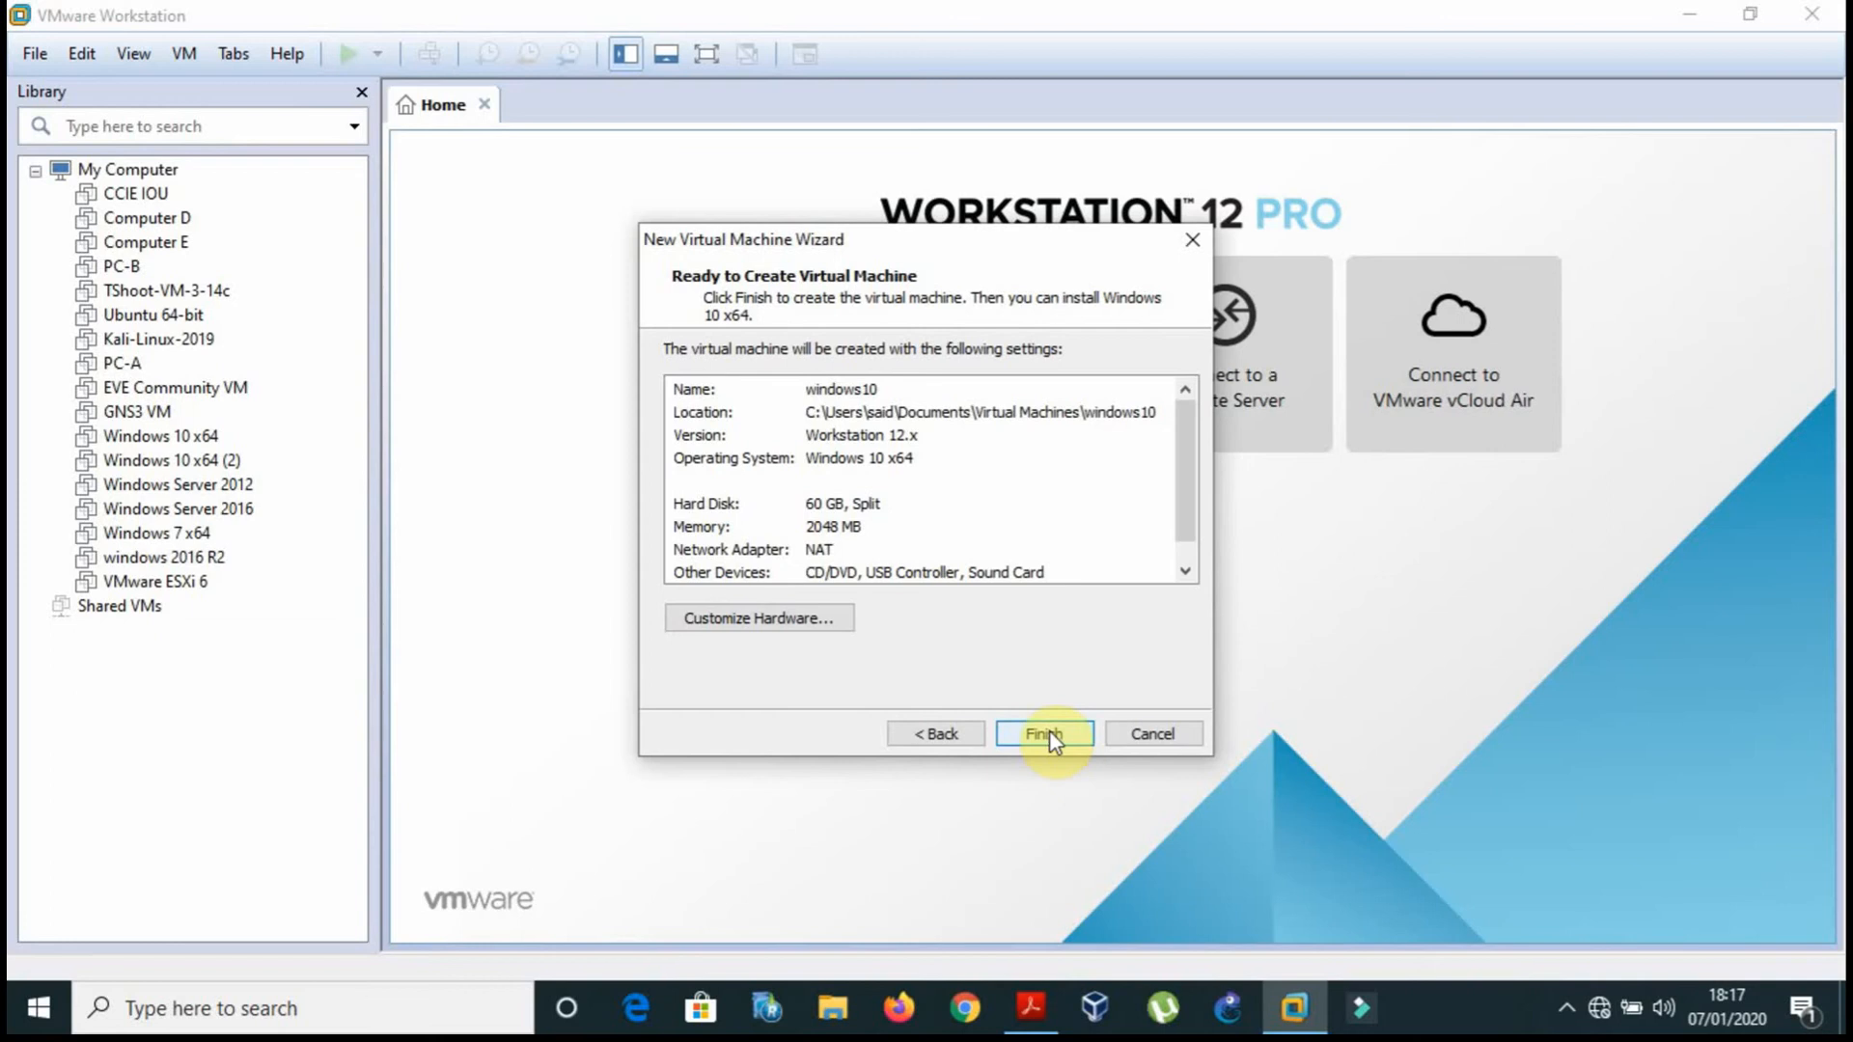
Step: Review the settings summary, pointing out the memory, network adapter, hard disk, version and operating system entries
{"action": "left_click", "coordinate": [816, 539]}
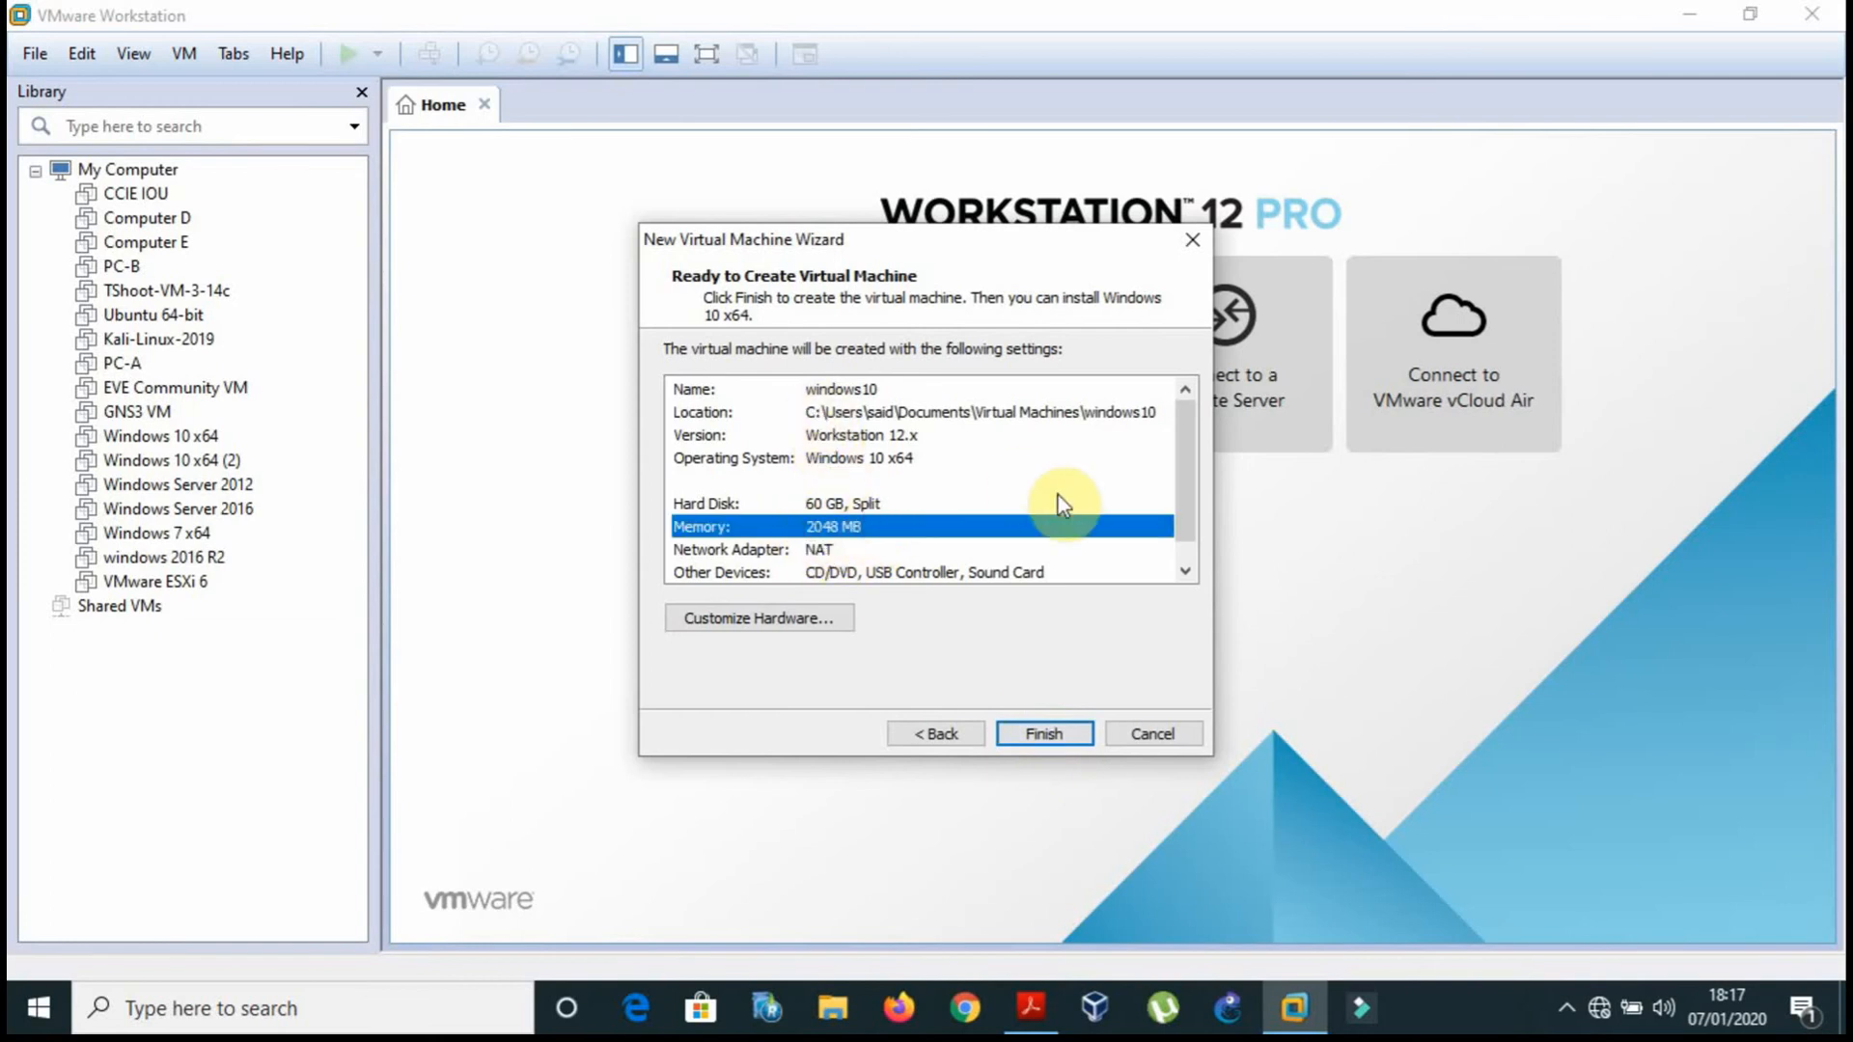
{"action": "left_click_drag", "start_coordinate": [1185, 455], "coordinate": [1184, 499]}
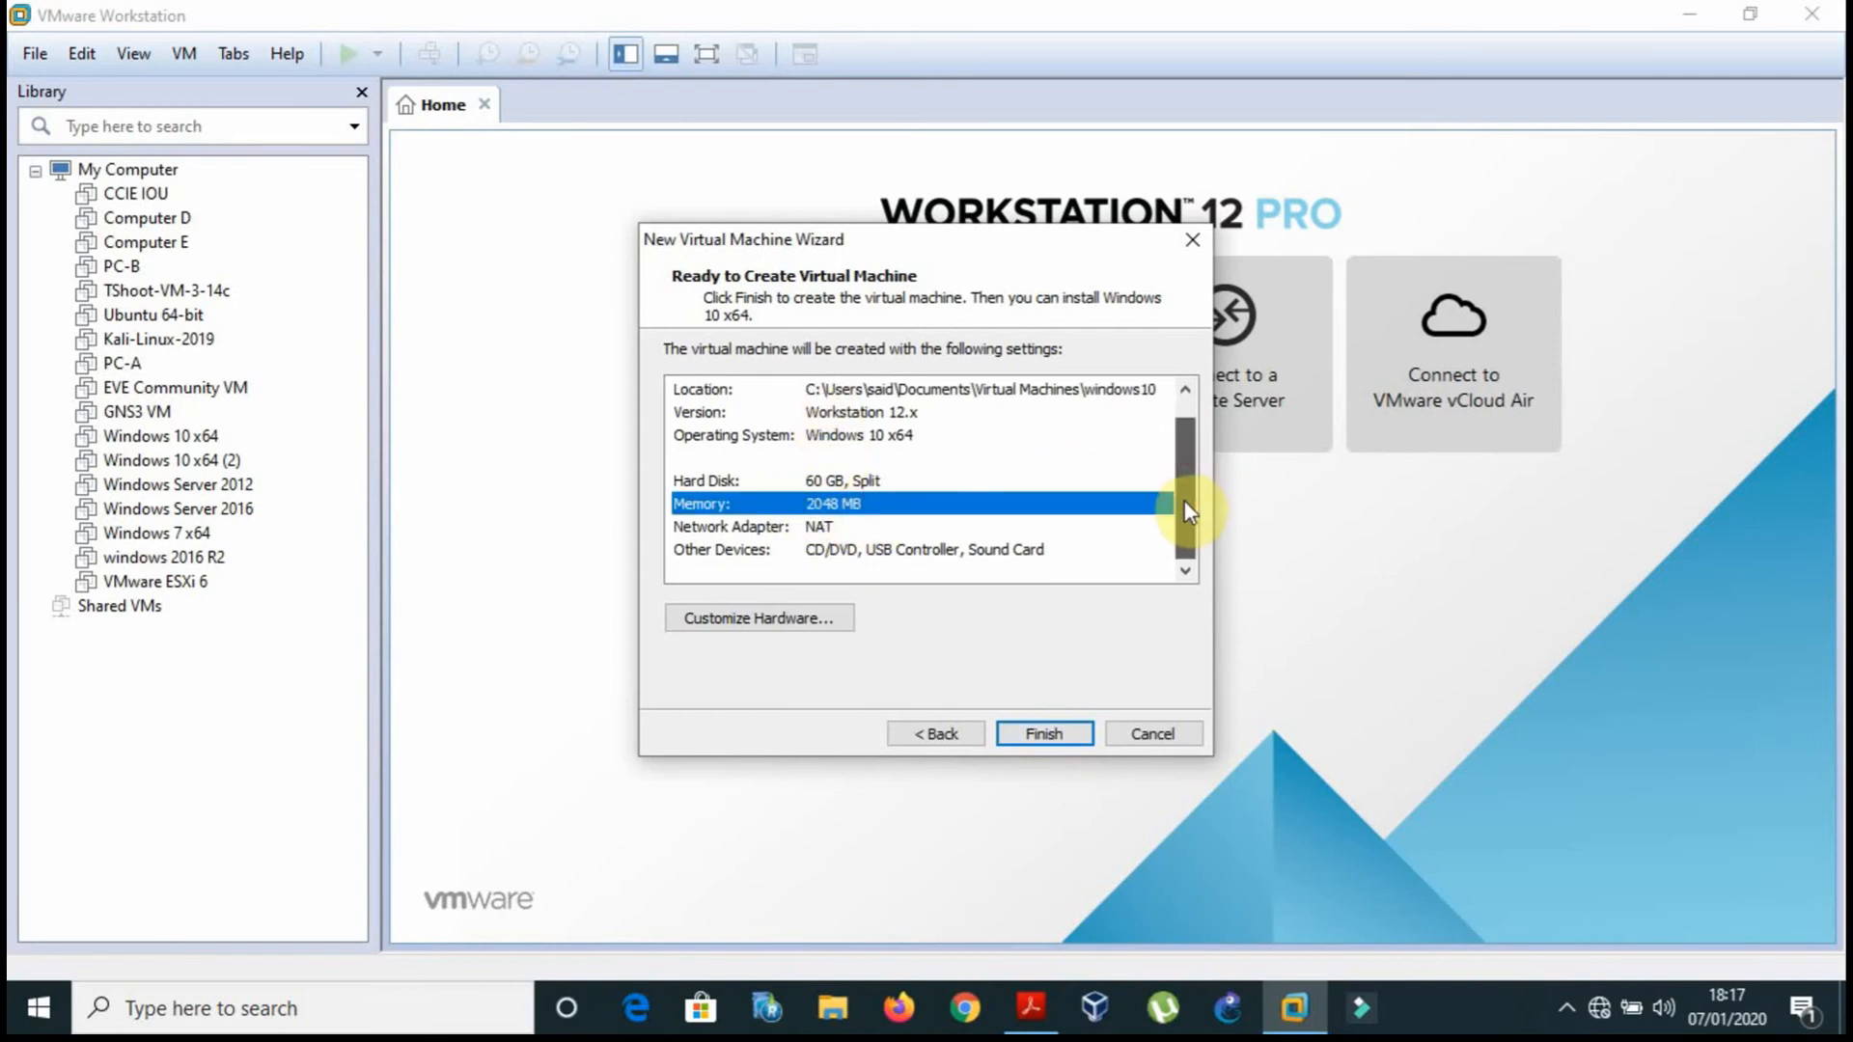
{"action": "left_click", "coordinate": [702, 533]}
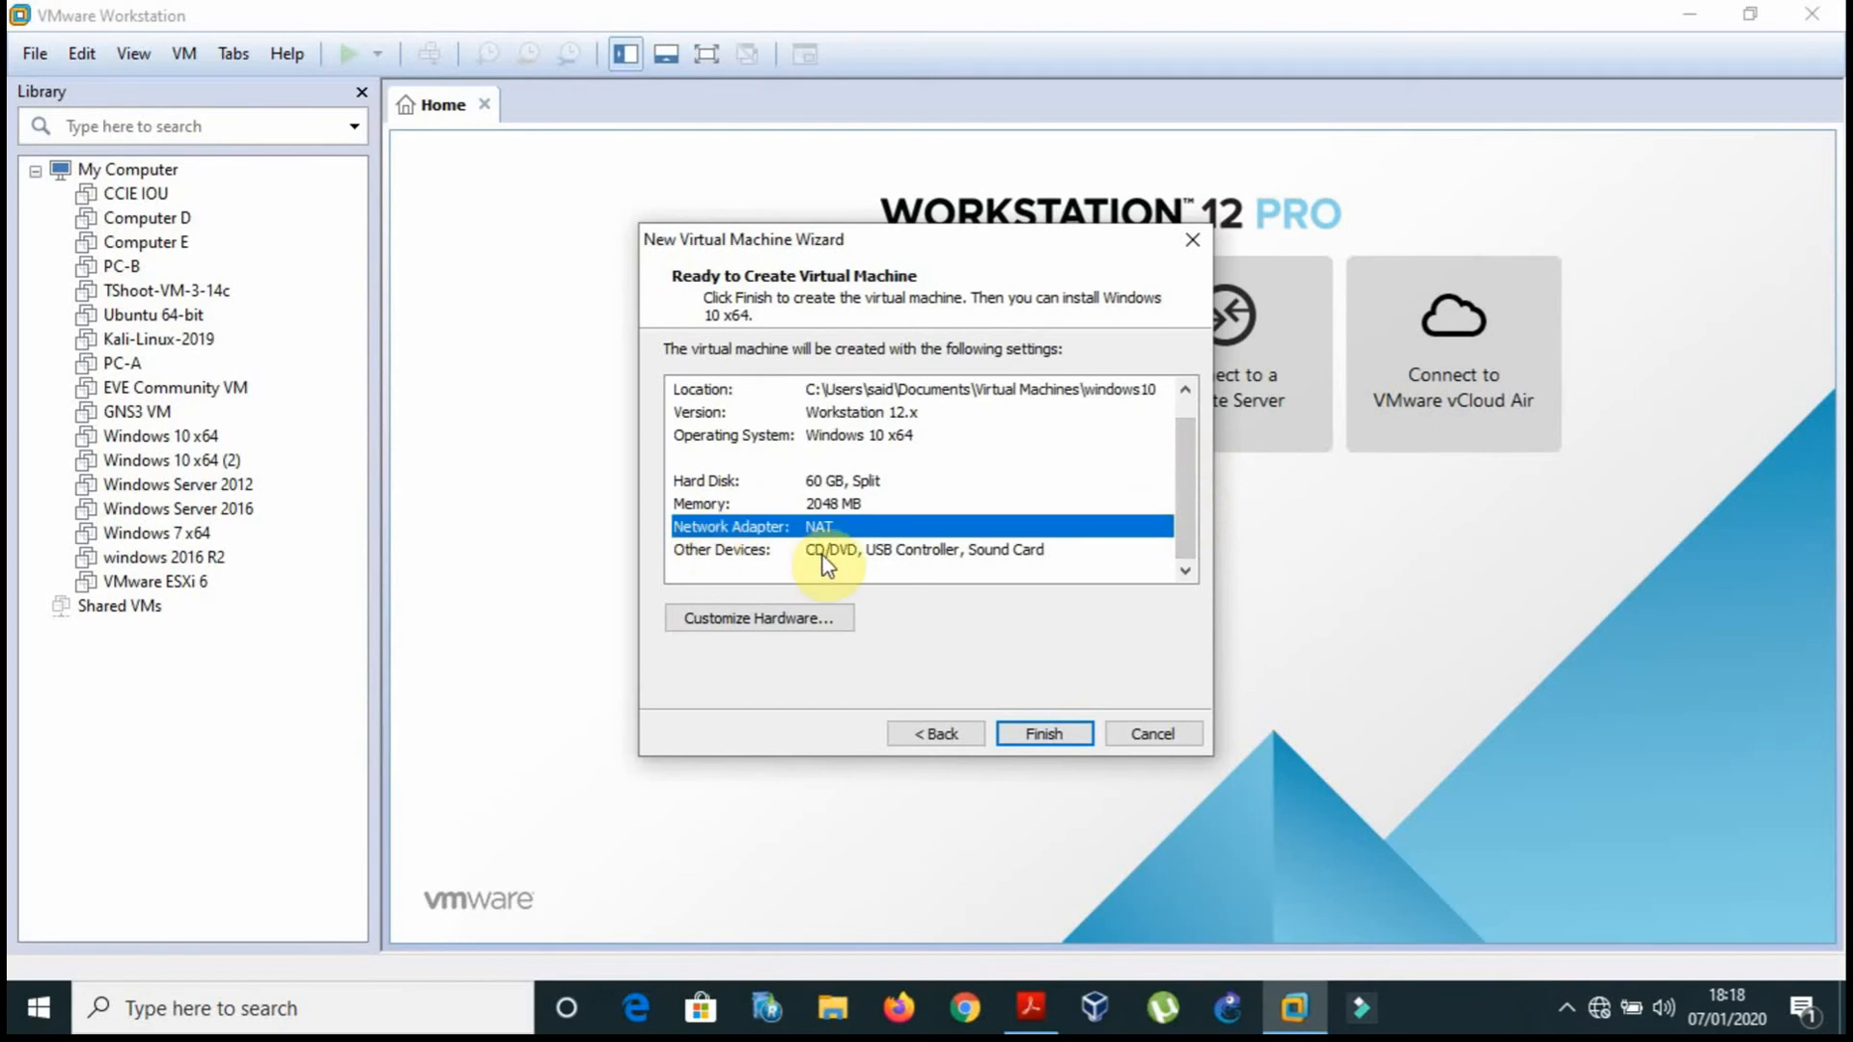
{"action": "left_click", "coordinate": [828, 487]}
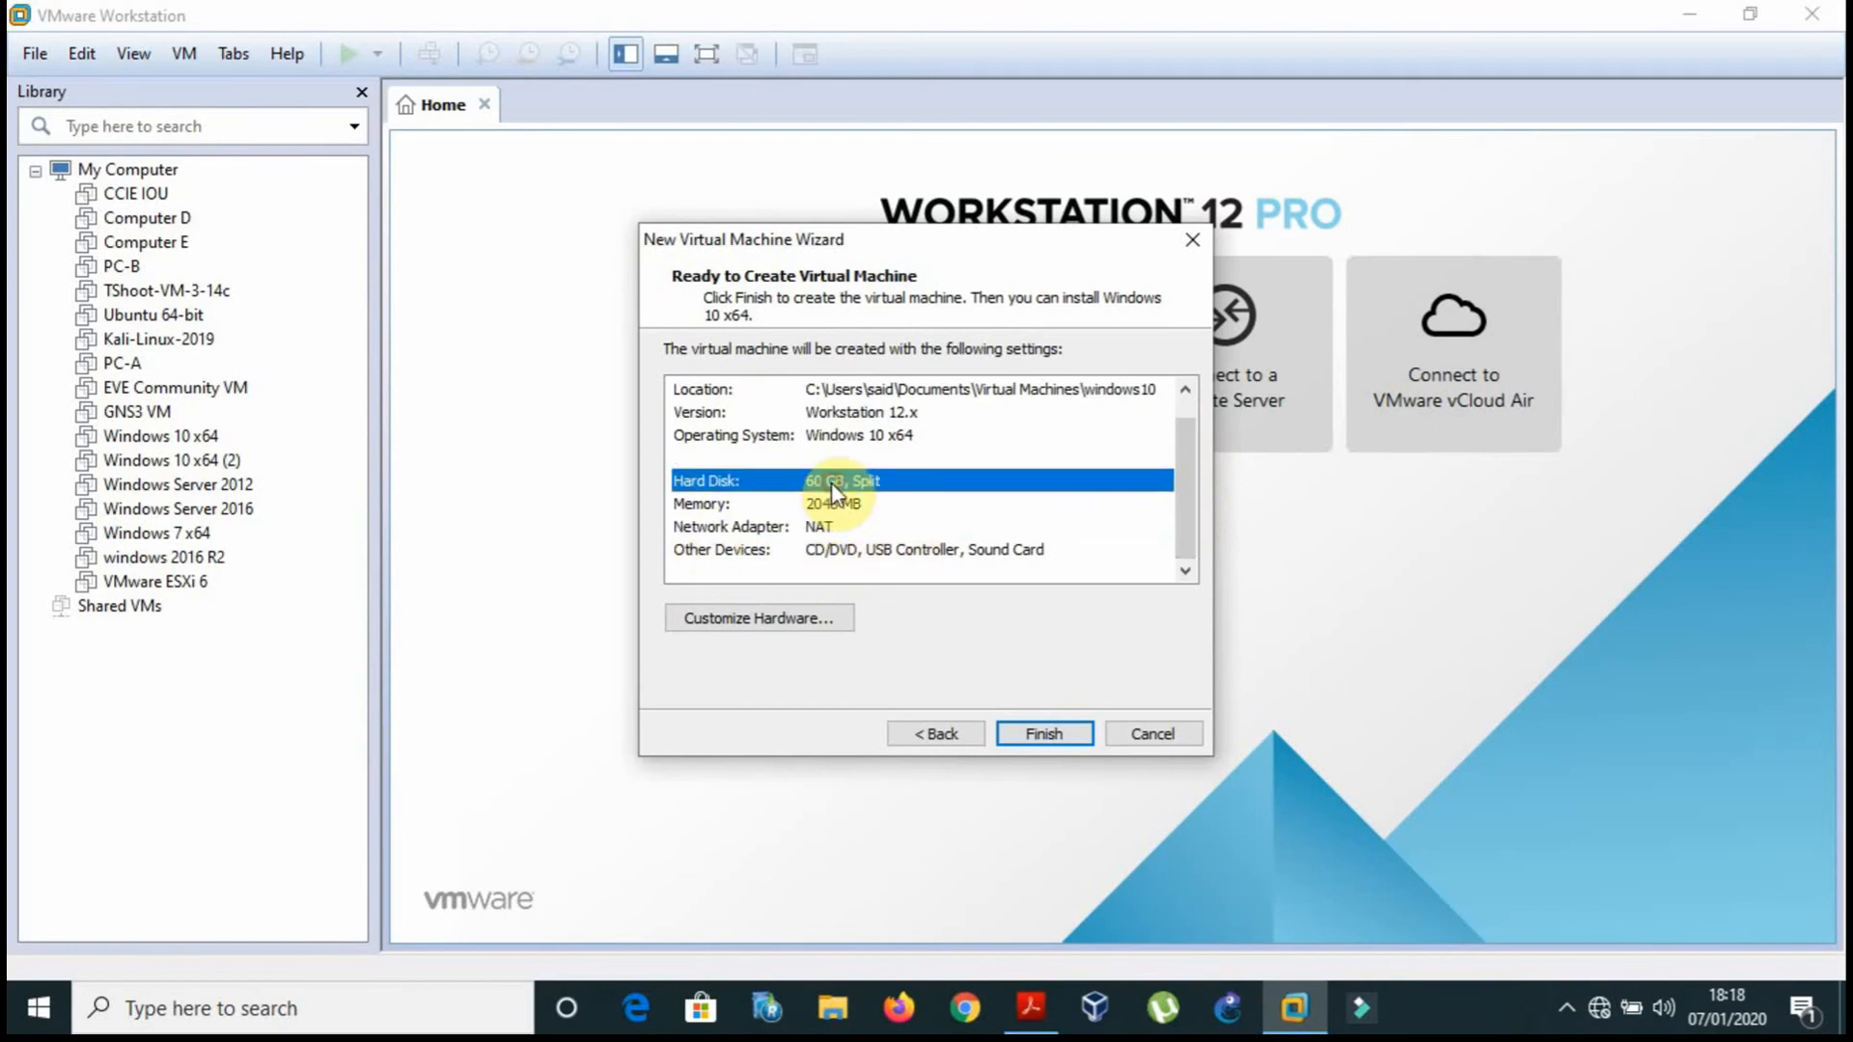
{"action": "left_click", "coordinate": [838, 506]}
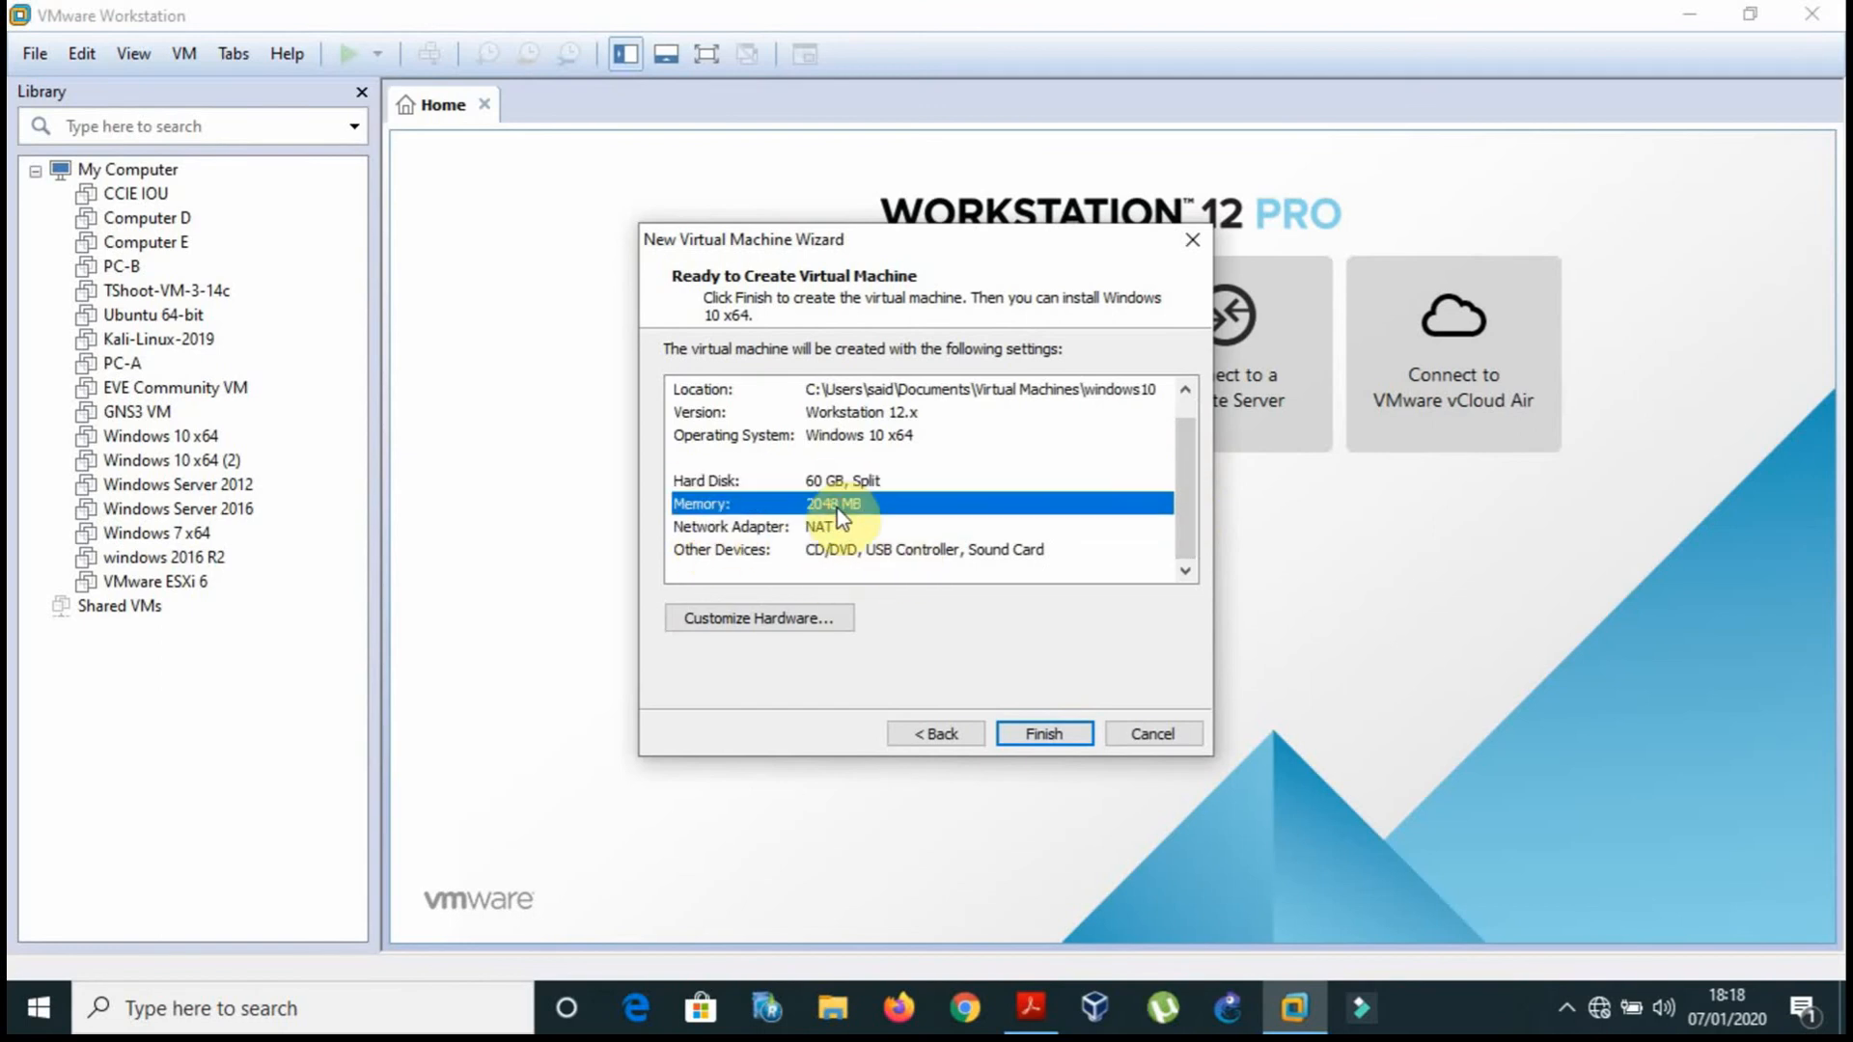
{"action": "left_click", "coordinate": [841, 413]}
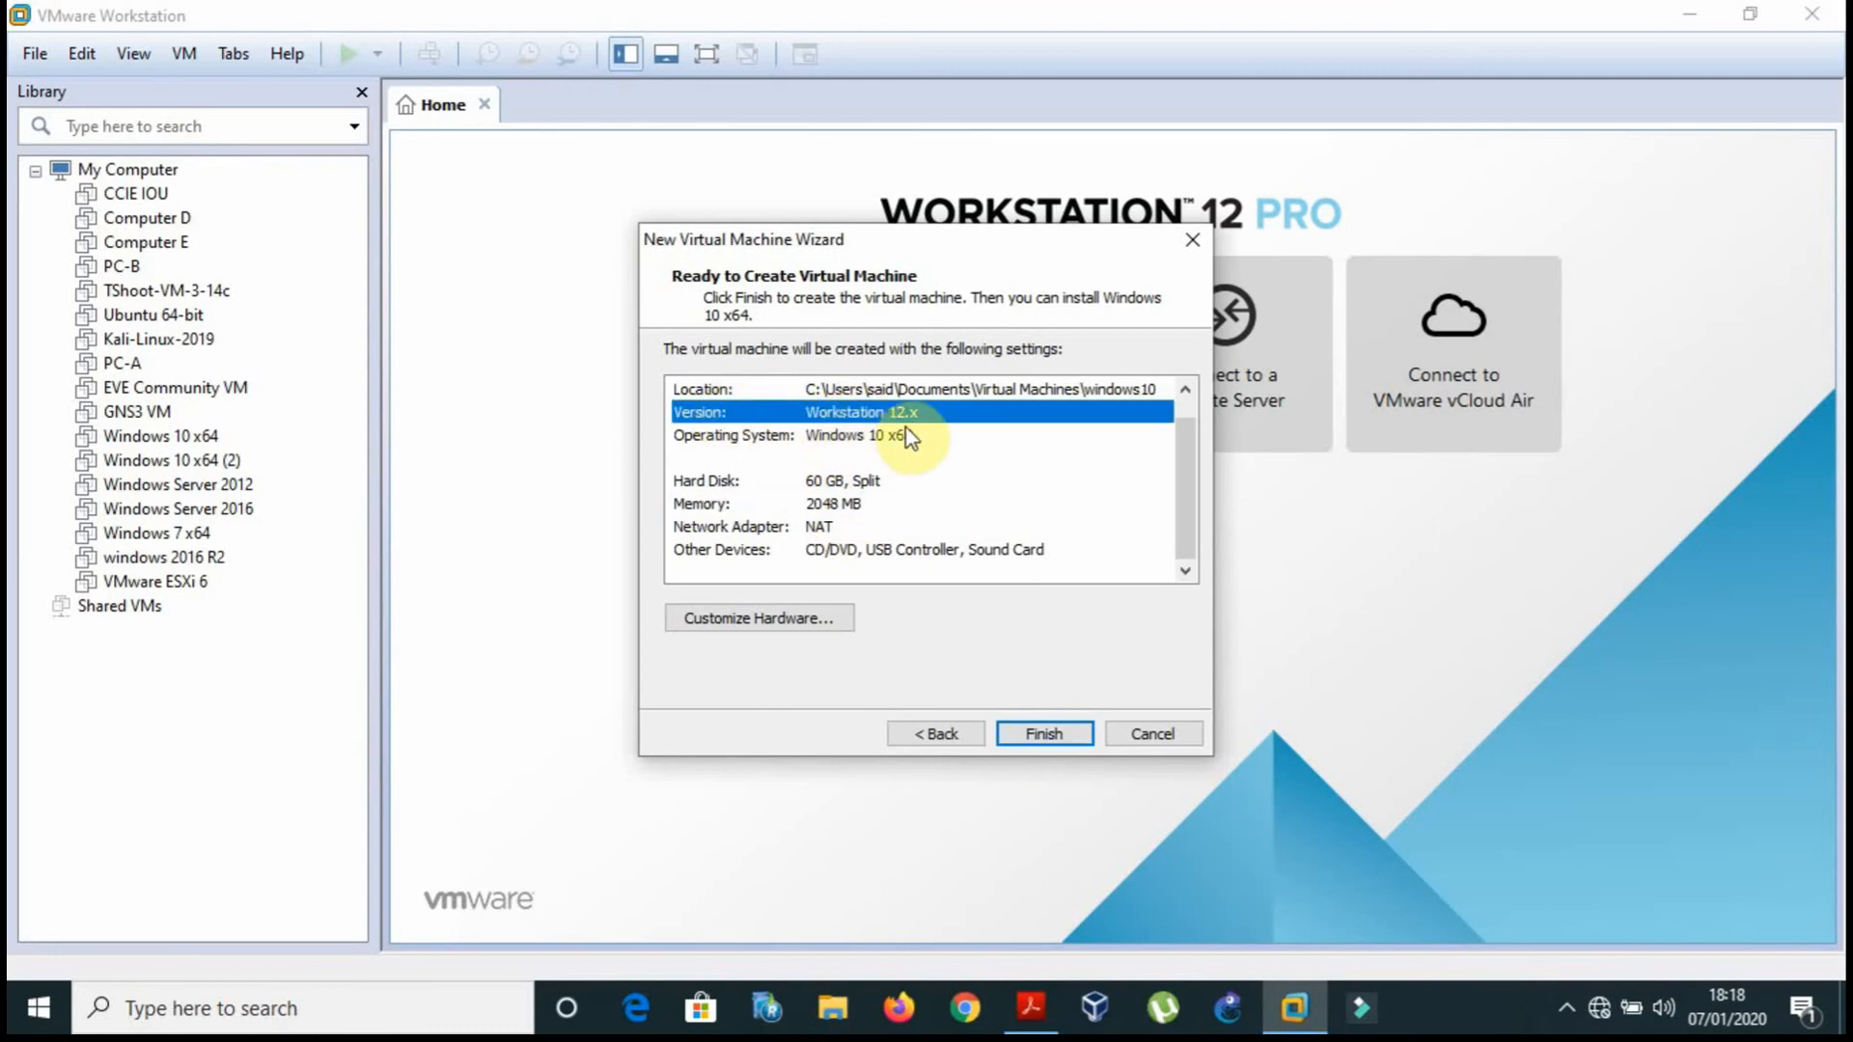
{"action": "left_click", "coordinate": [845, 437]}
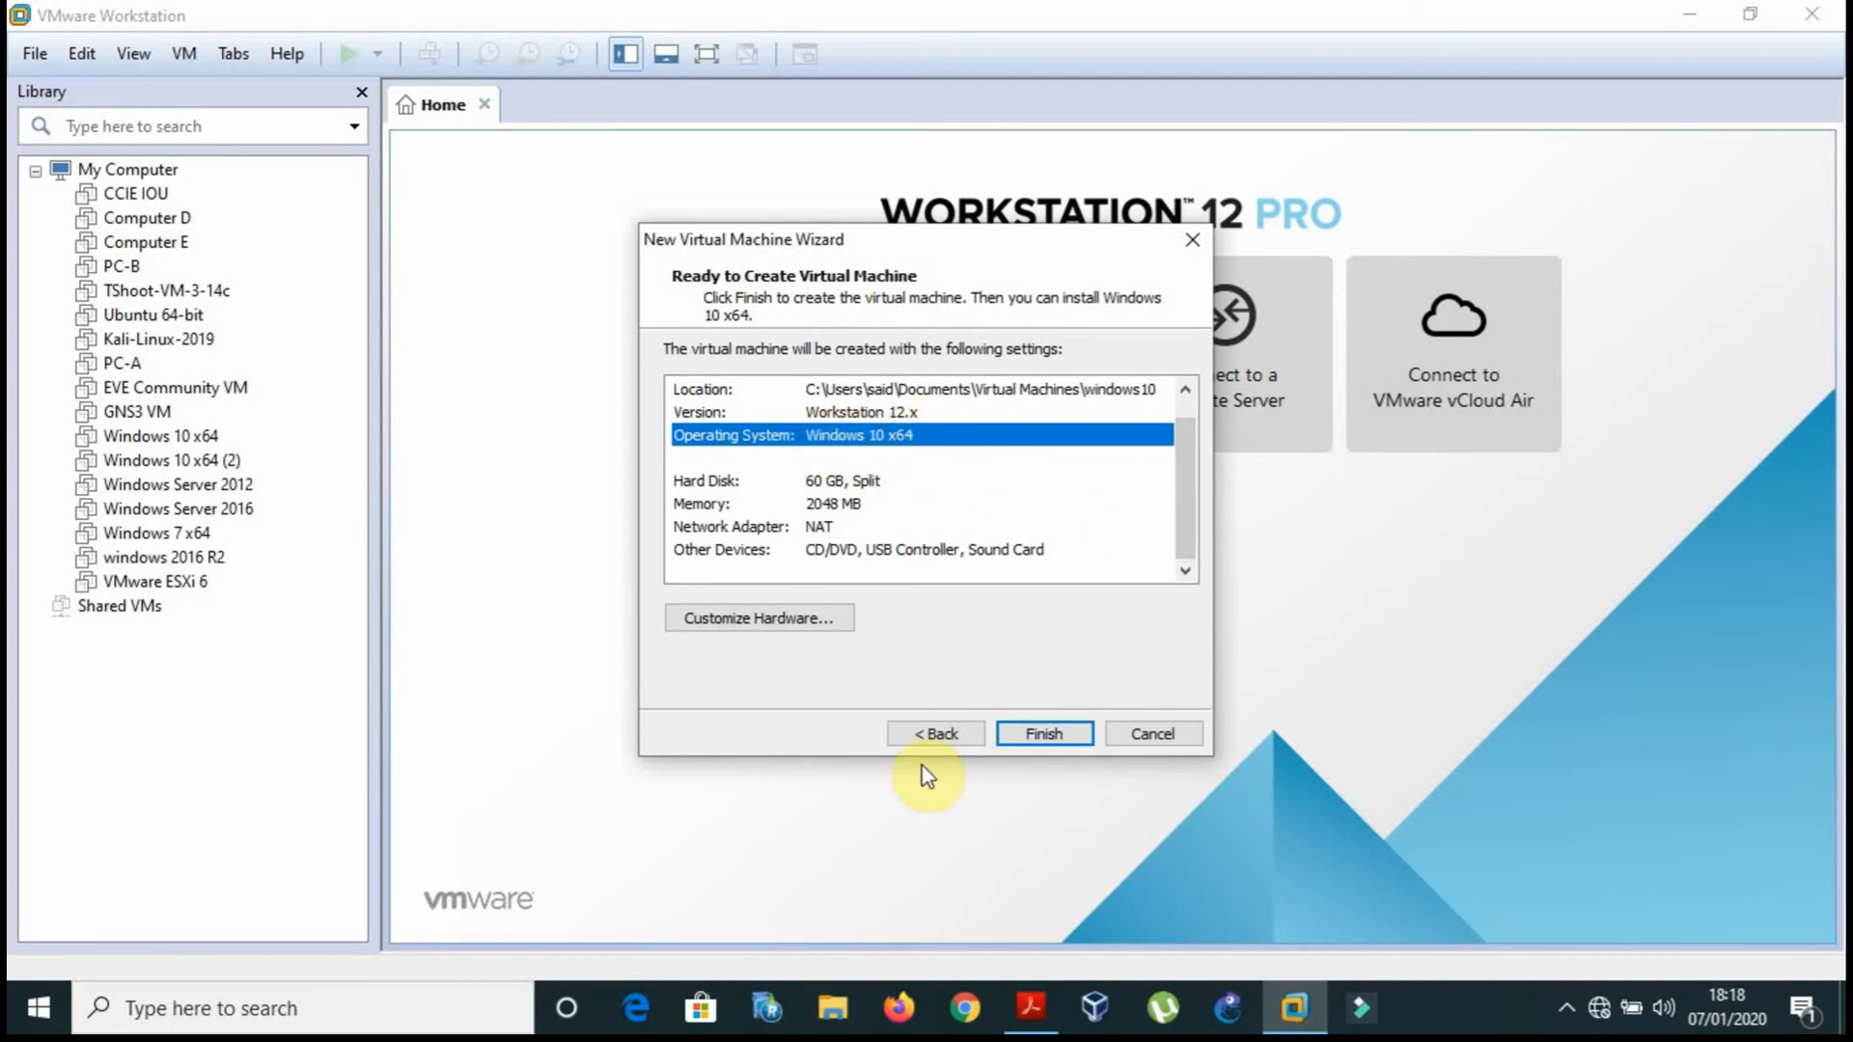
Step: Go back to the guest operating system page to recheck the Windows 10 x64 selection, and return to the settings summary
{"action": "left_click", "coordinate": [927, 736]}
{"action": "left_click", "coordinate": [927, 737]}
{"action": "left_click", "coordinate": [927, 736]}
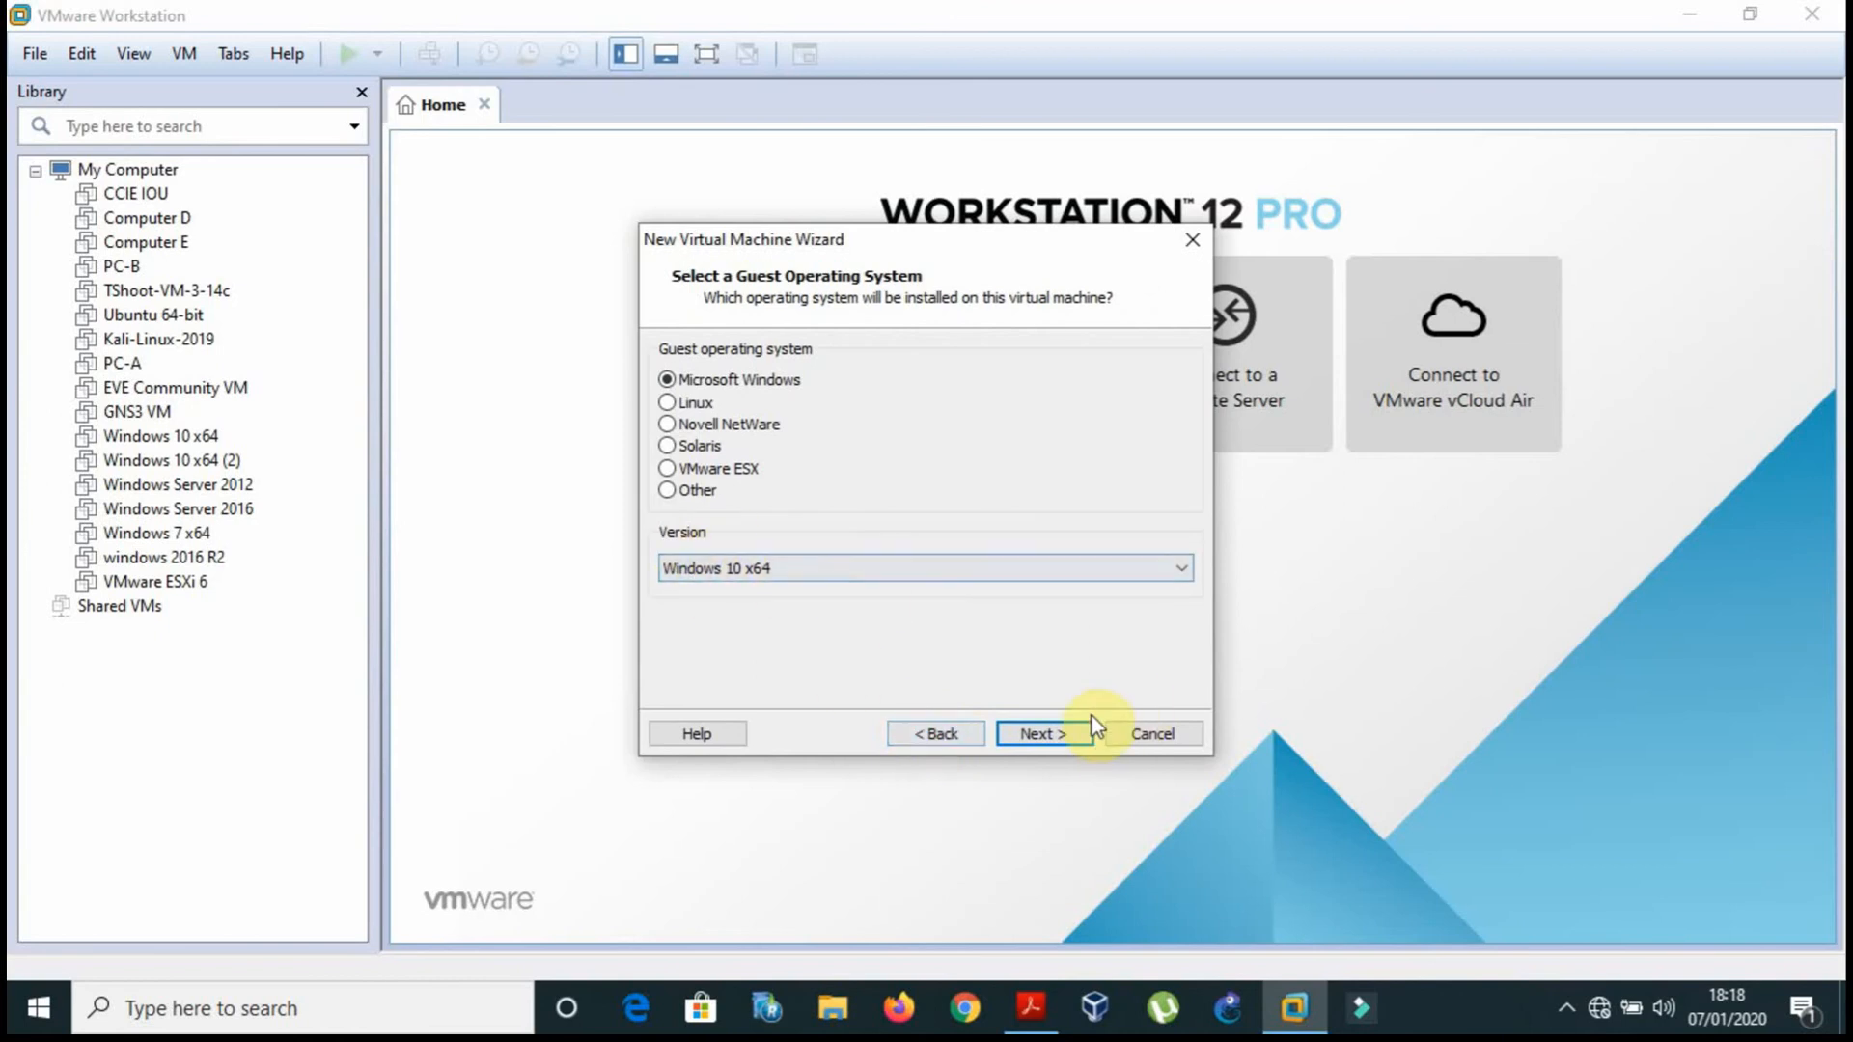
{"action": "left_click", "coordinate": [1067, 734]}
{"action": "left_click", "coordinate": [1067, 734]}
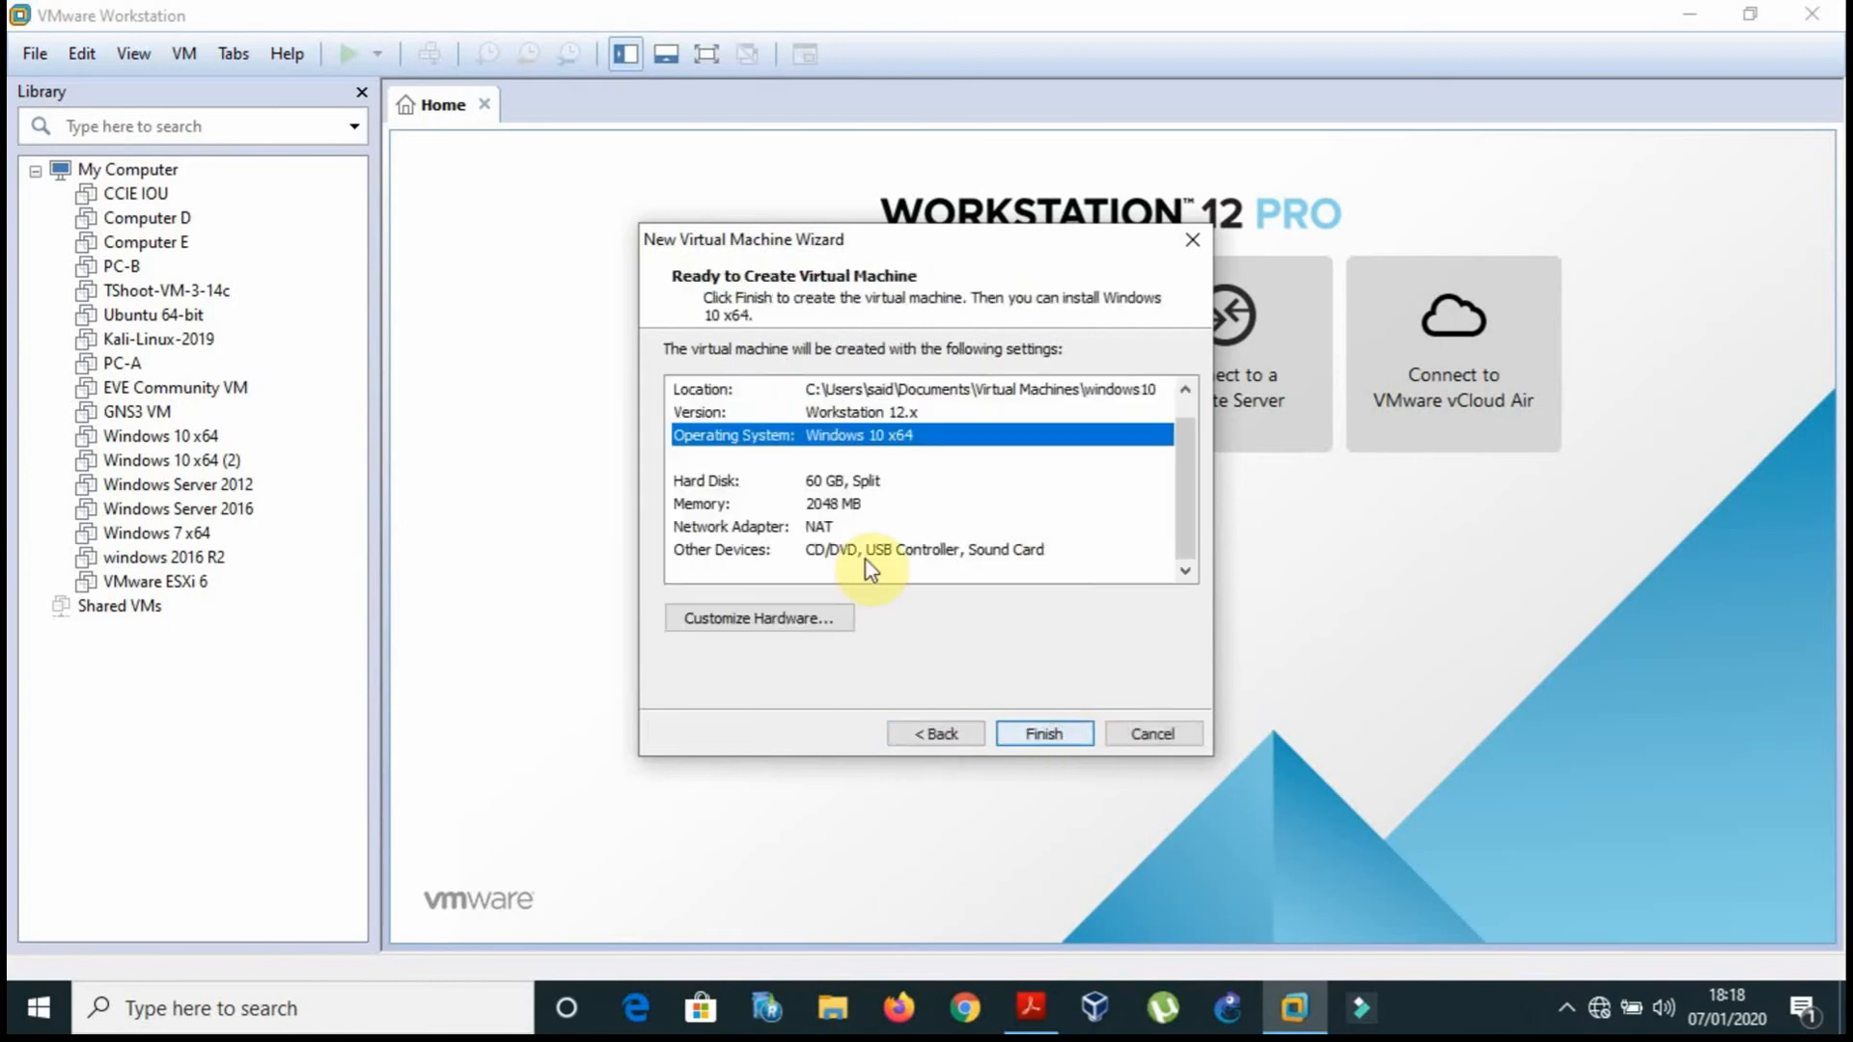
Step: Finish creating the windows10 virtual machine and power it on
{"action": "left_click", "coordinate": [1056, 736]}
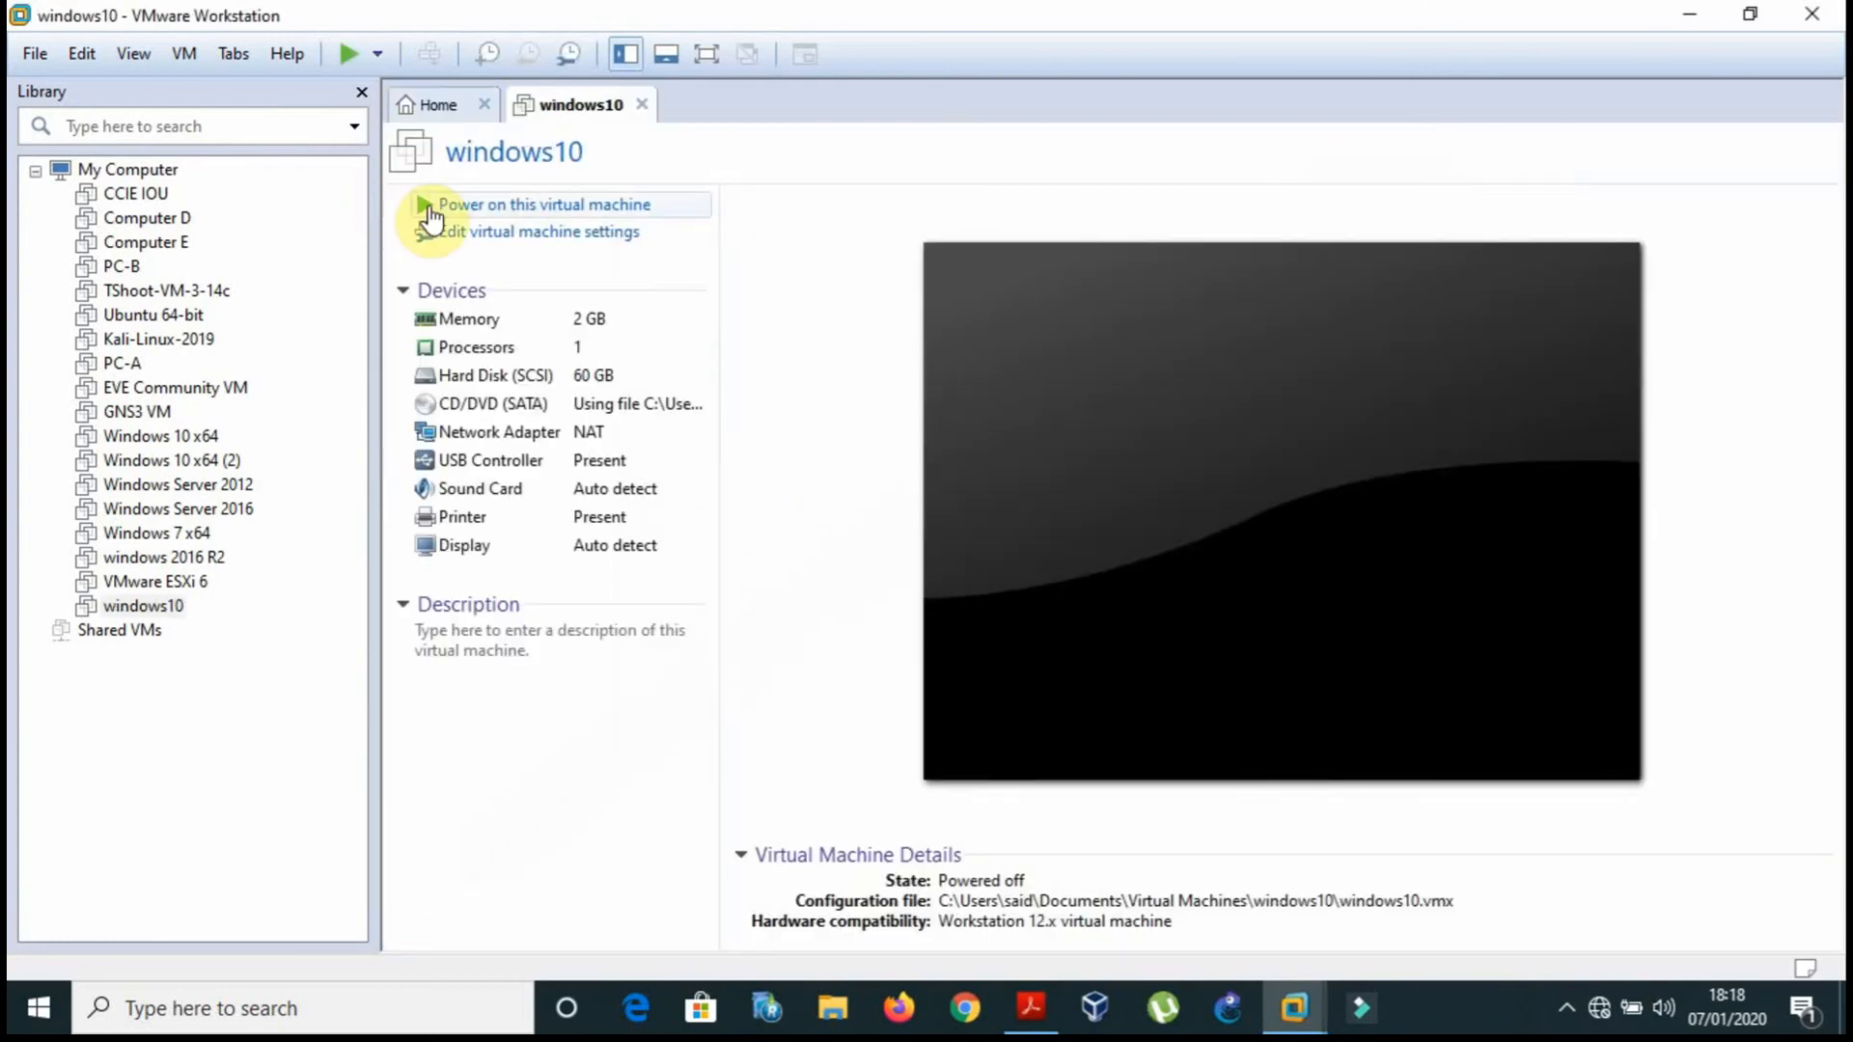
{"action": "left_click", "coordinate": [429, 208]}
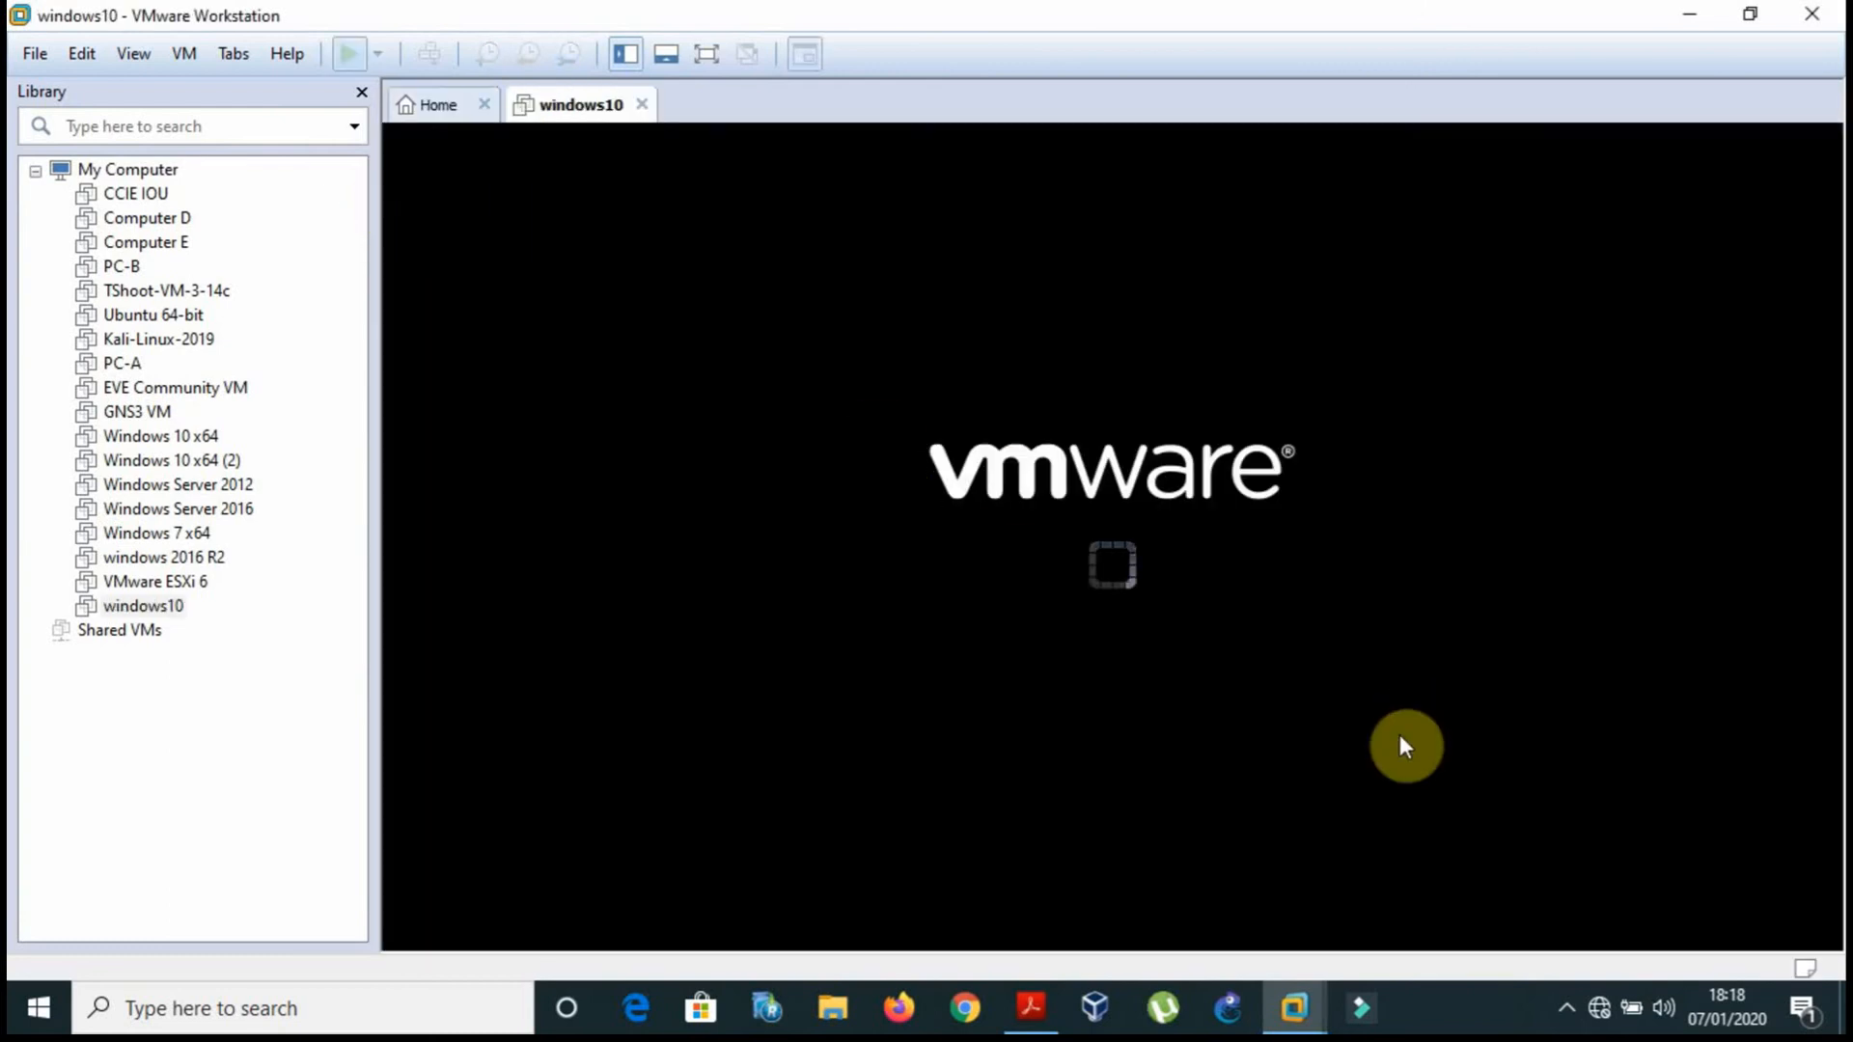
Step: Switch to the 70-698 guide in Adobe Acrobat Reader and read the "Choosing Between an Upgrade and a Clean Installation" section
{"action": "left_click", "coordinate": [1033, 1016]}
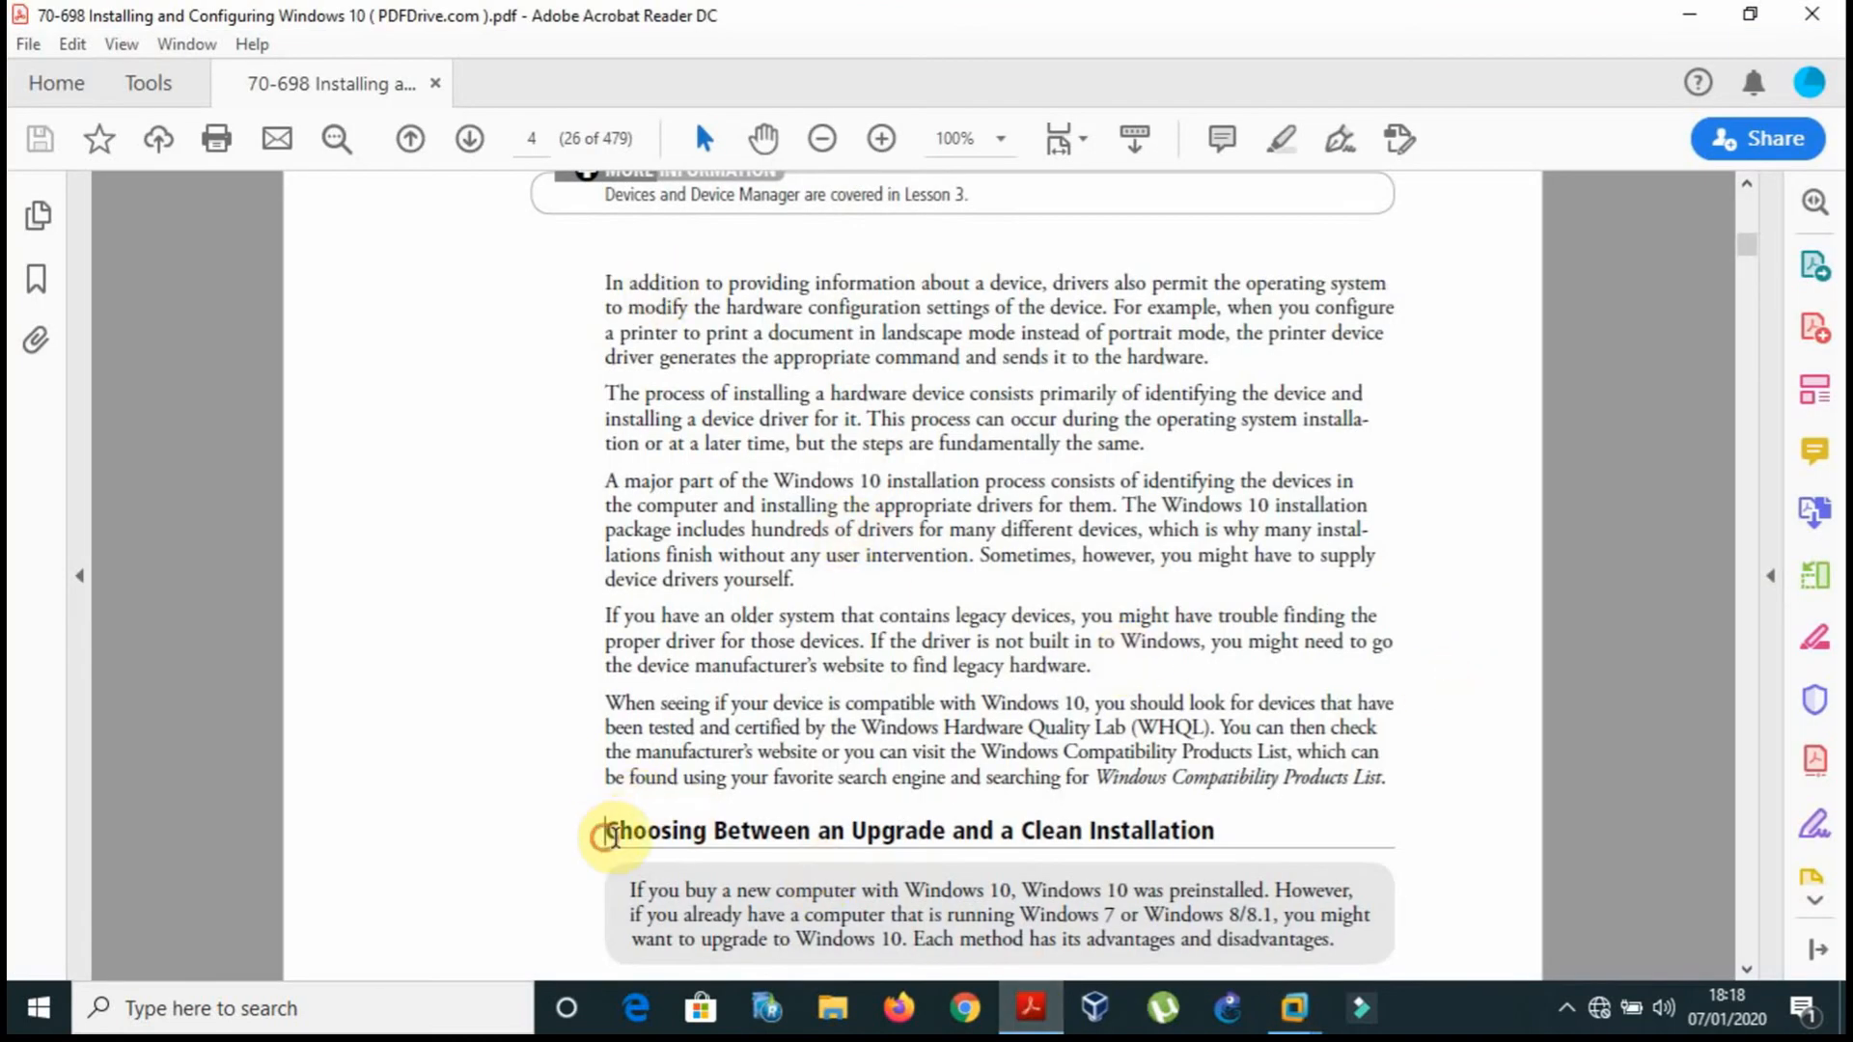
{"action": "left_click_drag", "start_coordinate": [608, 829], "coordinate": [1242, 831]}
{"action": "left_click", "coordinate": [1303, 842]}
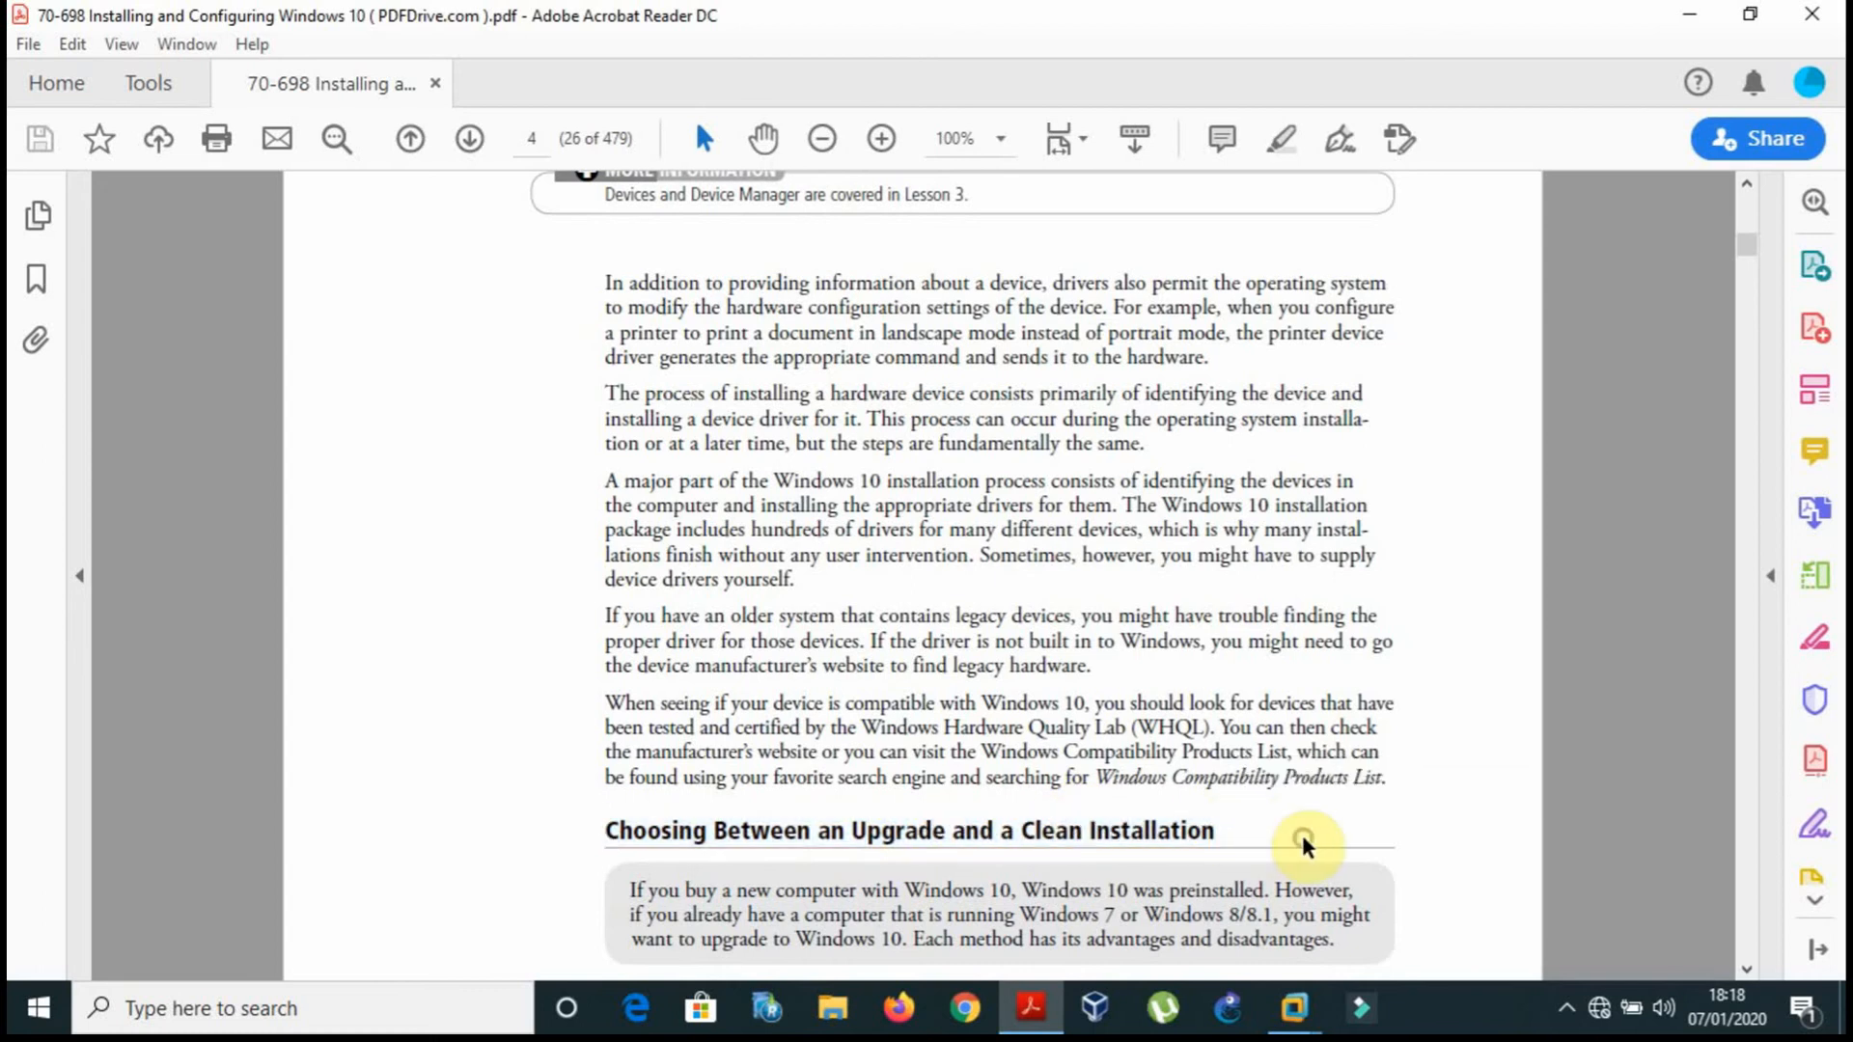
{"action": "scroll", "coordinate": [1303, 847], "scroll_direction": "down", "scroll_amount": 2}
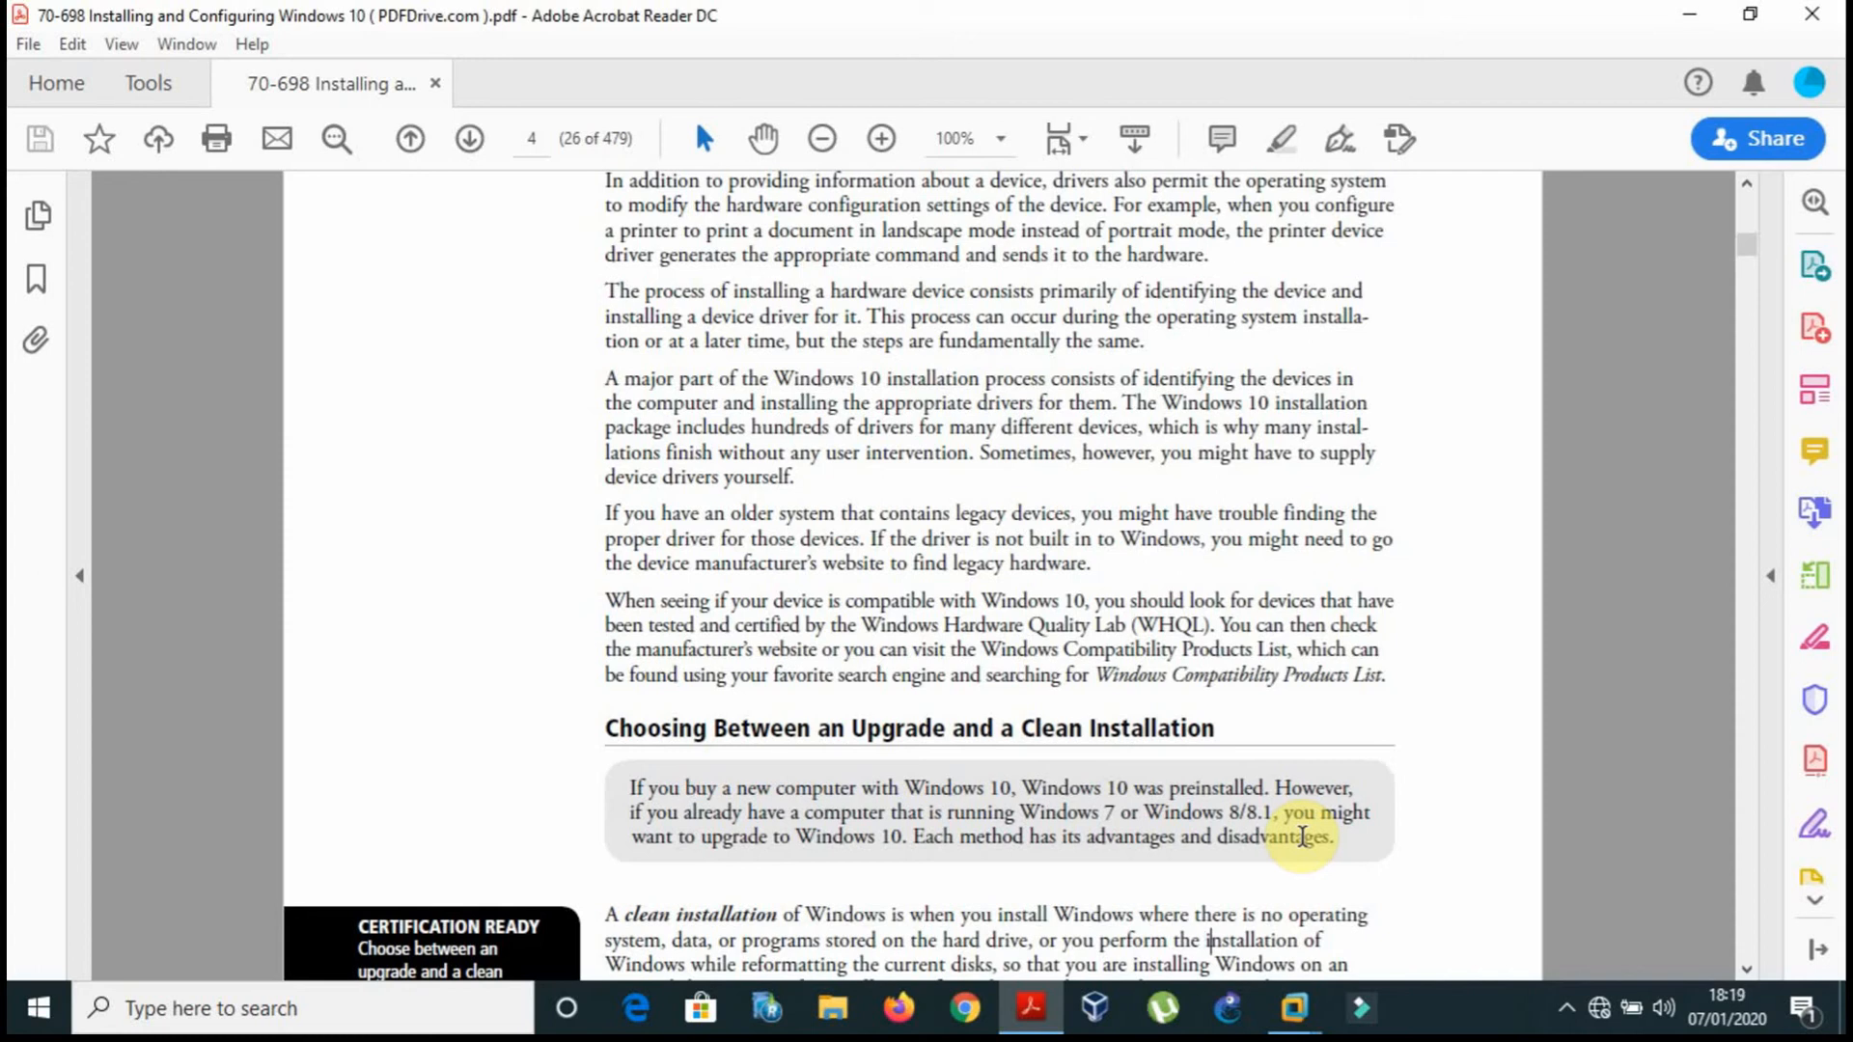
{"action": "scroll", "coordinate": [1302, 836], "scroll_direction": "down", "scroll_amount": 1}
{"action": "scroll", "coordinate": [1303, 836], "scroll_direction": "down", "scroll_amount": 1}
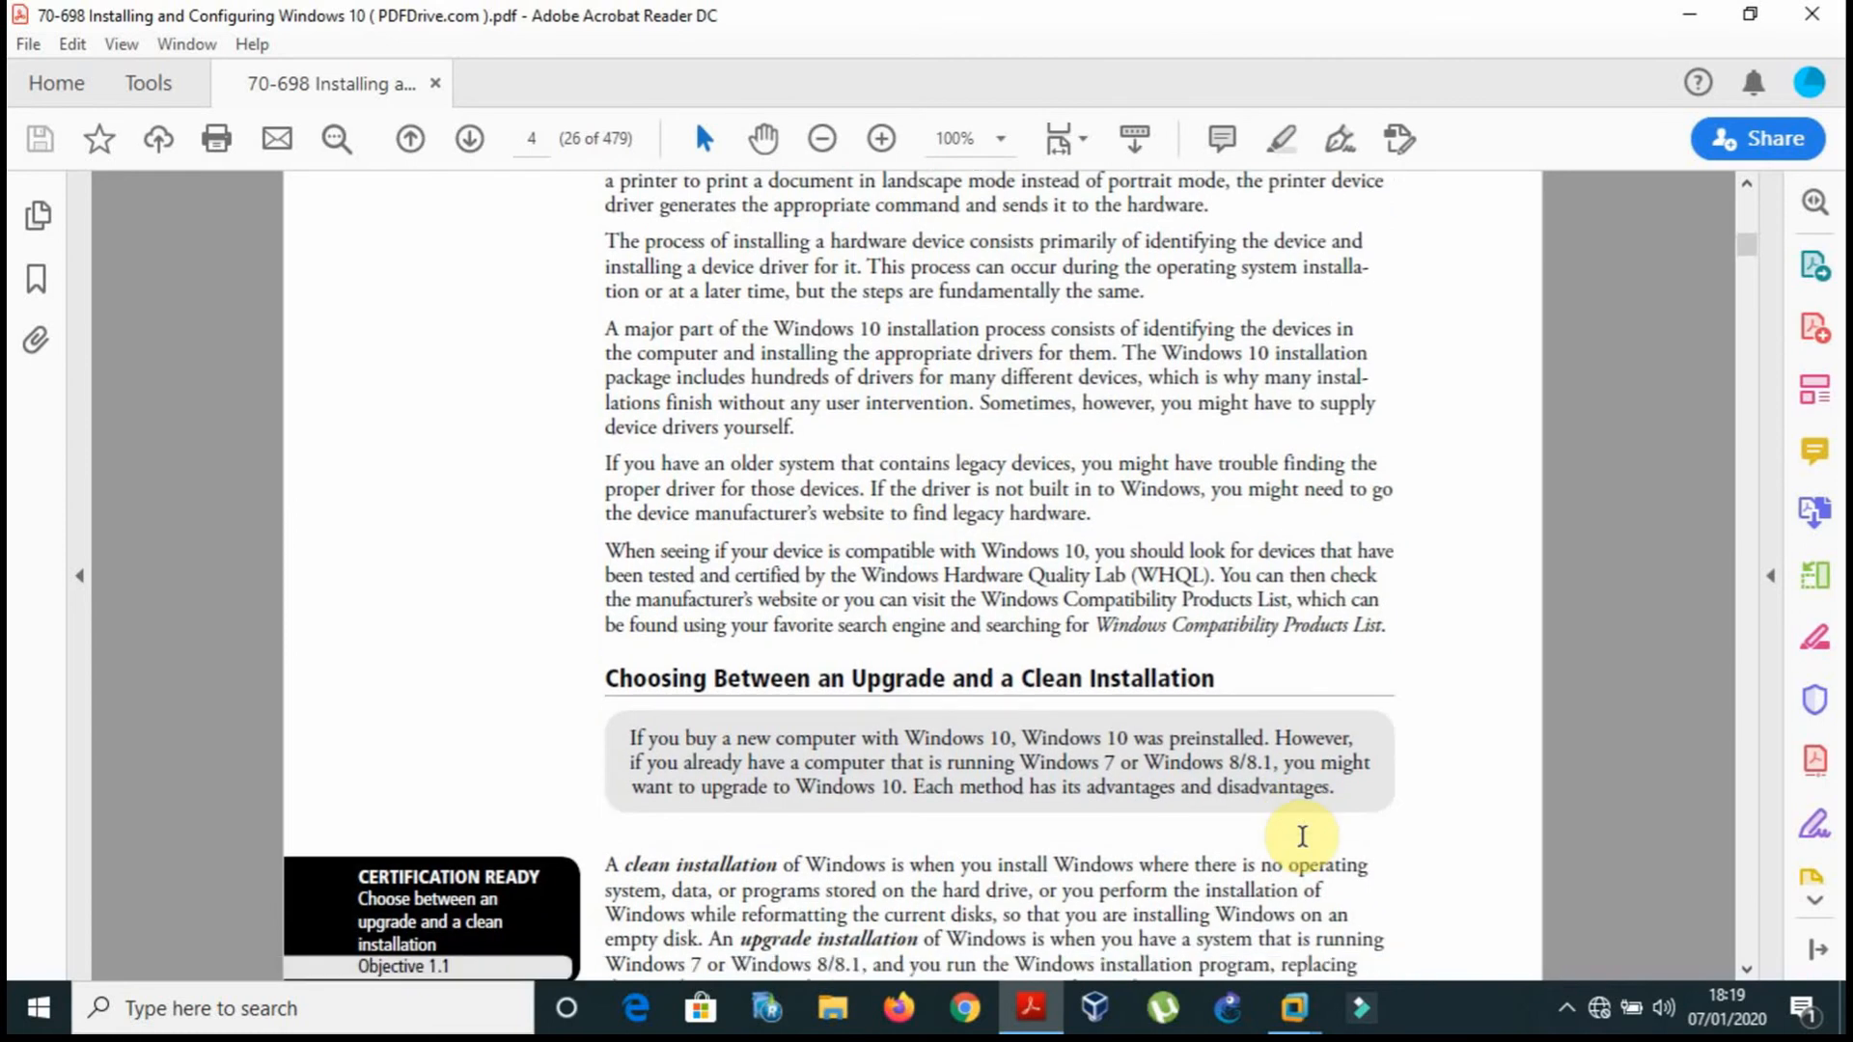
{"action": "scroll", "coordinate": [1302, 836], "scroll_direction": "down", "scroll_amount": 3}
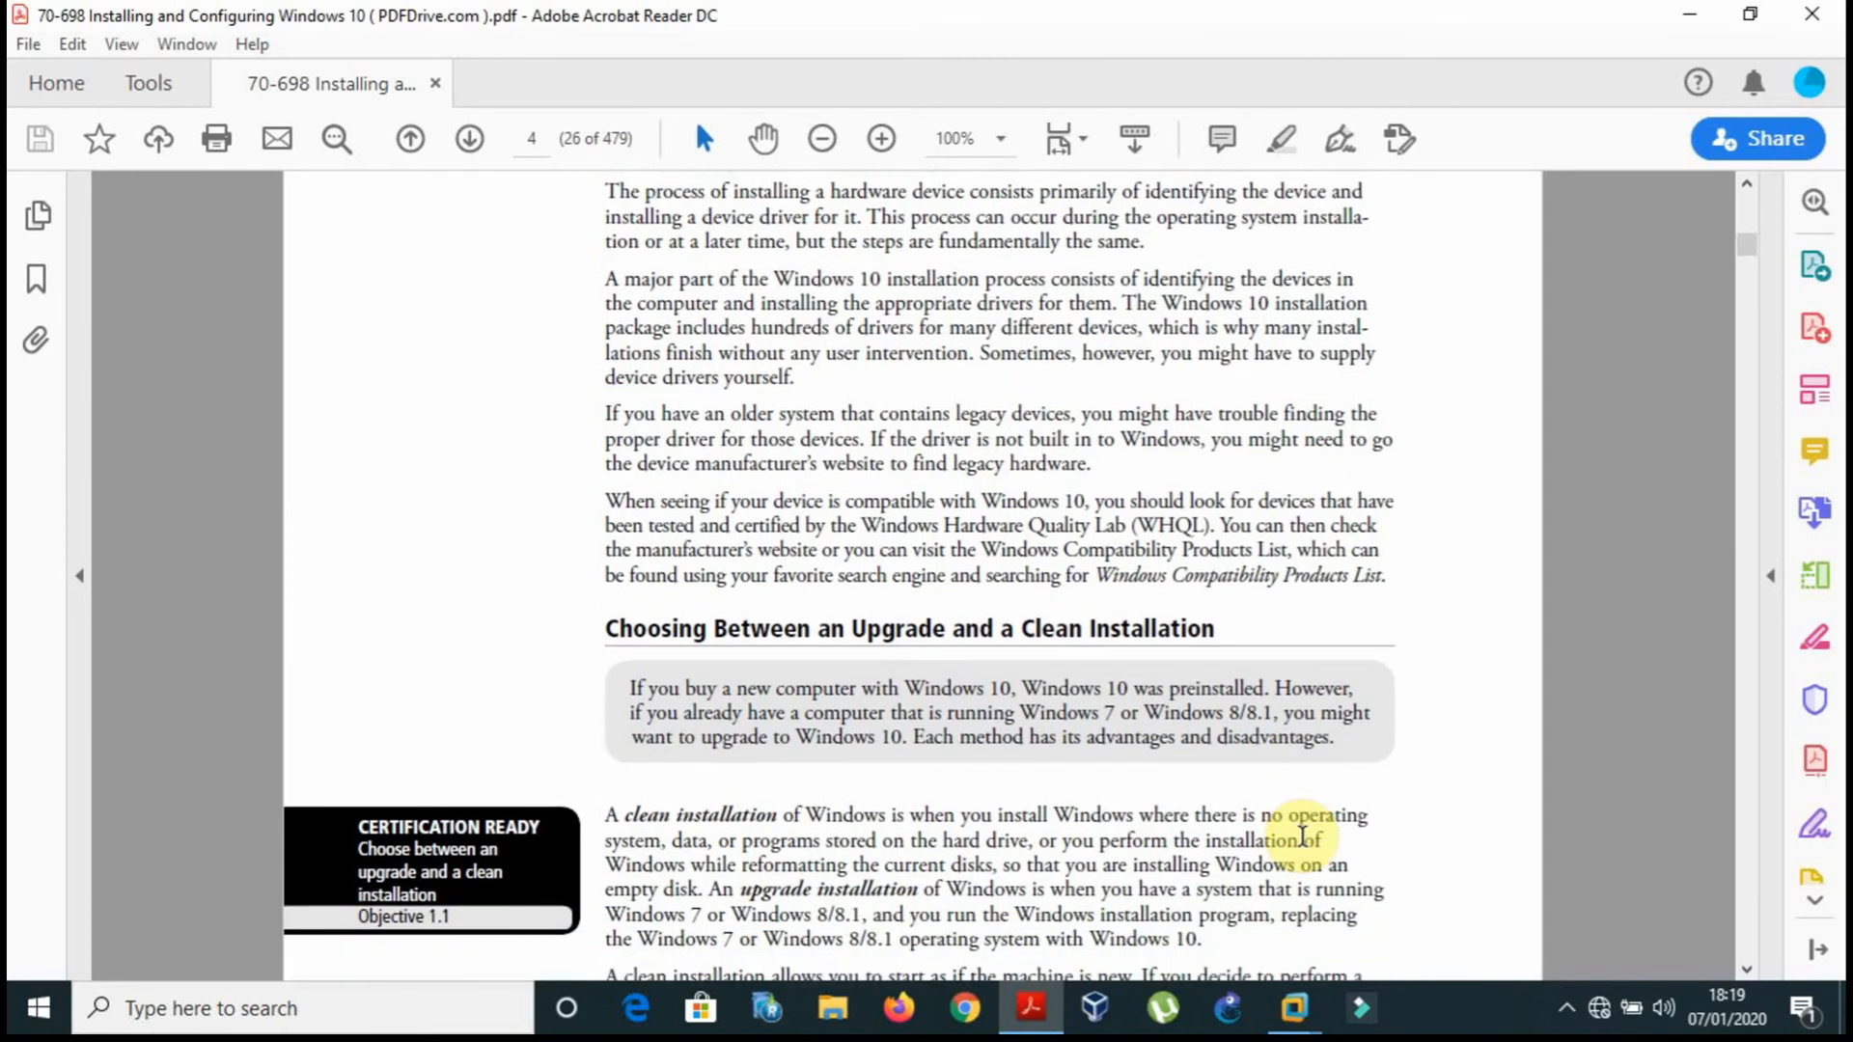
{"action": "scroll", "coordinate": [1302, 836], "scroll_direction": "down", "scroll_amount": 2}
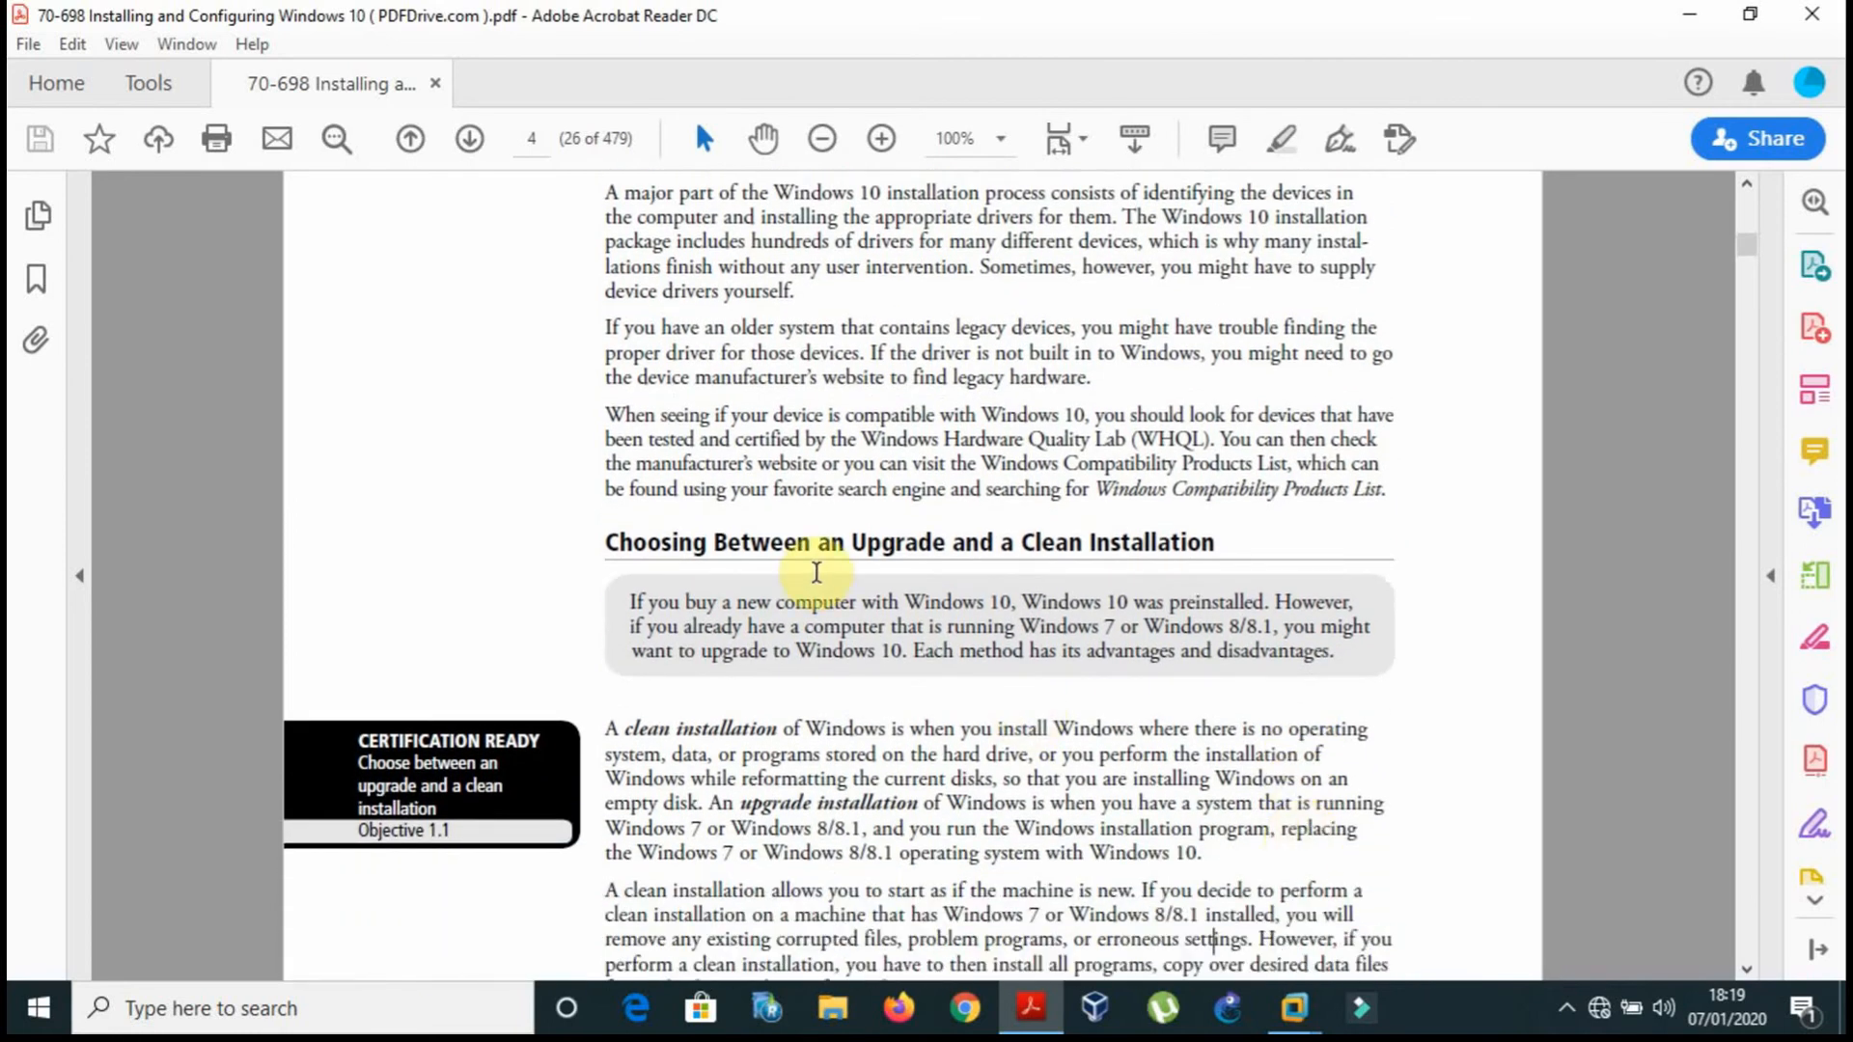
Step: Point out "Upgrade" and "a Clean Installation" in the section heading by selecting each phrase, and clear the selection
{"action": "left_click_drag", "start_coordinate": [853, 541], "coordinate": [954, 549]}
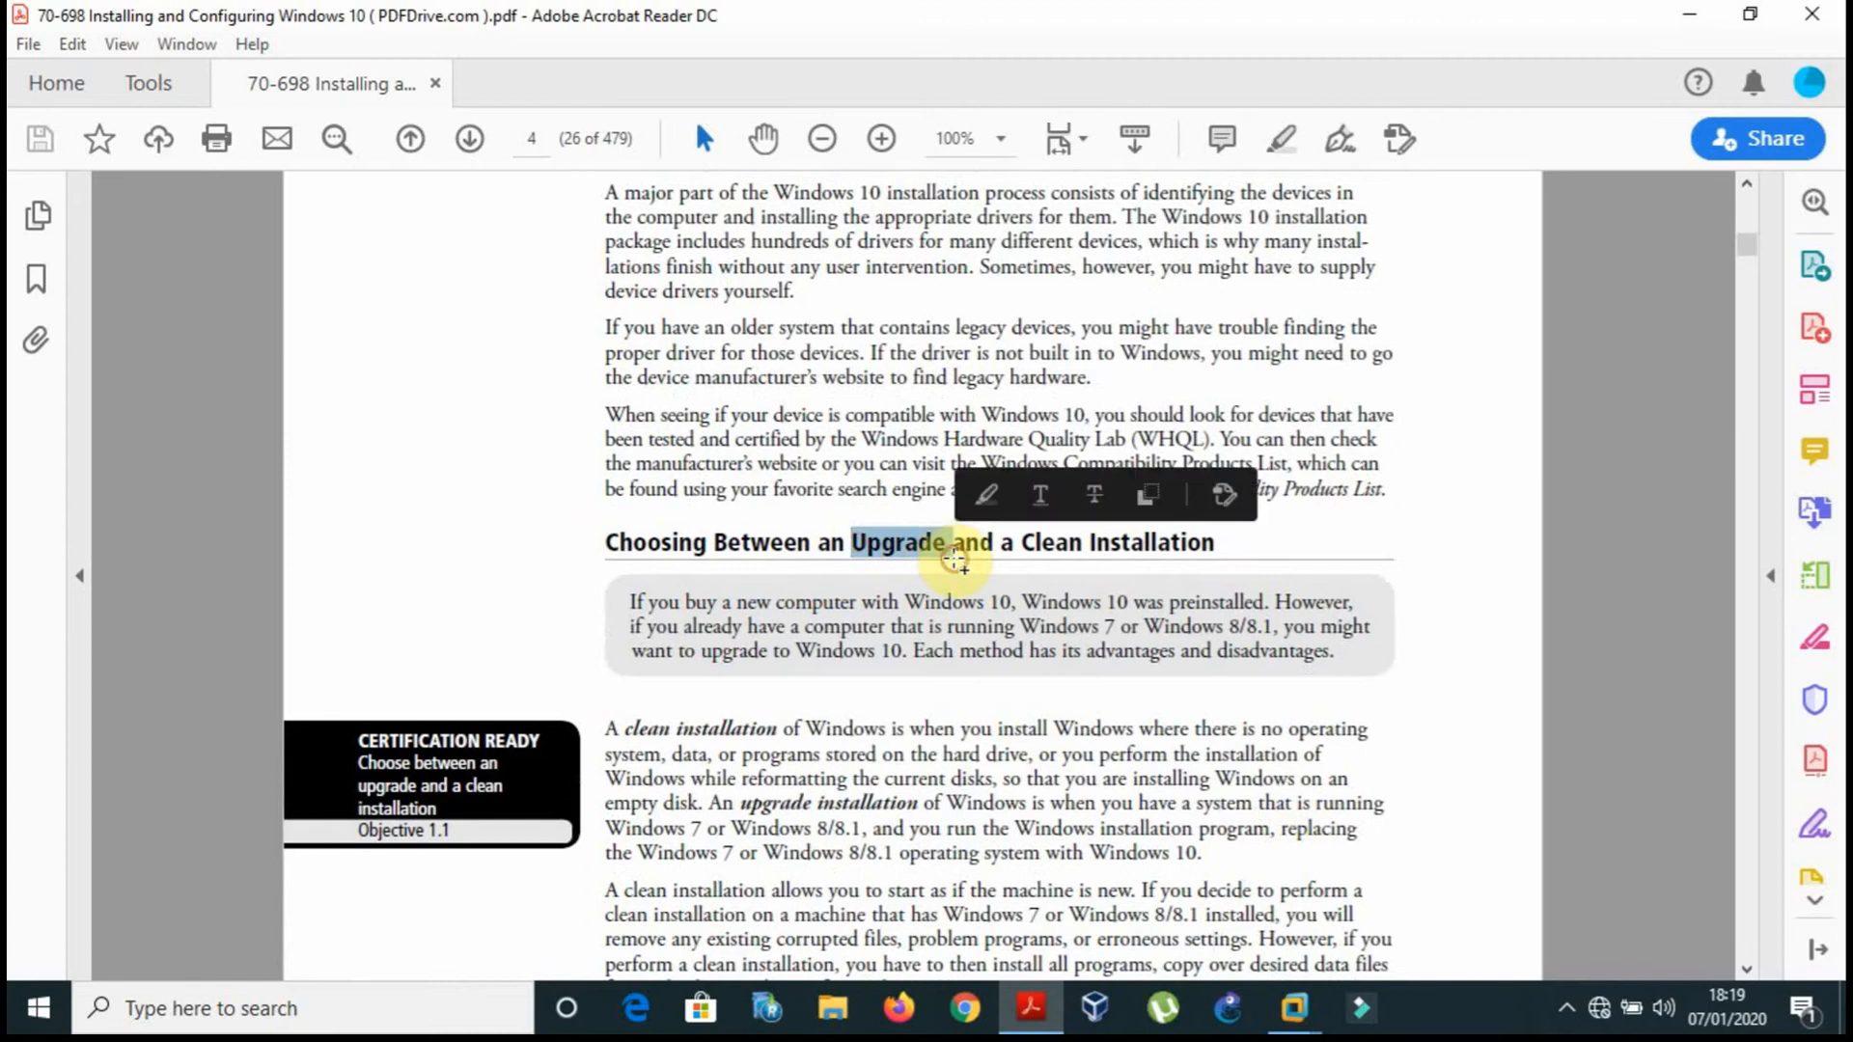
{"action": "left_click", "coordinate": [960, 550]}
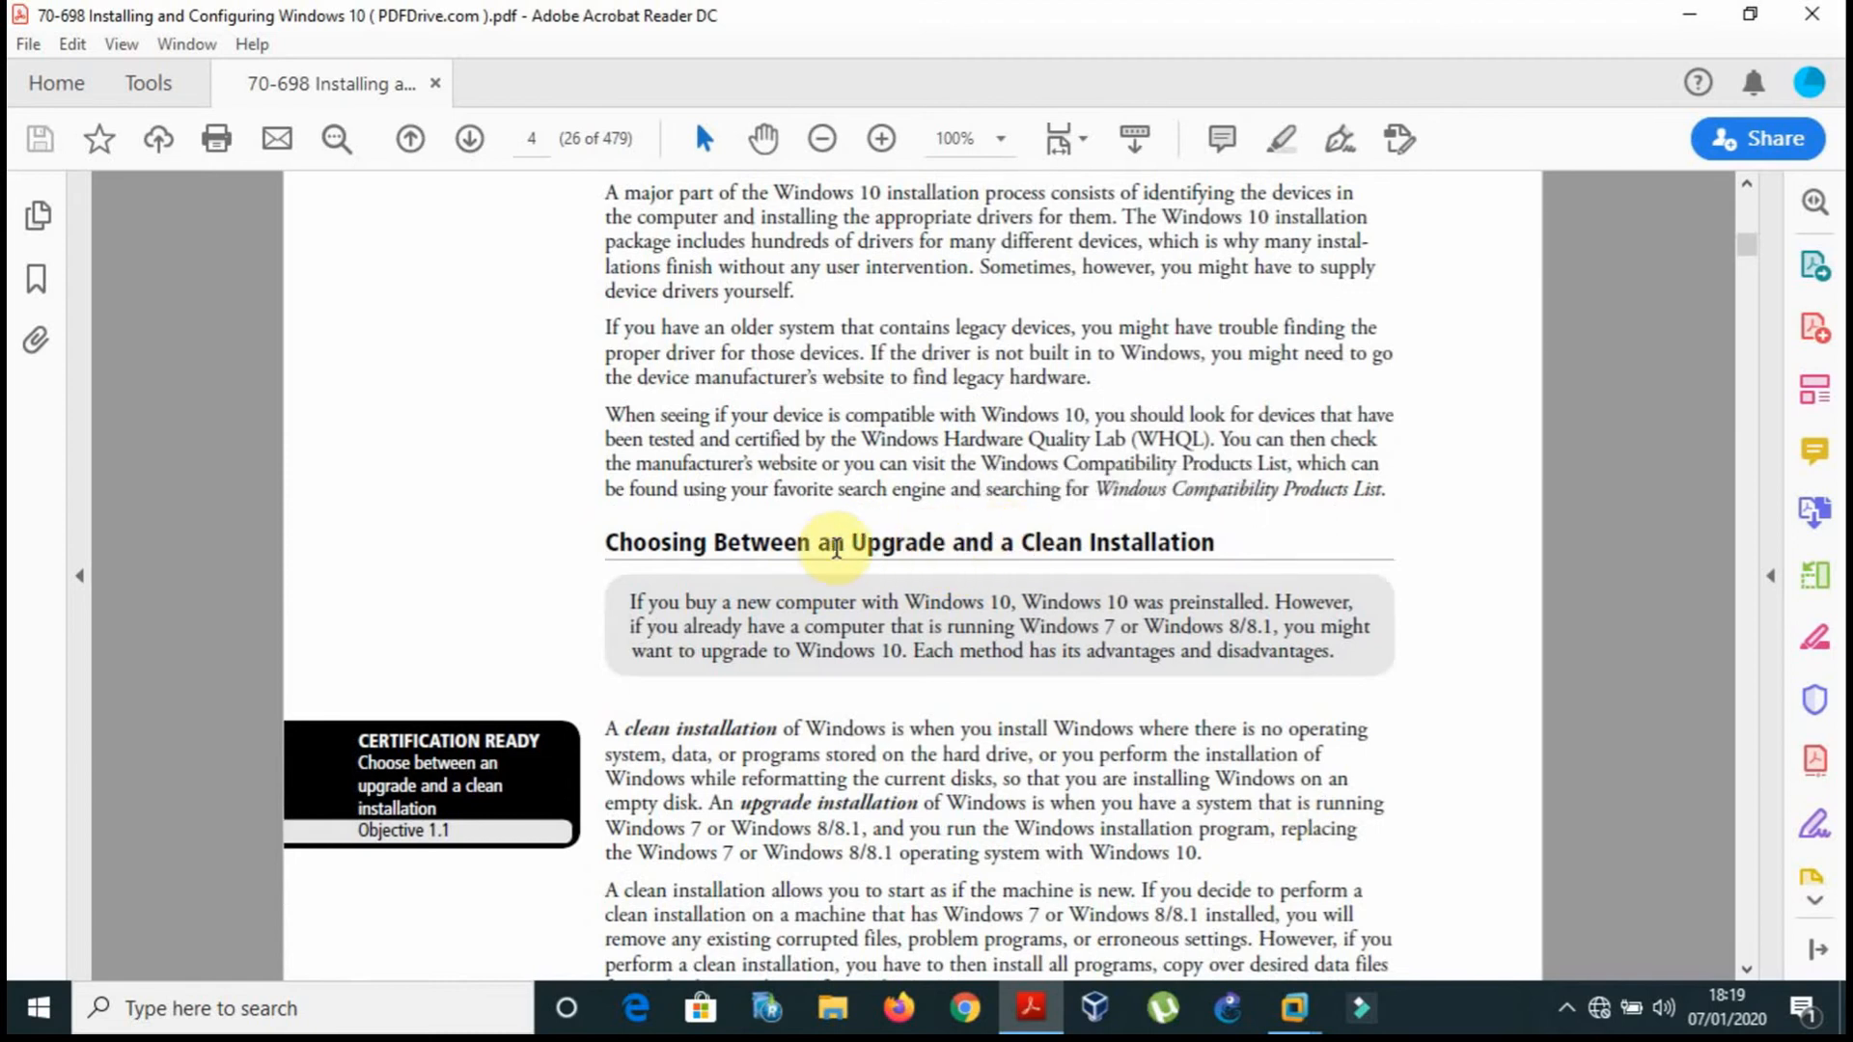
{"action": "left_click_drag", "start_coordinate": [853, 544], "coordinate": [947, 550]}
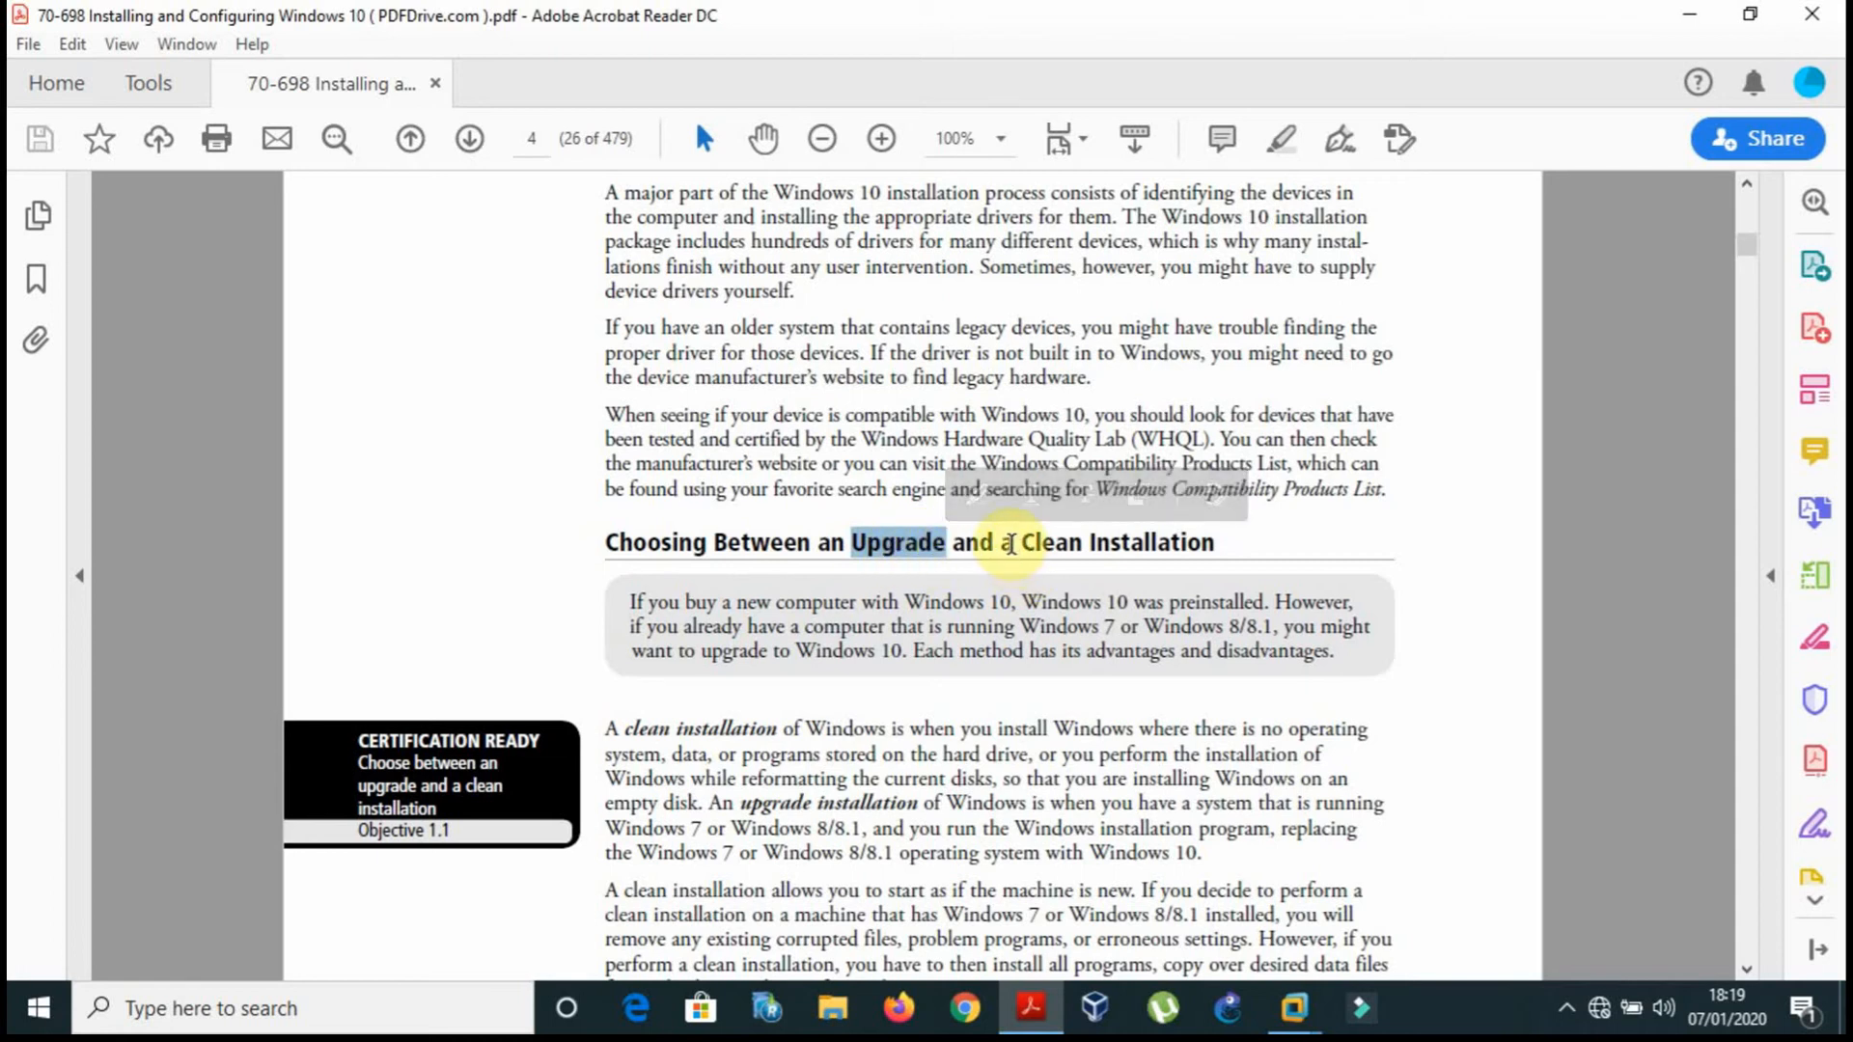
{"action": "left_click_drag", "start_coordinate": [1014, 543], "coordinate": [1218, 546]}
{"action": "left_click", "coordinate": [1274, 549]}
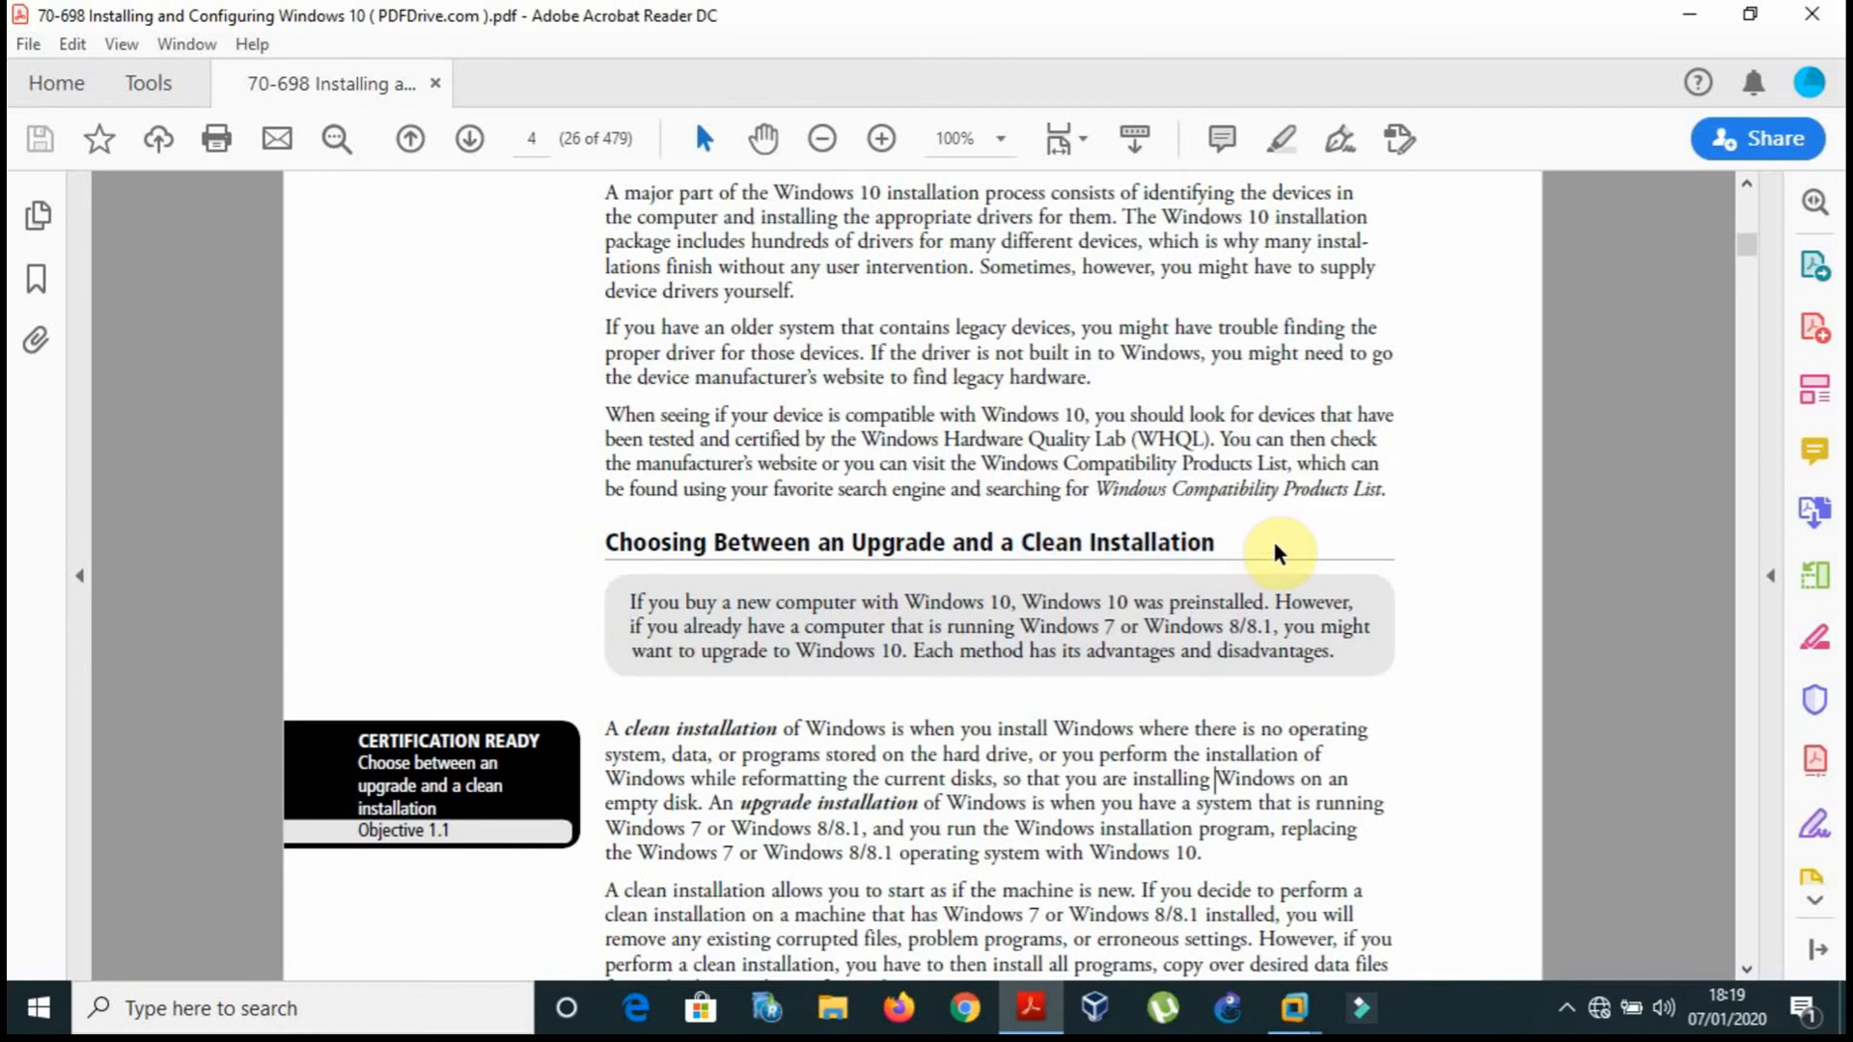
Step: Skim pages 4 and 5 of the guide up to the supported Windows 10 upgrade paths
{"action": "scroll", "coordinate": [1275, 554], "scroll_direction": "up", "scroll_amount": 3}
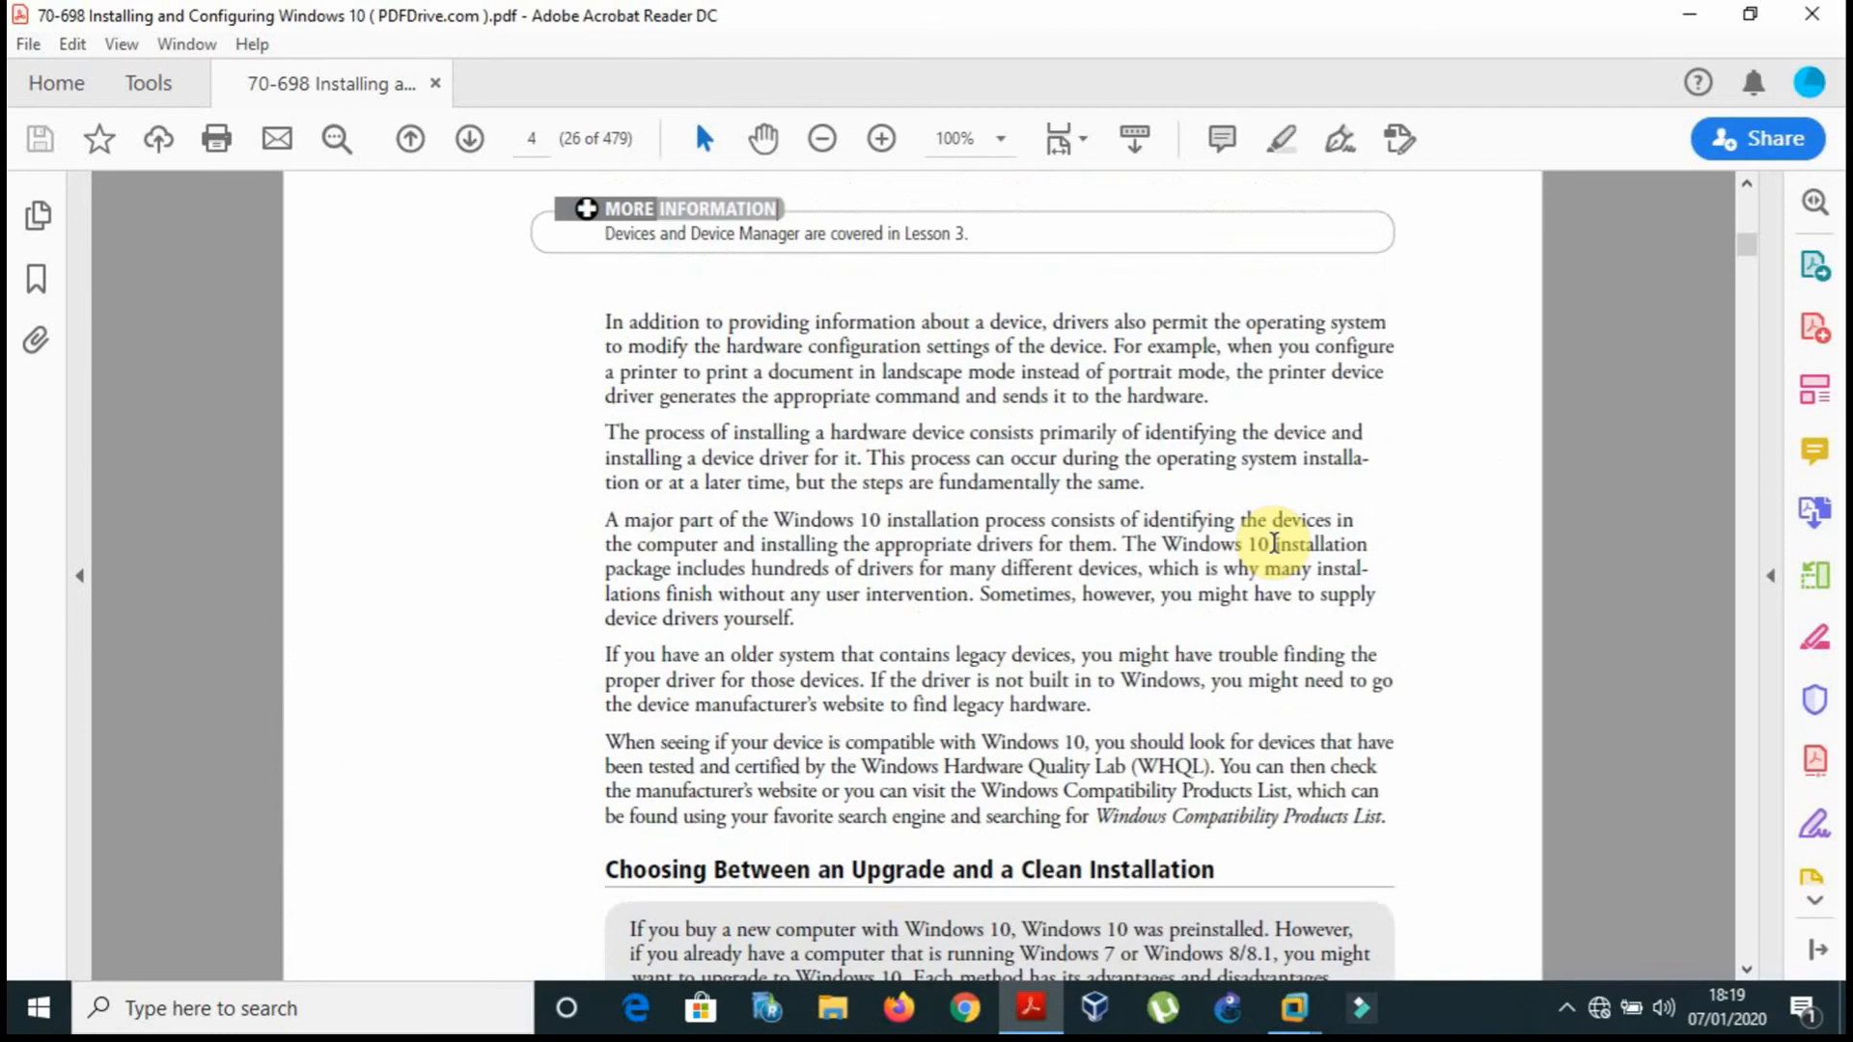
{"action": "scroll", "coordinate": [1274, 543], "scroll_direction": "down", "scroll_amount": 10}
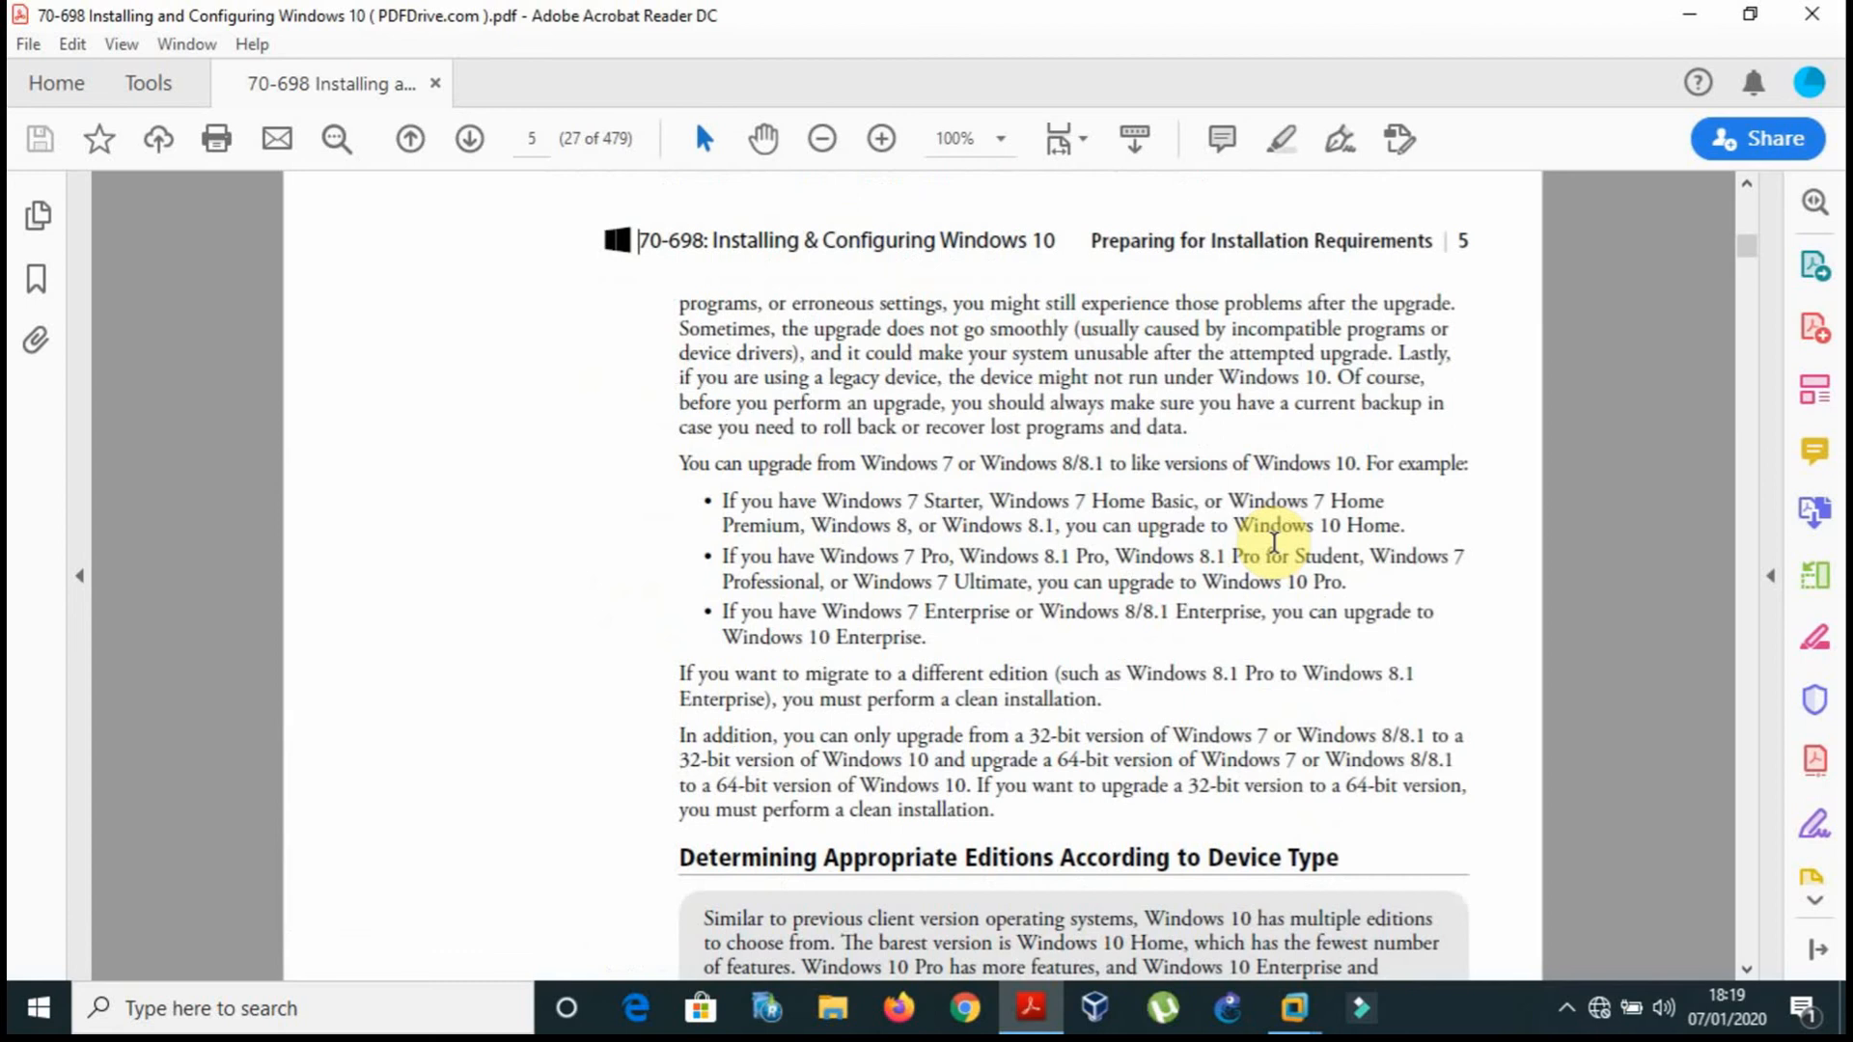
{"action": "scroll", "coordinate": [1274, 543], "scroll_direction": "up", "scroll_amount": 8}
{"action": "scroll", "coordinate": [1274, 543], "scroll_direction": "down", "scroll_amount": 8}
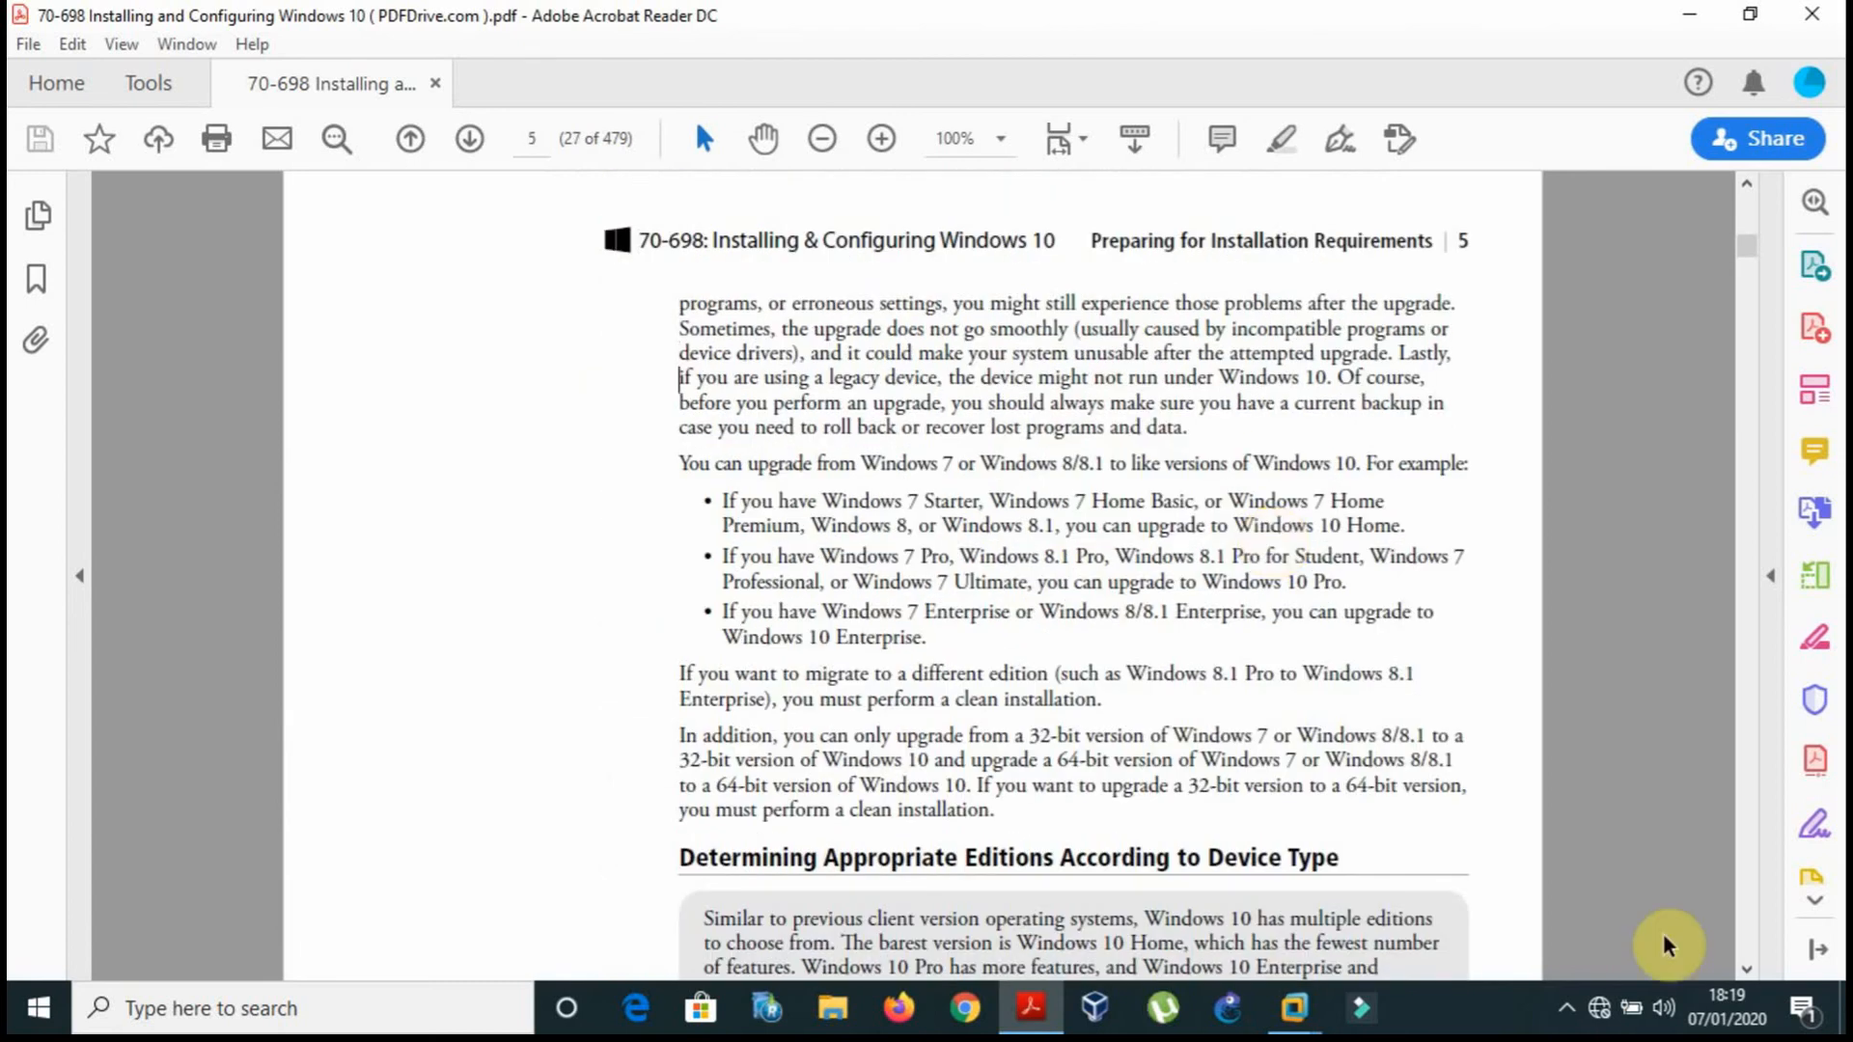
Step: Switch to VMware Workstation and set Windows Setup's time and currency format to English (United Kingdom), keeping English (United States) as the install language
{"action": "mouse_move", "coordinate": [1291, 1029]}
{"action": "left_click", "coordinate": [1486, 845]}
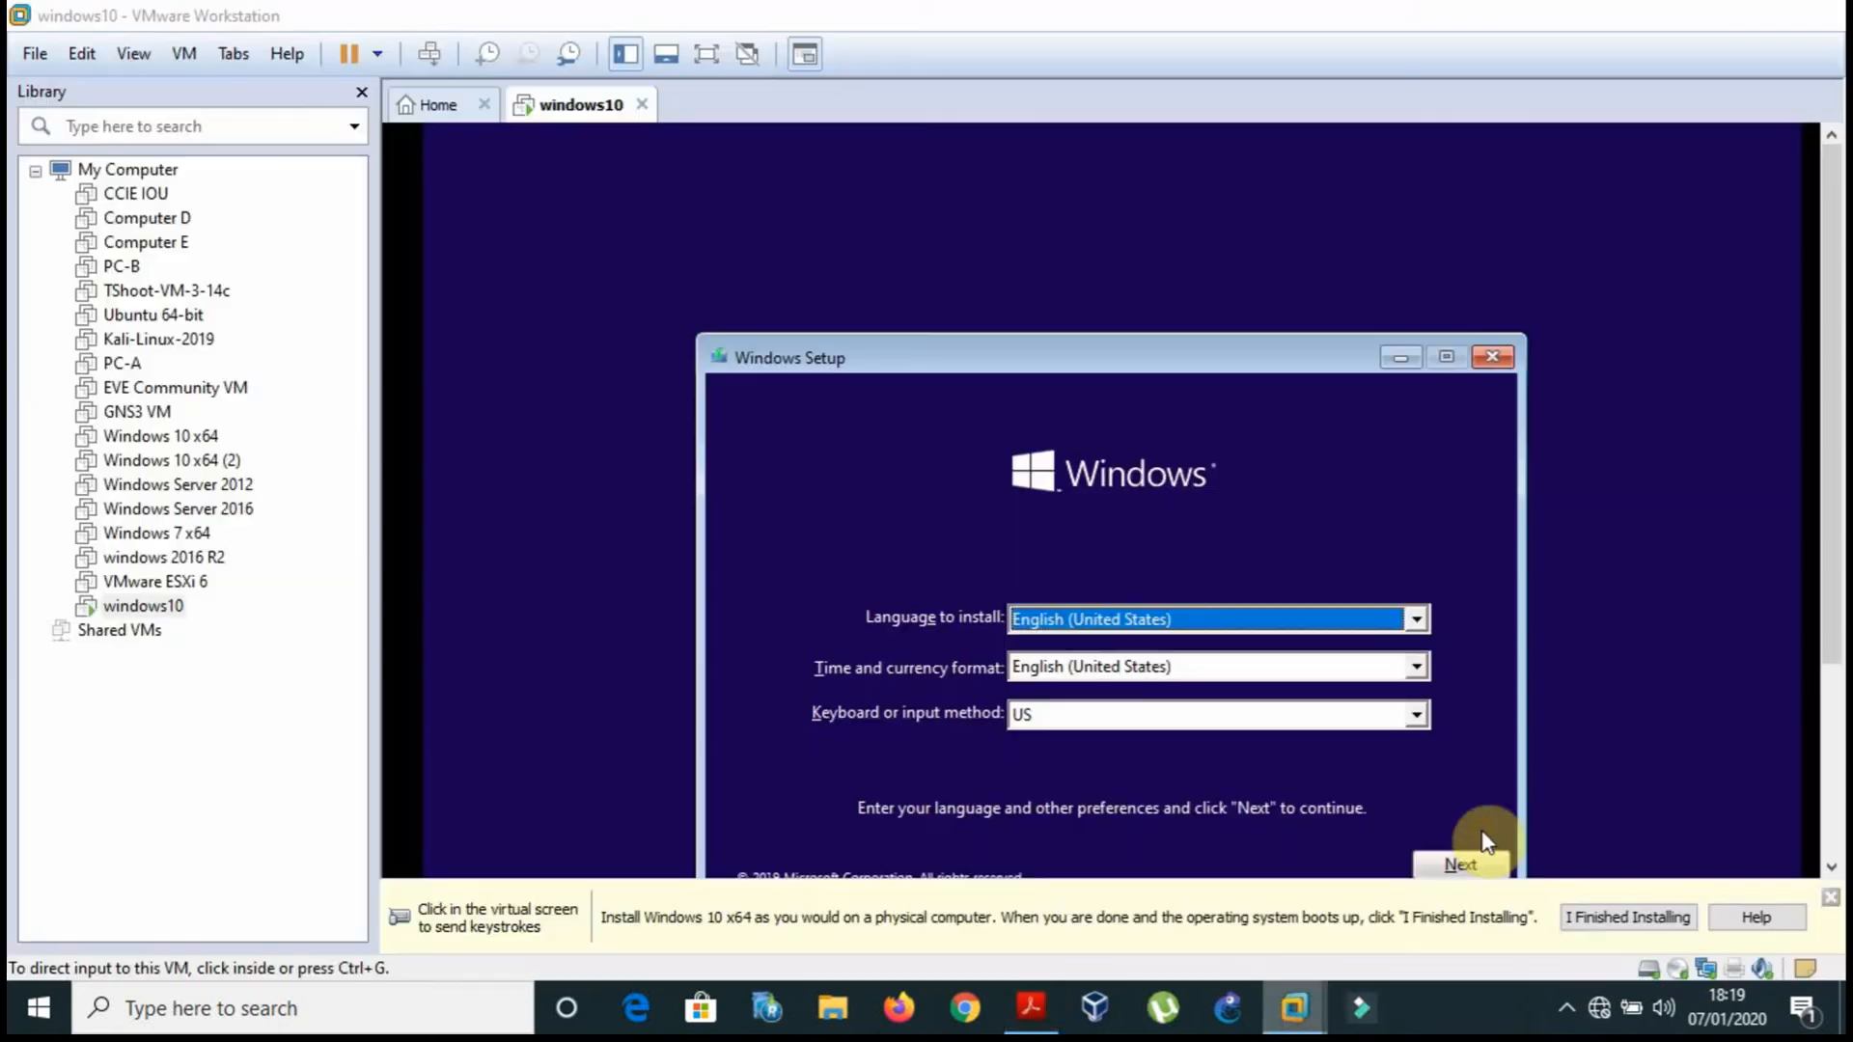
{"action": "left_click", "coordinate": [1079, 357]}
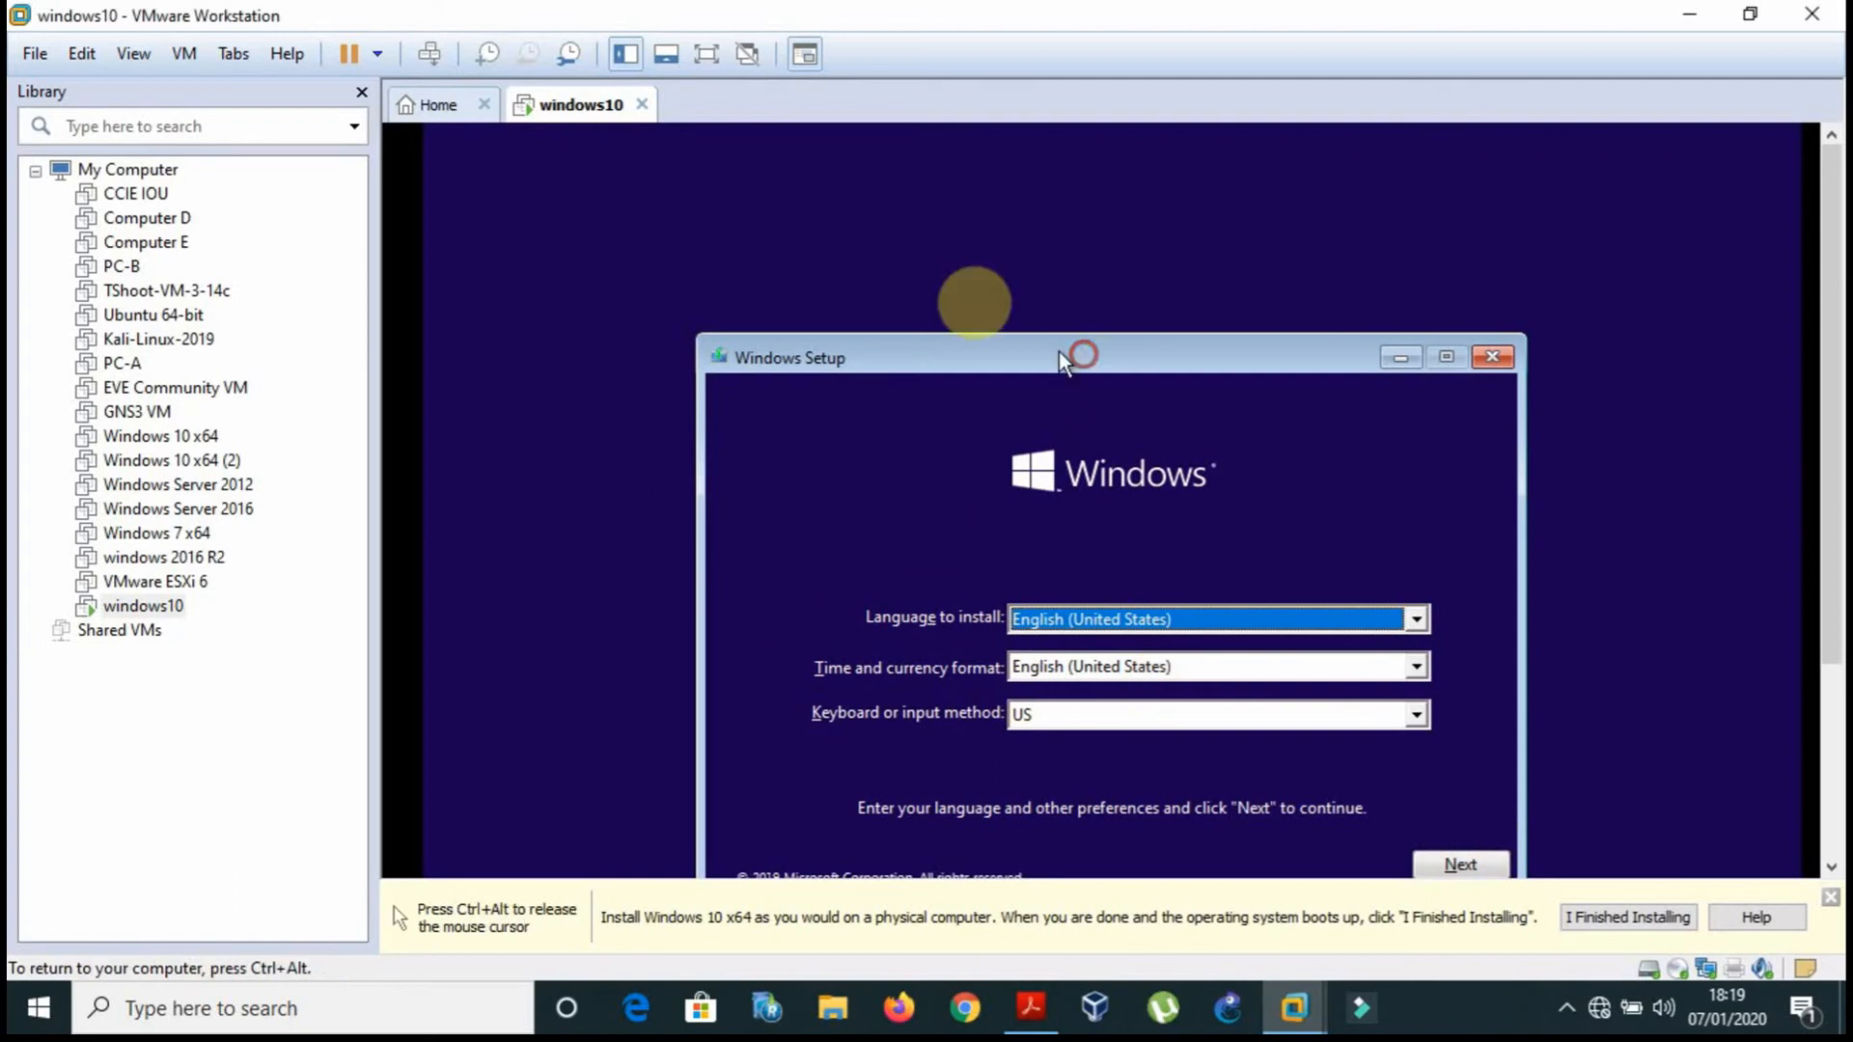
{"action": "key", "text": "ctrl+alt"}
{"action": "left_click_drag", "start_coordinate": [1830, 361], "coordinate": [1830, 529]}
{"action": "left_click", "coordinate": [1018, 444]}
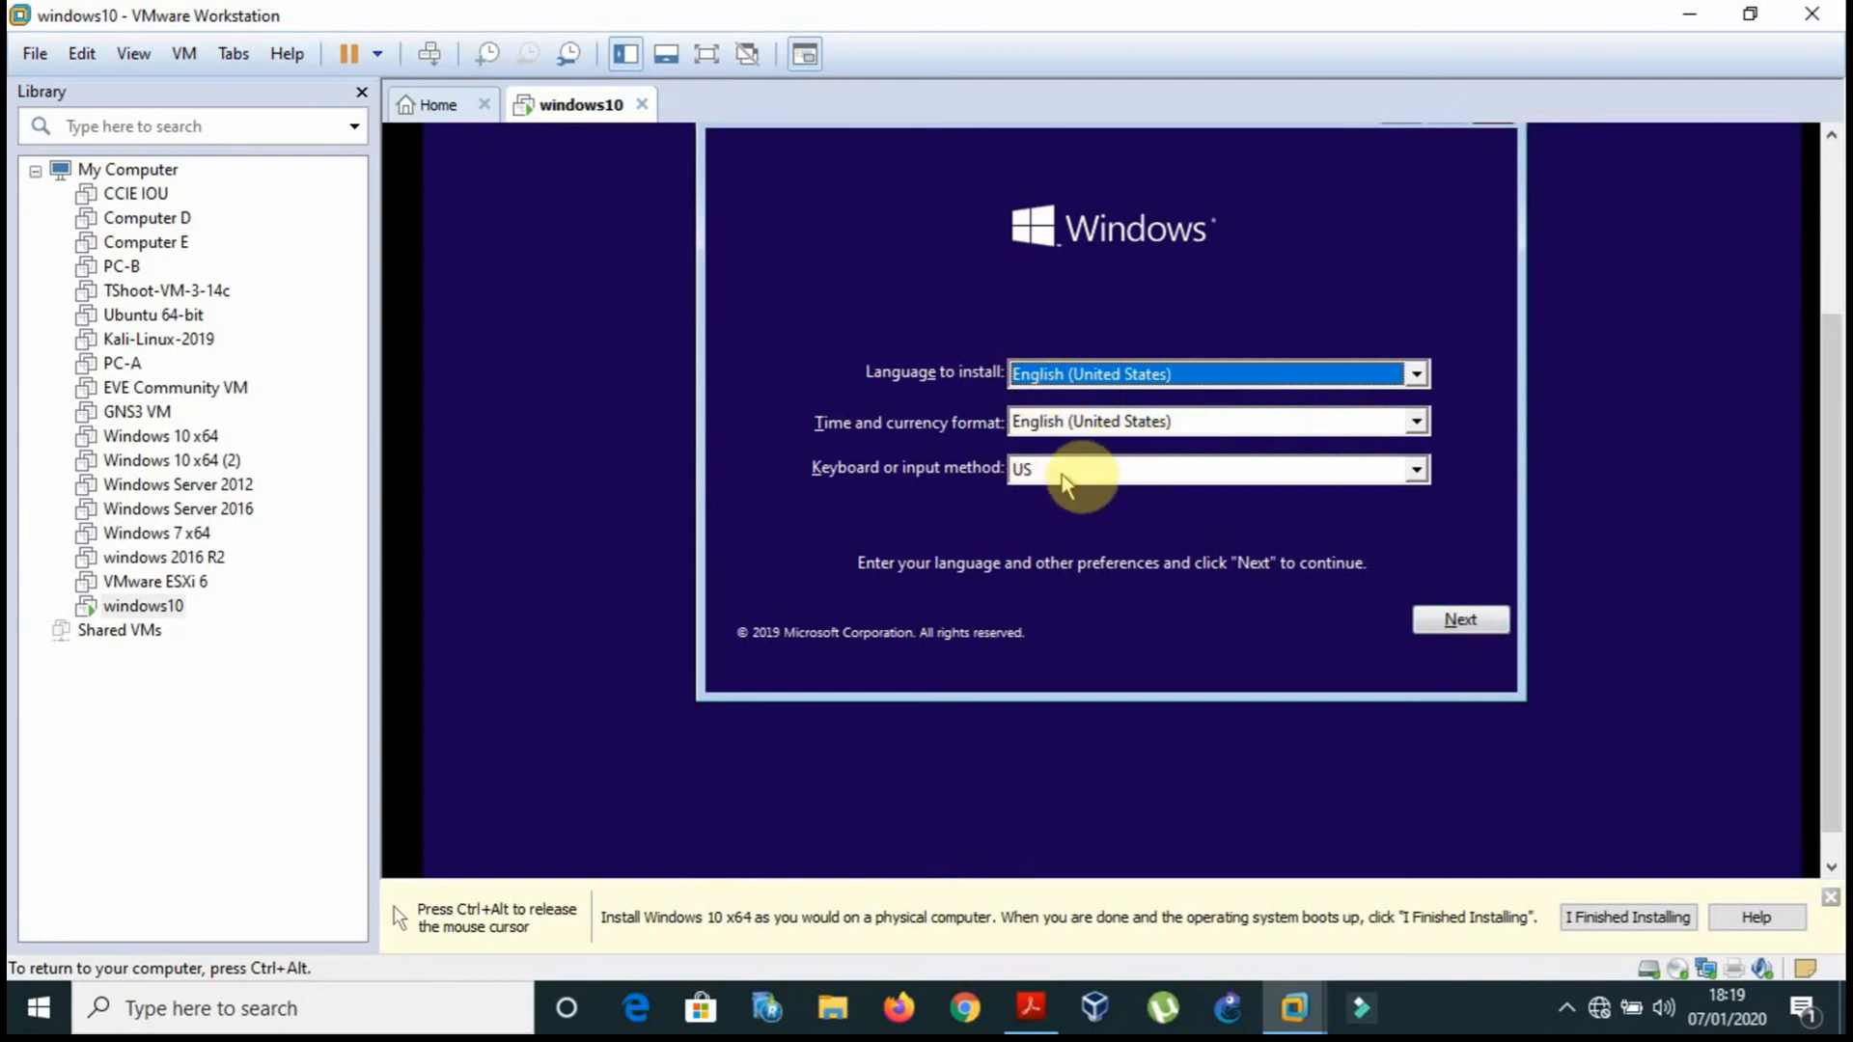
{"action": "left_click", "coordinate": [1179, 373]}
{"action": "left_click", "coordinate": [1180, 379]}
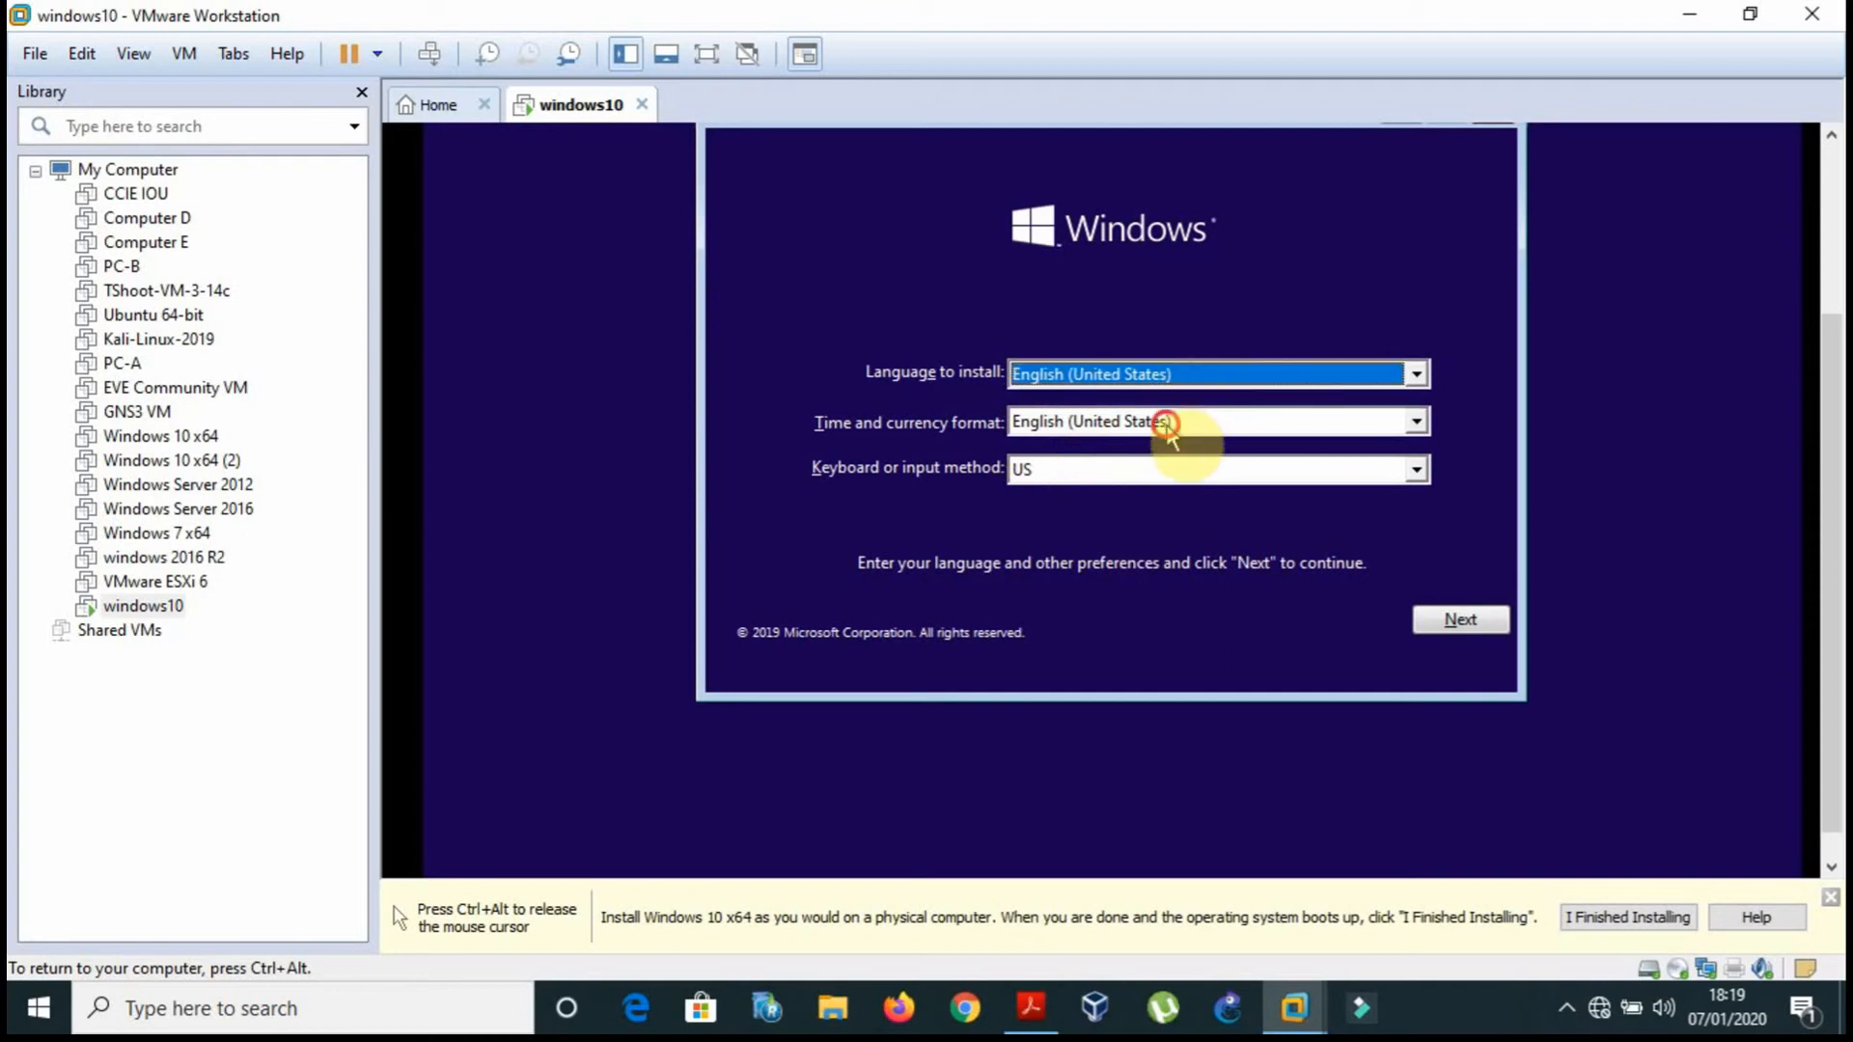
{"action": "left_click", "coordinate": [1167, 421]}
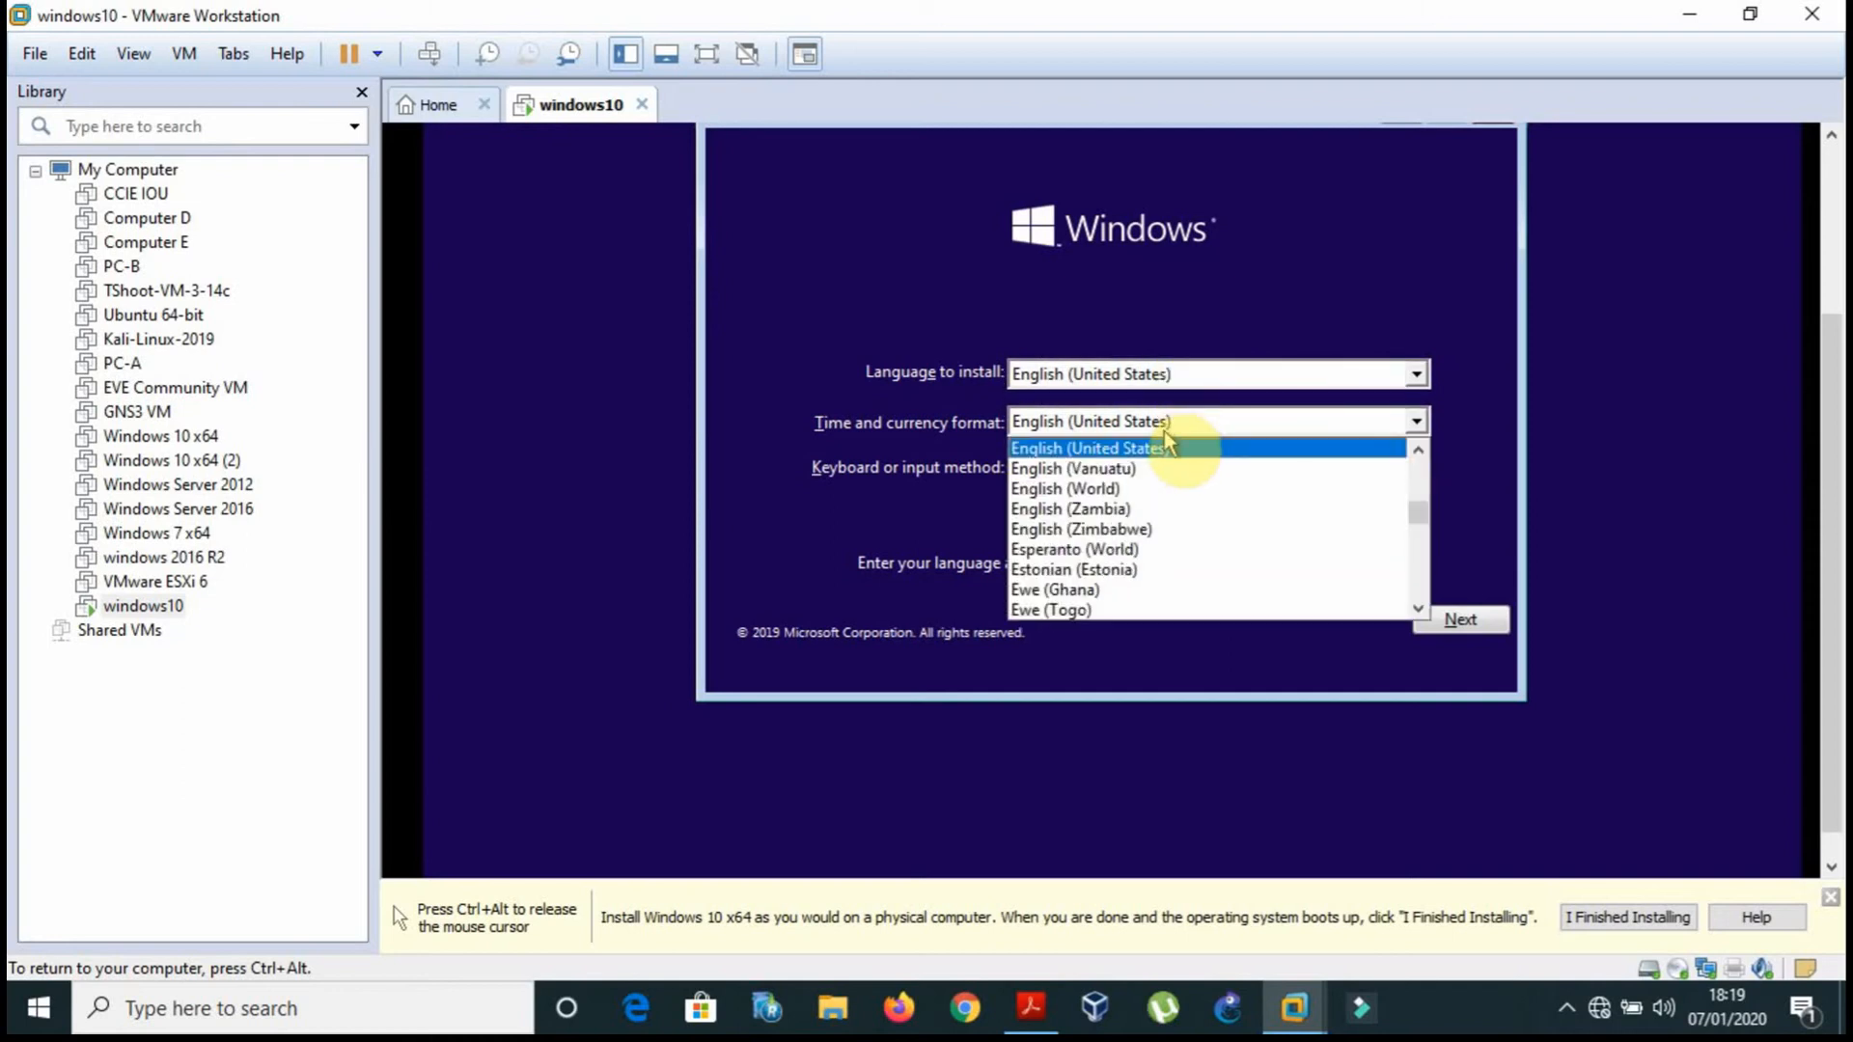
{"action": "key", "text": "Up"}
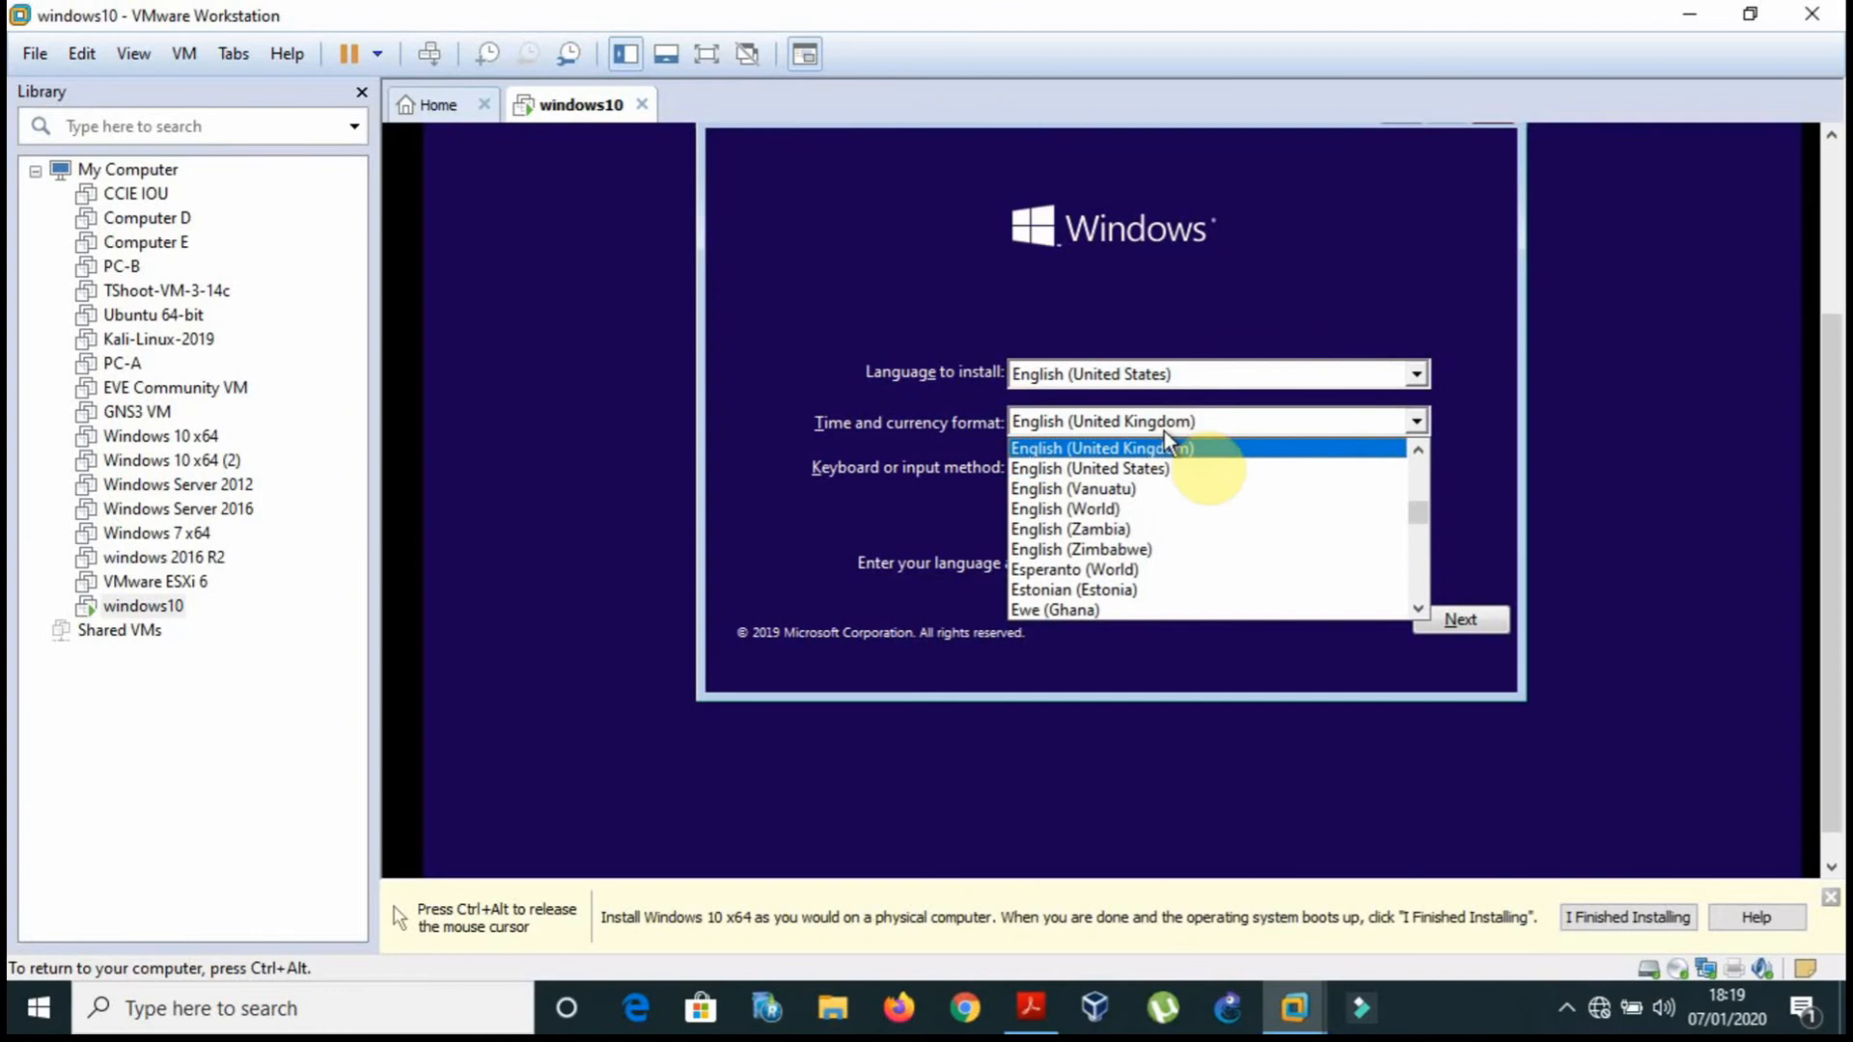
{"action": "left_click", "coordinate": [1168, 450]}
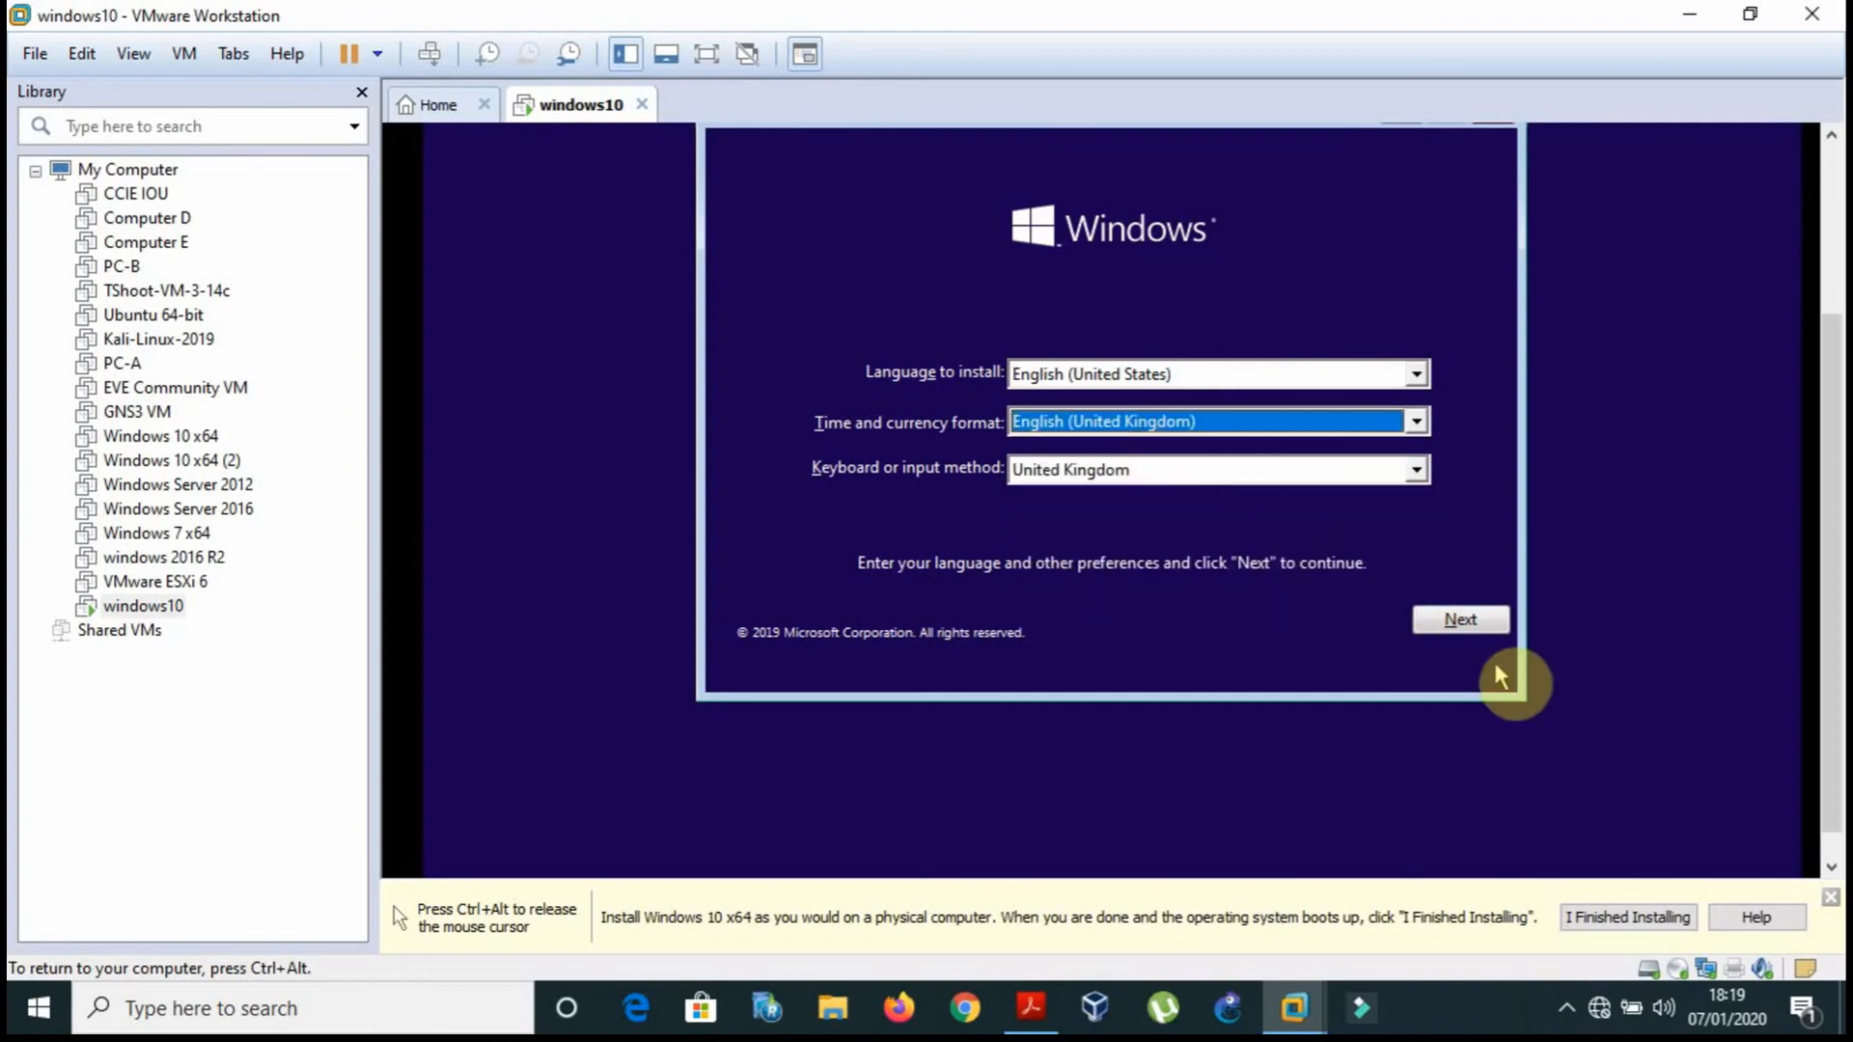
{"action": "left_click", "coordinate": [1484, 626]}
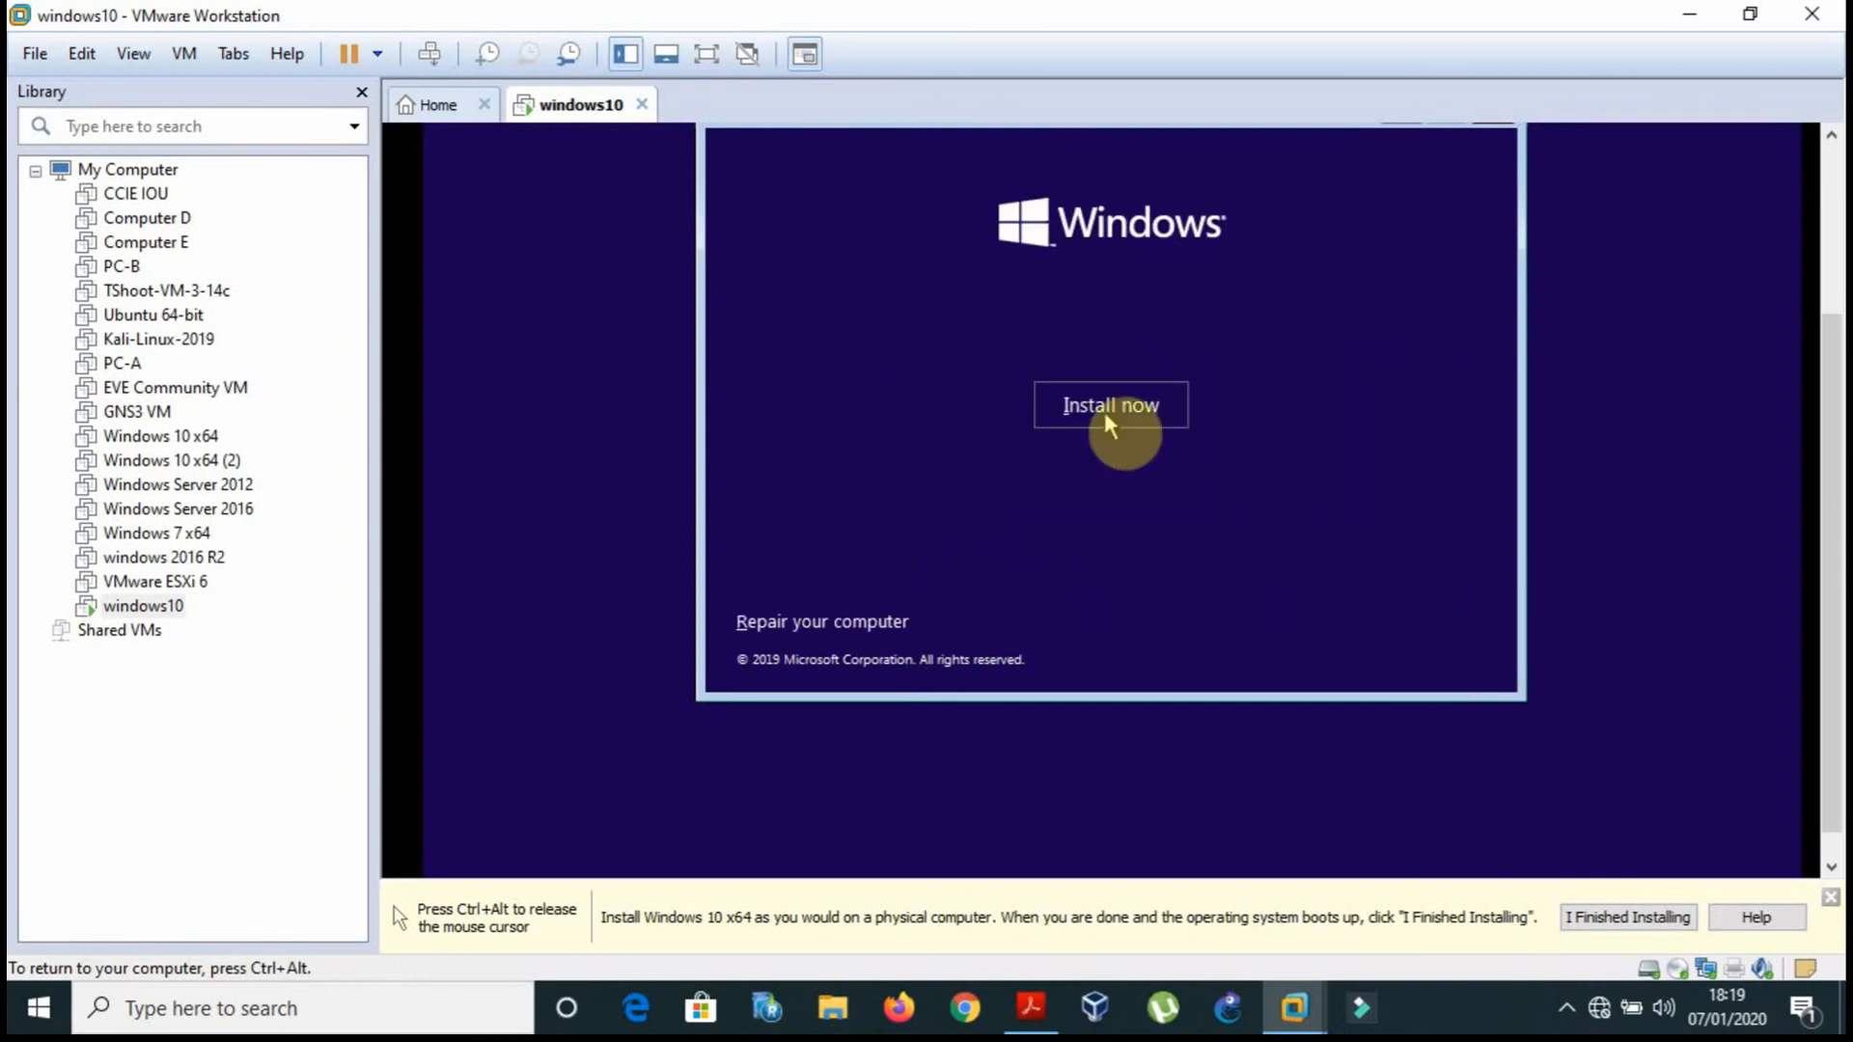
Step: Start the Windows installation and accept the Microsoft license terms
{"action": "left_click", "coordinate": [1104, 413]}
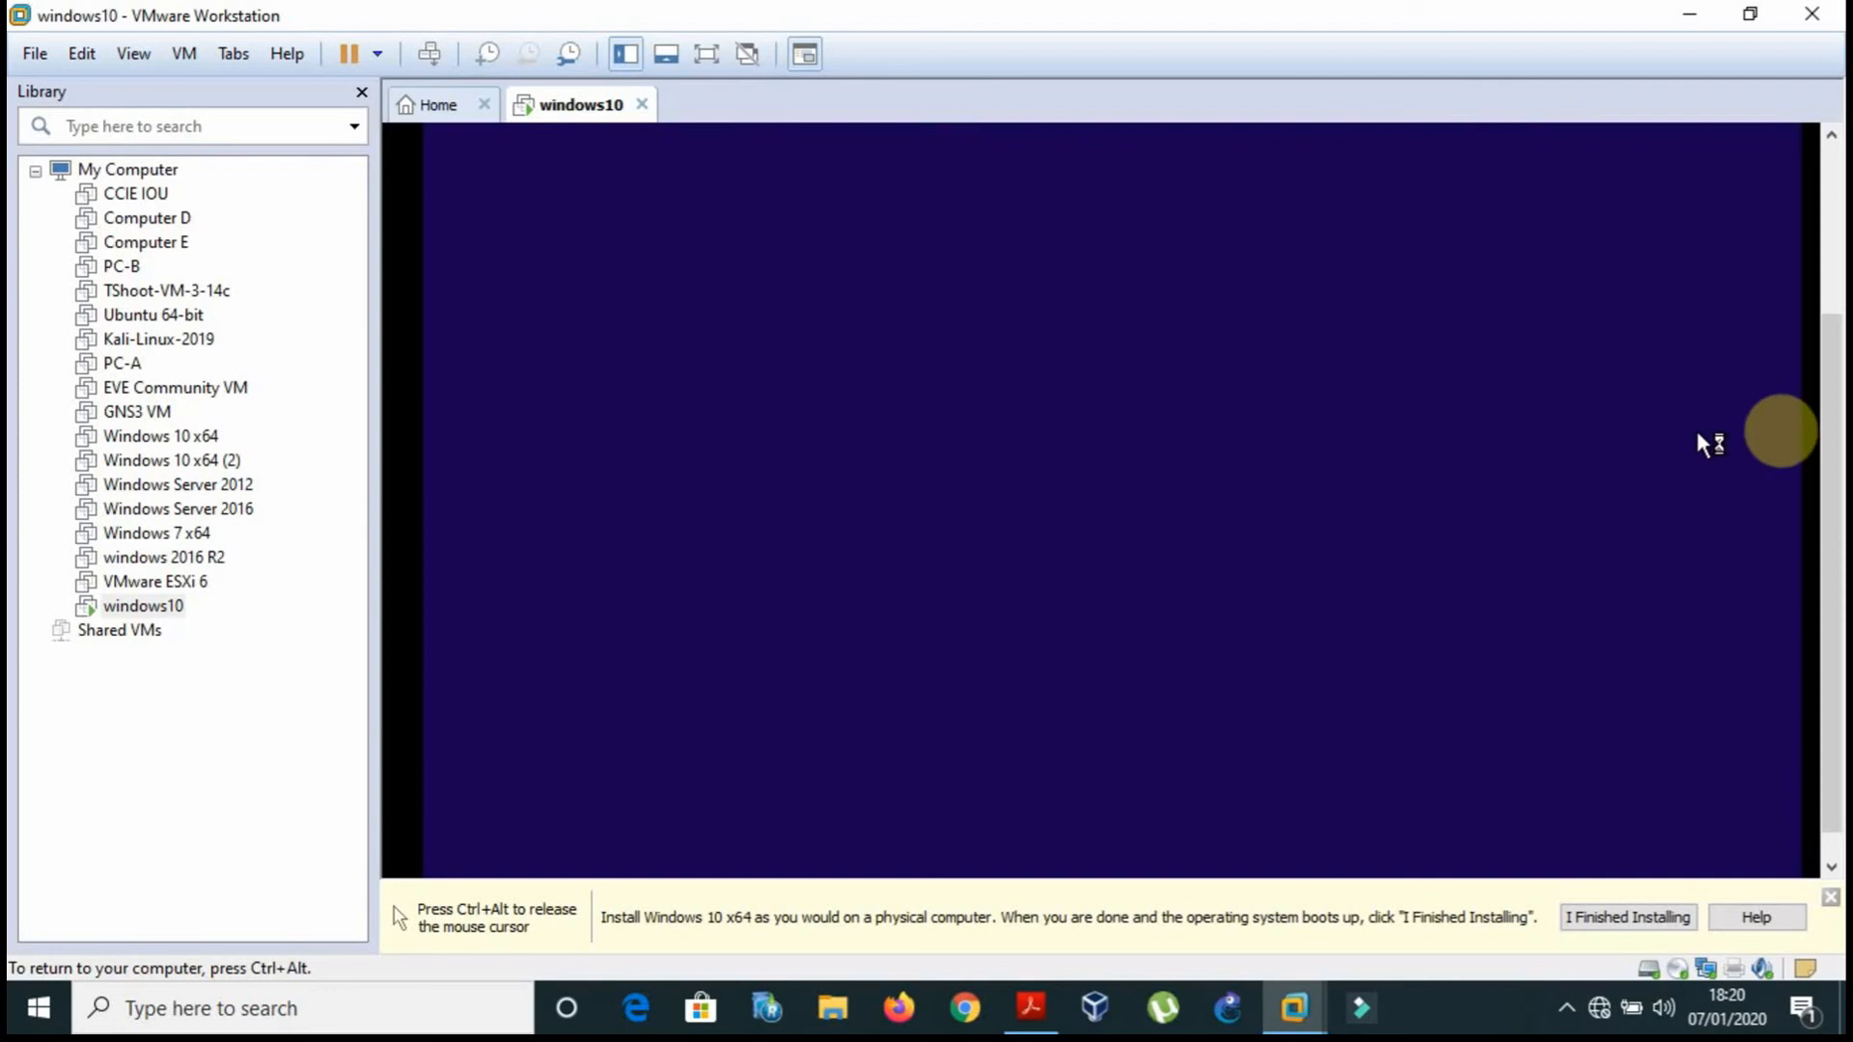
{"action": "mouse_move", "coordinate": [1835, 388]}
{"action": "left_mouse_down"}
{"action": "mouse_move", "coordinate": [1816, 300]}
{"action": "mouse_move", "coordinate": [1825, 399]}
{"action": "left_mouse_up"}
{"action": "left_click", "coordinate": [1357, 538]}
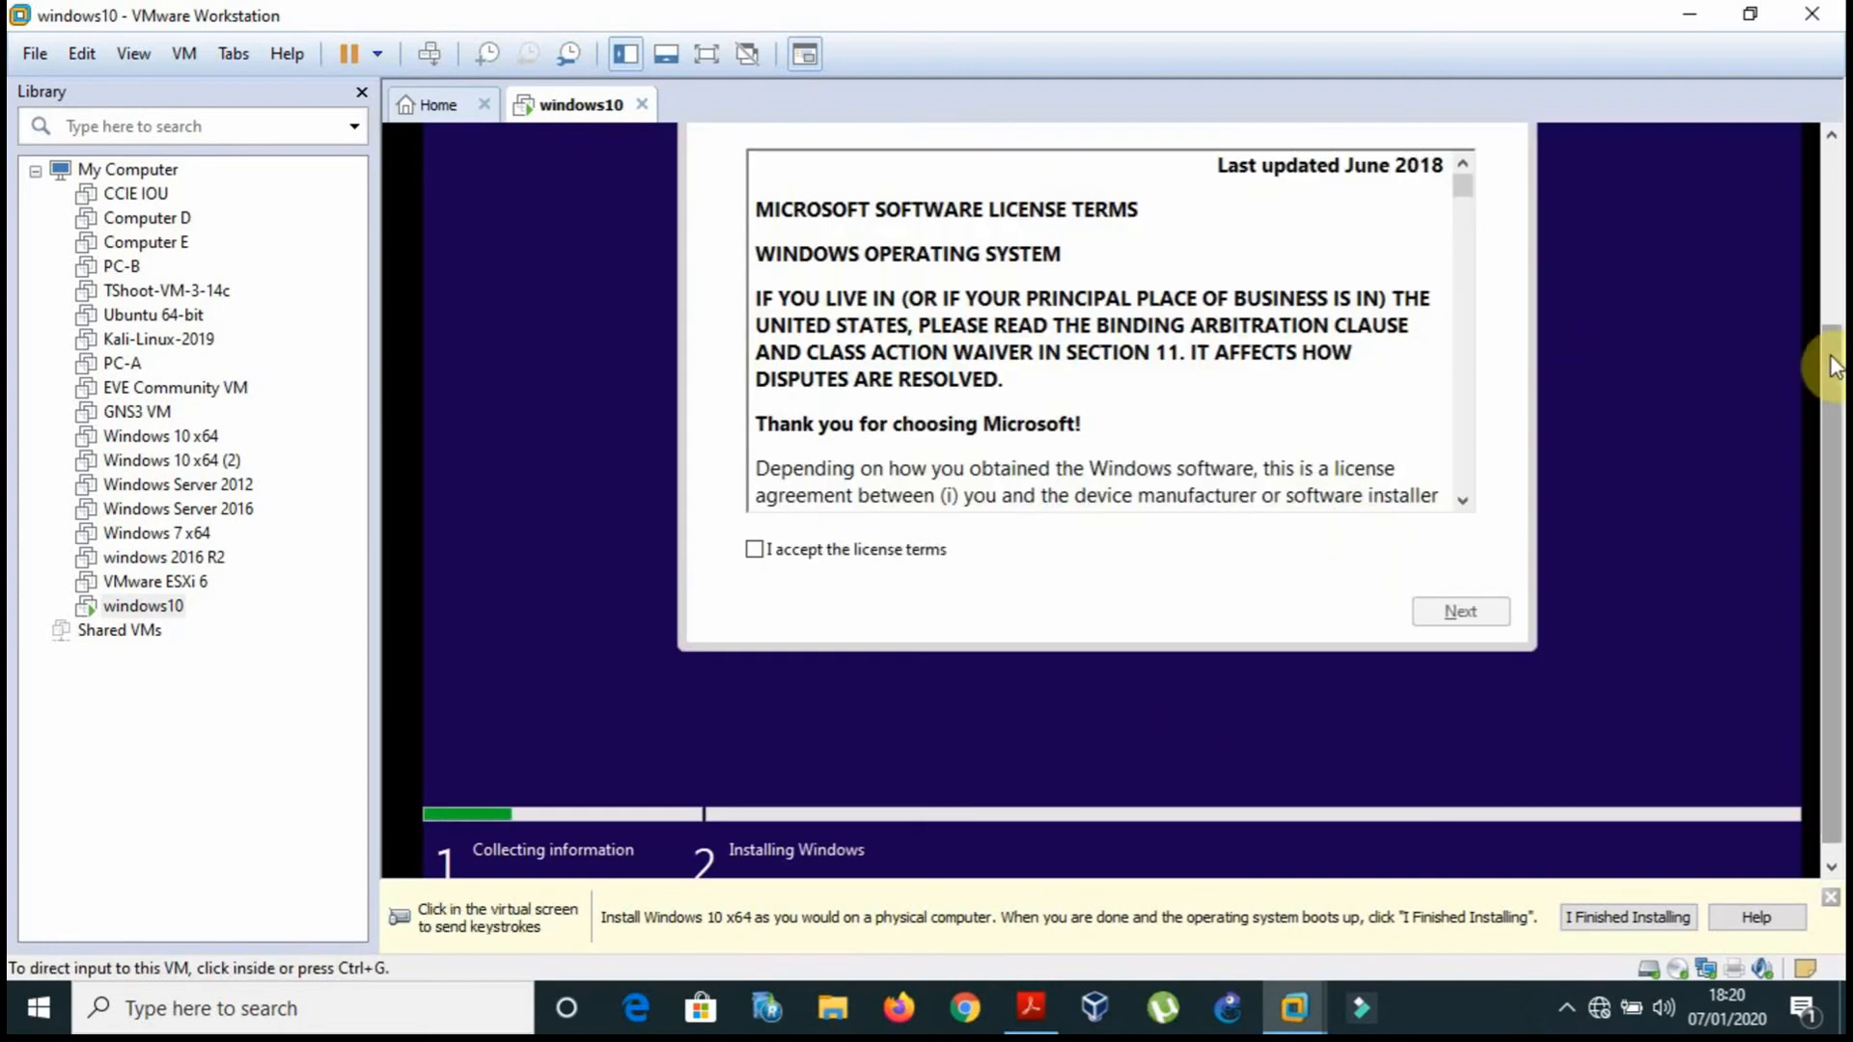
{"action": "left_click_drag", "start_coordinate": [1820, 364], "coordinate": [1821, 265]}
{"action": "left_click", "coordinate": [1193, 288]}
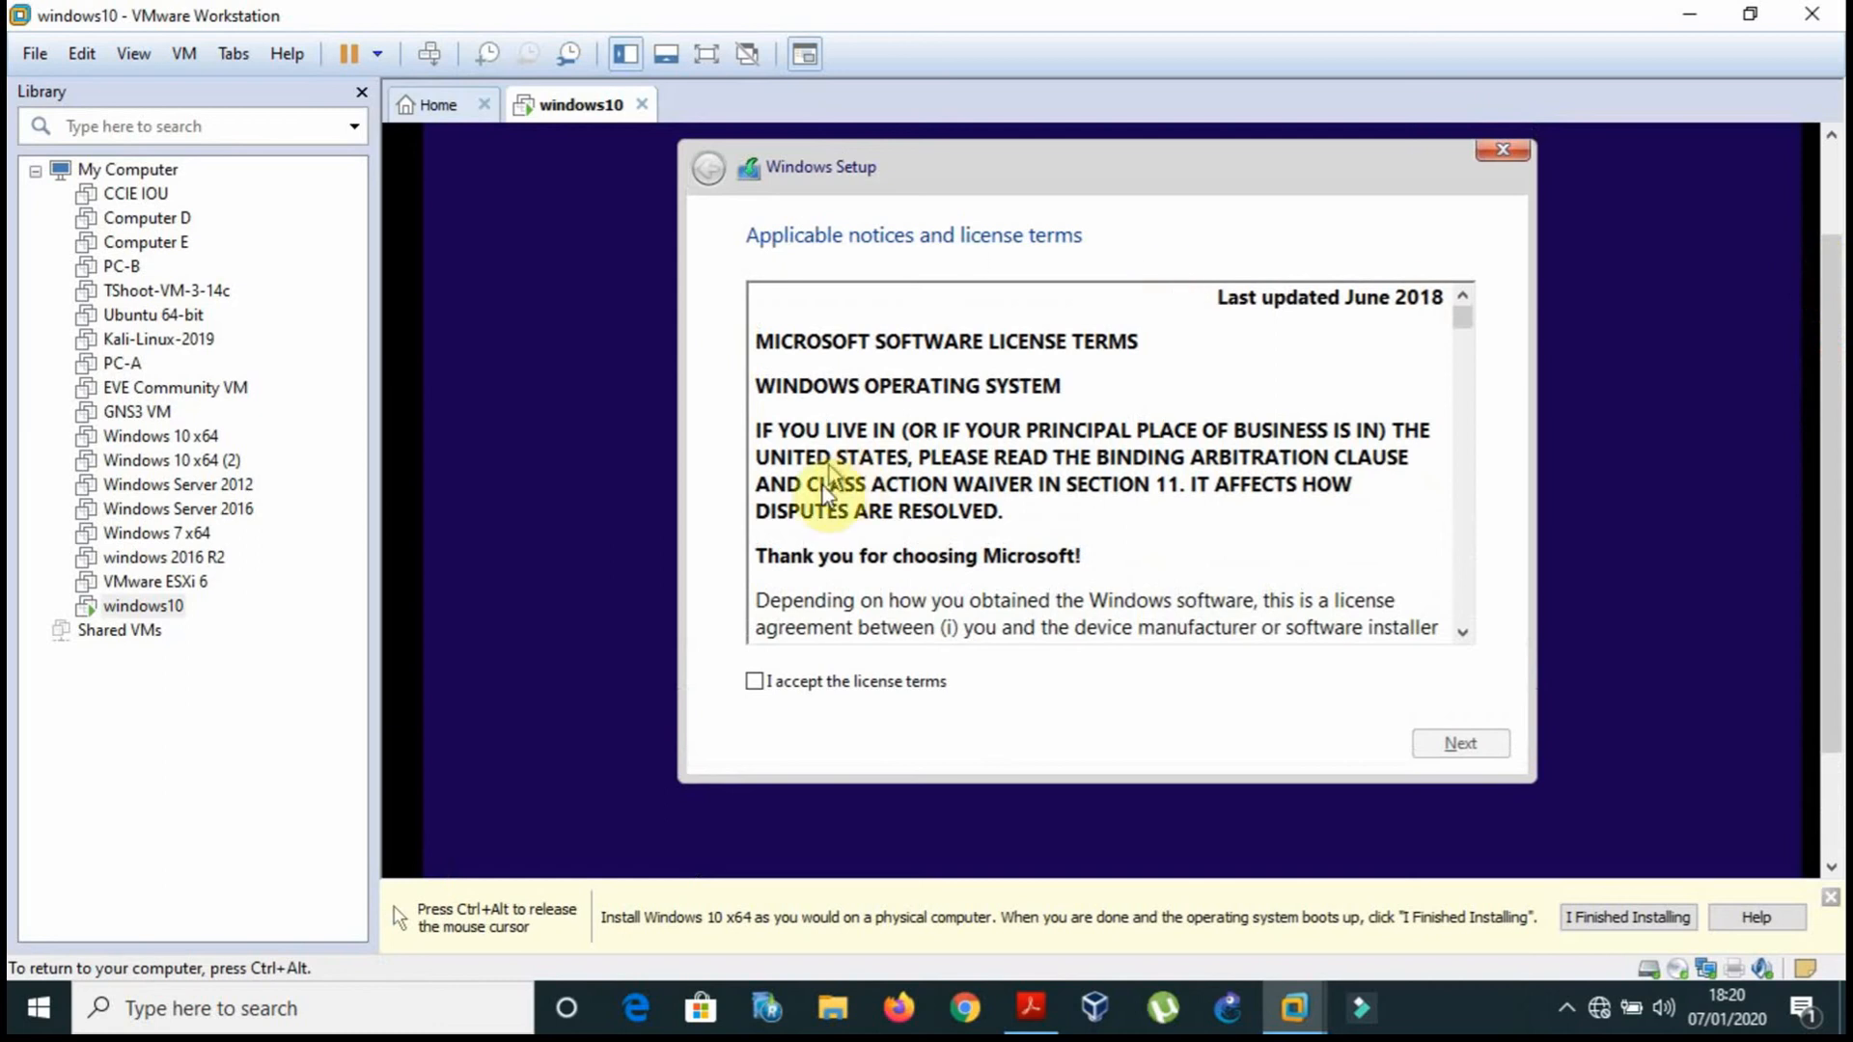
{"action": "left_click", "coordinate": [753, 683]}
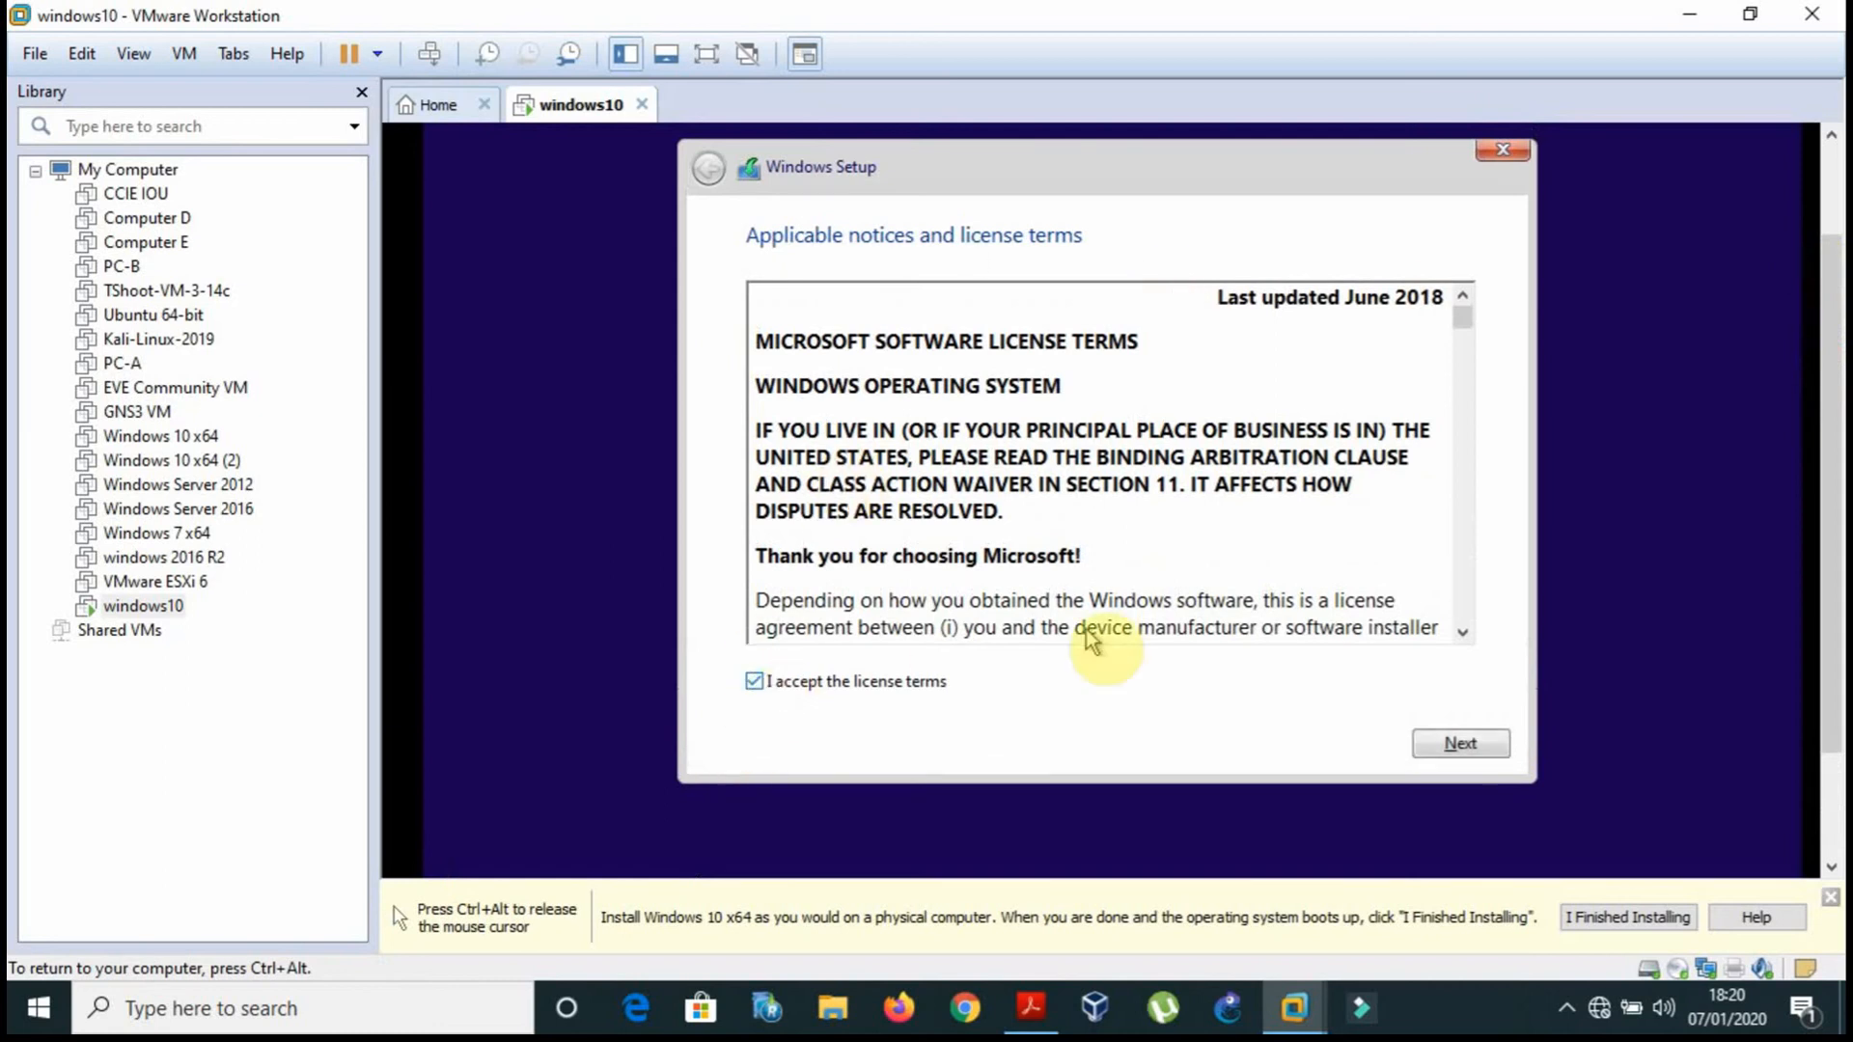
{"action": "left_click", "coordinate": [1466, 744]}
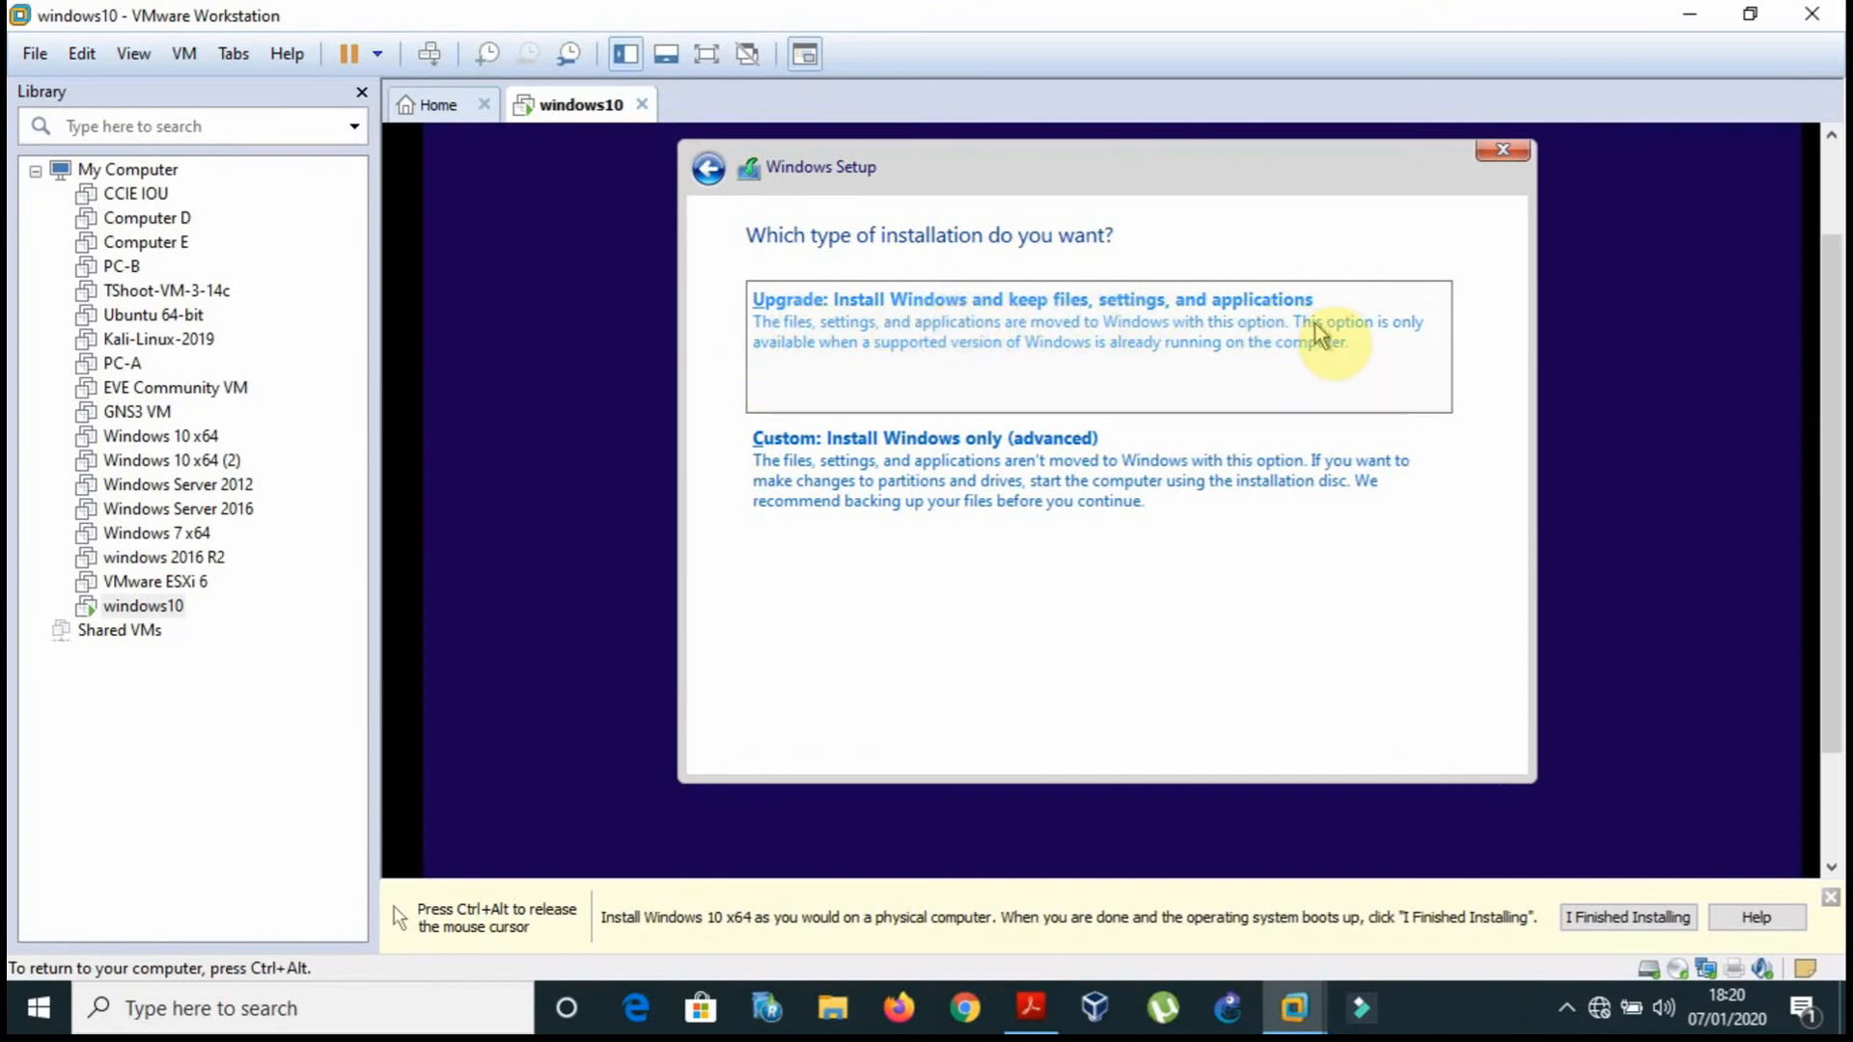
Step: Switch to the guide in Adobe Acrobat Reader and review how it defines clean and upgrade installations on page 4
{"action": "key", "text": "ctrl+alt"}
{"action": "left_click", "coordinate": [1035, 1007]}
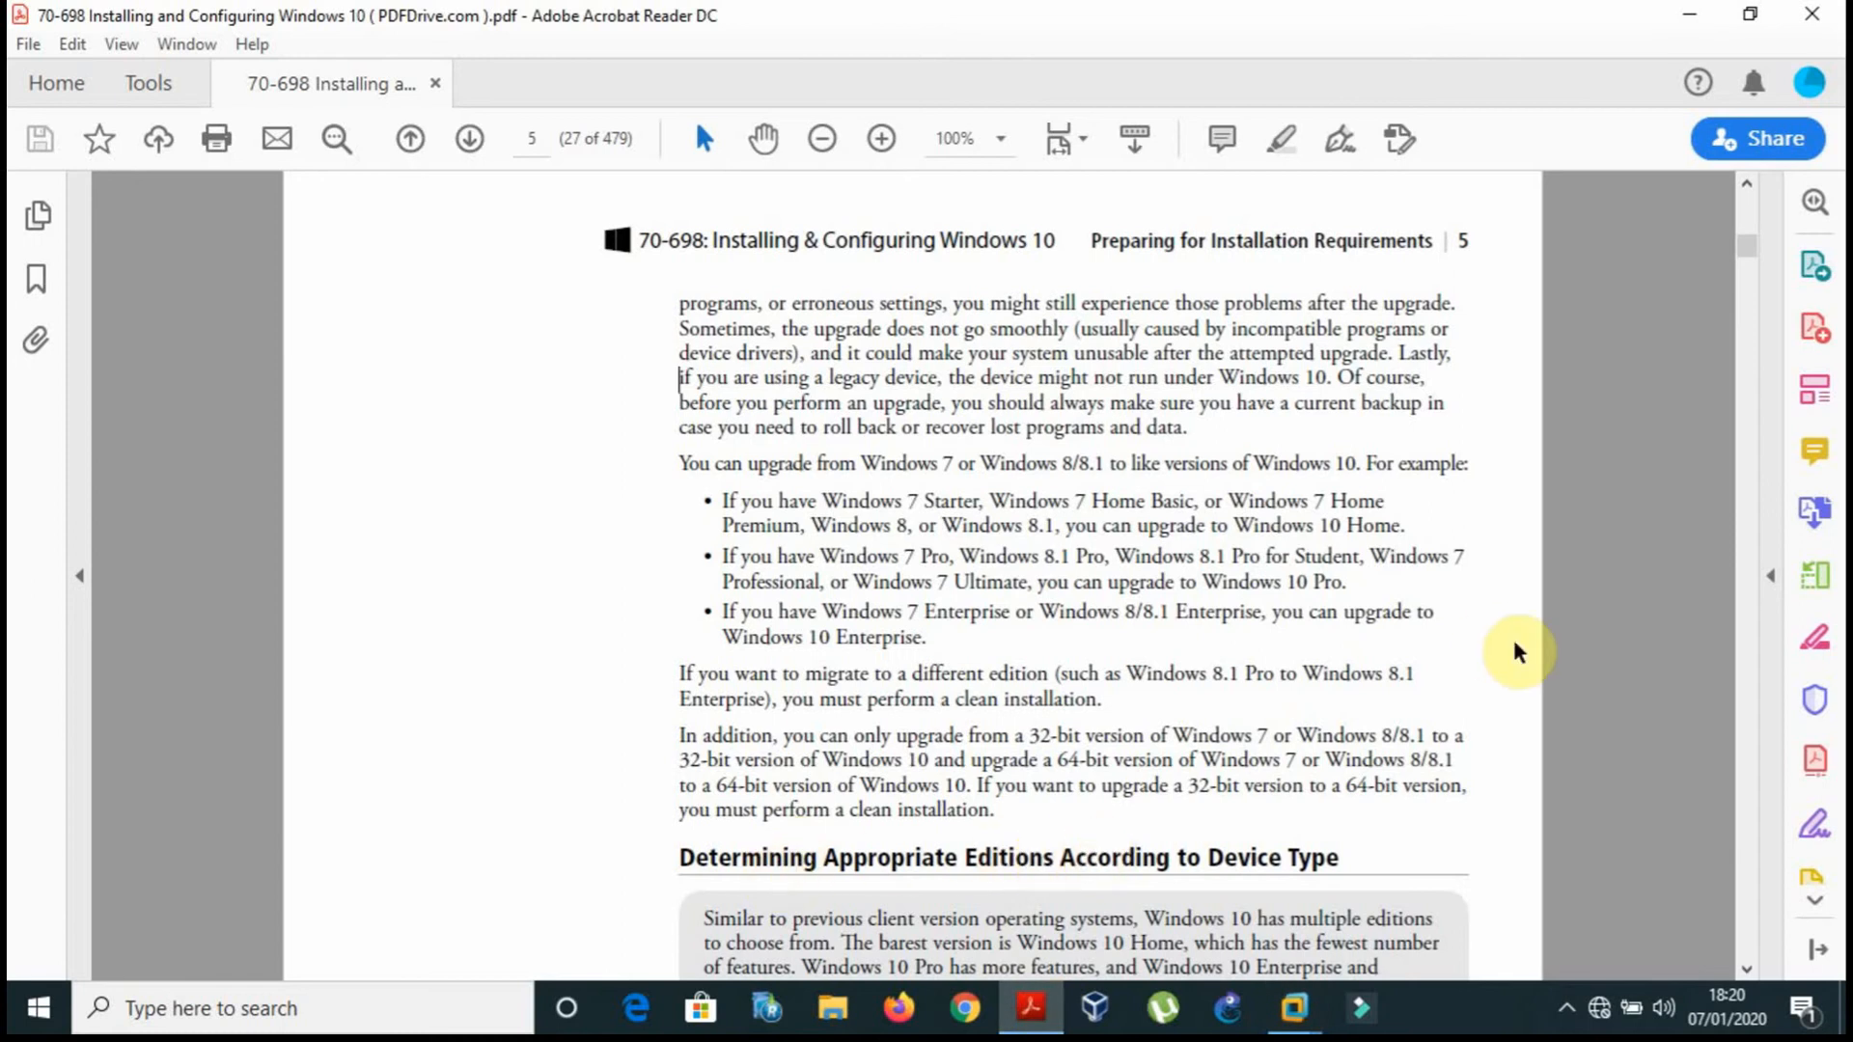
{"action": "scroll", "coordinate": [1515, 651], "scroll_direction": "up", "scroll_amount": 10}
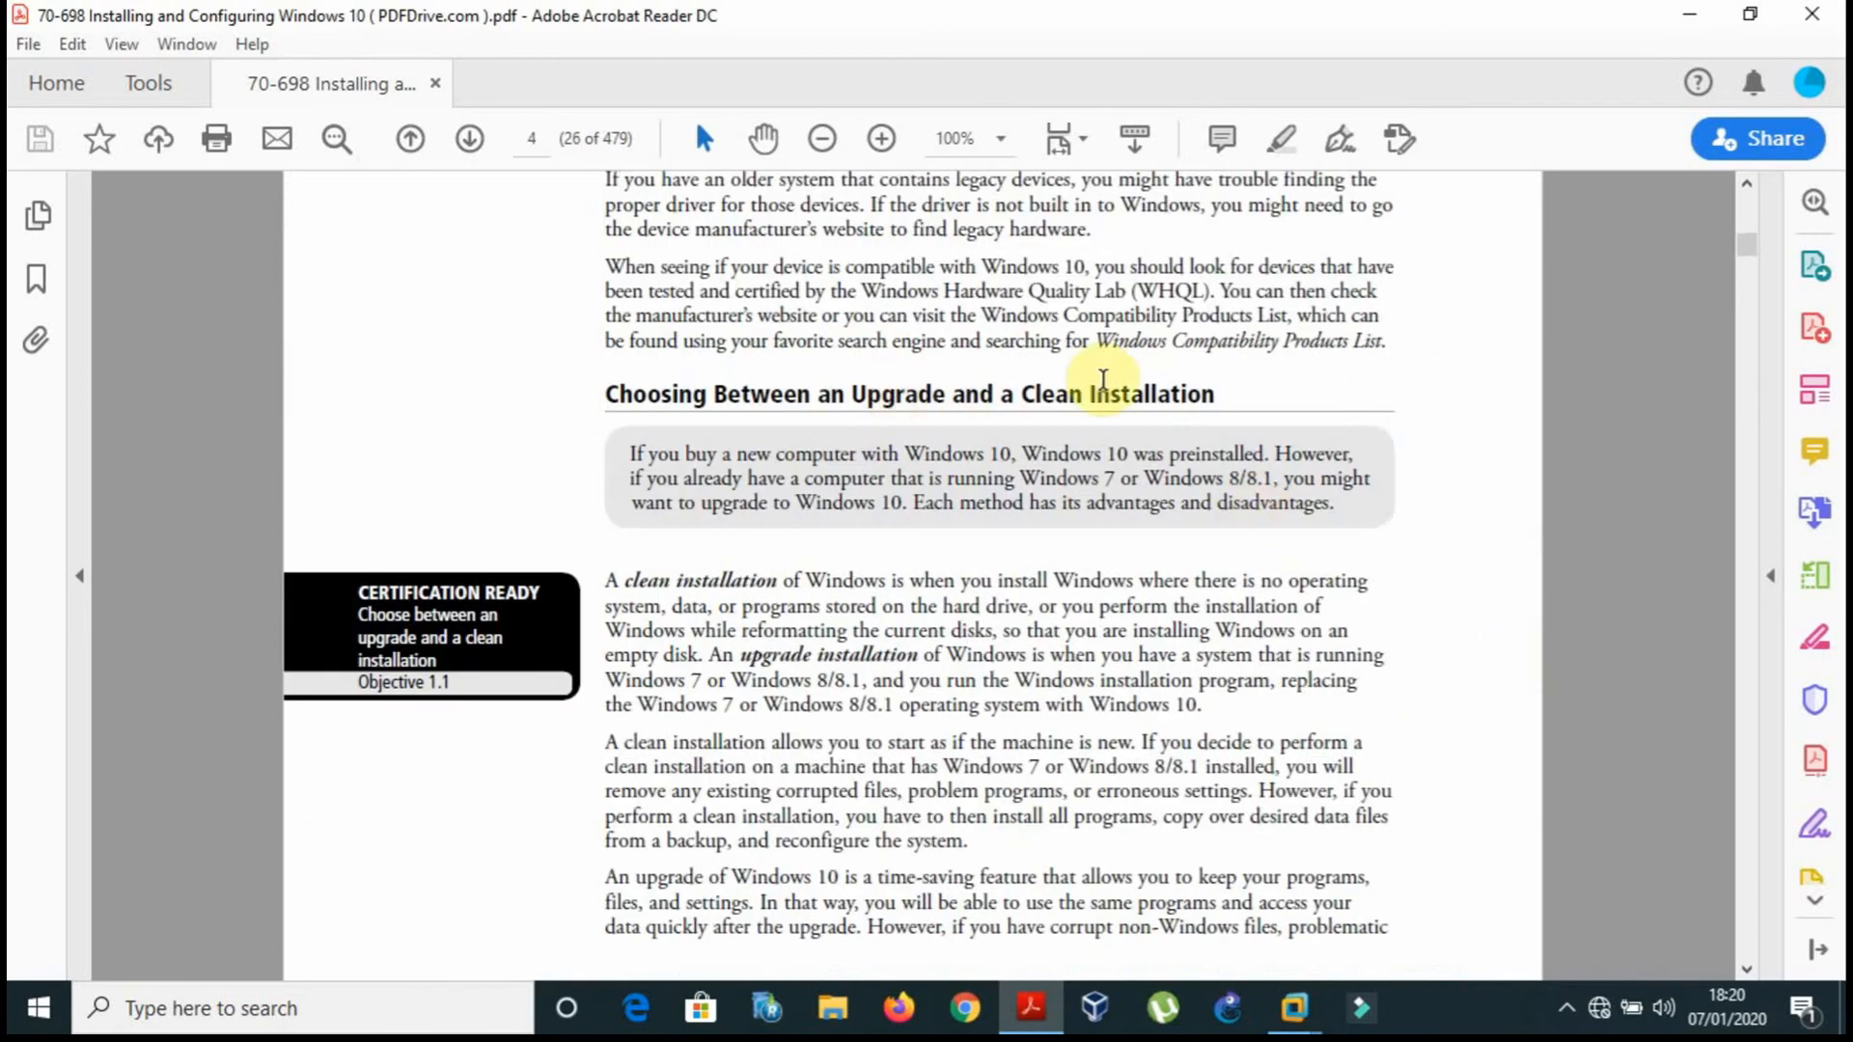
Step: Return to the windows10 virtual machine in VMware Workstation and choose the "Custom: Install Windows only (advanced)" installation type
{"action": "mouse_move", "coordinate": [1295, 1008]}
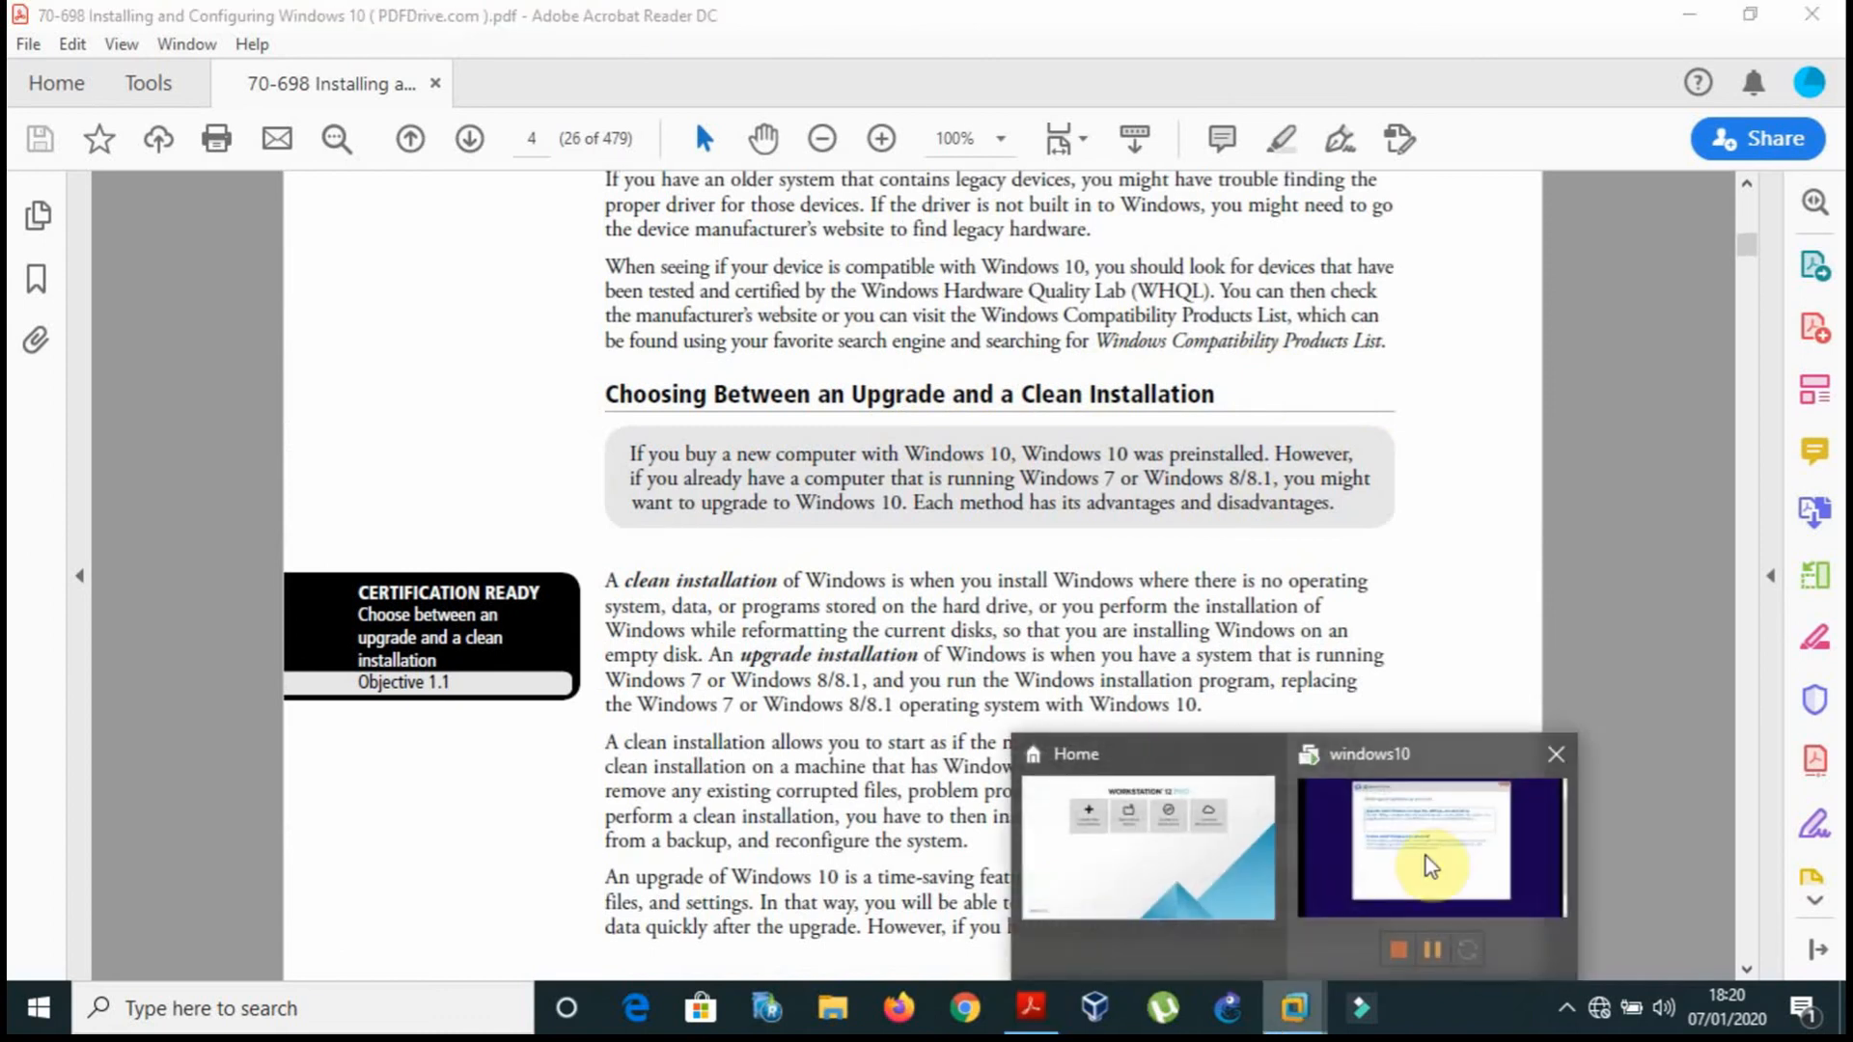
{"action": "left_click", "coordinate": [1427, 855]}
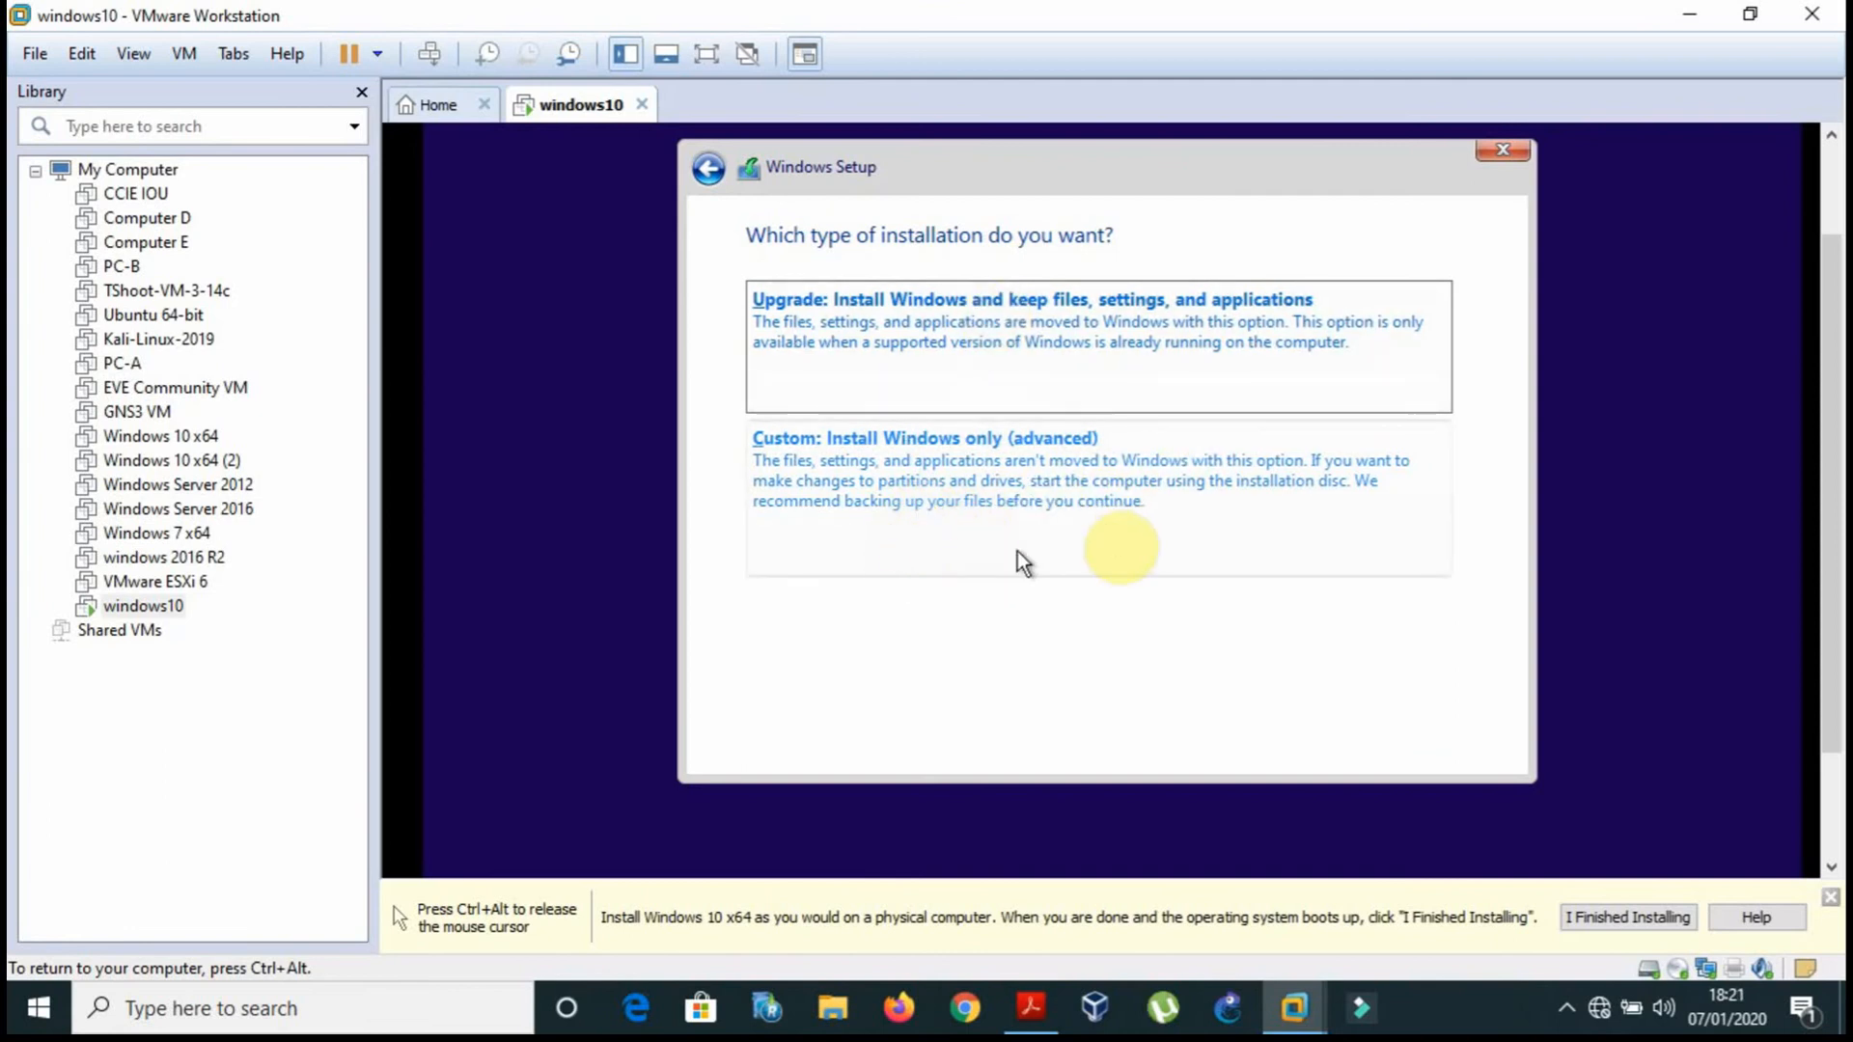
{"action": "left_click", "coordinate": [1062, 446]}
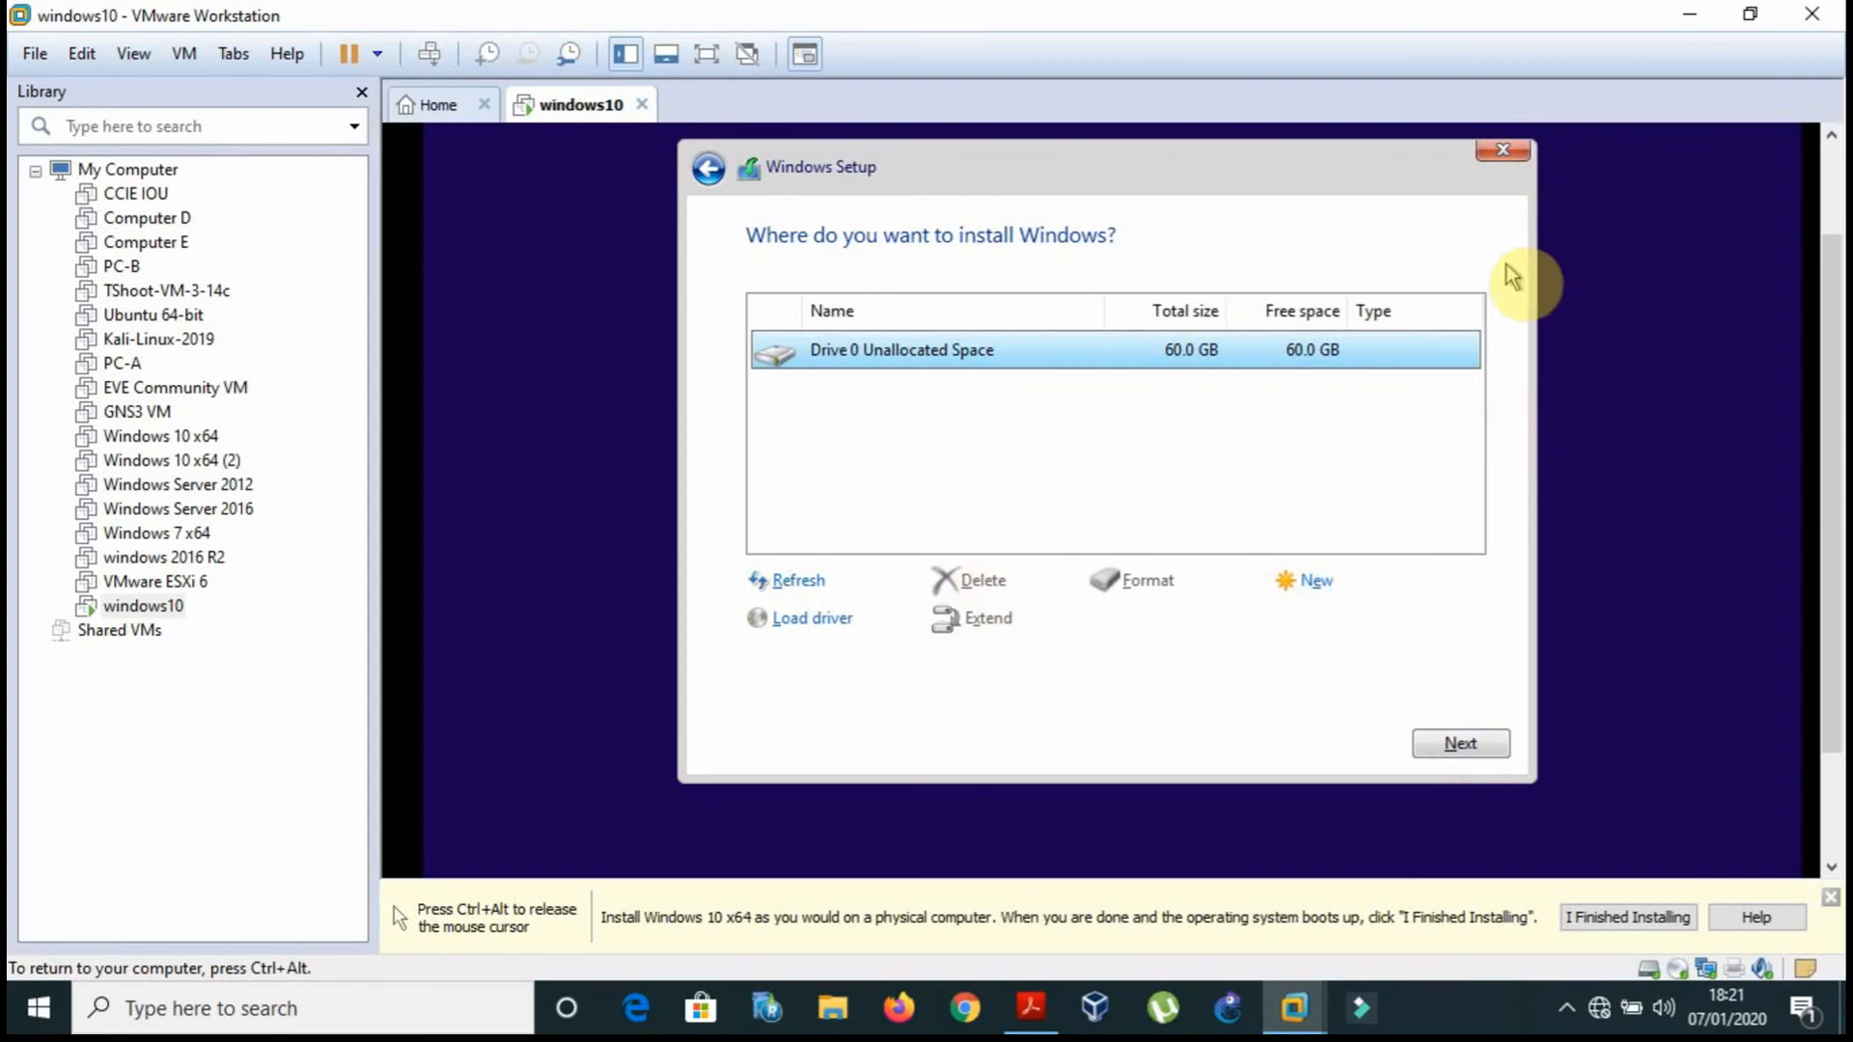
Step: Leave the install location selection, exit Windows Setup and cancel the Windows installation
{"action": "left_click", "coordinate": [1501, 153]}
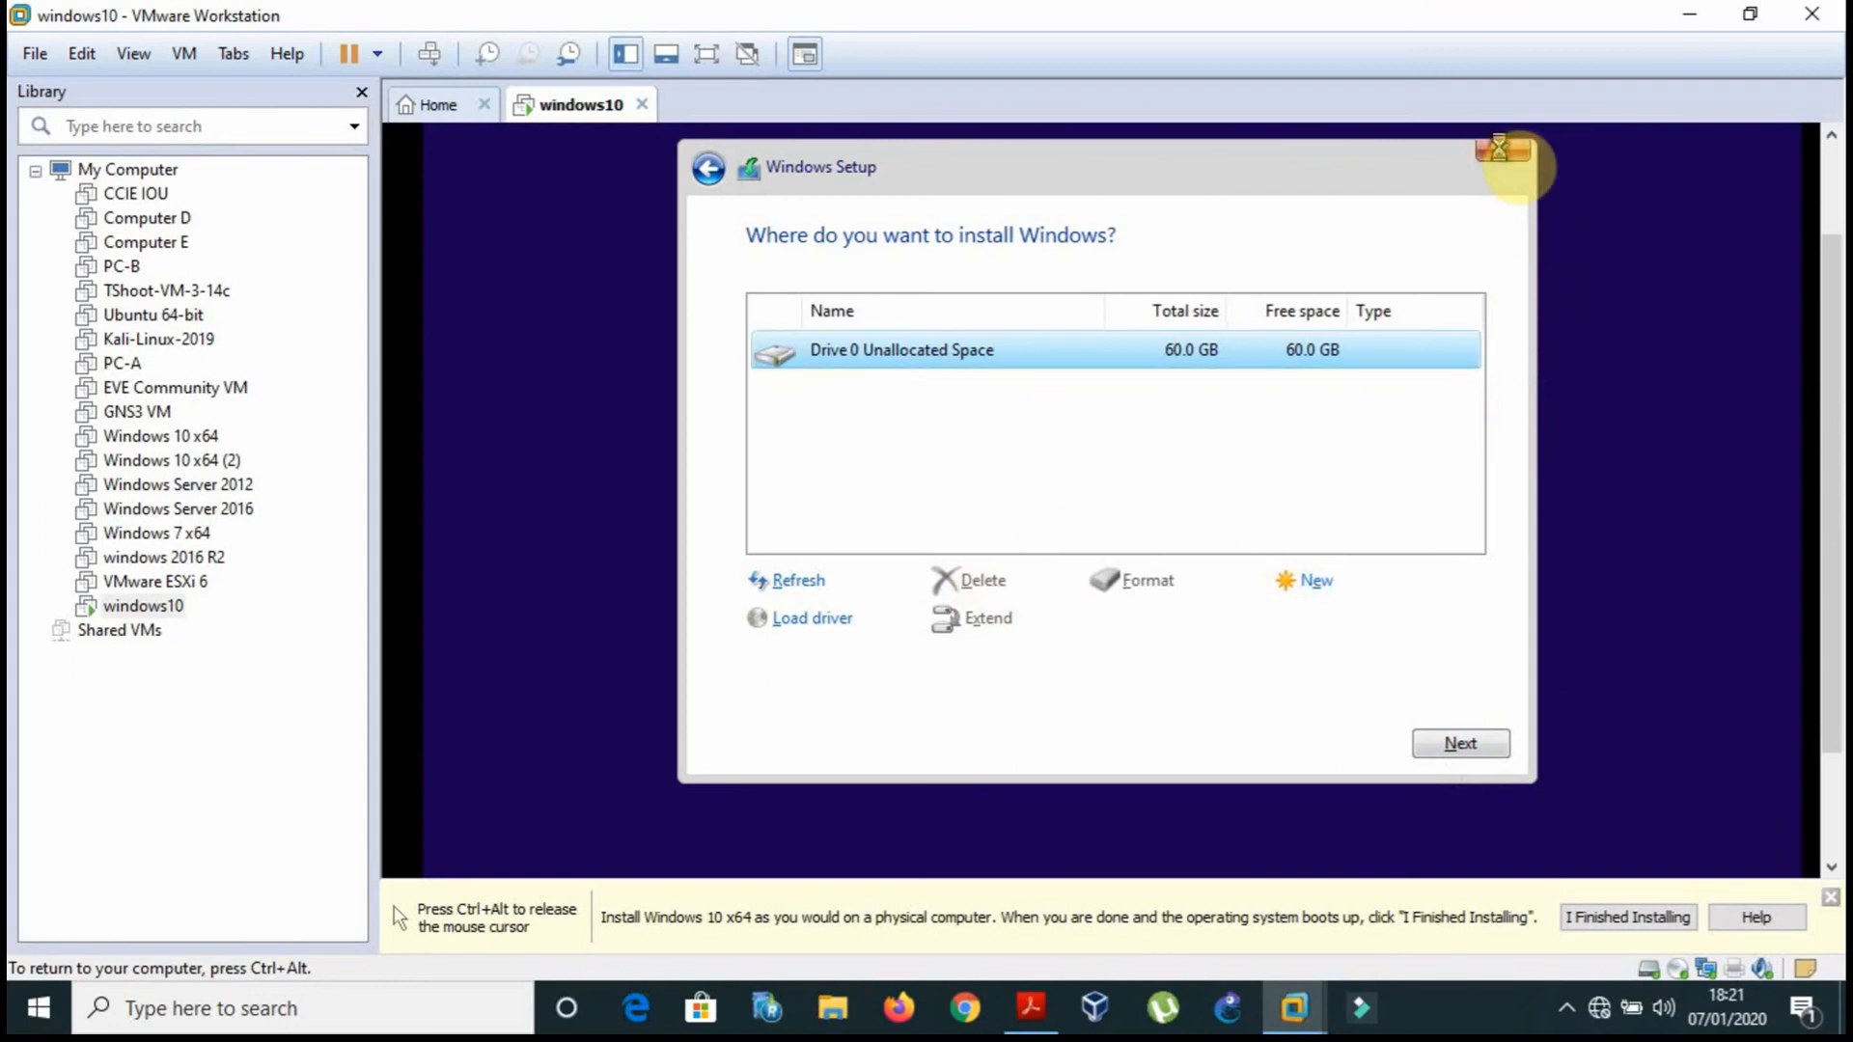
{"action": "left_click", "coordinate": [1272, 615]}
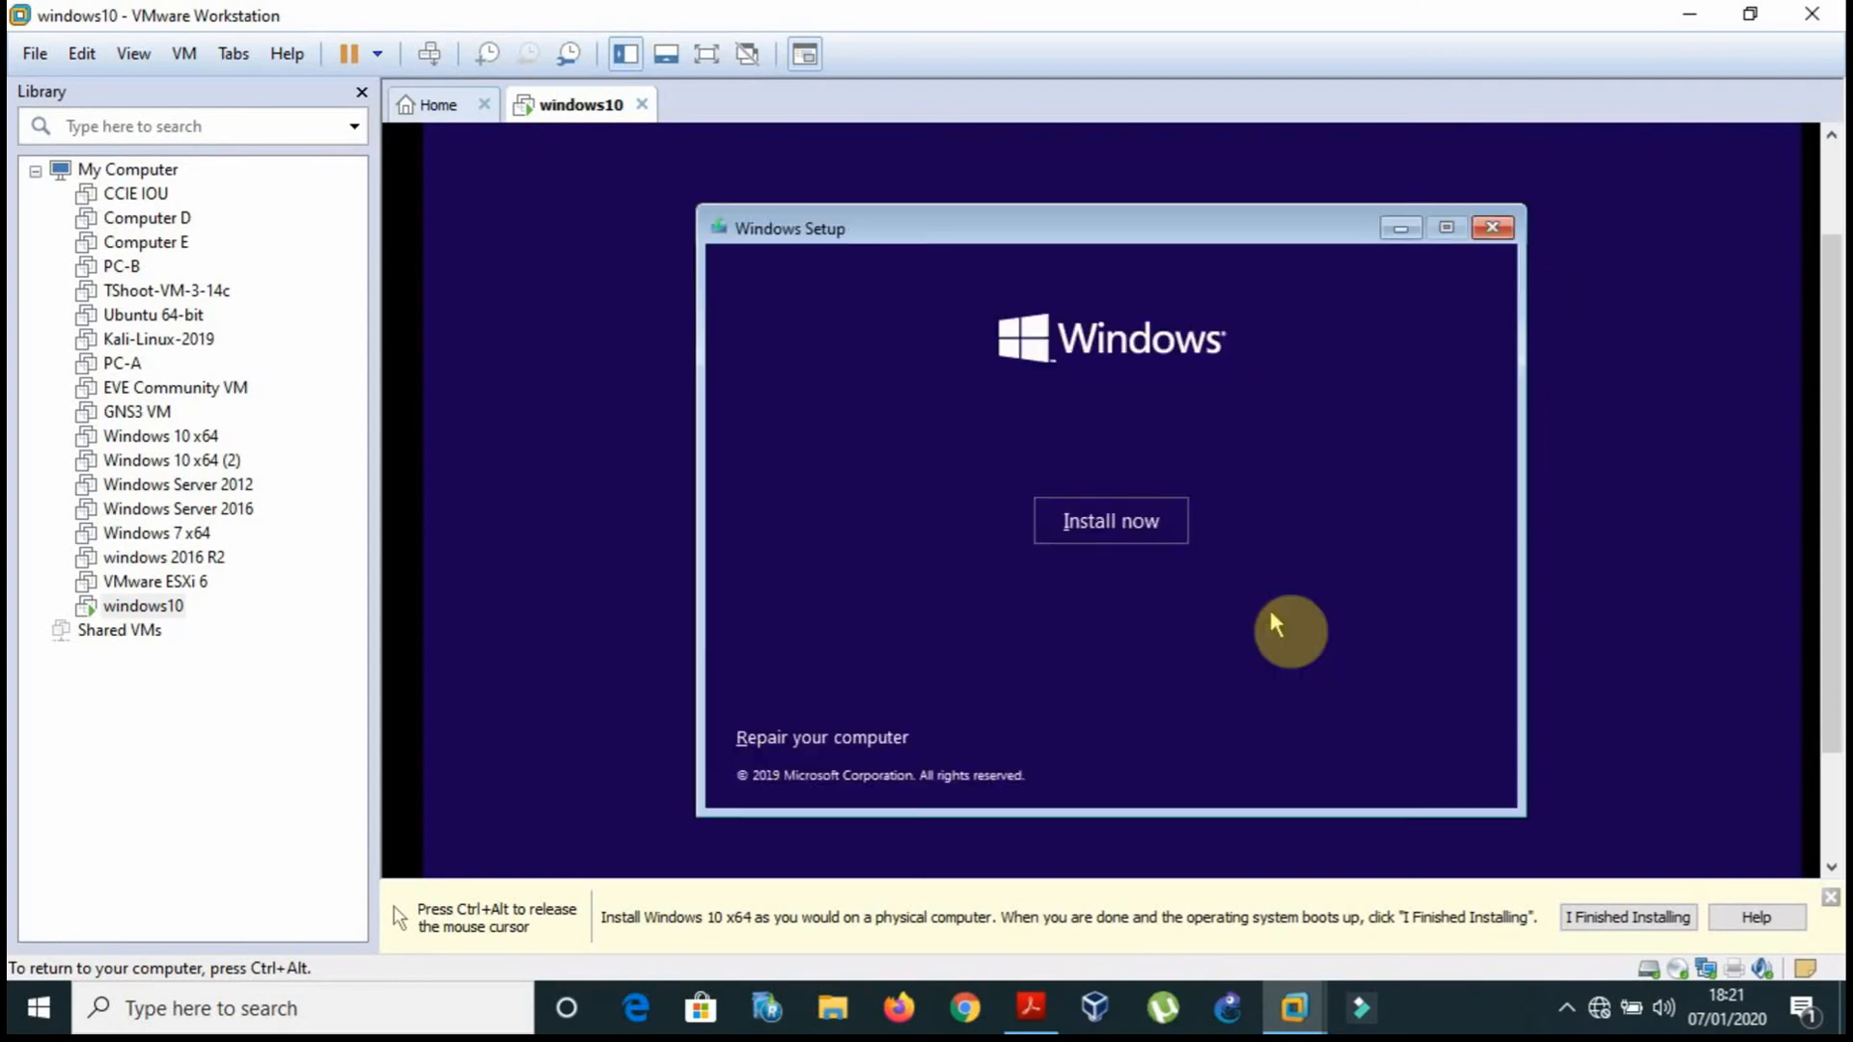
{"action": "left_click", "coordinate": [1511, 226]}
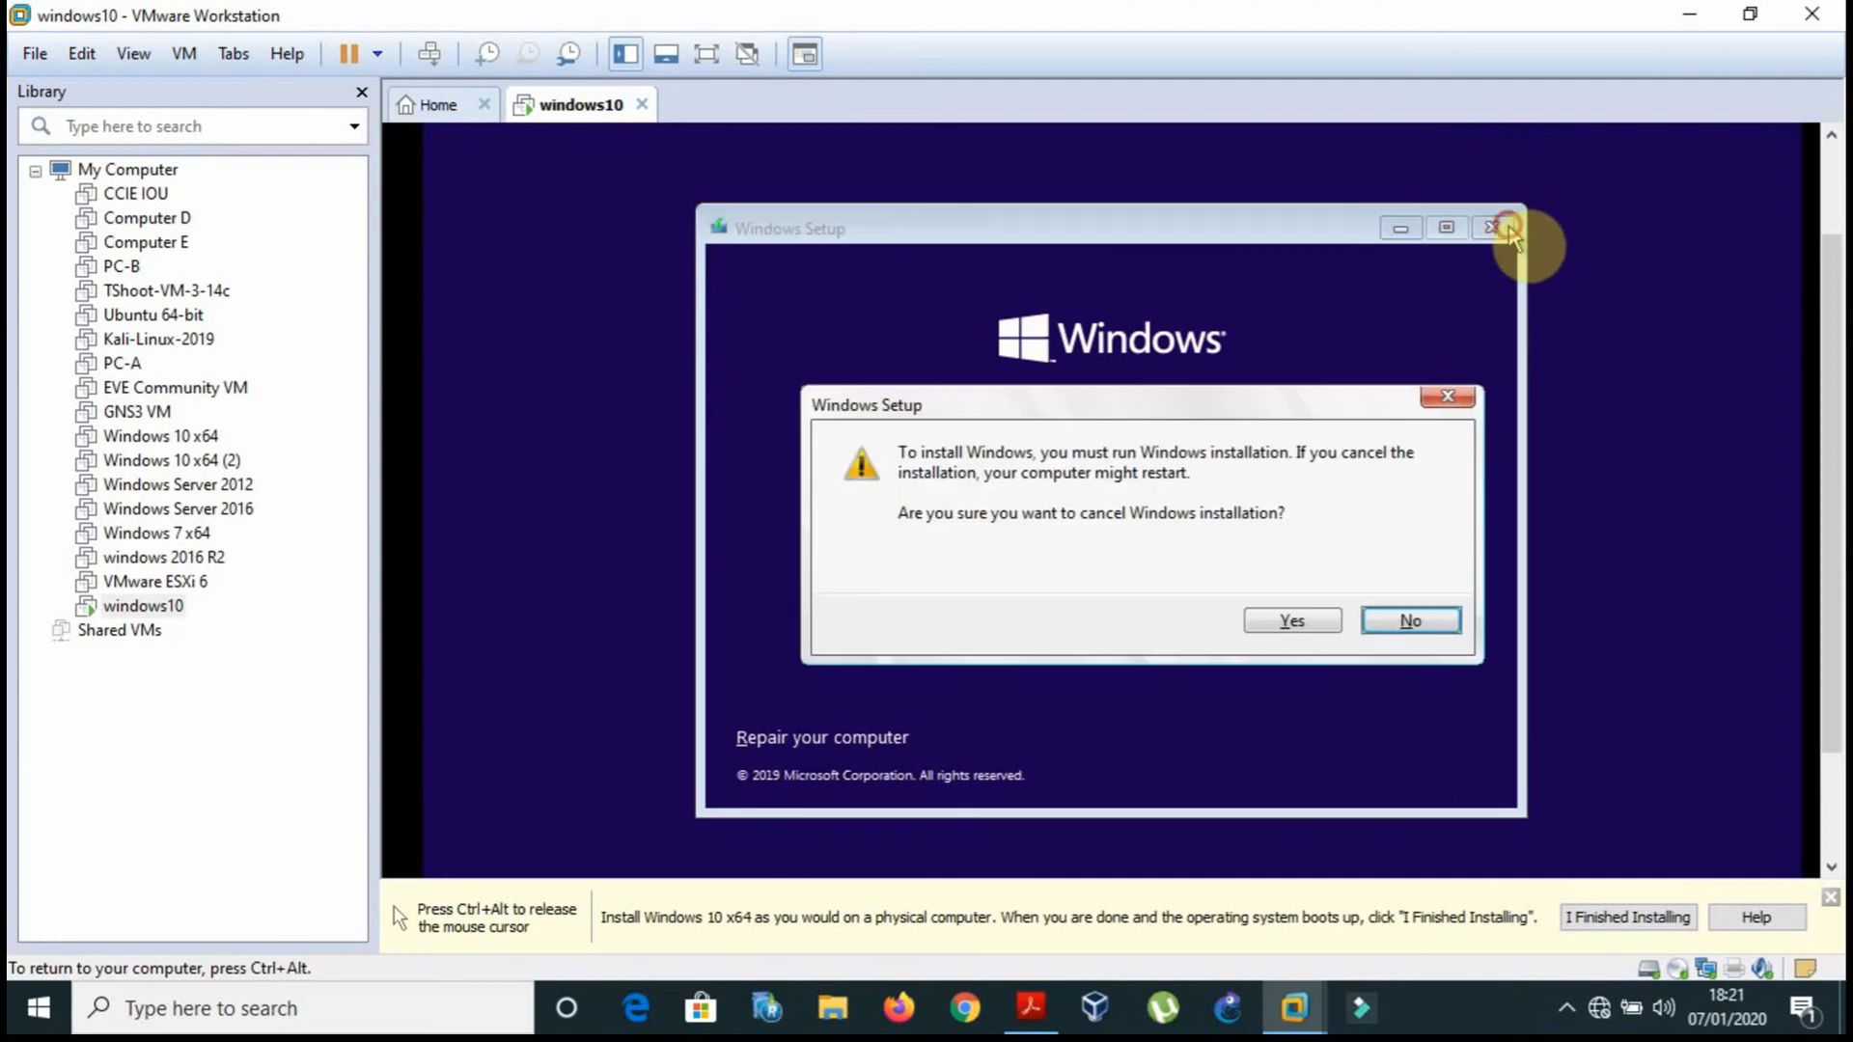
{"action": "left_click", "coordinate": [1276, 623]}
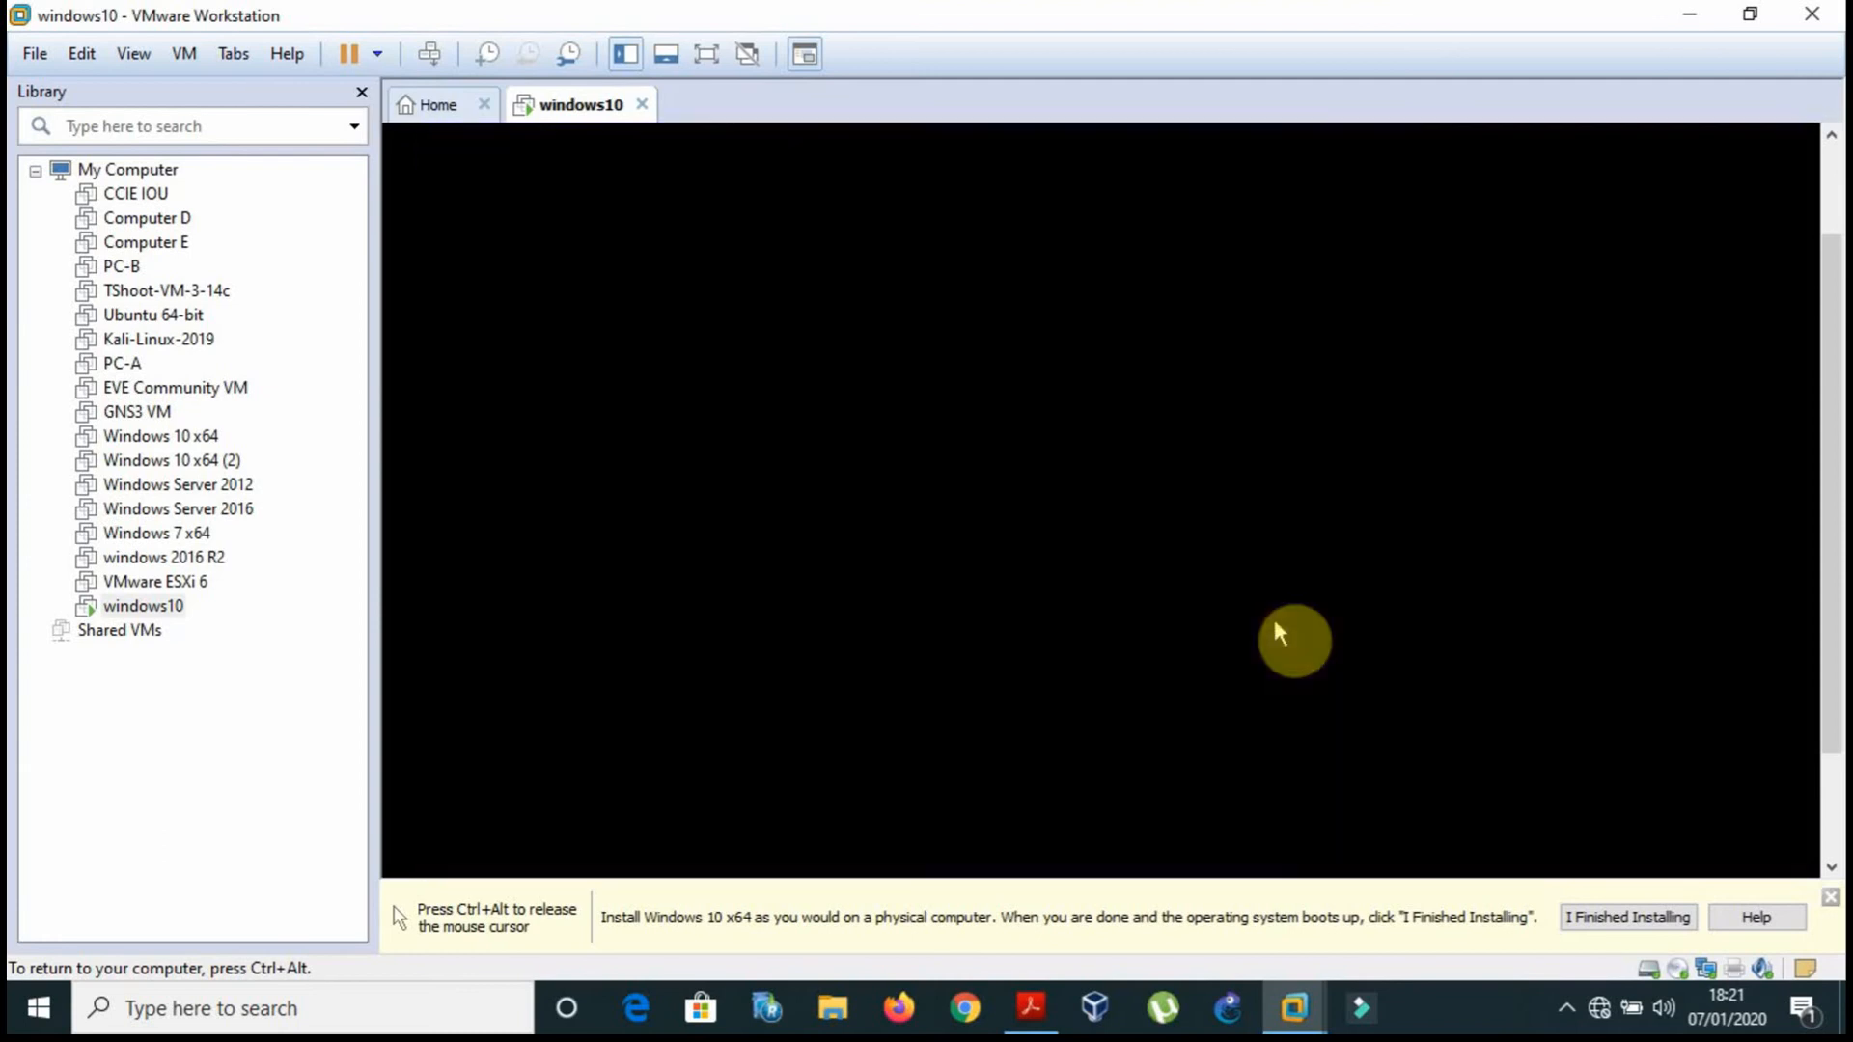
Step: Release control from the virtual screen, close the windows10 virtual machine and power it off
{"action": "key", "text": "ctrl+alt"}
{"action": "left_click", "coordinate": [645, 108]}
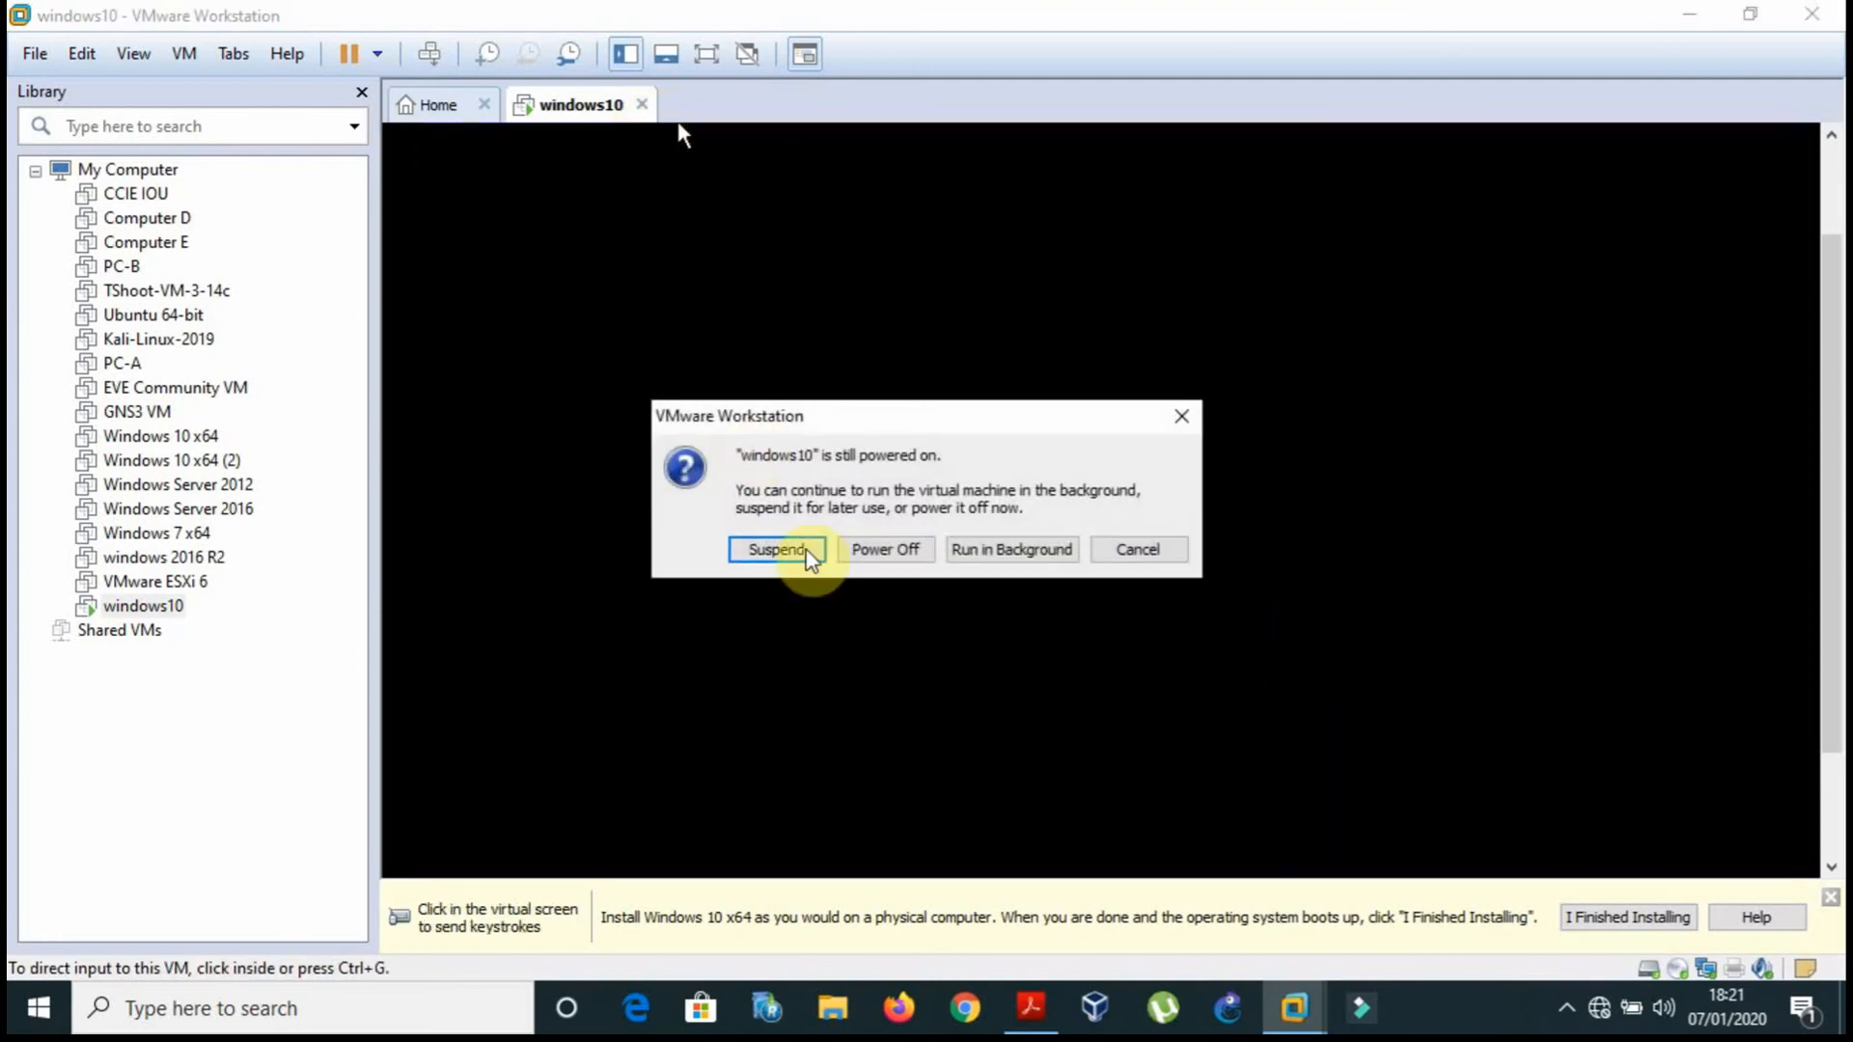
{"action": "left_click", "coordinate": [893, 555]}
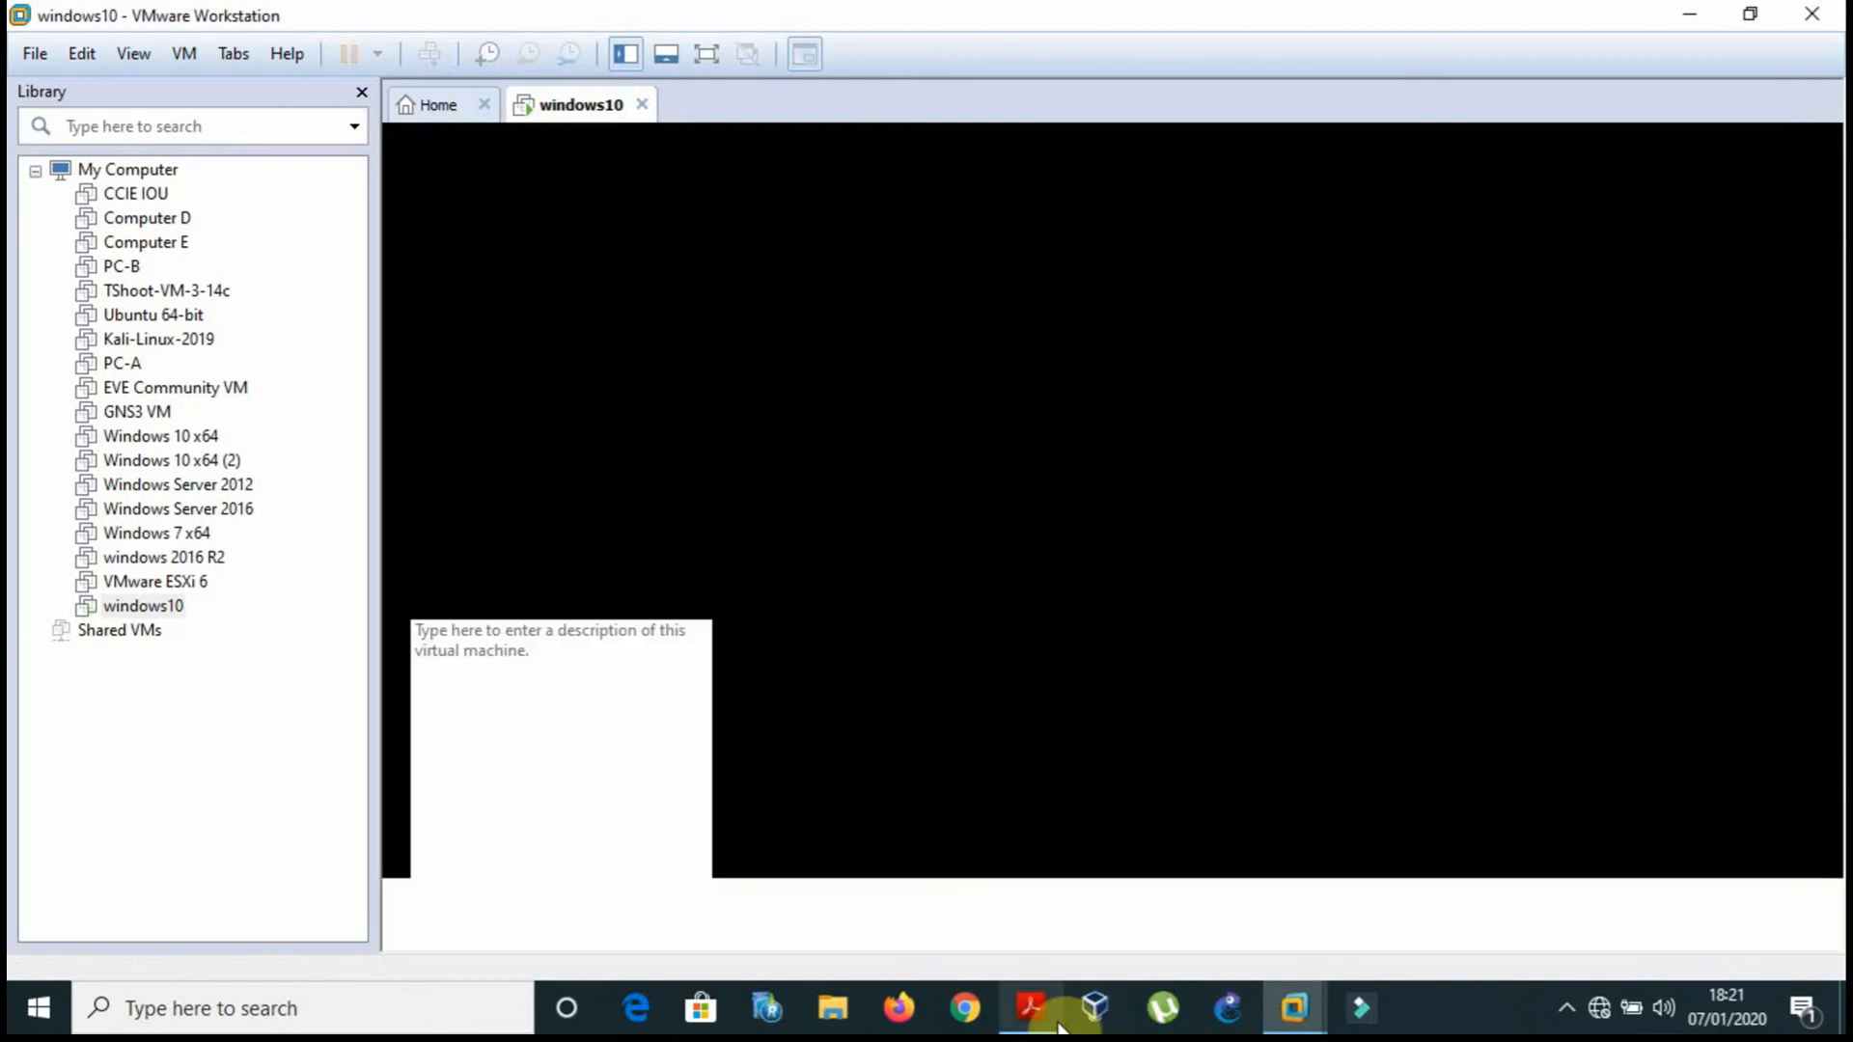
Step: Switch to the guide in Adobe Acrobat Reader, review the upgrade text on pages 4 and 5, and return to VMware Workstation
{"action": "left_click", "coordinate": [1031, 1008]}
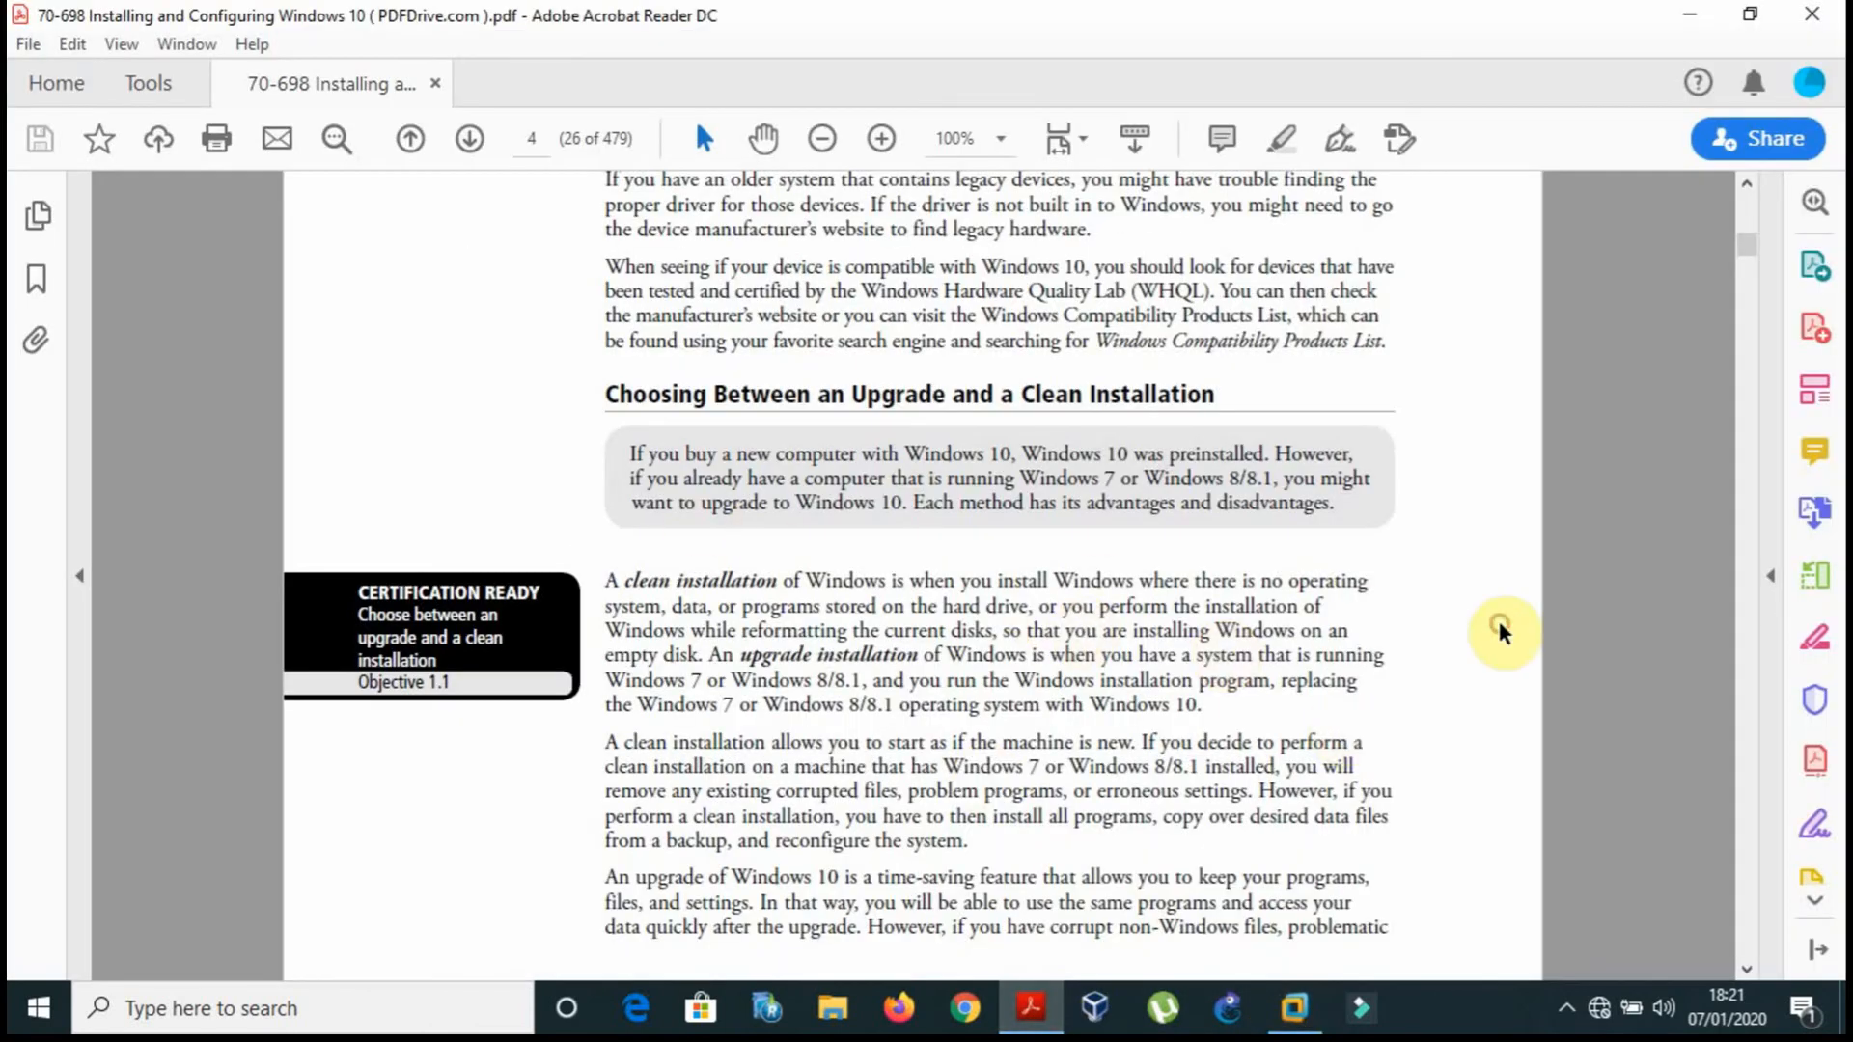
{"action": "scroll", "coordinate": [1499, 628], "scroll_direction": "down", "scroll_amount": 10}
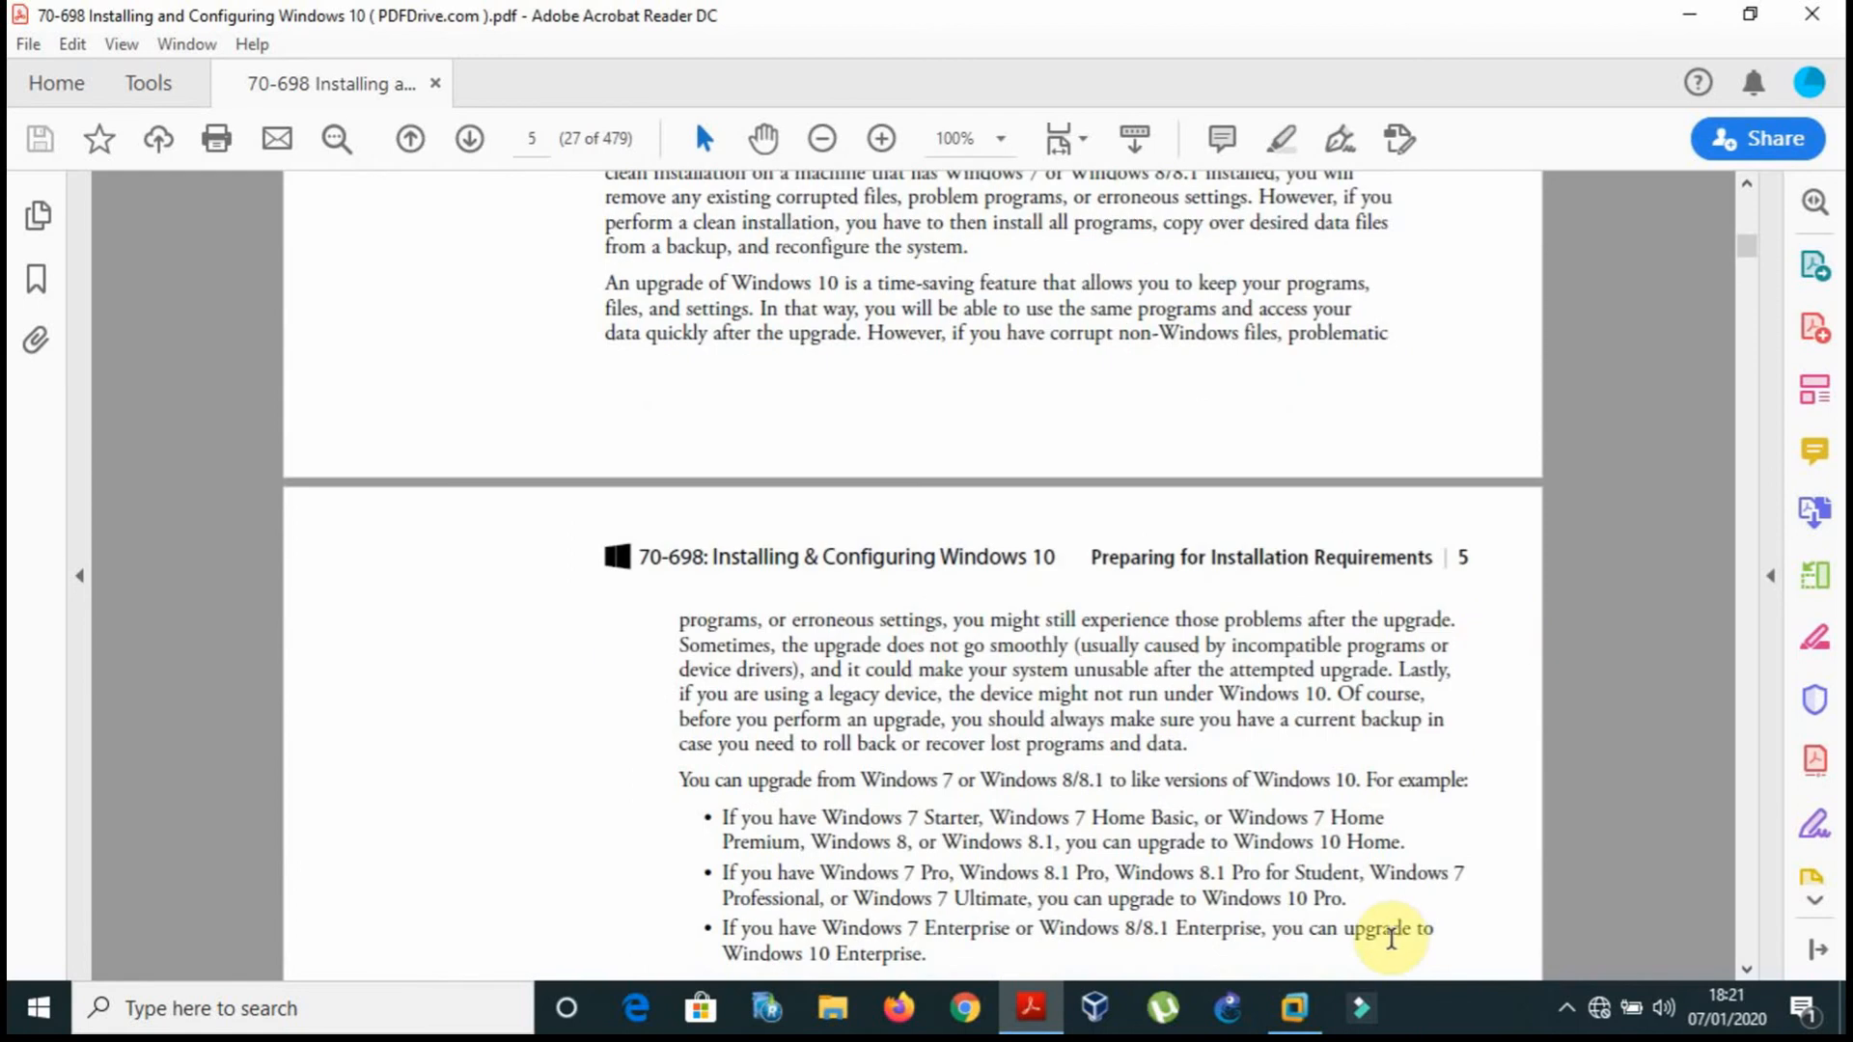
{"action": "left_click", "coordinate": [1294, 1007]}
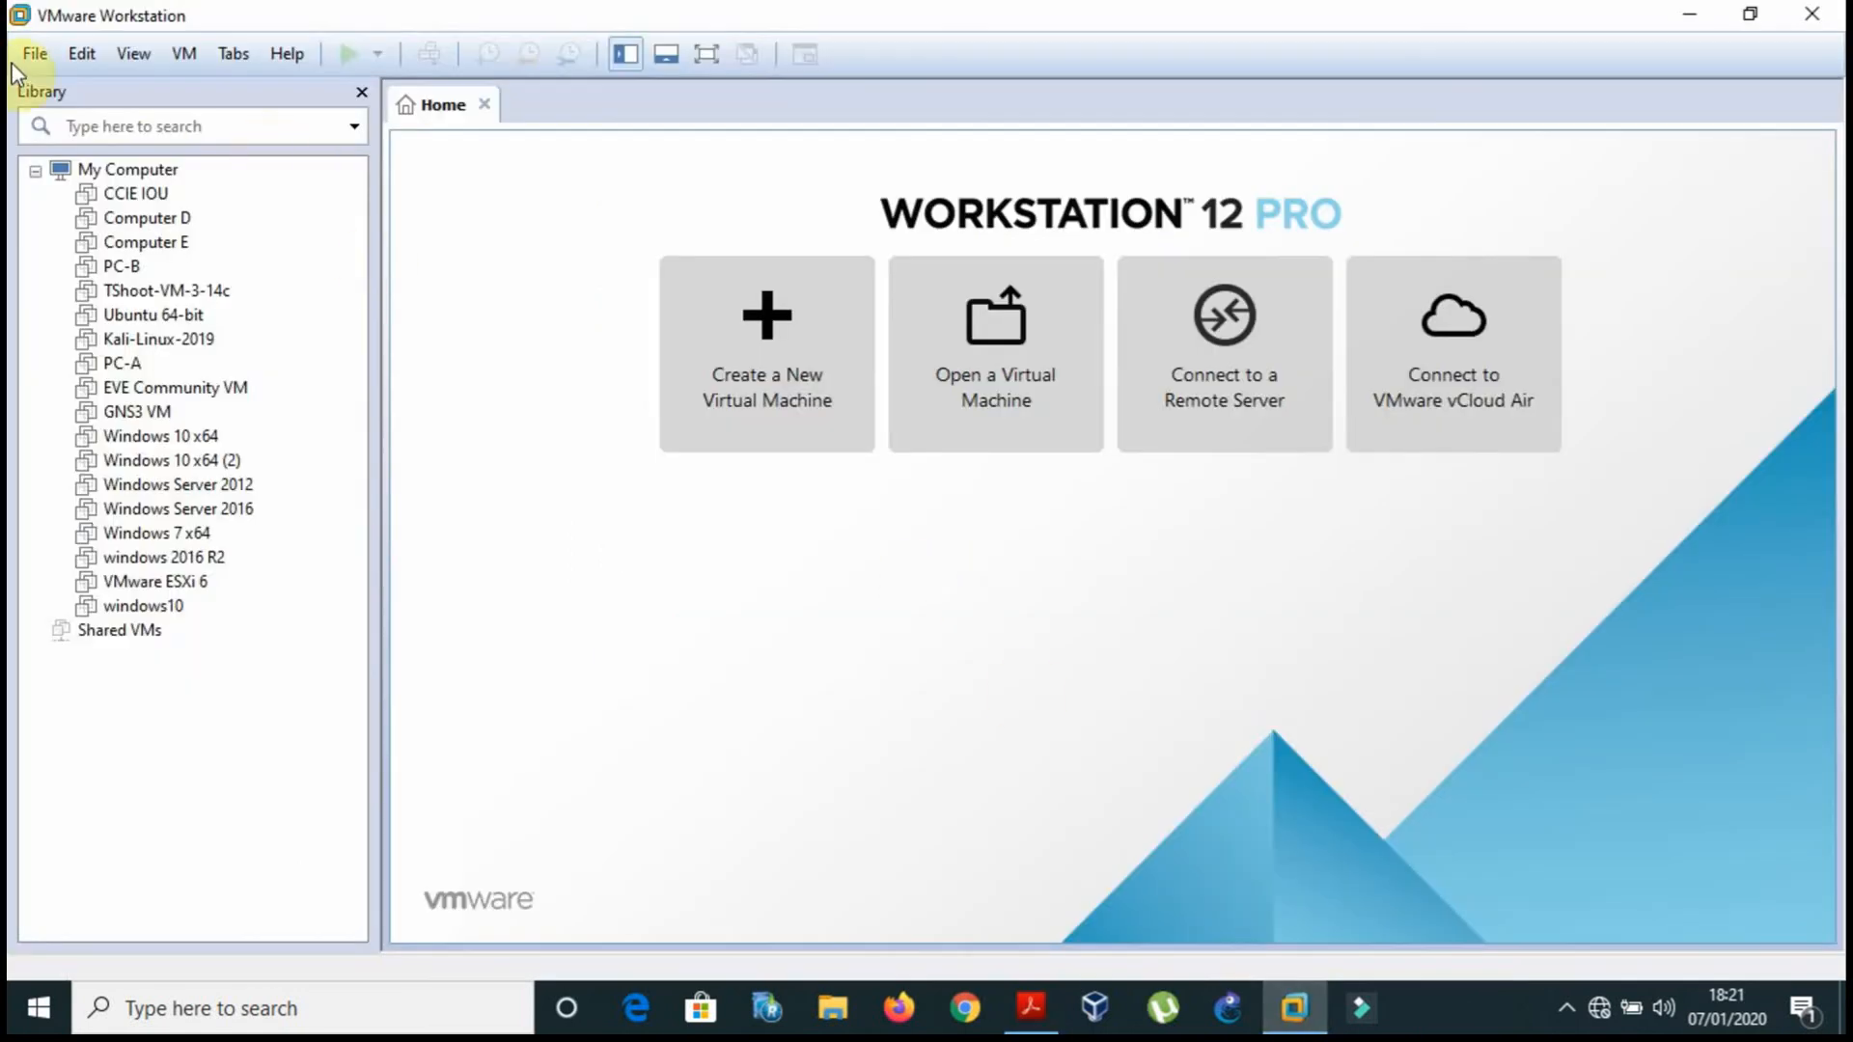
{"action": "left_click", "coordinate": [36, 58]}
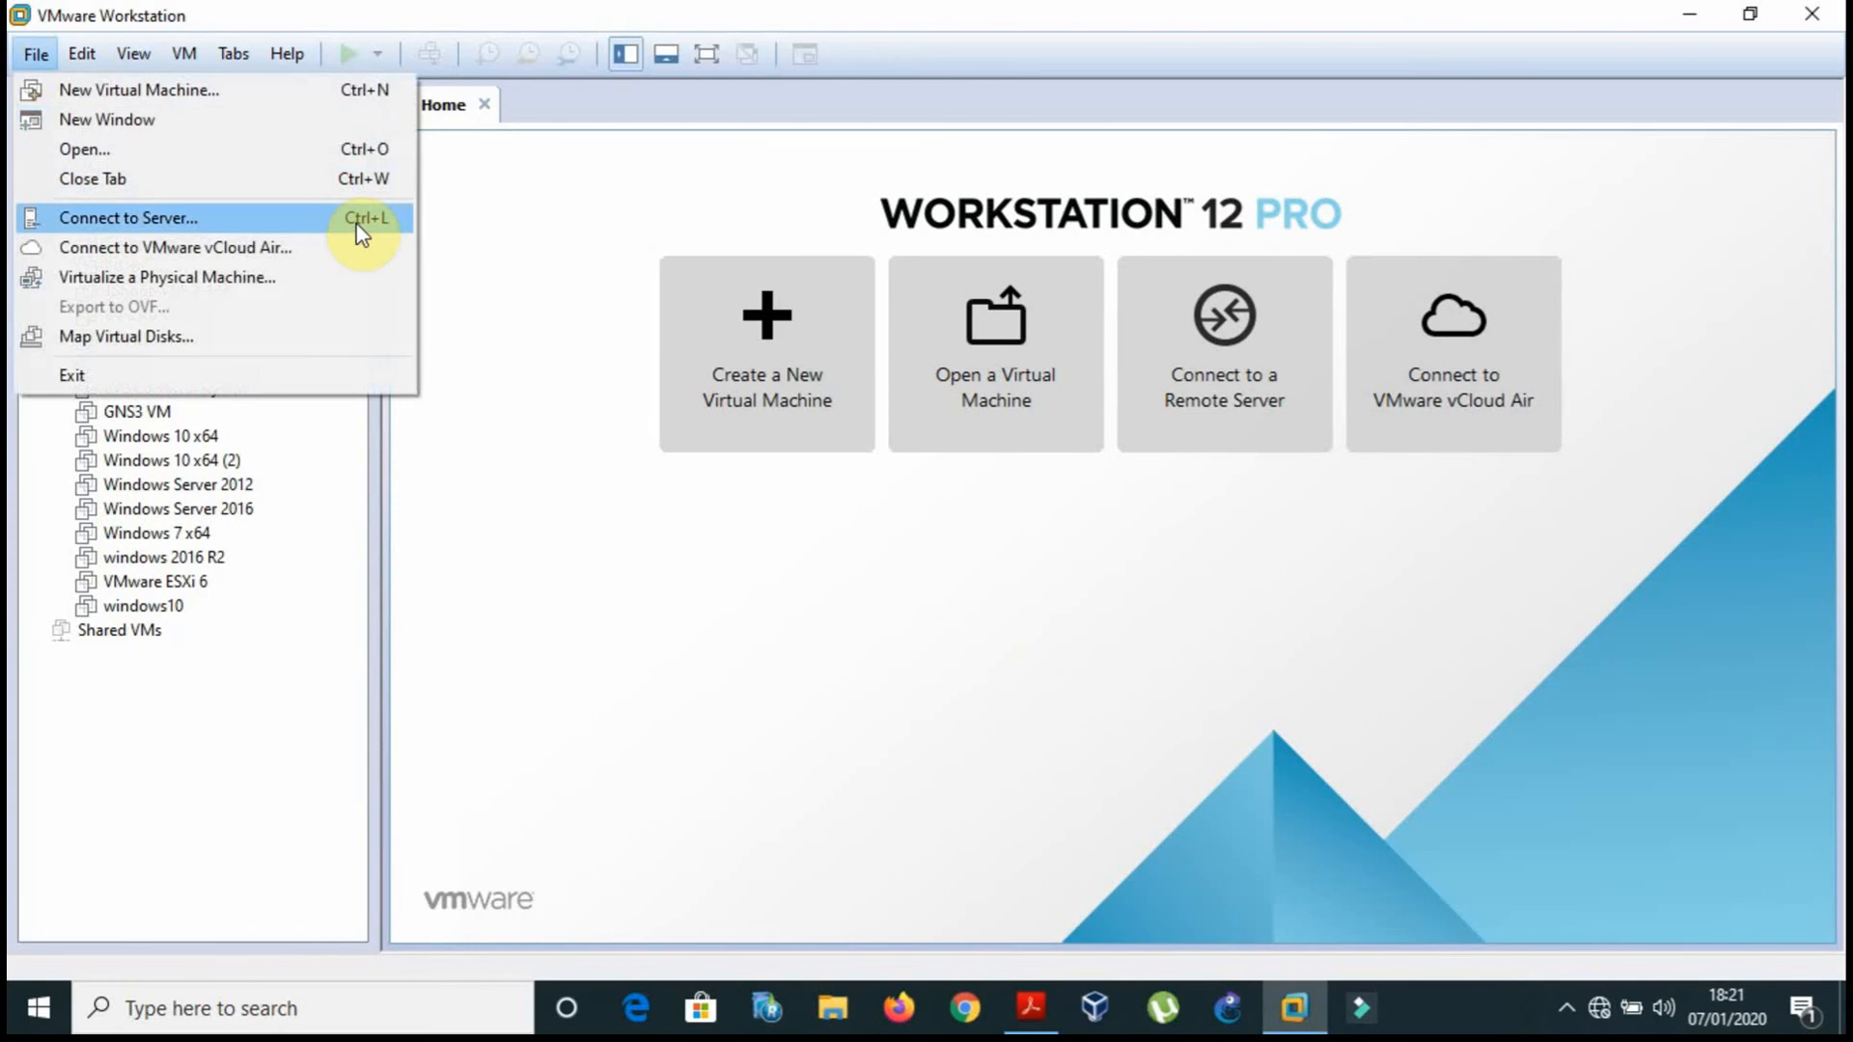
{"action": "left_click", "coordinate": [637, 475]}
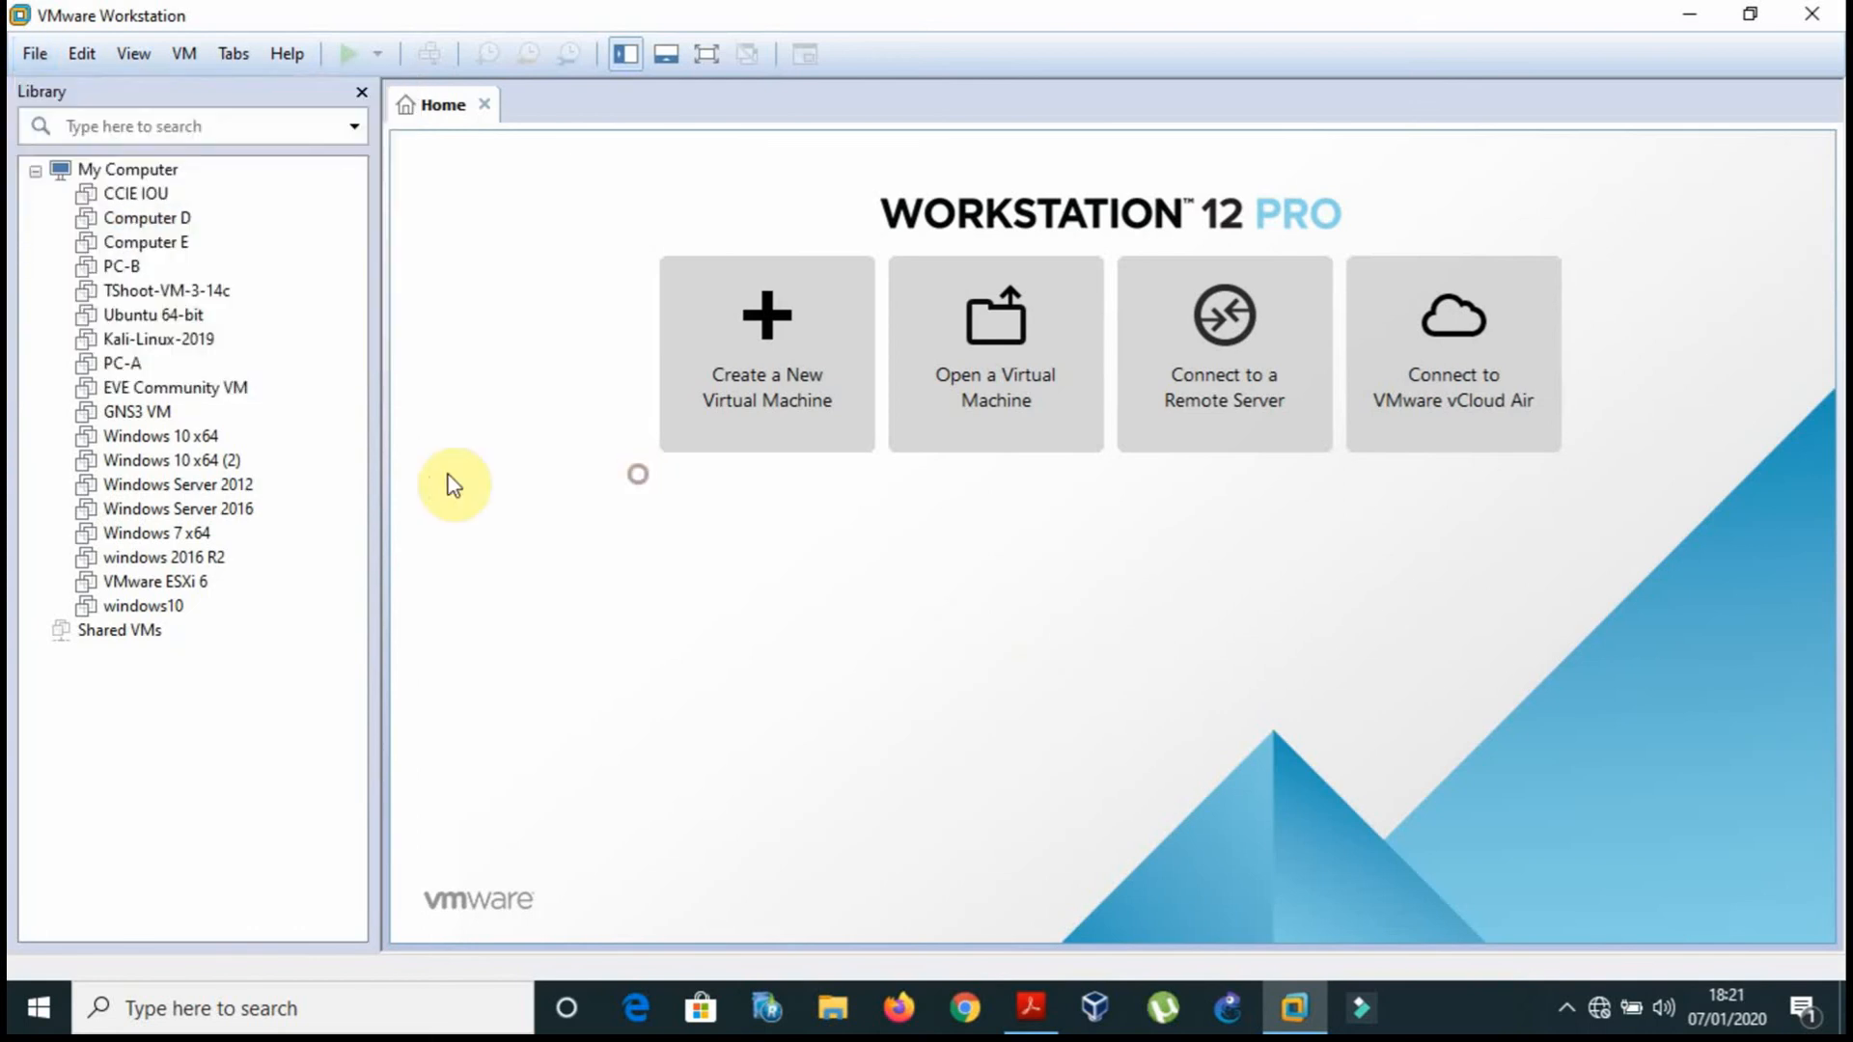
{"action": "right_click", "coordinate": [196, 446]}
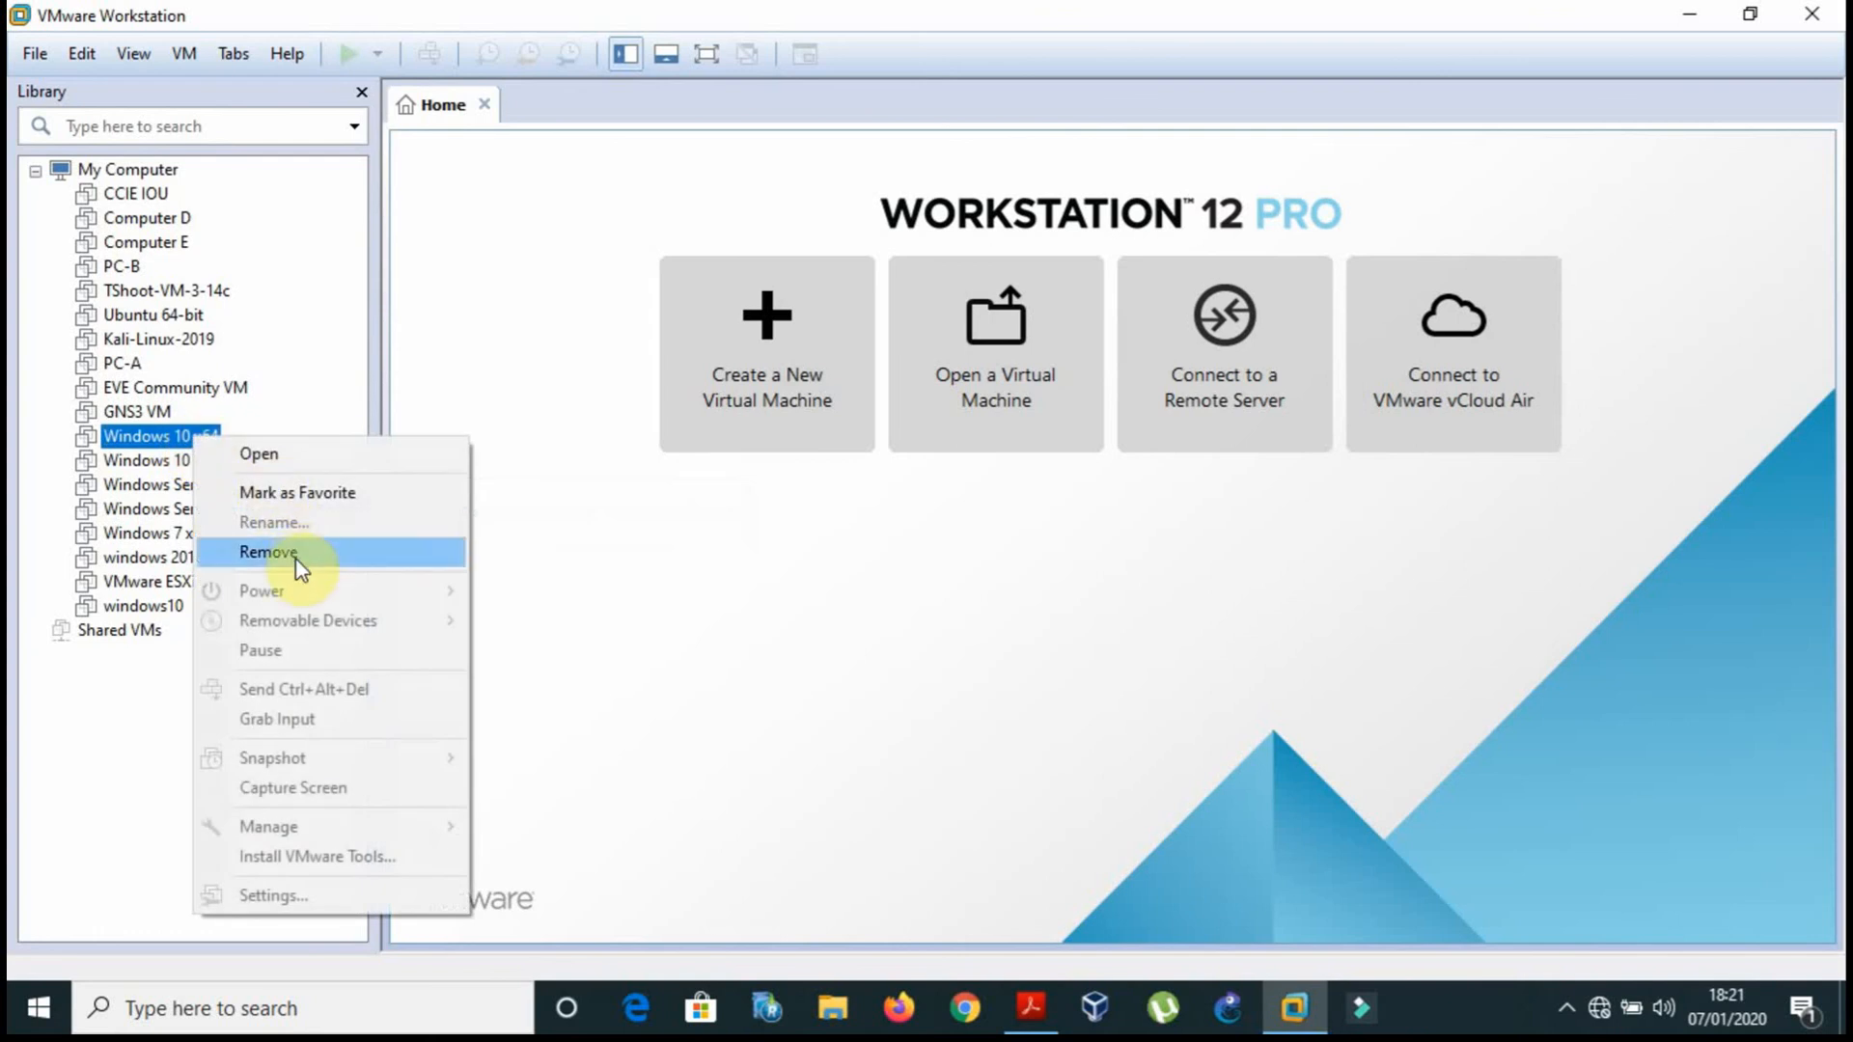
{"action": "left_click", "coordinate": [299, 564]}
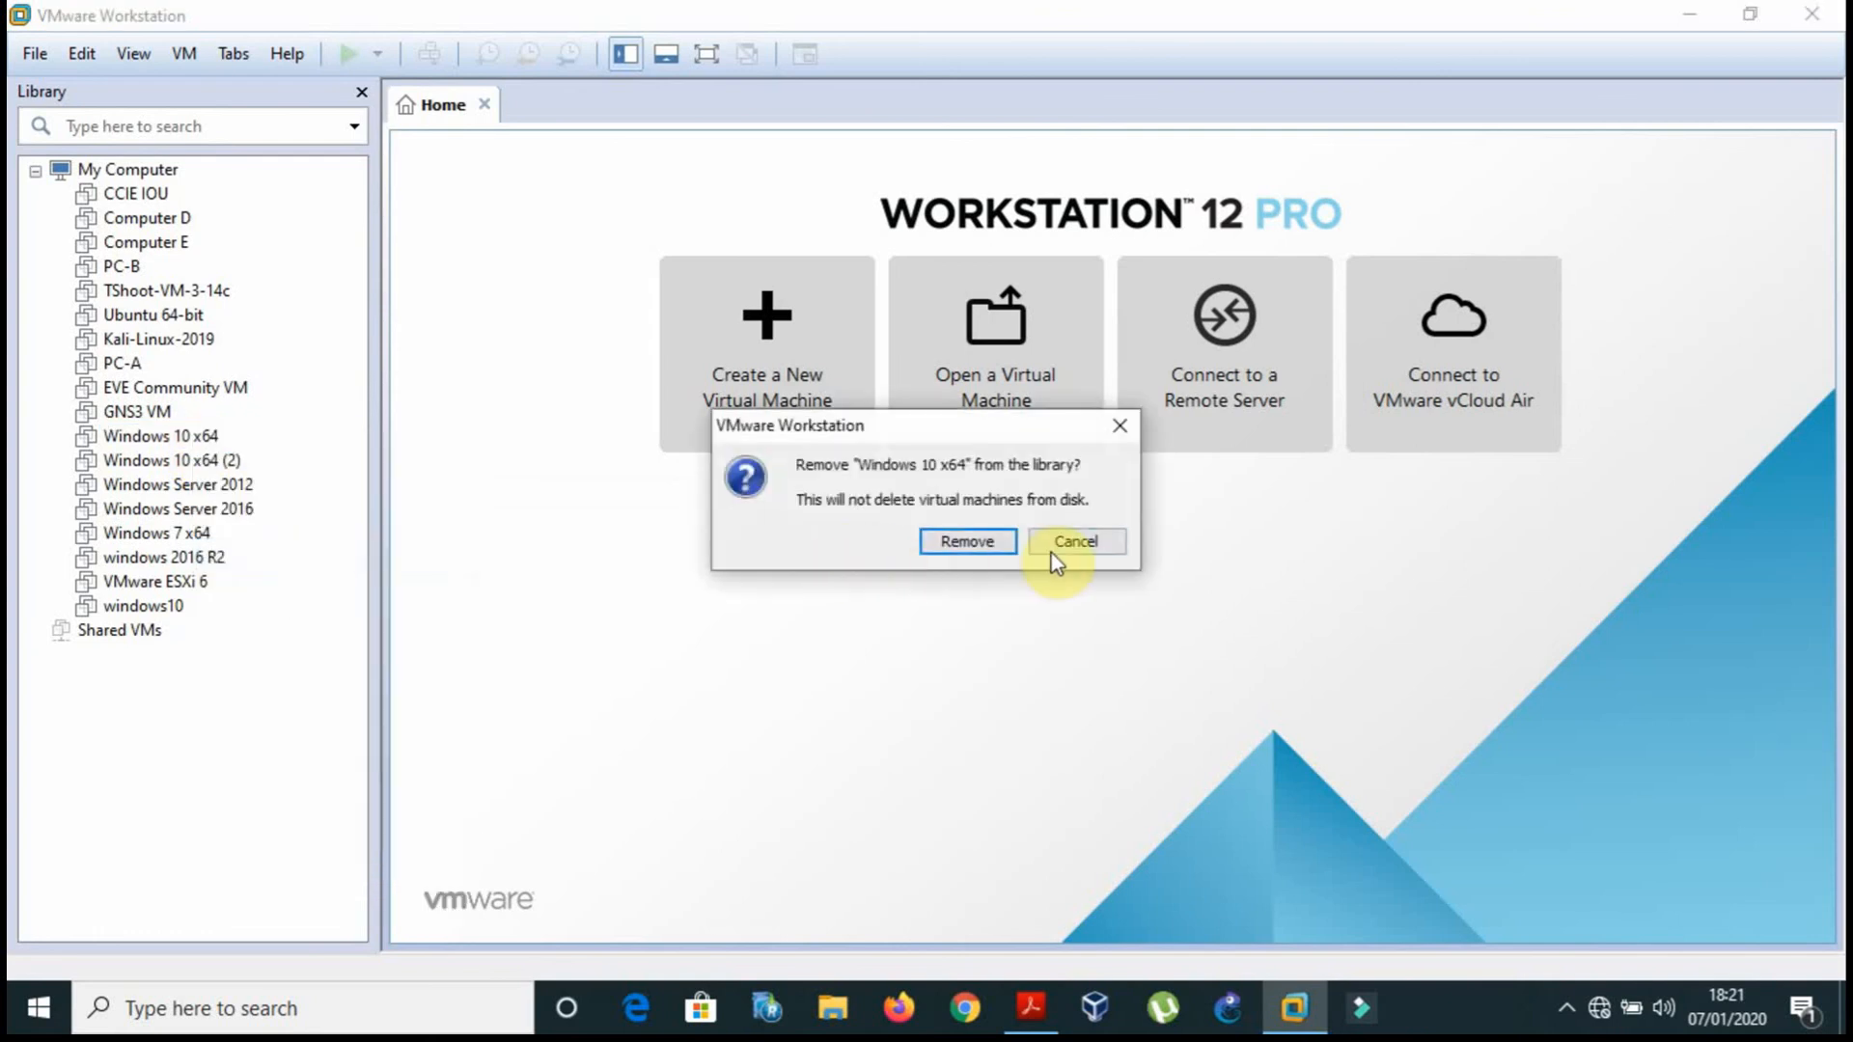
{"action": "left_click", "coordinate": [1055, 558]}
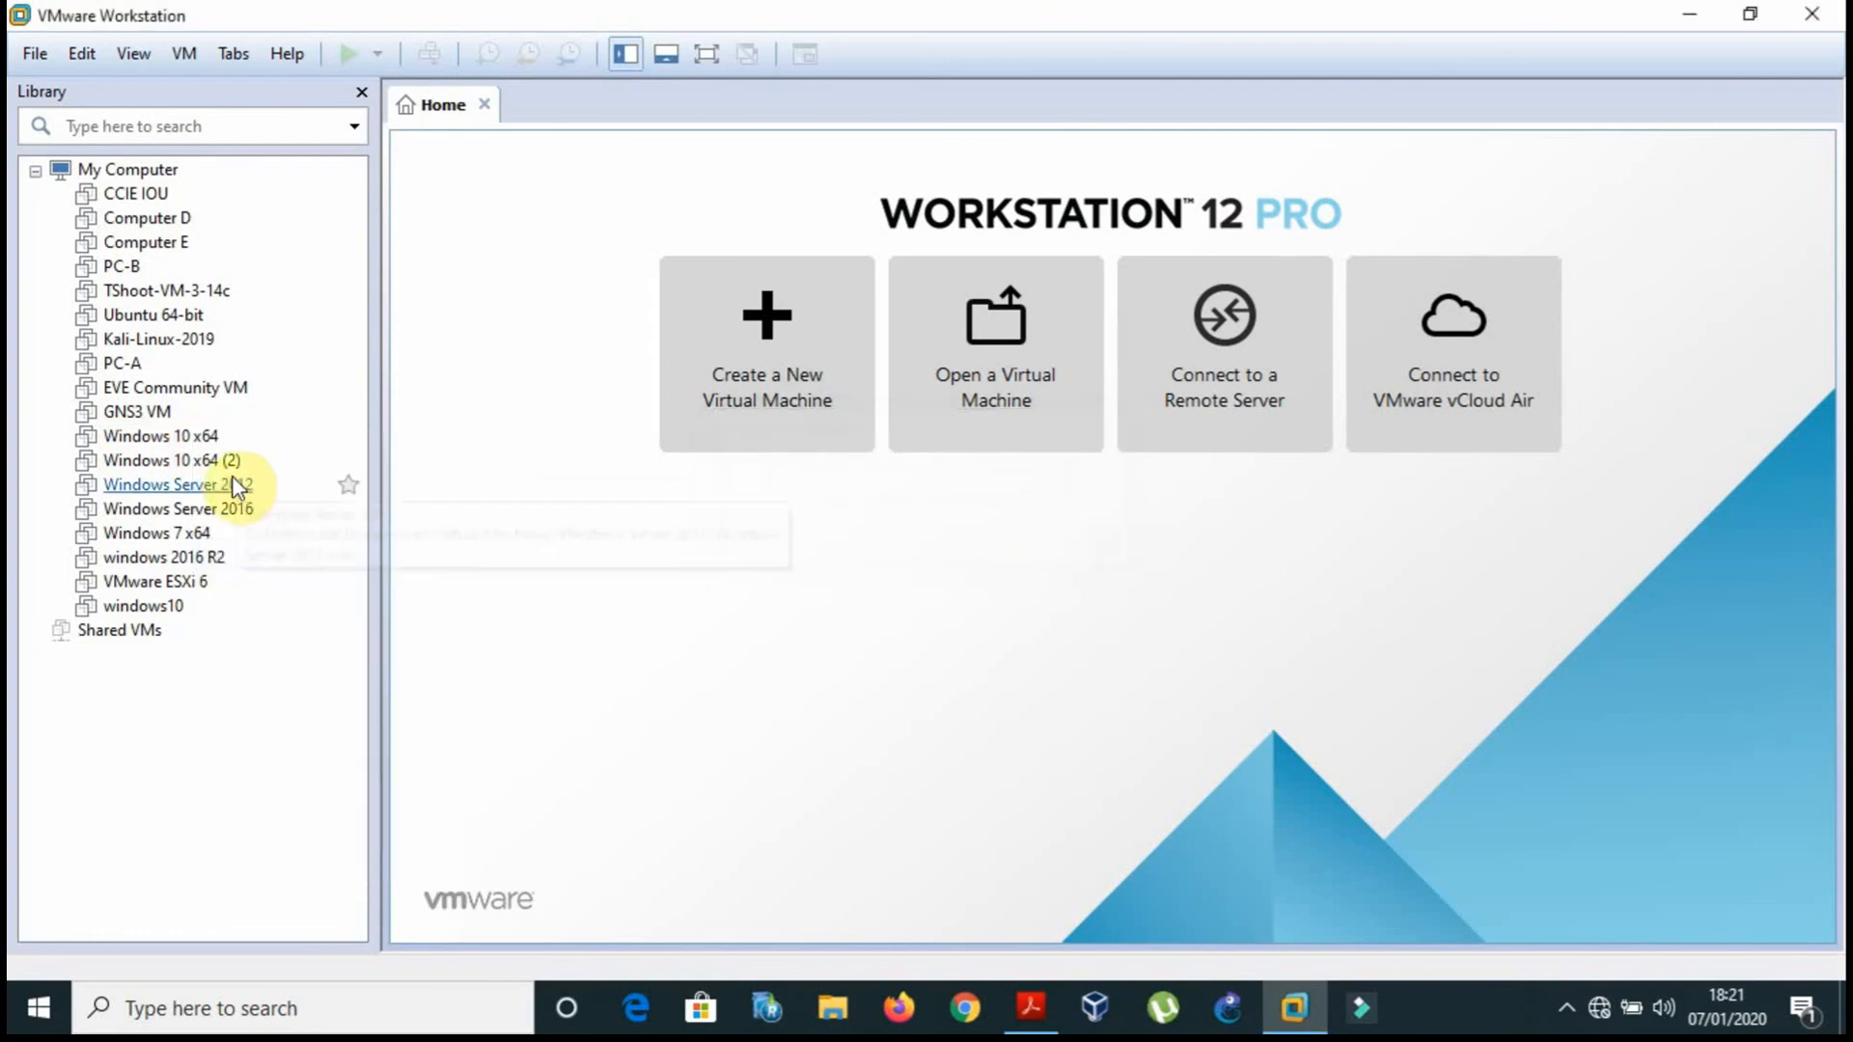
Step: Open the Windows 10 x64 virtual machine, inspect its network adapter settings, and close VMware Workstation
{"action": "left_click", "coordinate": [188, 444]}
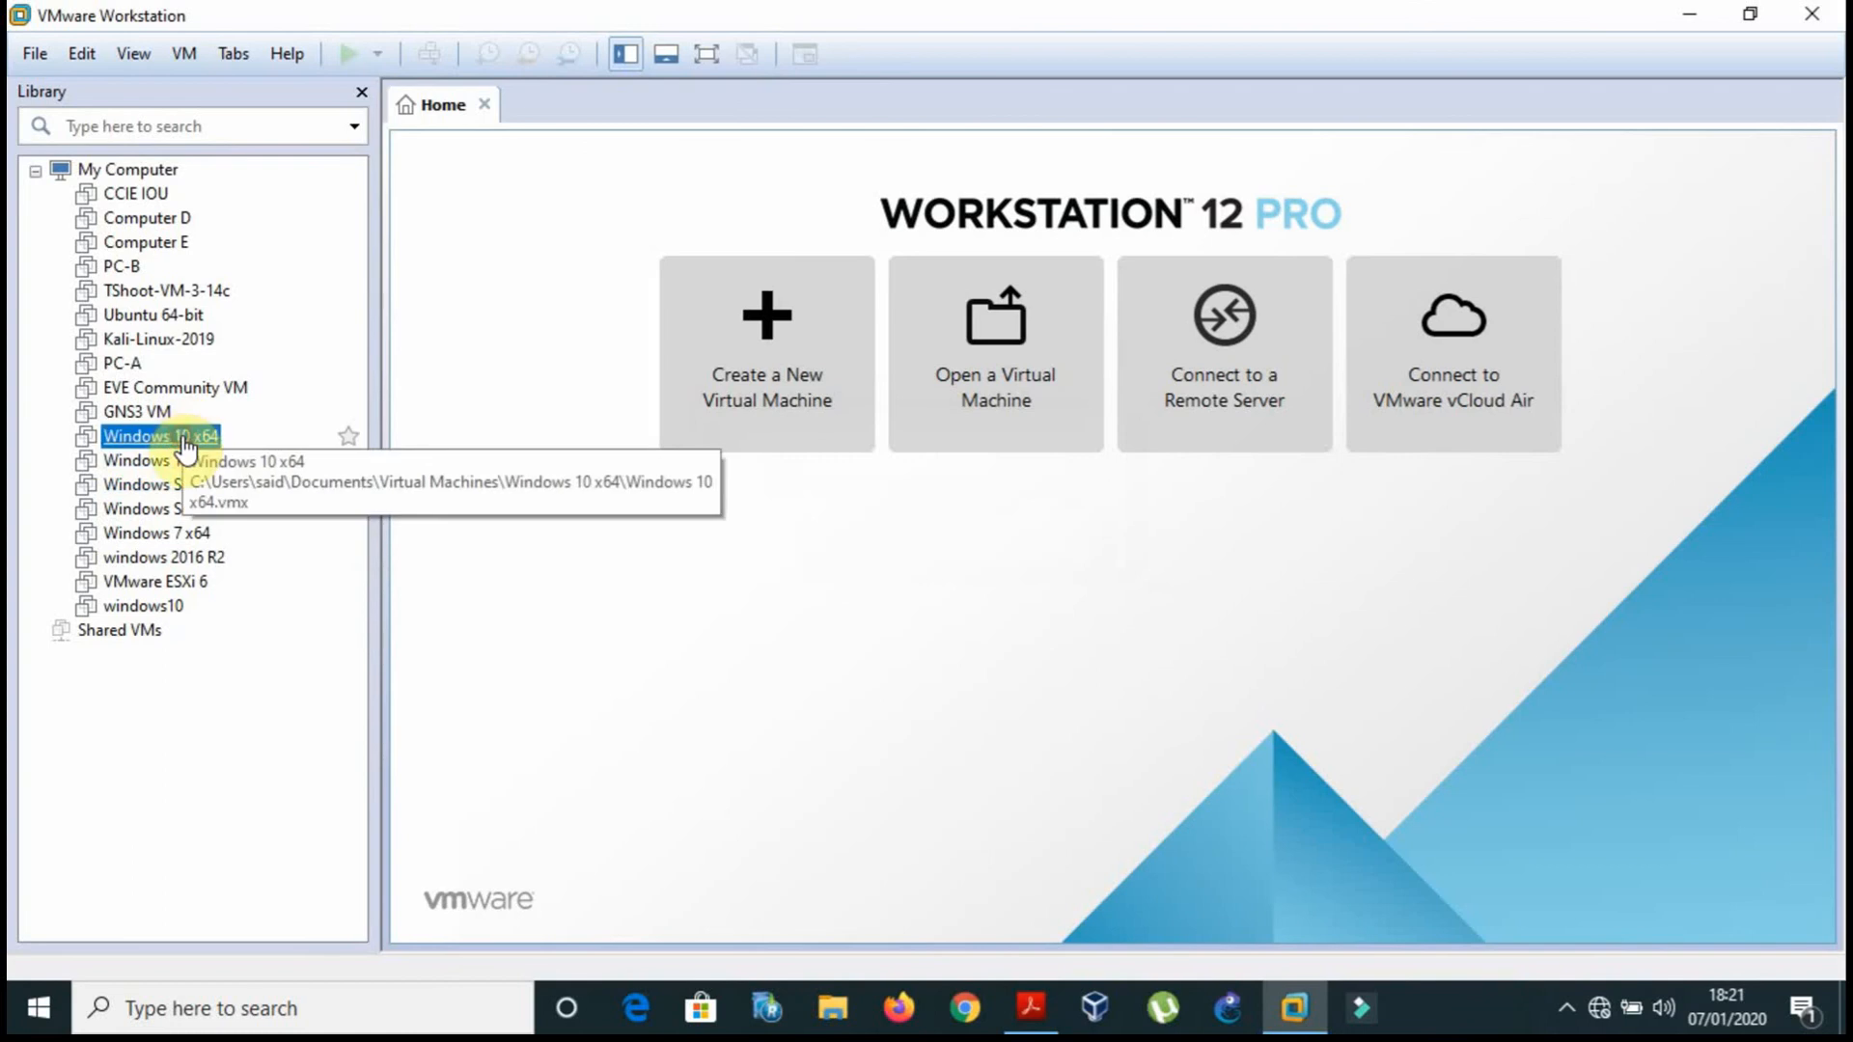
{"action": "left_click", "coordinate": [183, 54]}
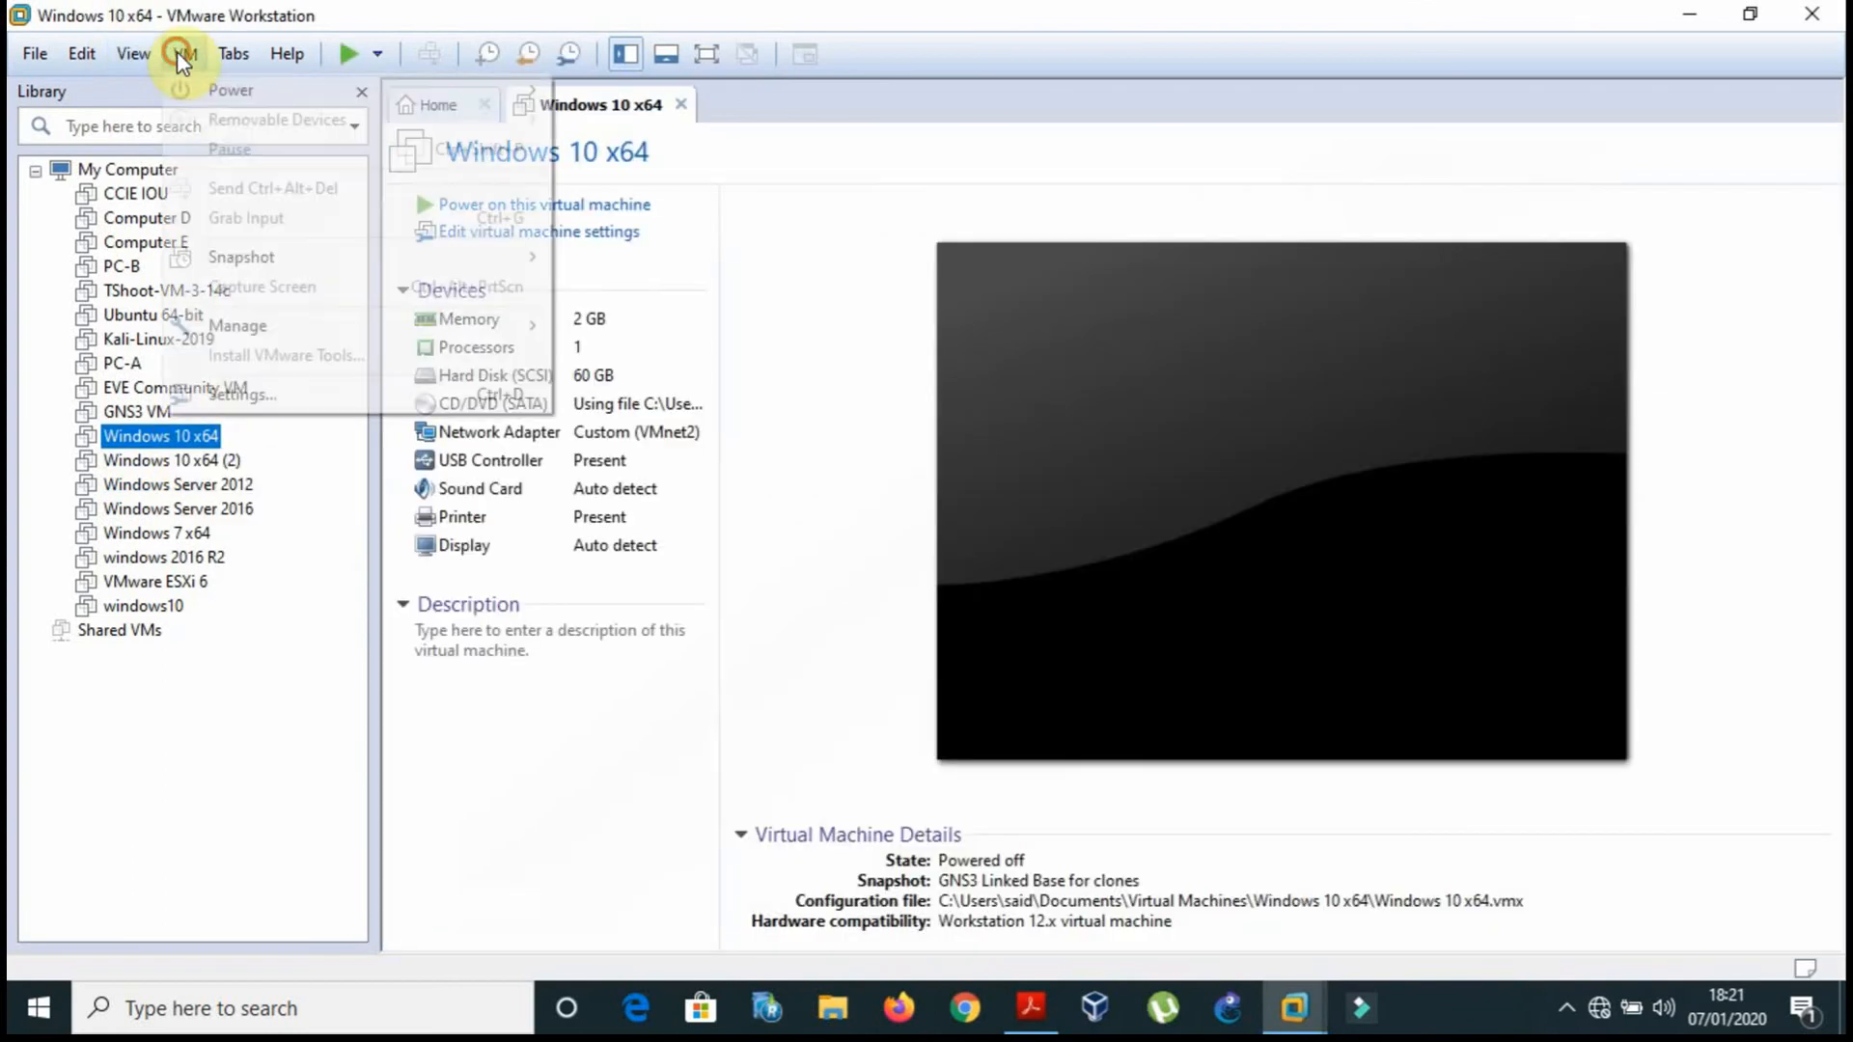
{"action": "left_click", "coordinate": [704, 310]}
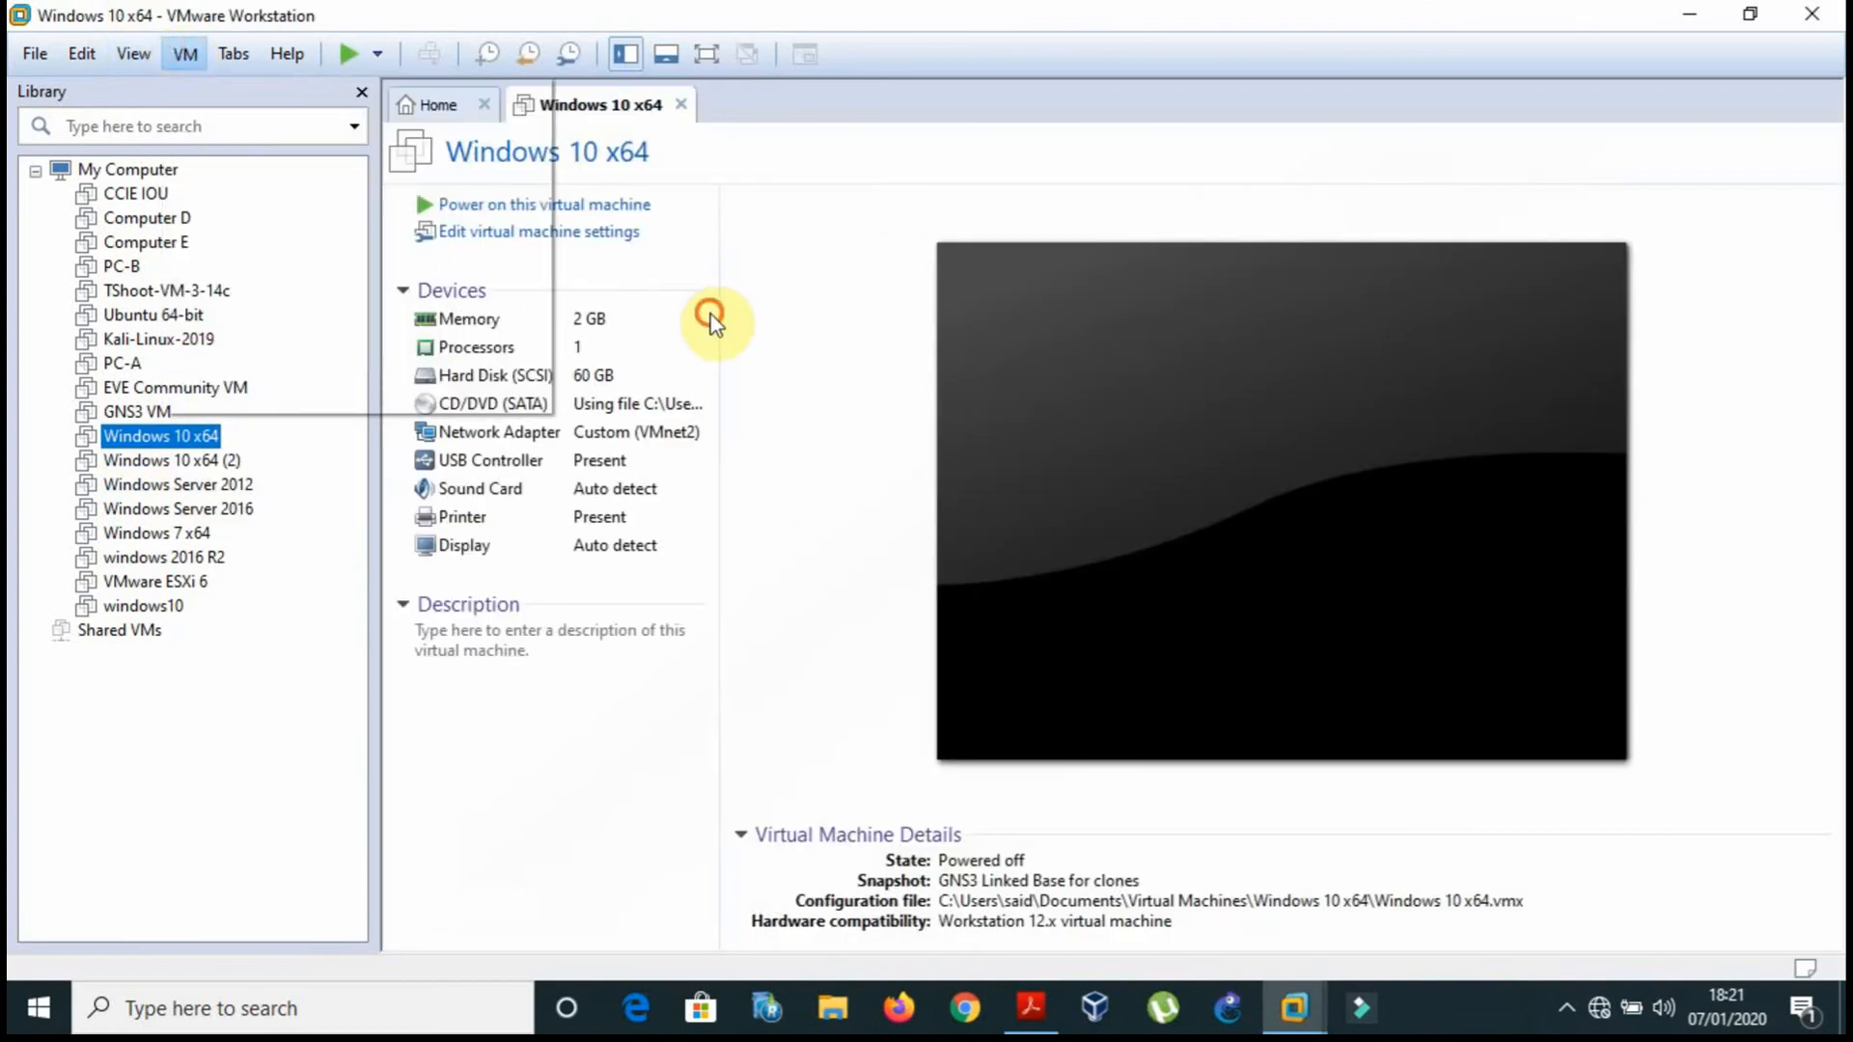
{"action": "left_click", "coordinate": [614, 437]}
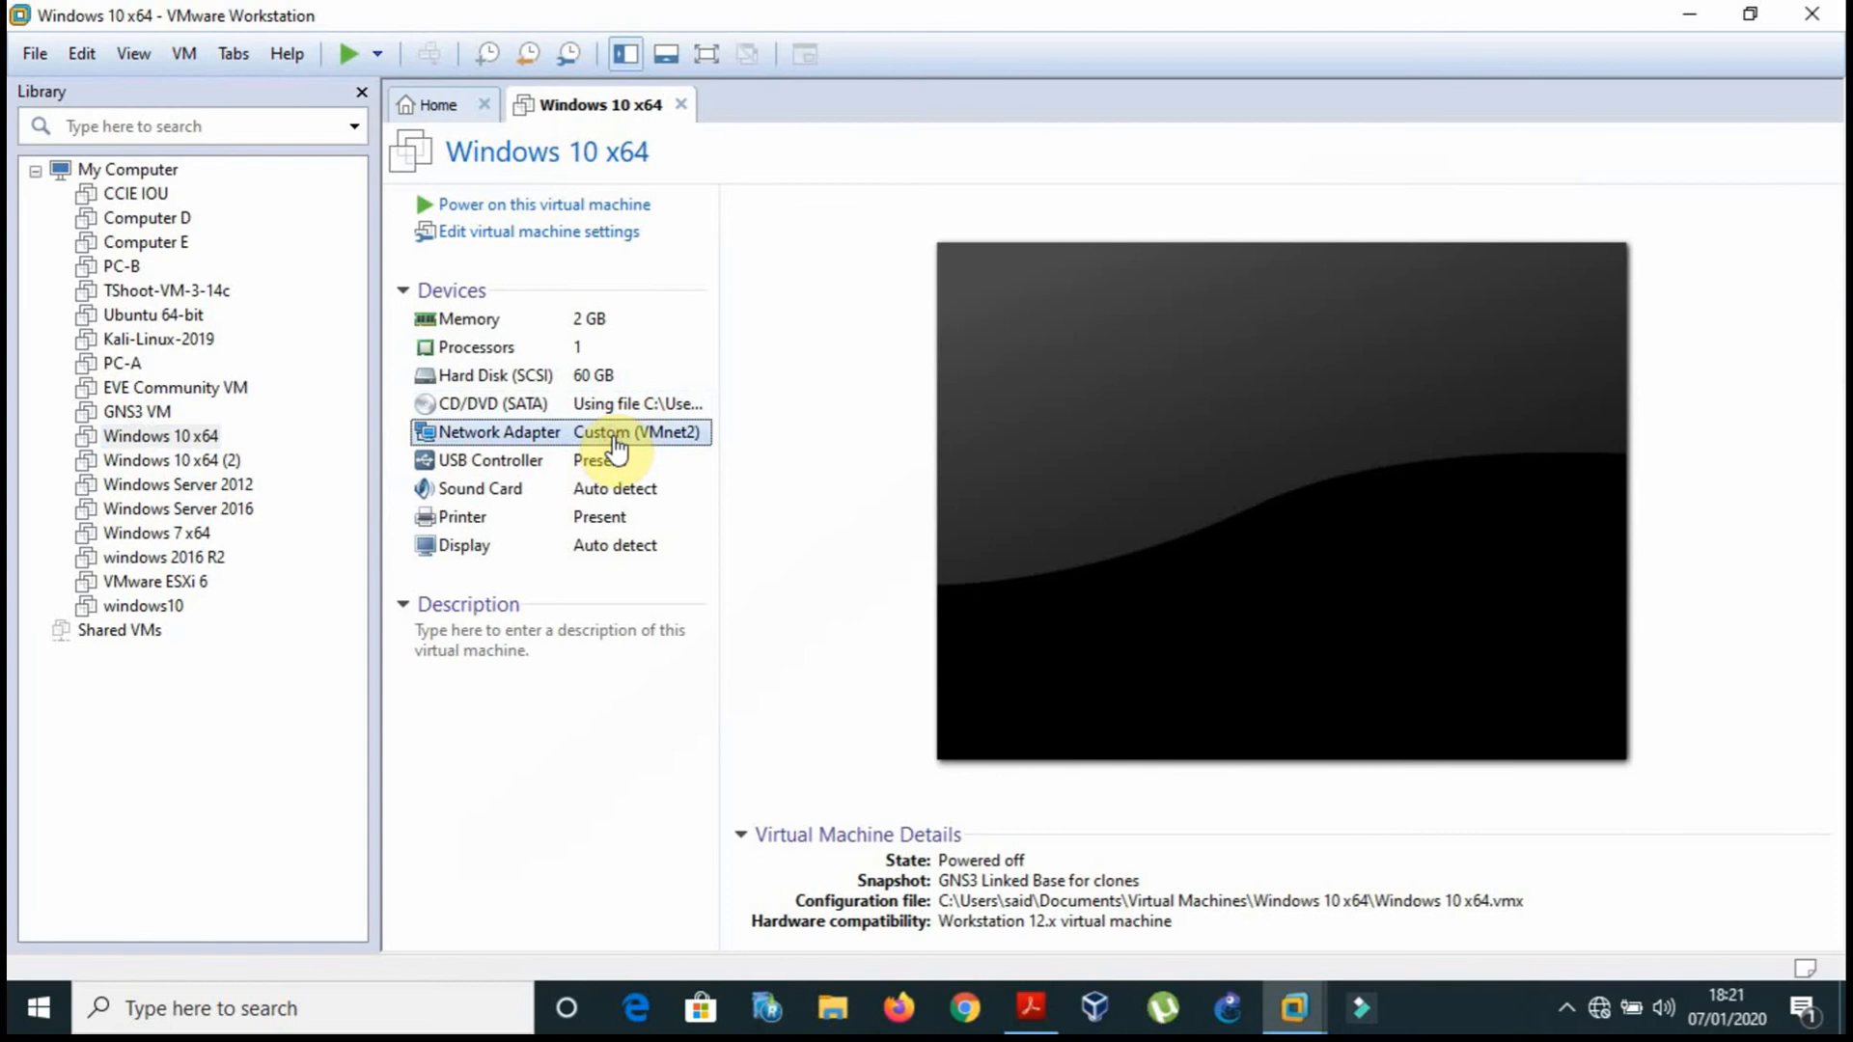
{"action": "double_click", "coordinate": [614, 437]}
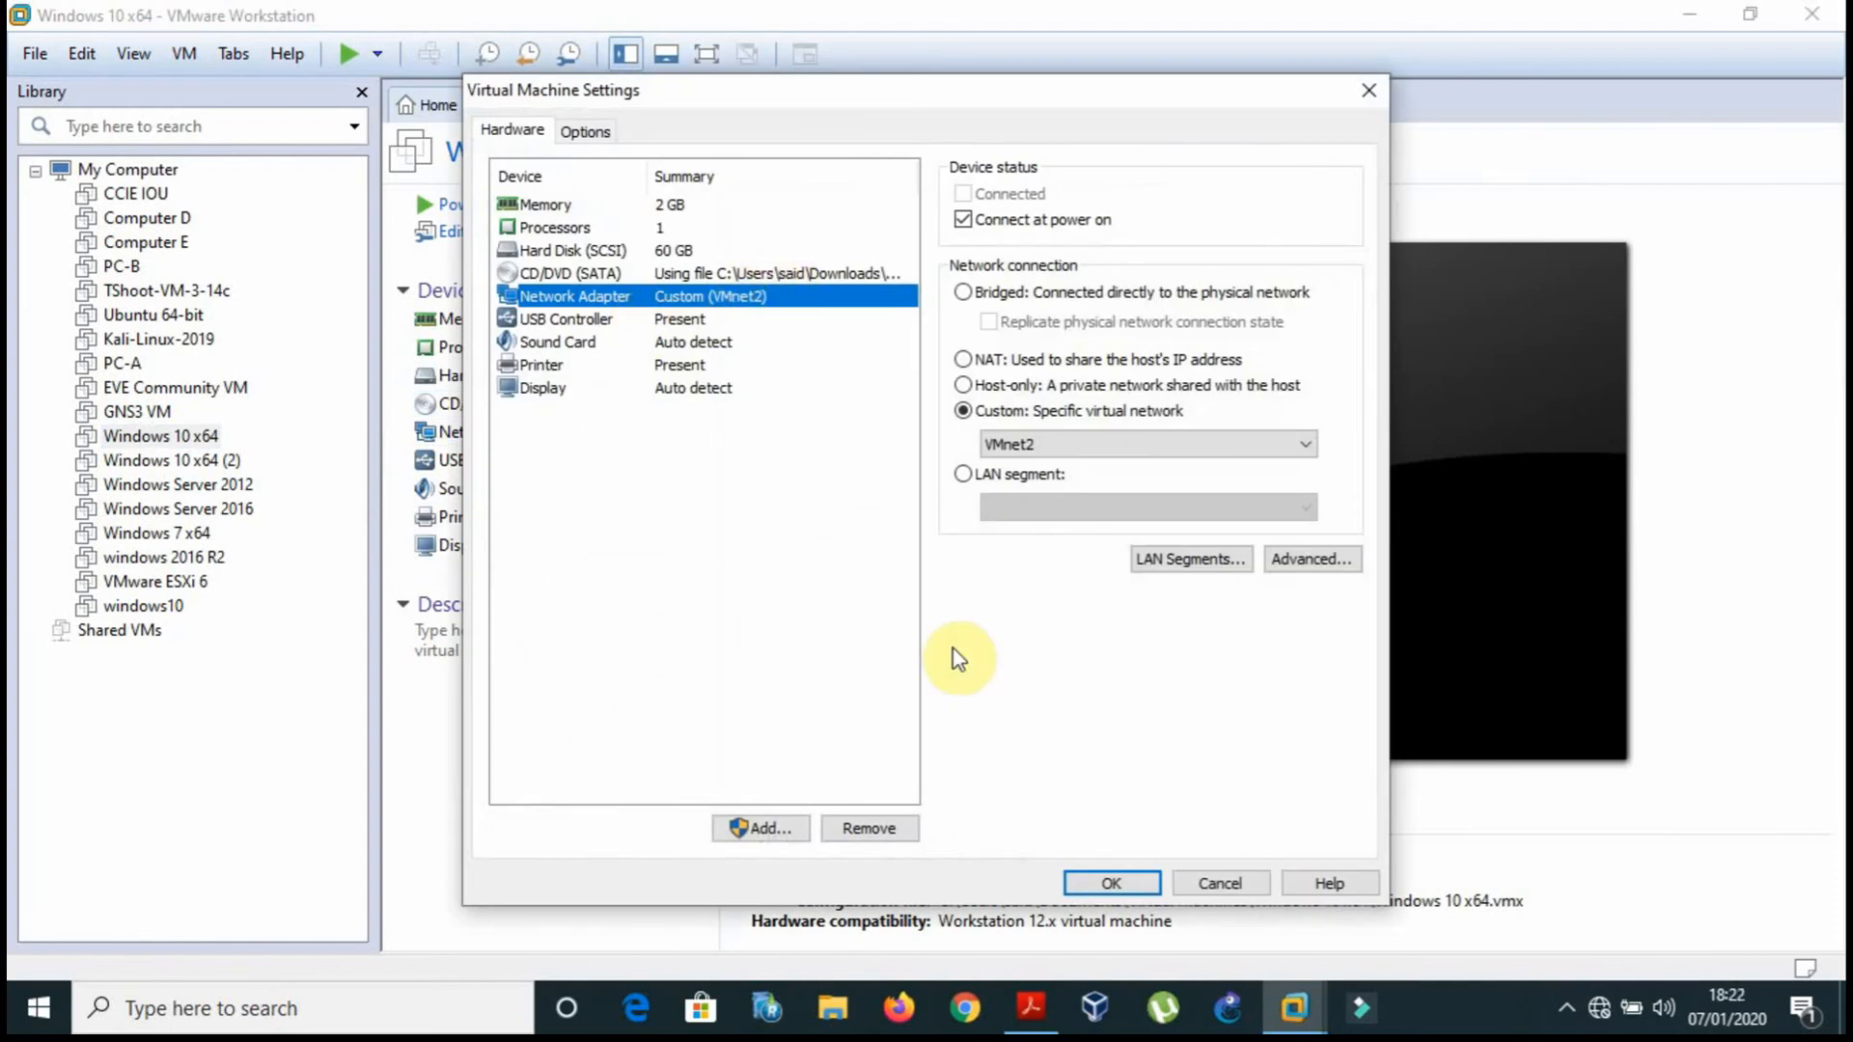
{"action": "left_click", "coordinate": [1212, 886]}
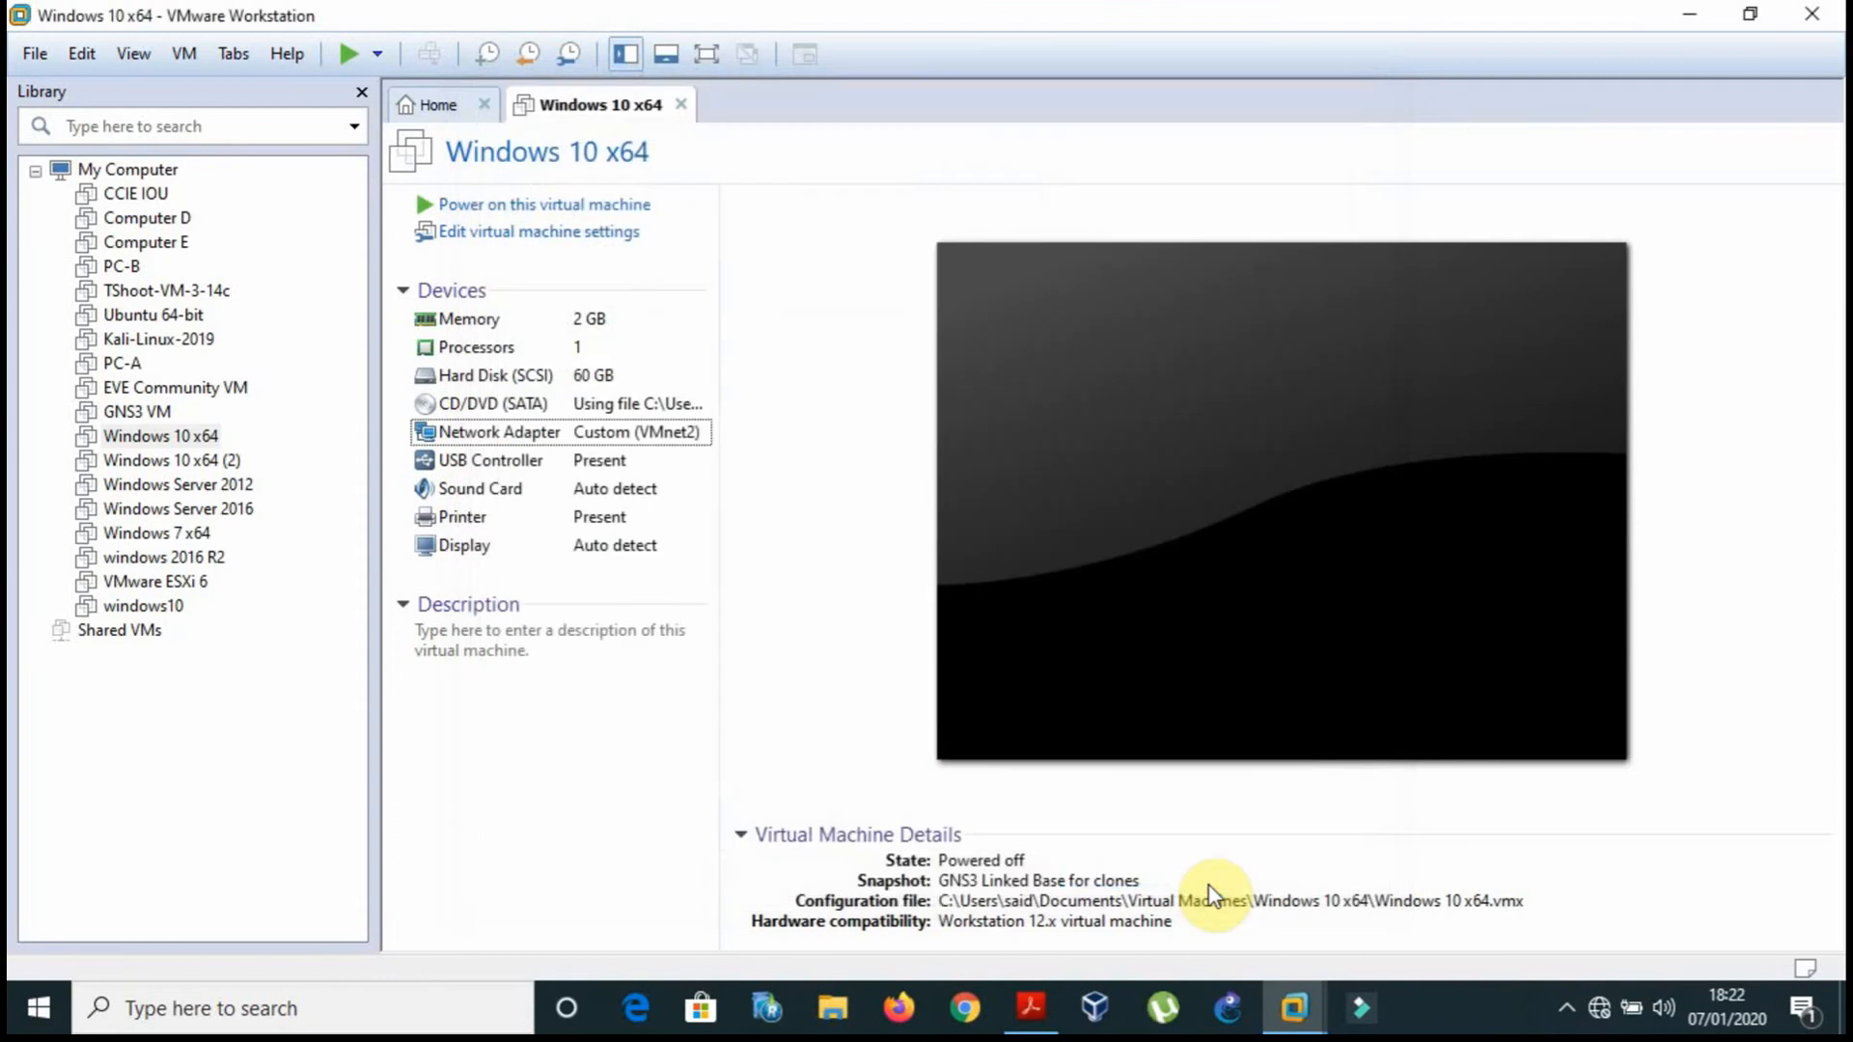
{"action": "left_click", "coordinate": [1812, 14]}
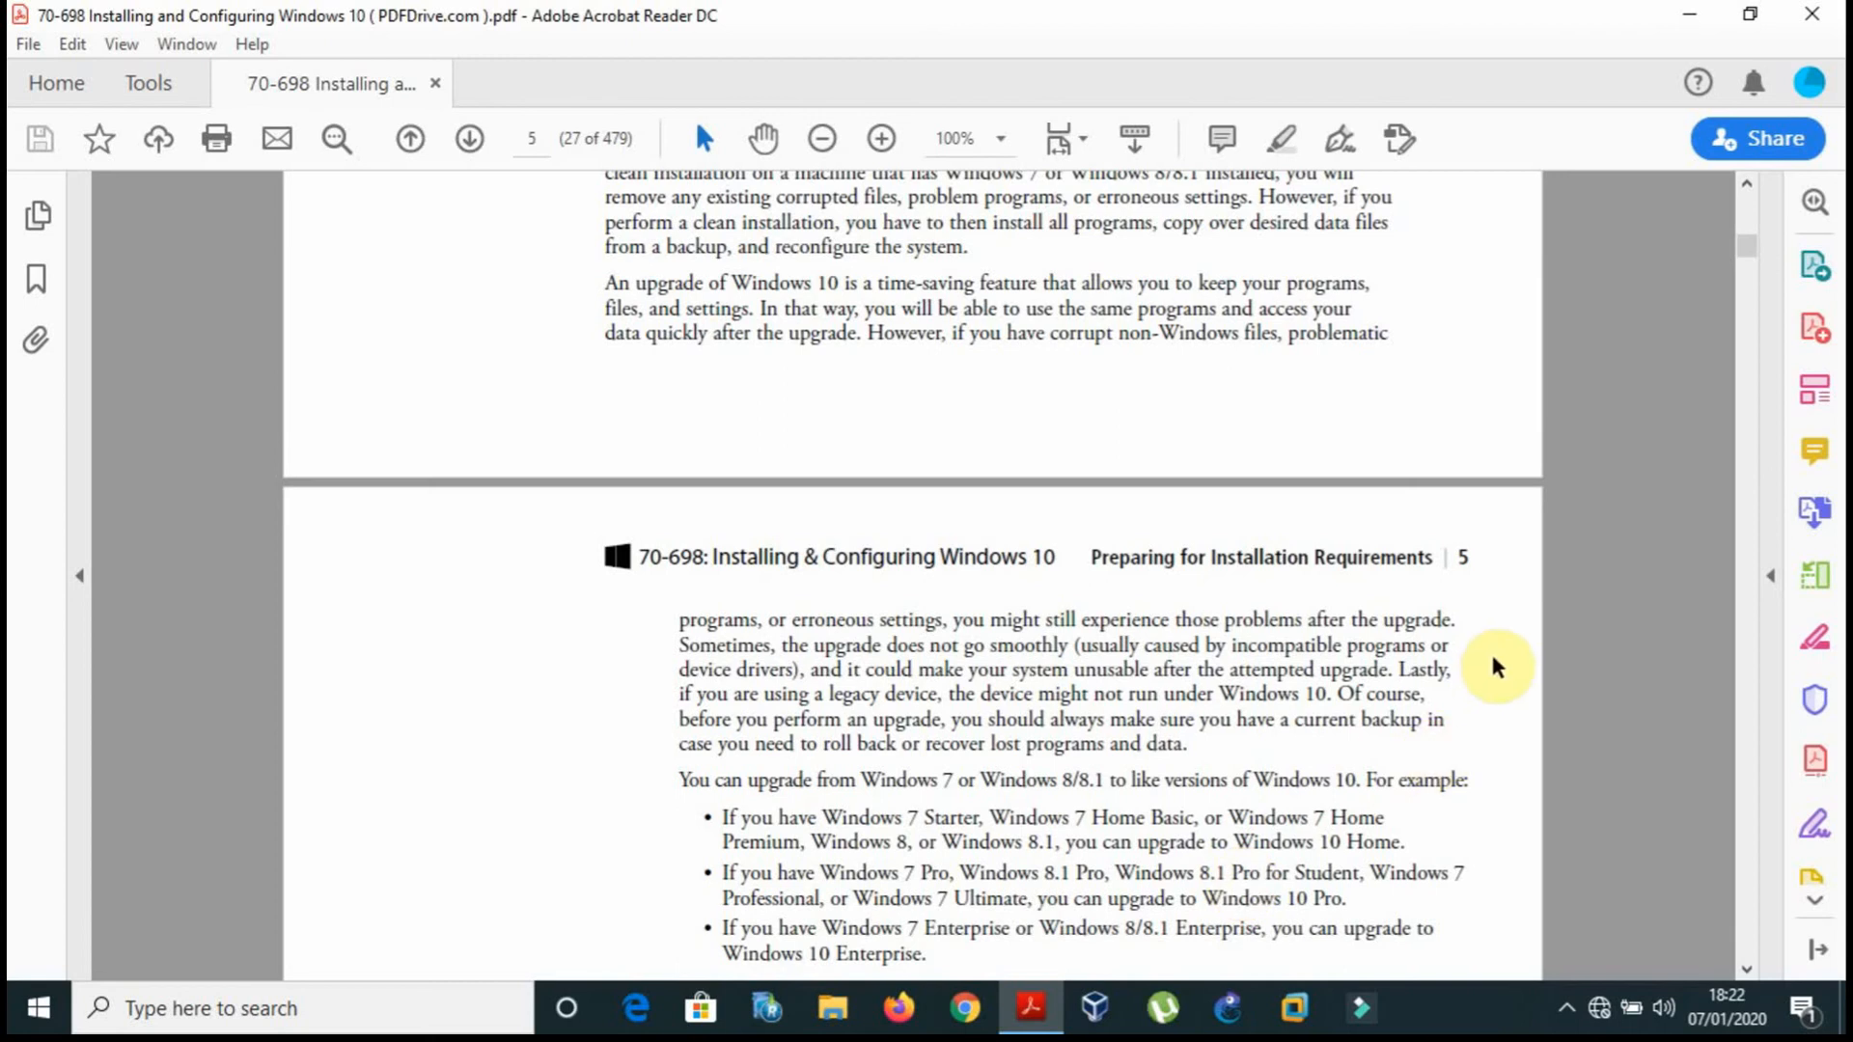
Step: Go to page 7 of the guide in Adobe Acrobat Reader and examine Table 1-1, Features Based on Windows 10 Editions
{"action": "key", "text": "Right"}
{"action": "key", "text": "Right"}
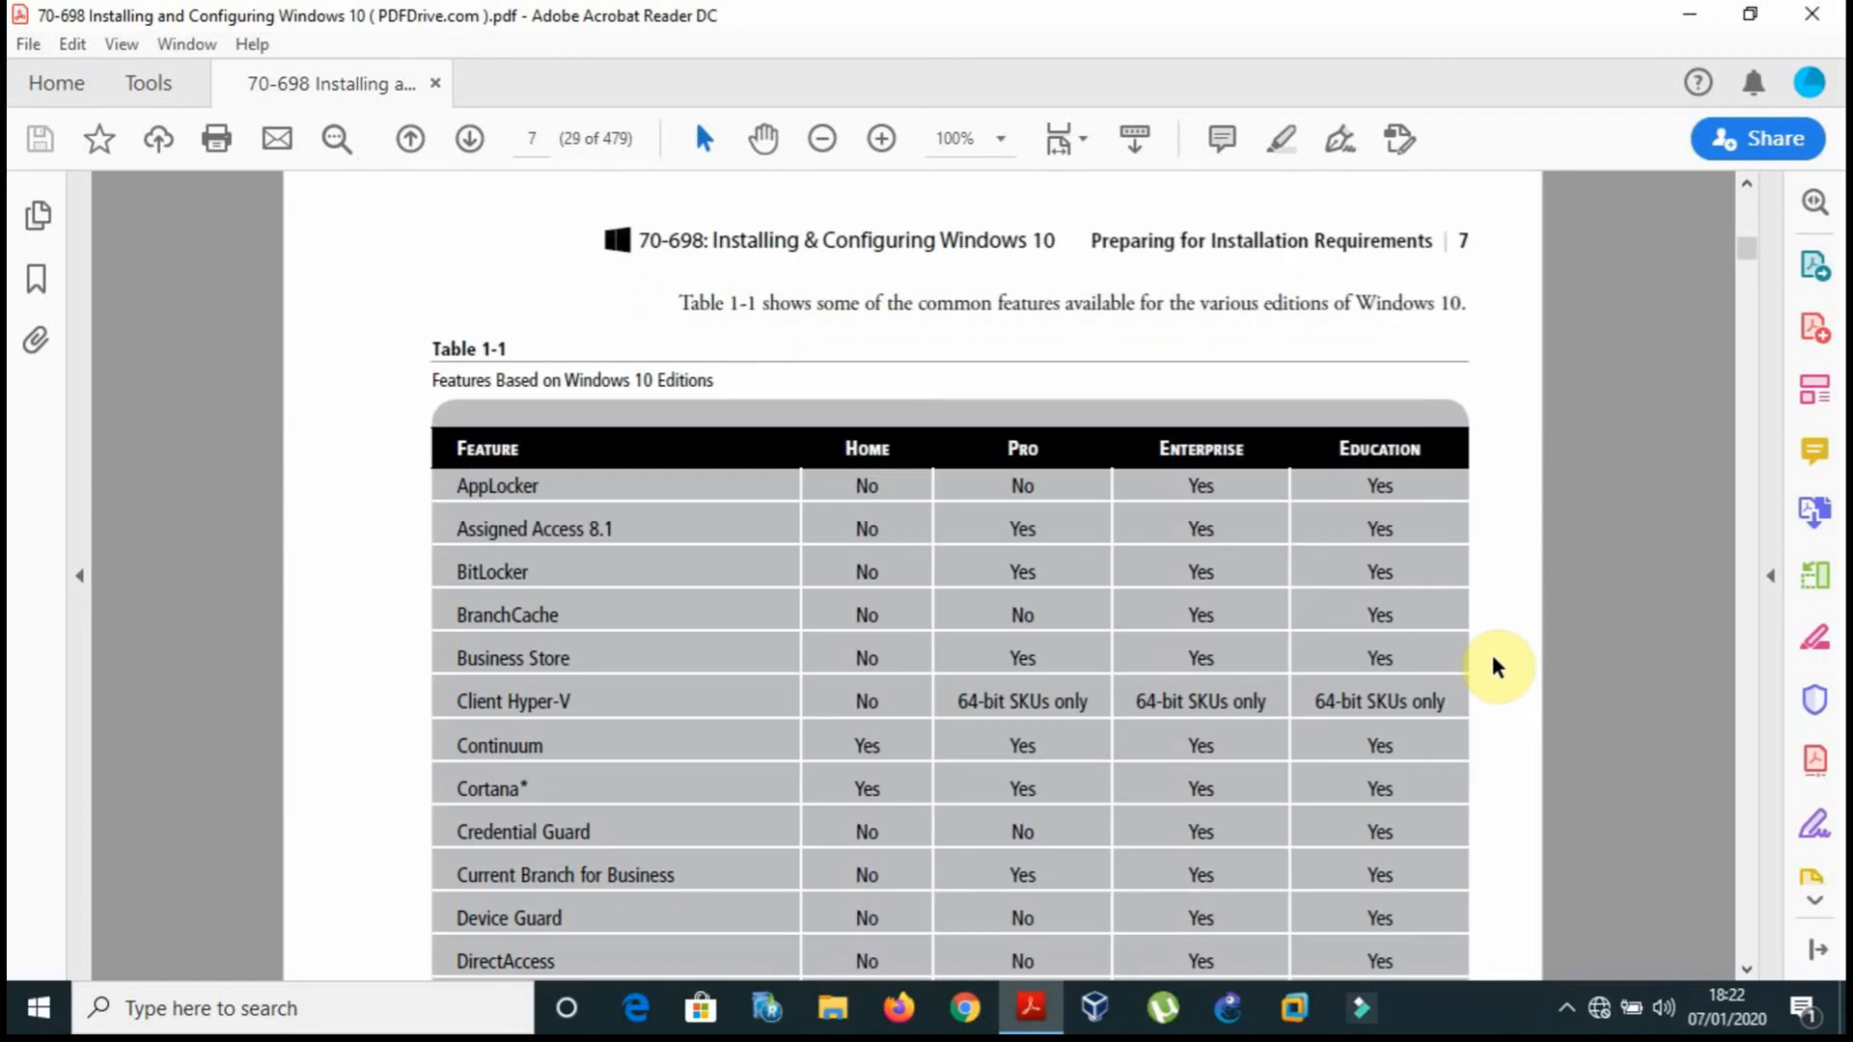
{"action": "key", "text": "Right"}
{"action": "key", "text": "Left"}
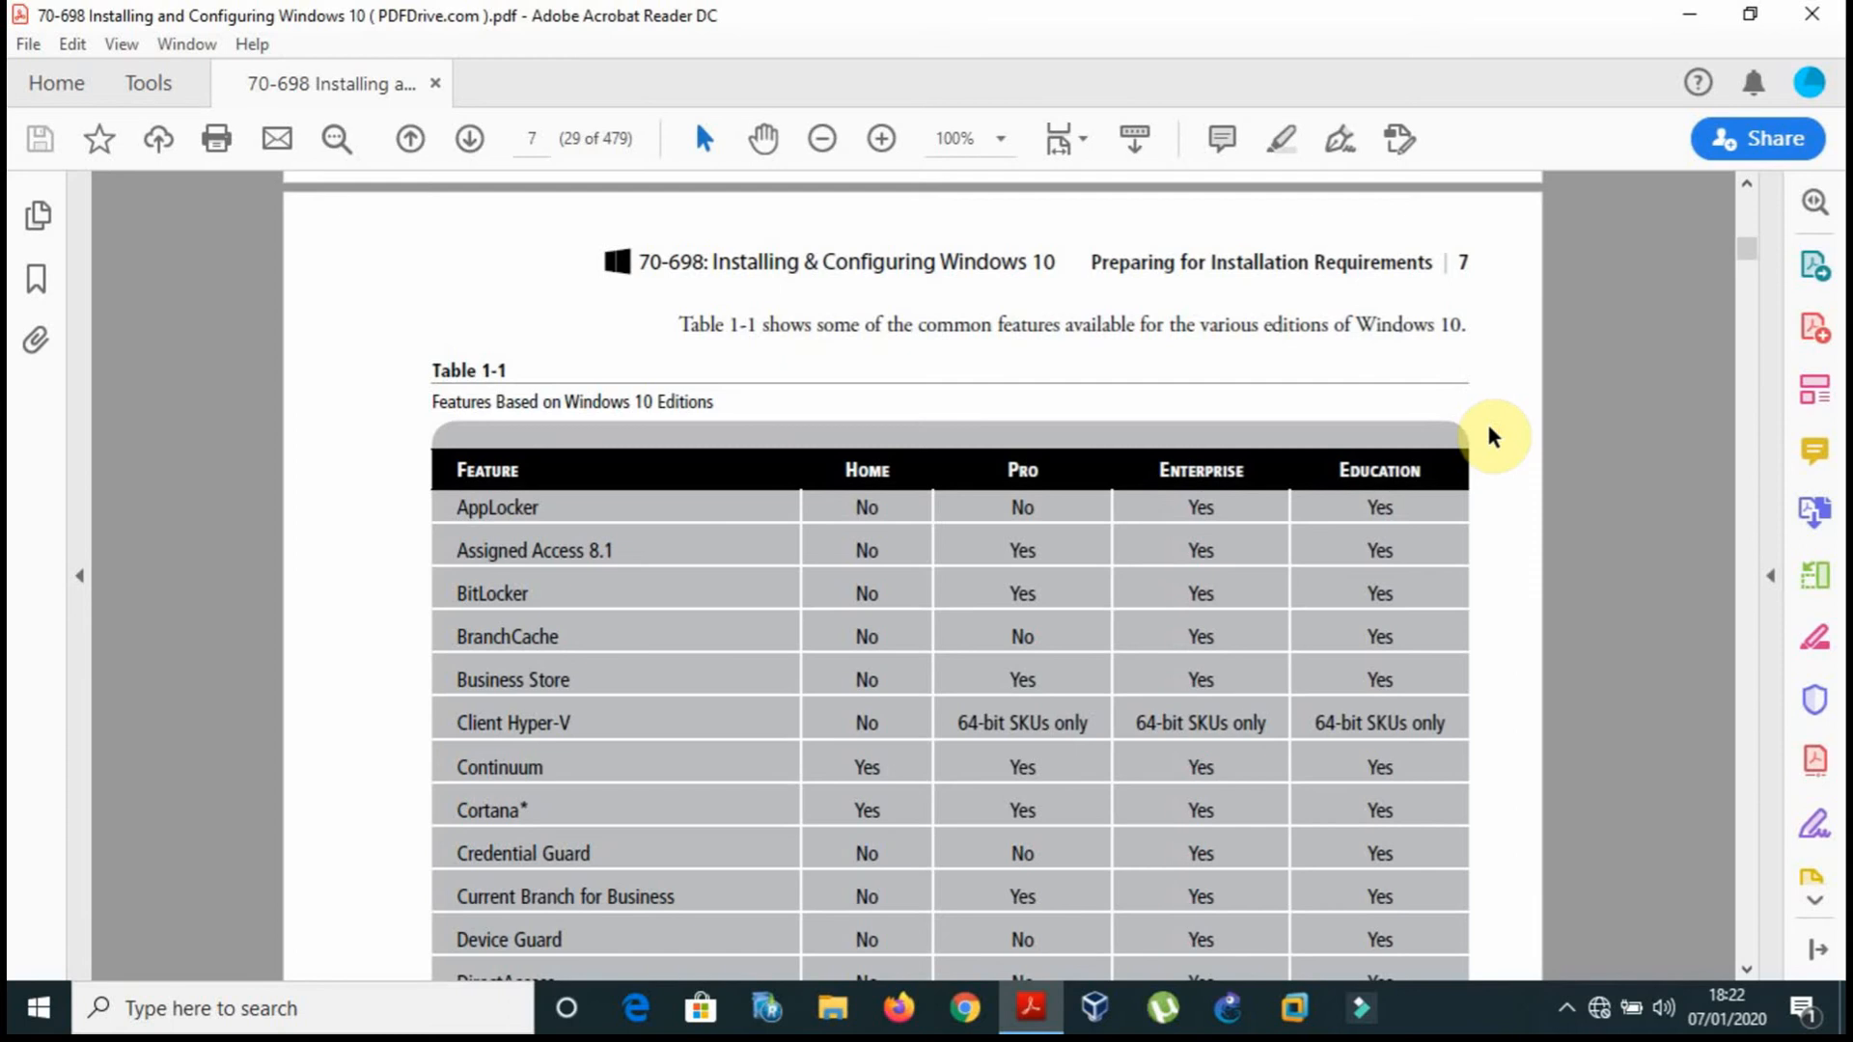
{"action": "scroll", "coordinate": [1488, 429], "scroll_direction": "down", "scroll_amount": 2}
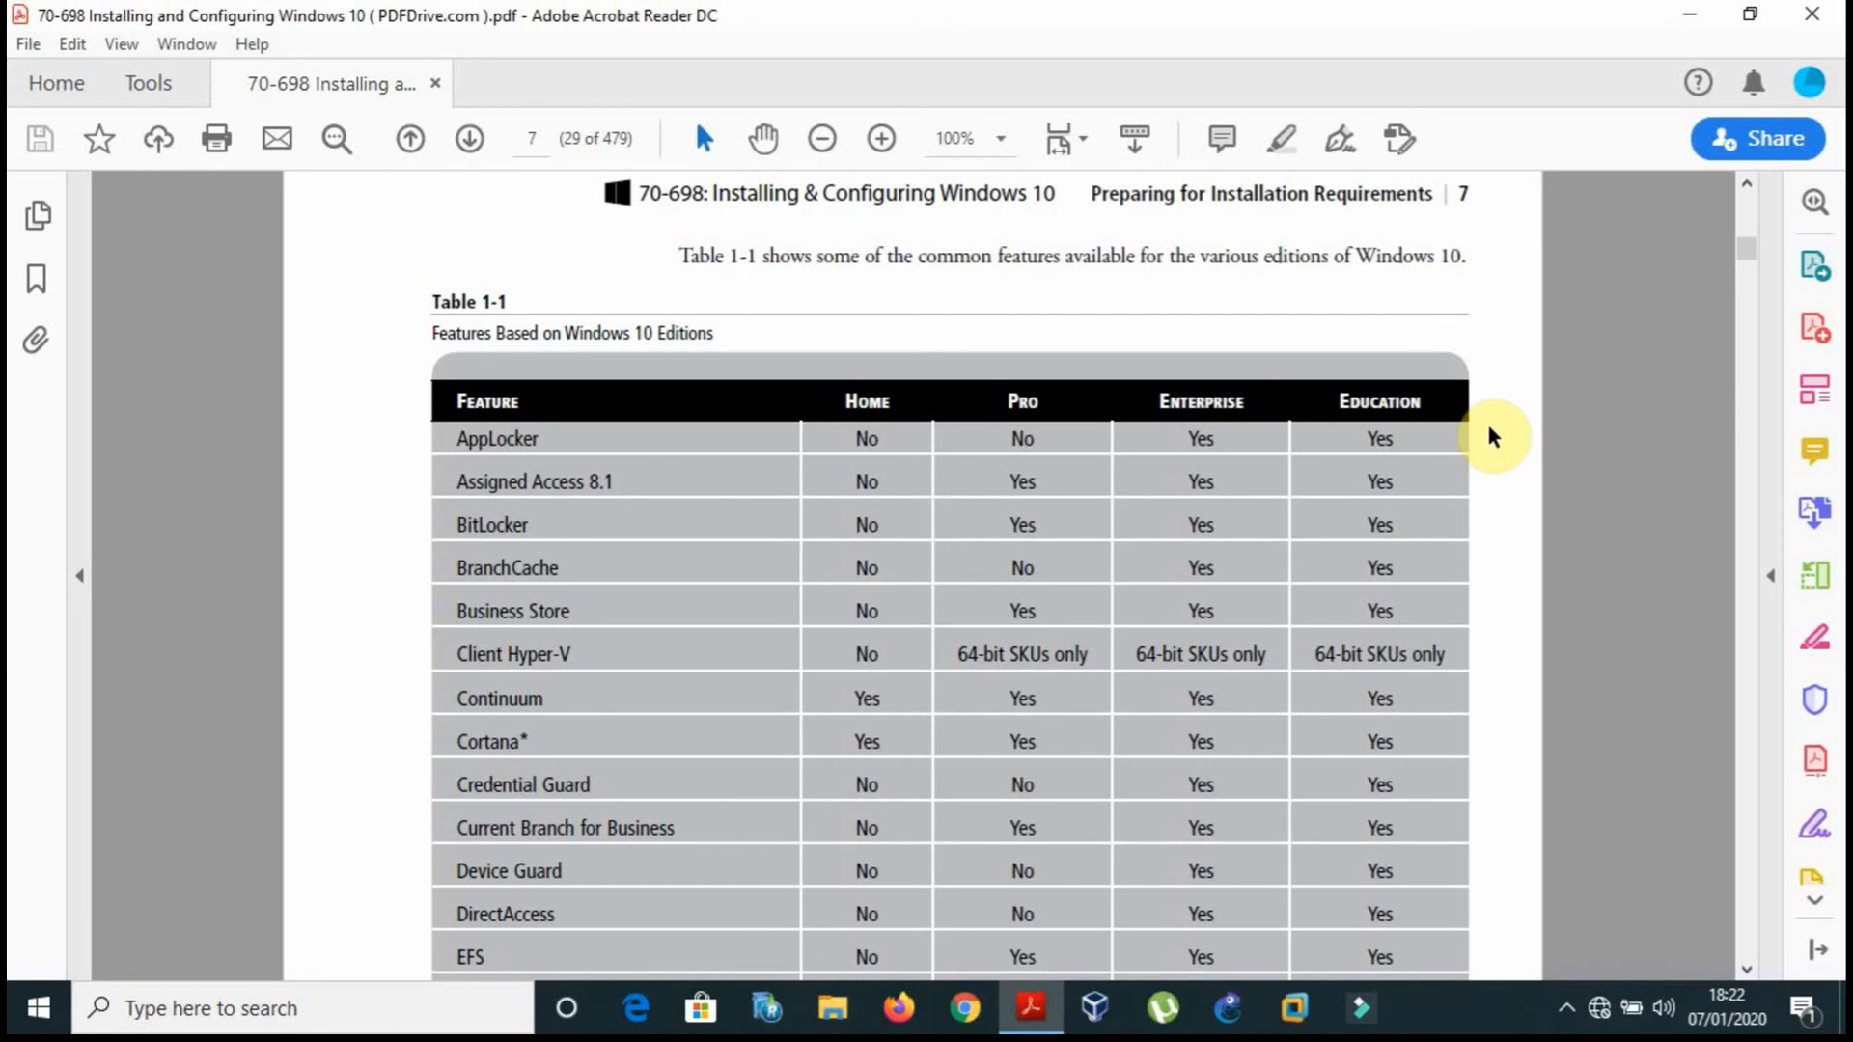
{"action": "scroll", "coordinate": [1489, 435], "scroll_direction": "down", "scroll_amount": 5}
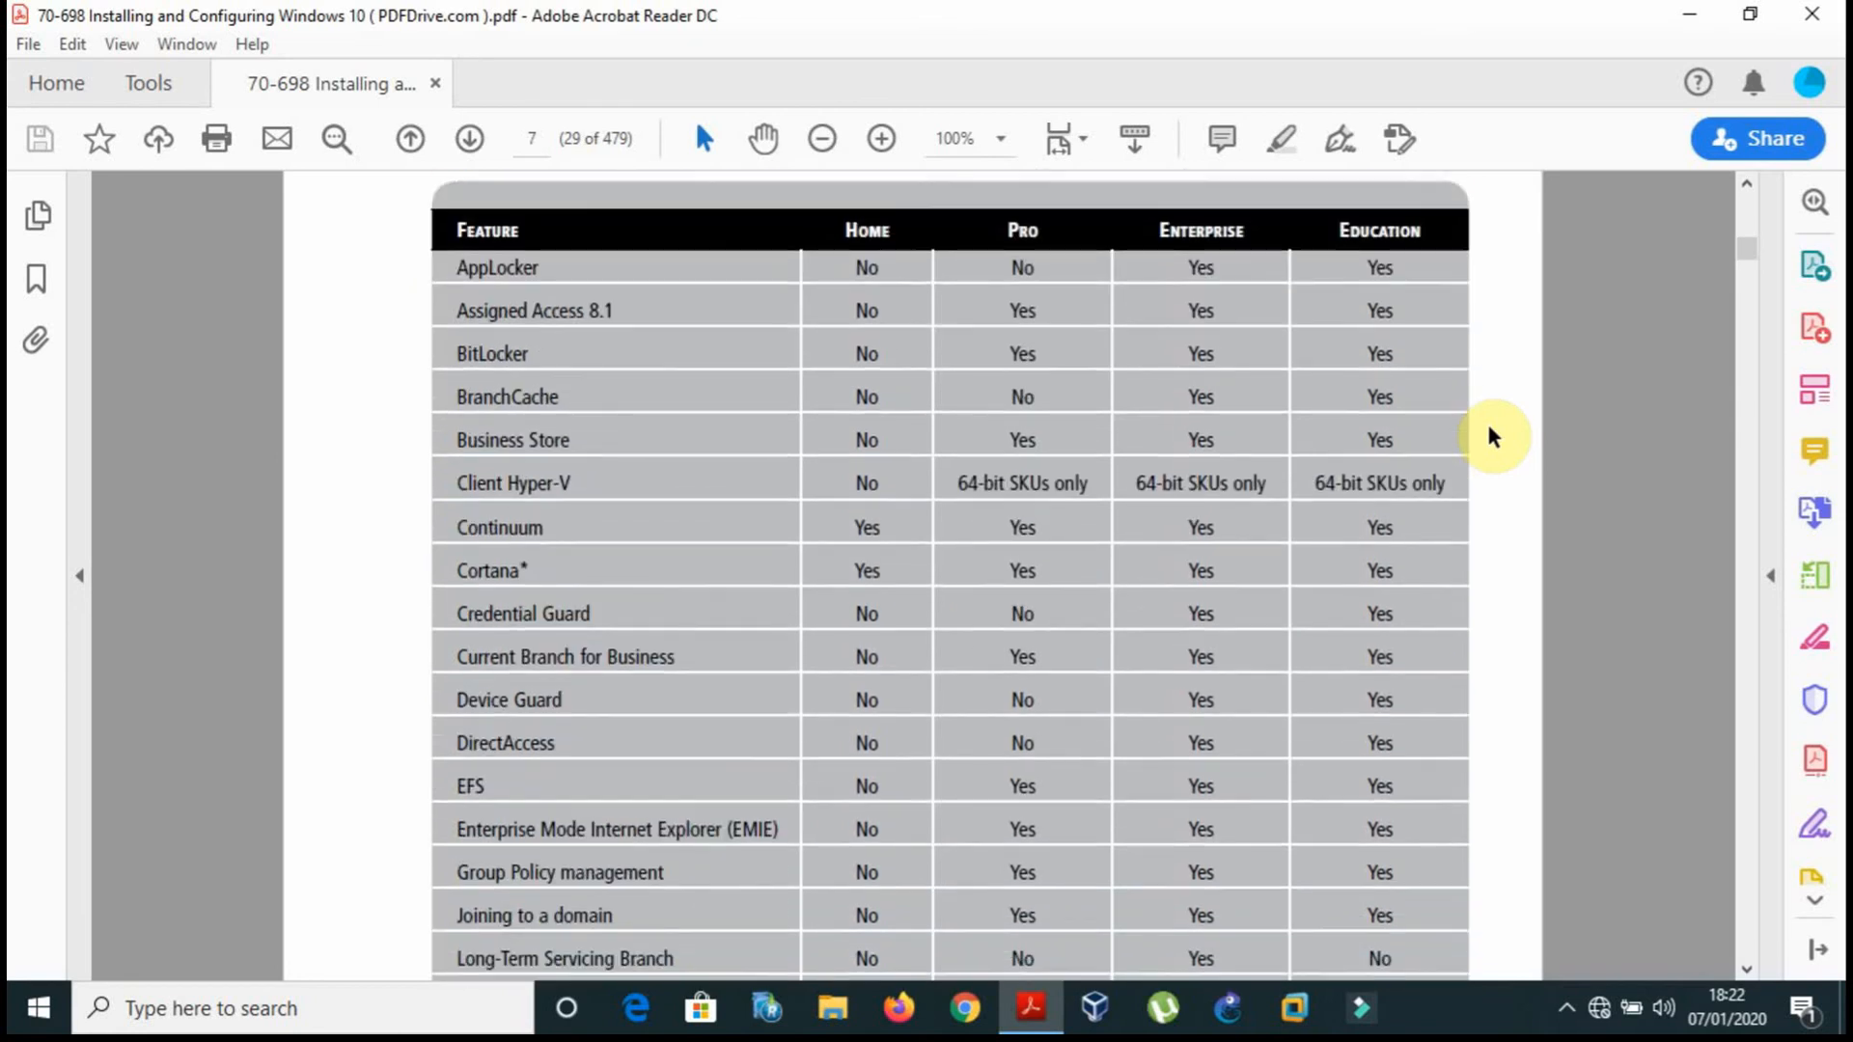
{"action": "scroll", "coordinate": [1490, 436], "scroll_direction": "down", "scroll_amount": 6}
{"action": "scroll", "coordinate": [1489, 435], "scroll_direction": "down", "scroll_amount": 3}
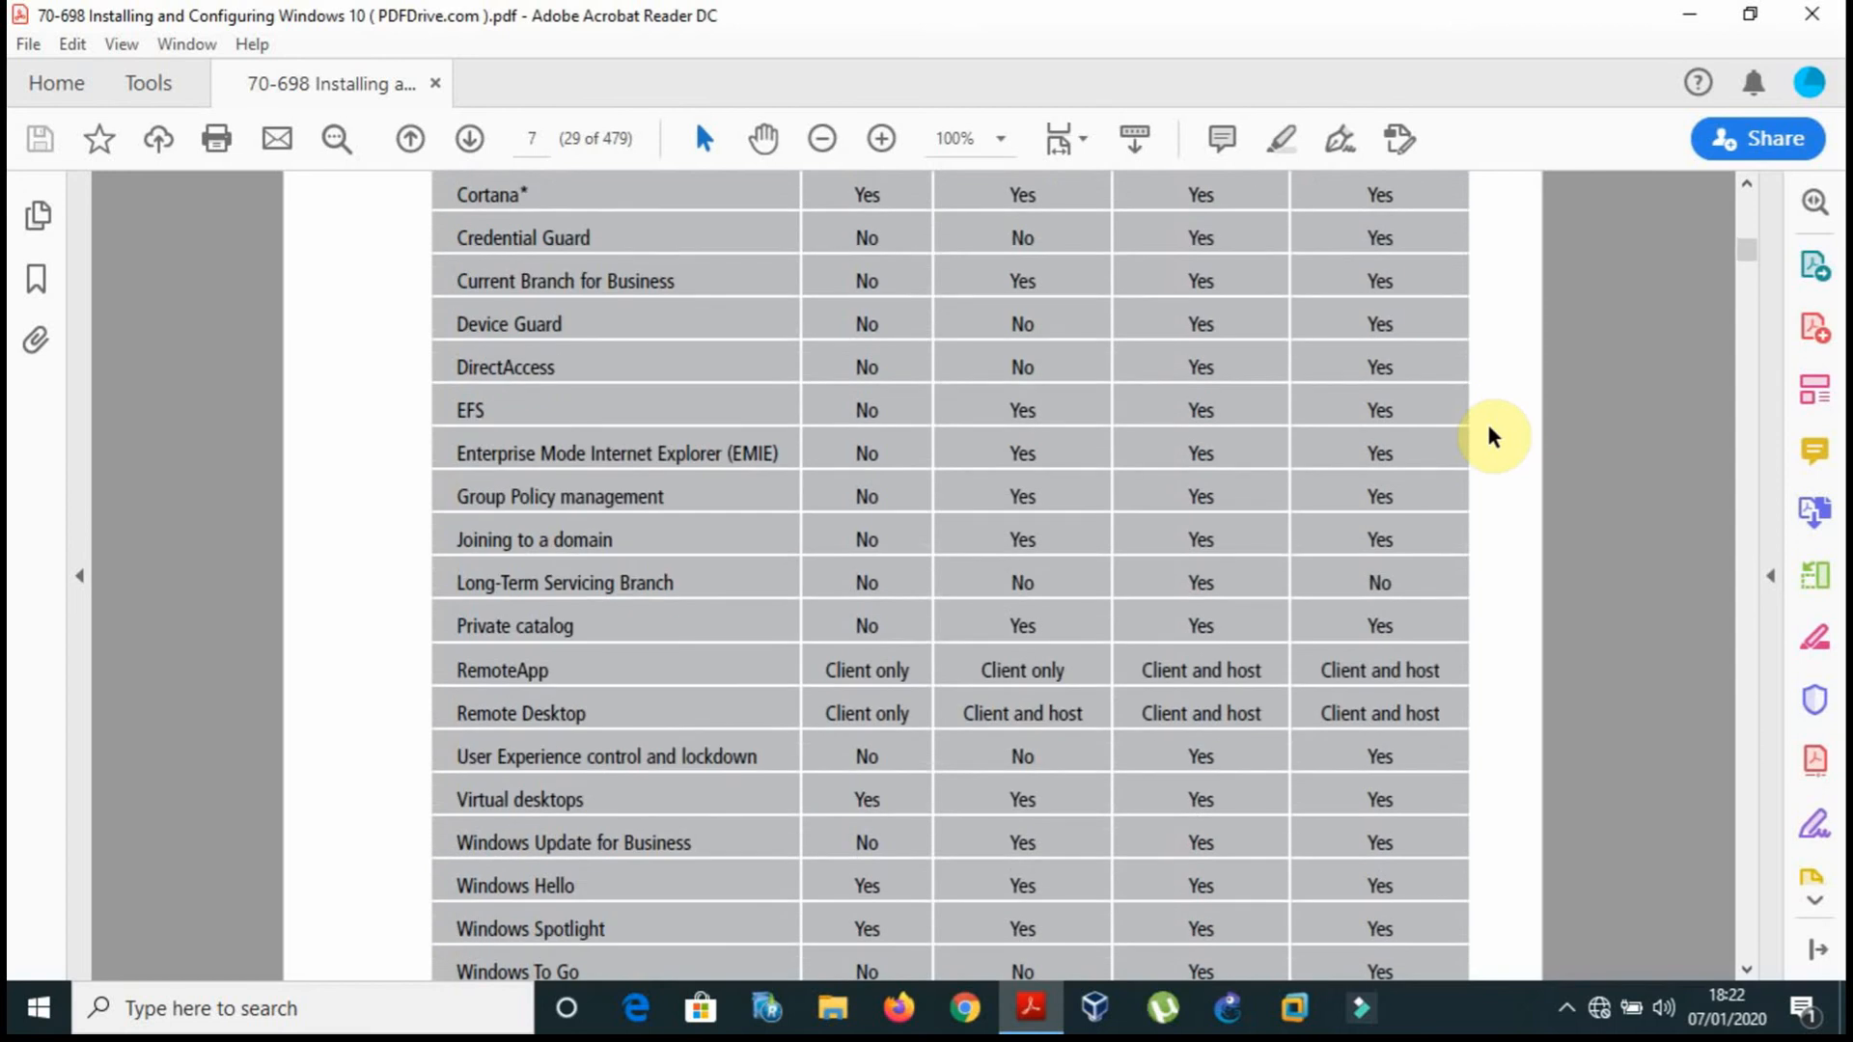
{"action": "scroll", "coordinate": [1489, 436], "scroll_direction": "down", "scroll_amount": 5}
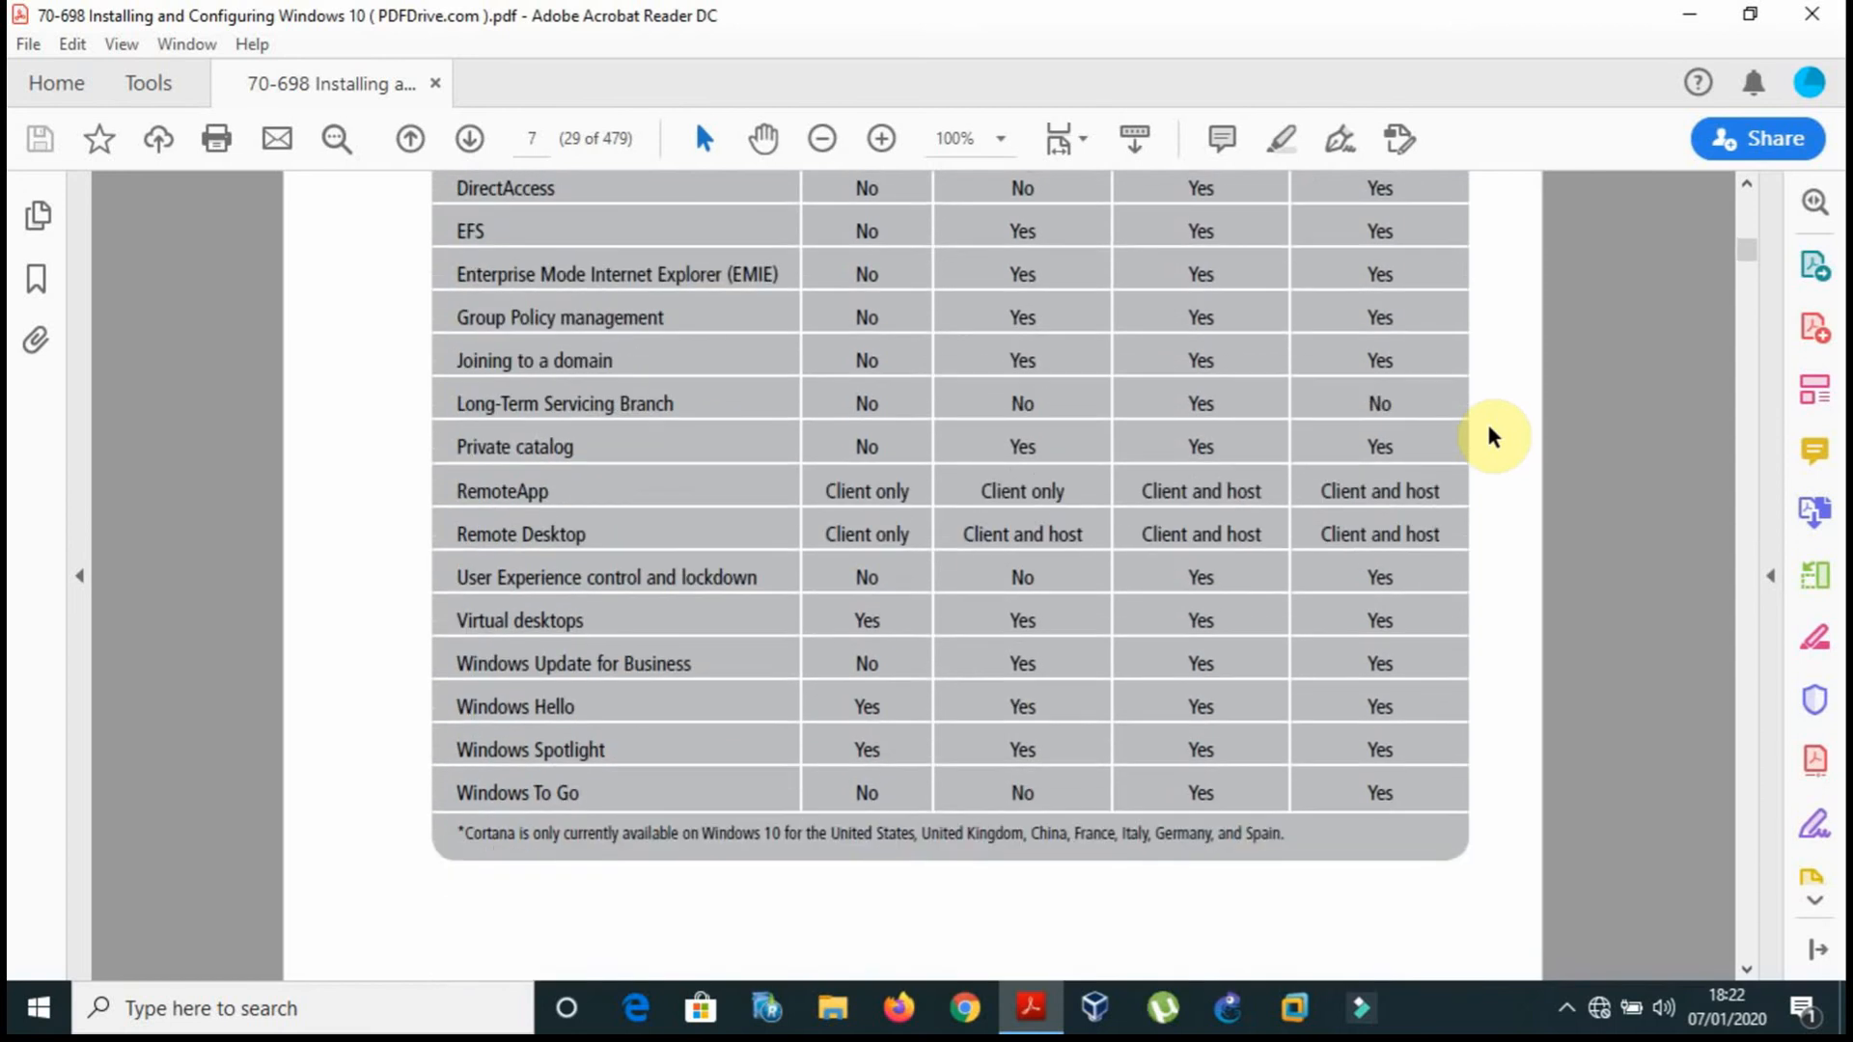
{"action": "scroll", "coordinate": [1490, 436], "scroll_direction": "down", "scroll_amount": 3}
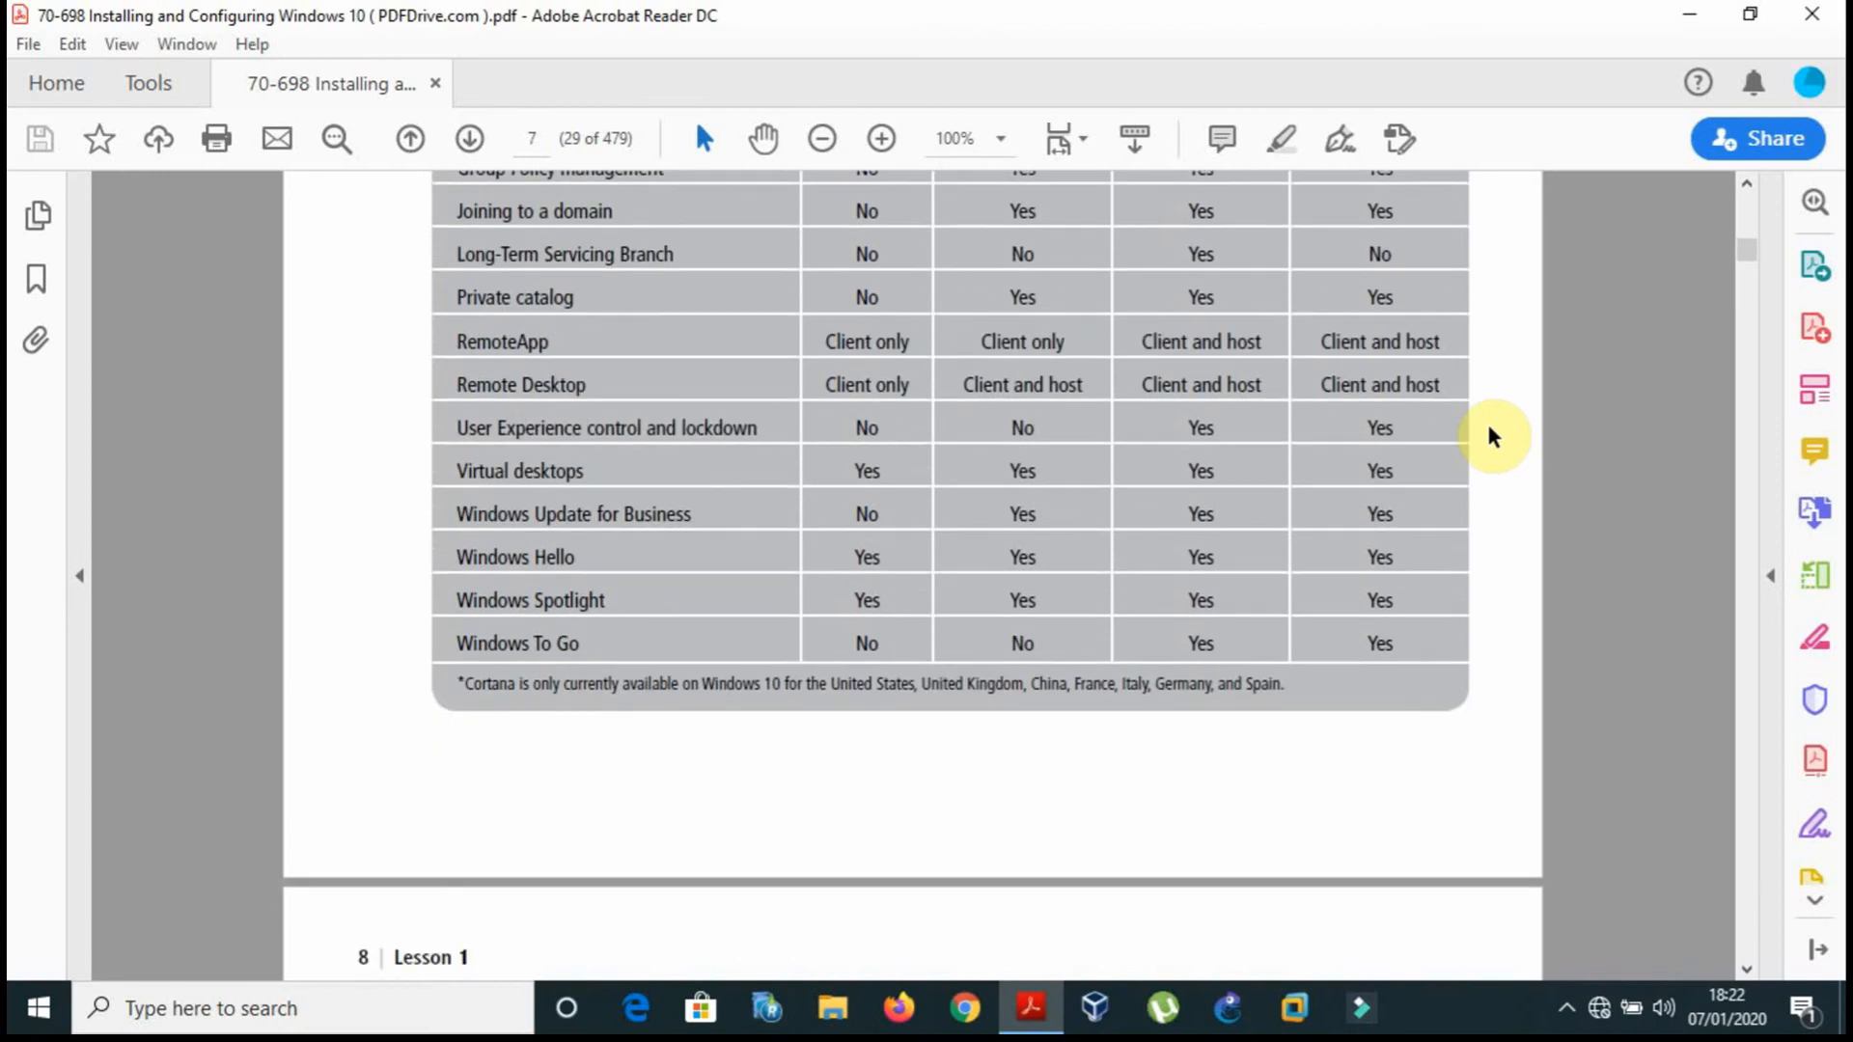
Step: Review page 8 of the guide on Windows 10 platforms, 32-bit and 64-bit considerations, and requirements for particular features, up to page 9
{"action": "scroll", "coordinate": [1489, 436], "scroll_direction": "down", "scroll_amount": 12}
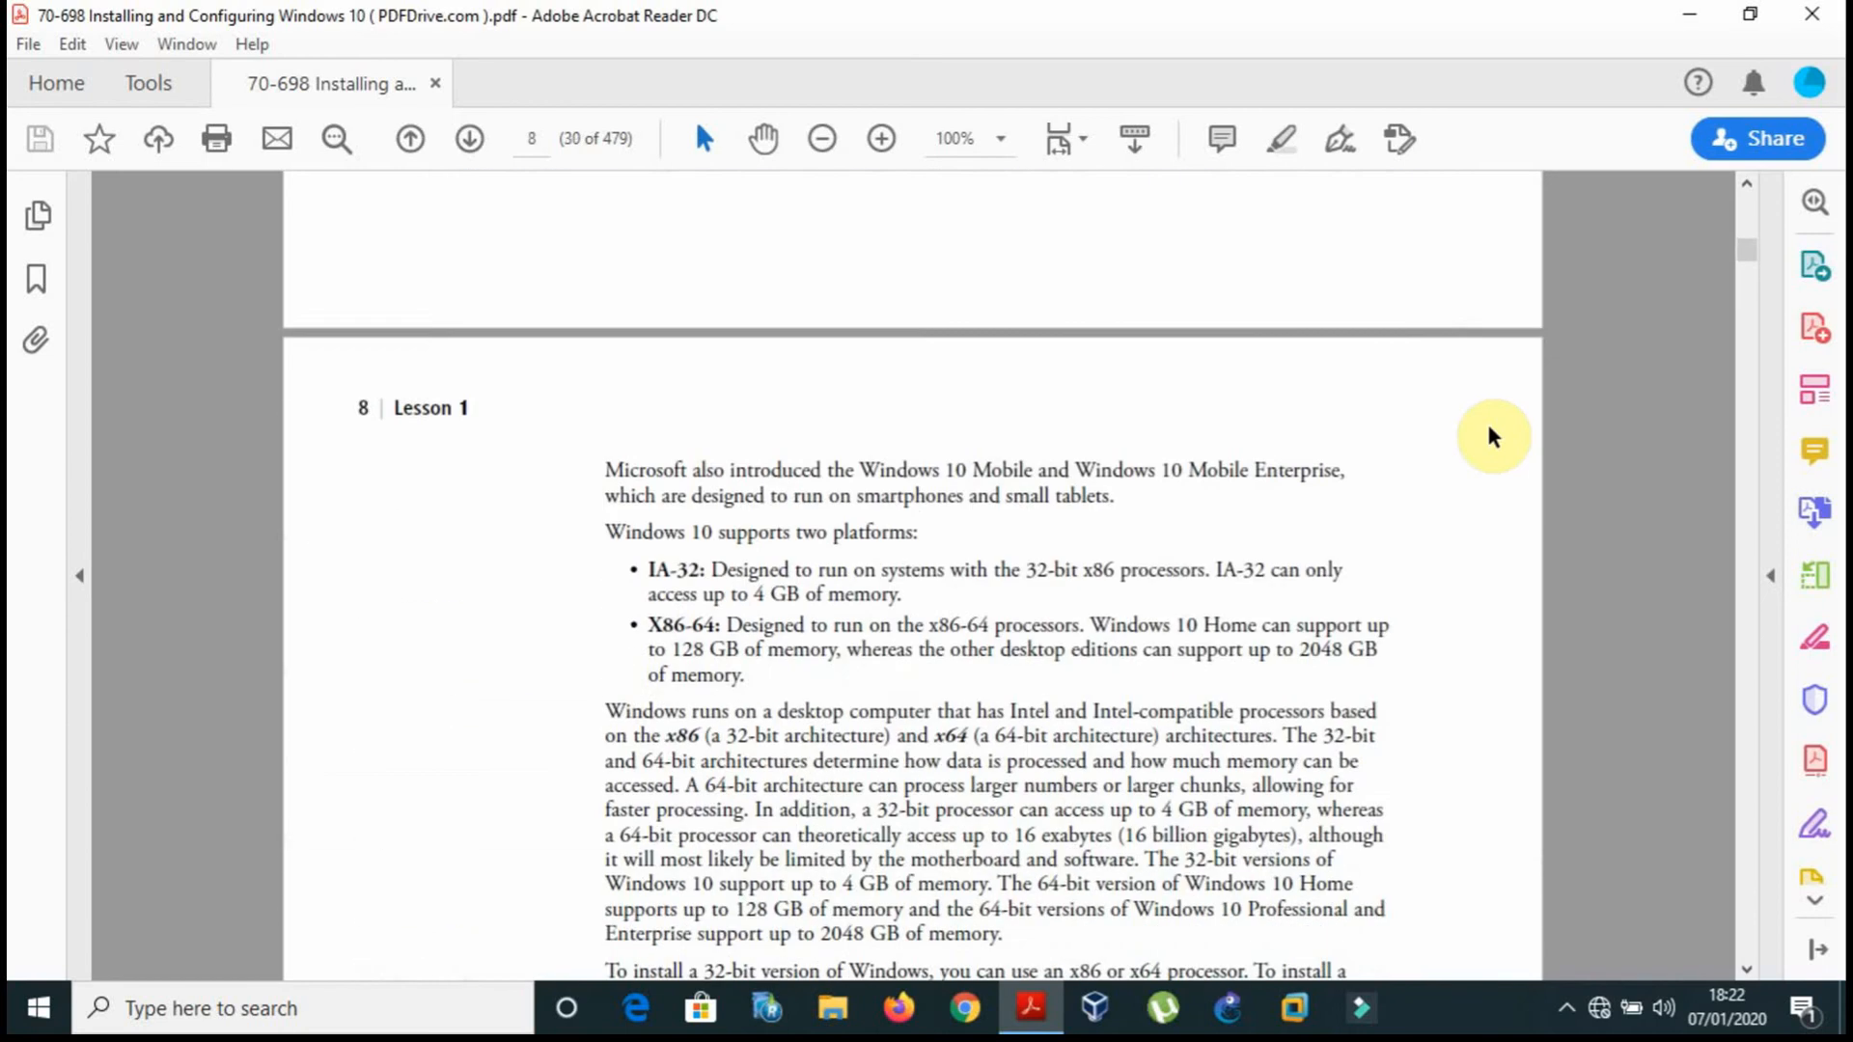
{"action": "scroll", "coordinate": [1489, 436], "scroll_direction": "down", "scroll_amount": 1}
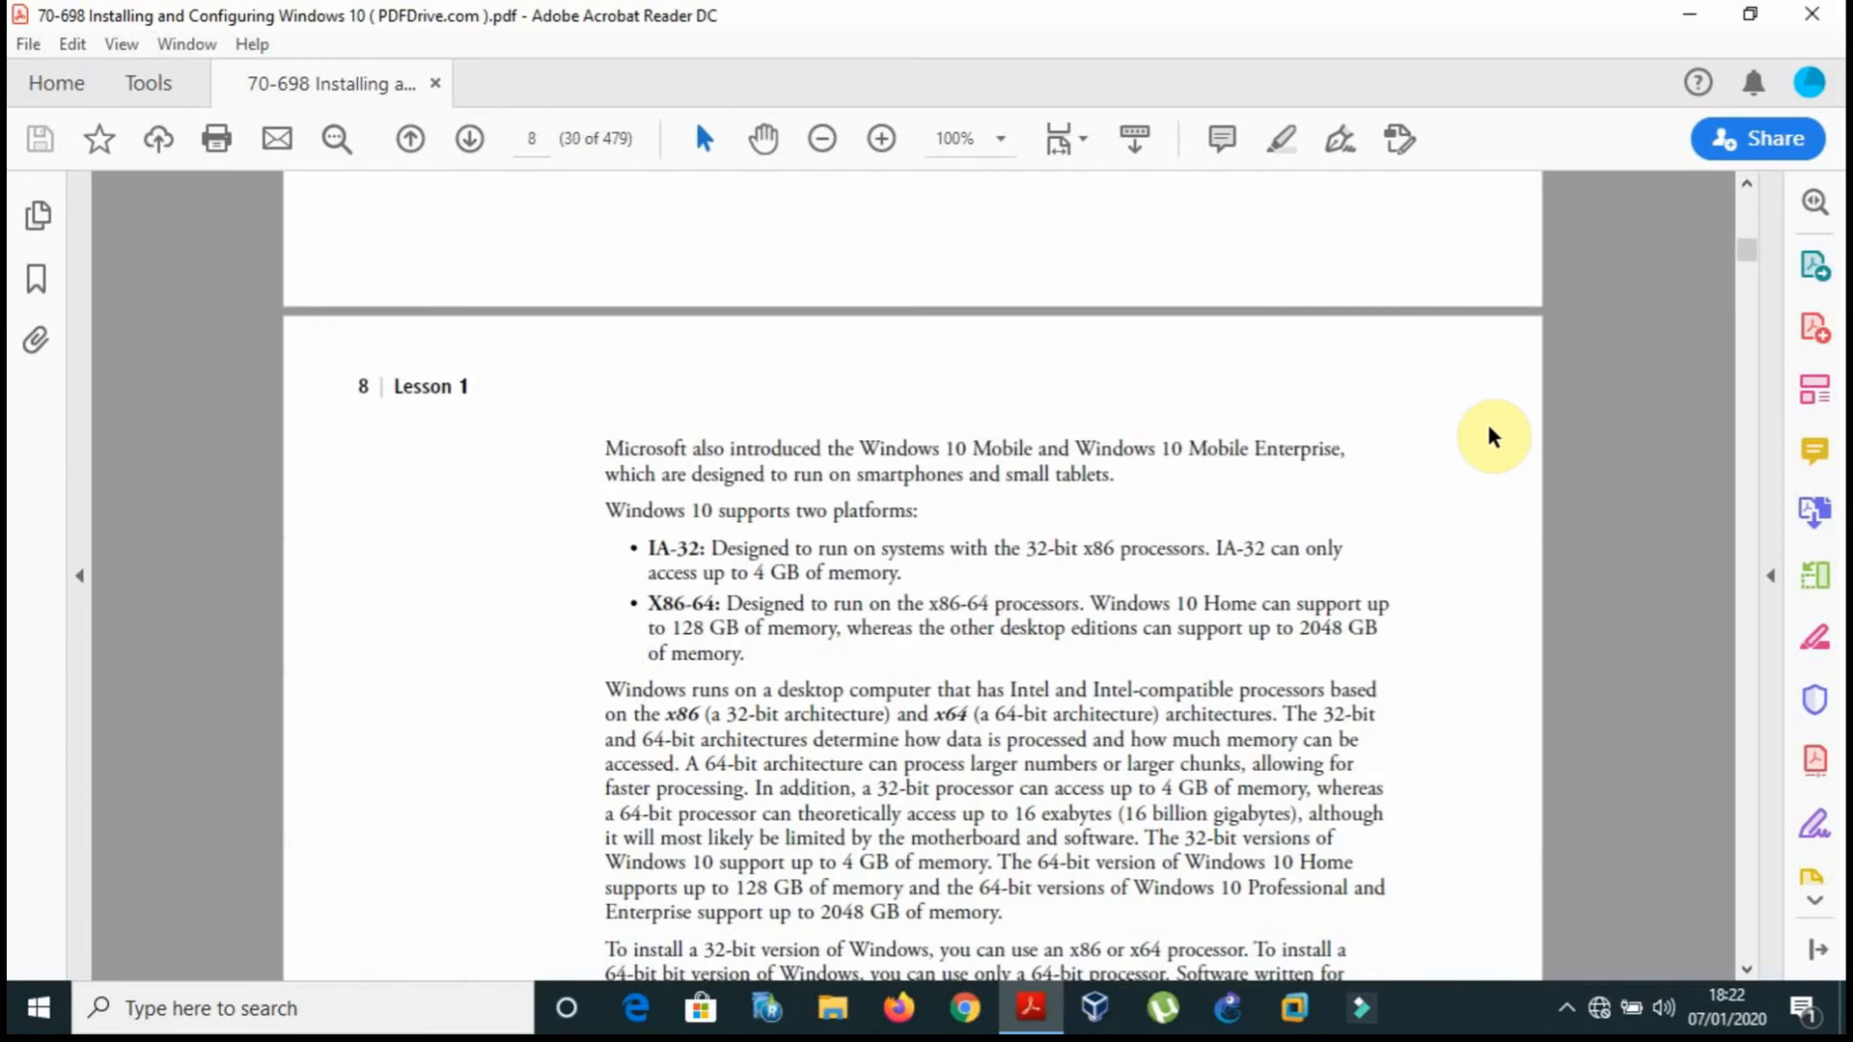
{"action": "double_click", "coordinate": [444, 388]}
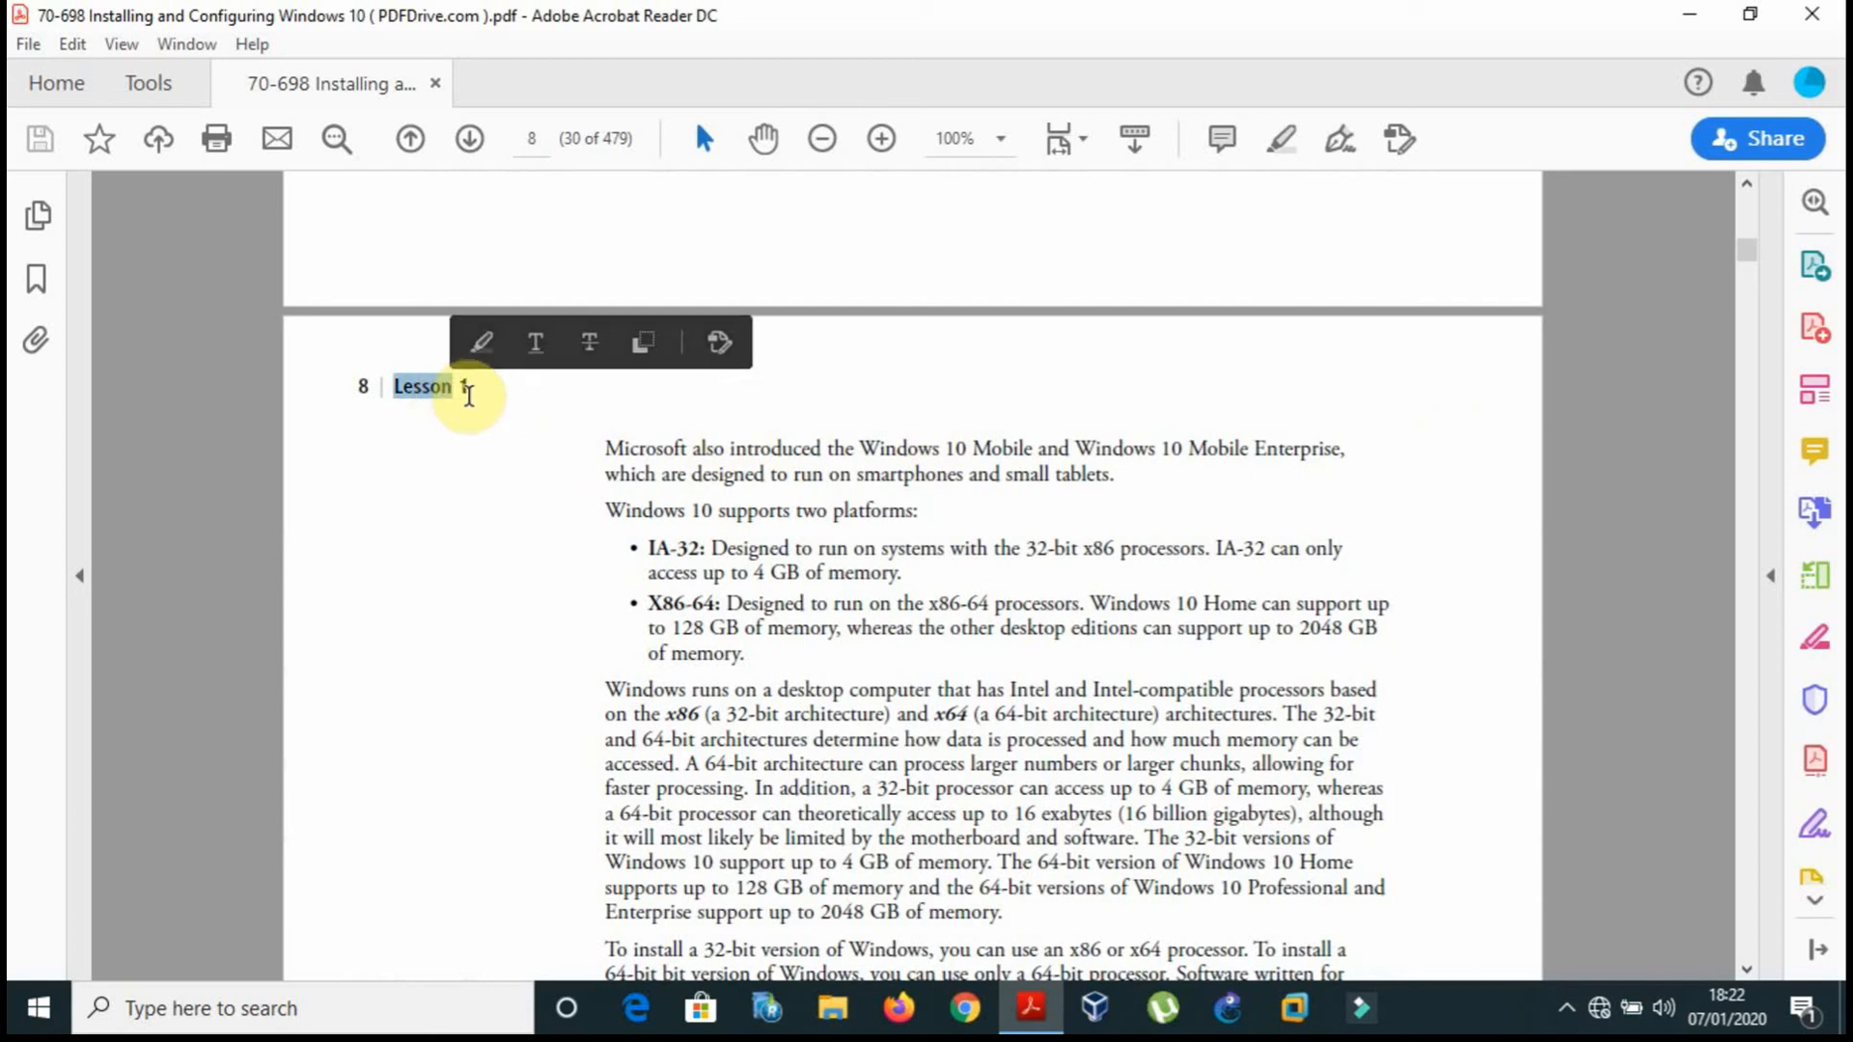
{"action": "left_click", "coordinate": [467, 390]}
{"action": "double_click", "coordinate": [467, 390]}
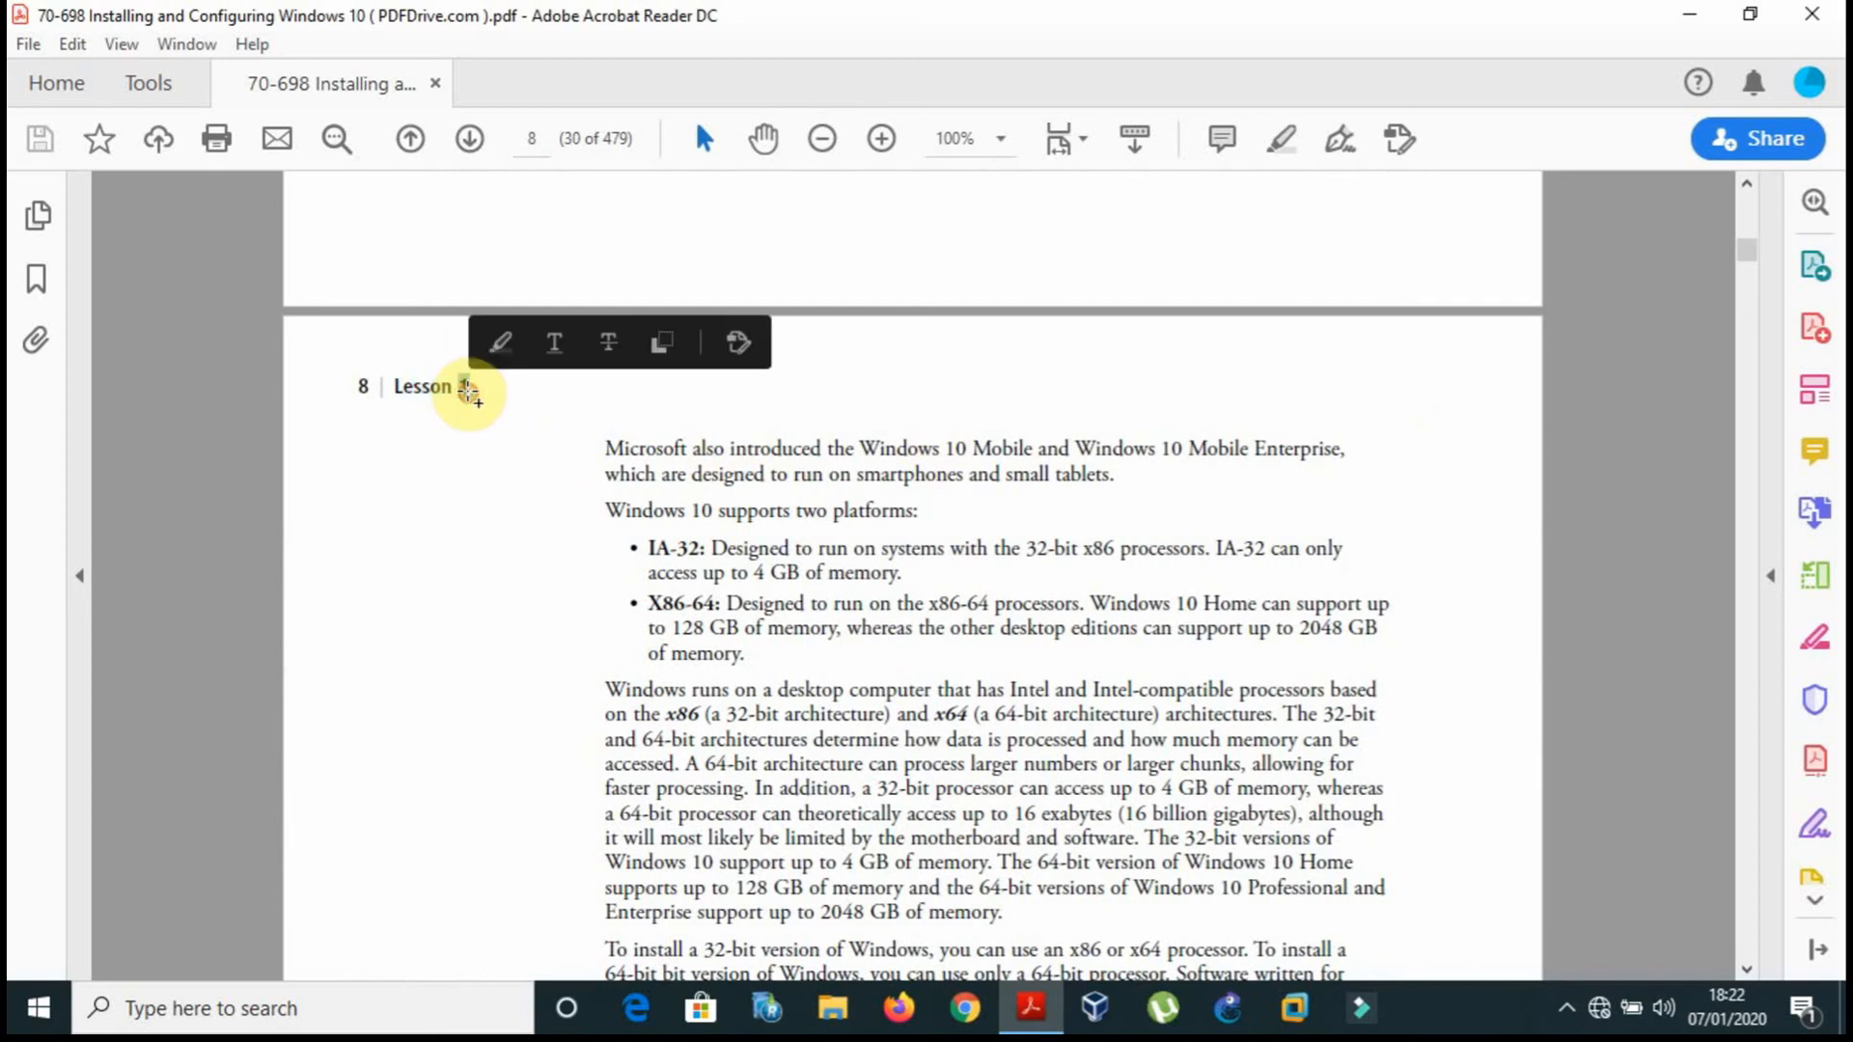
{"action": "left_click_drag", "start_coordinate": [468, 392], "coordinate": [455, 391]}
{"action": "left_click", "coordinate": [510, 629]}
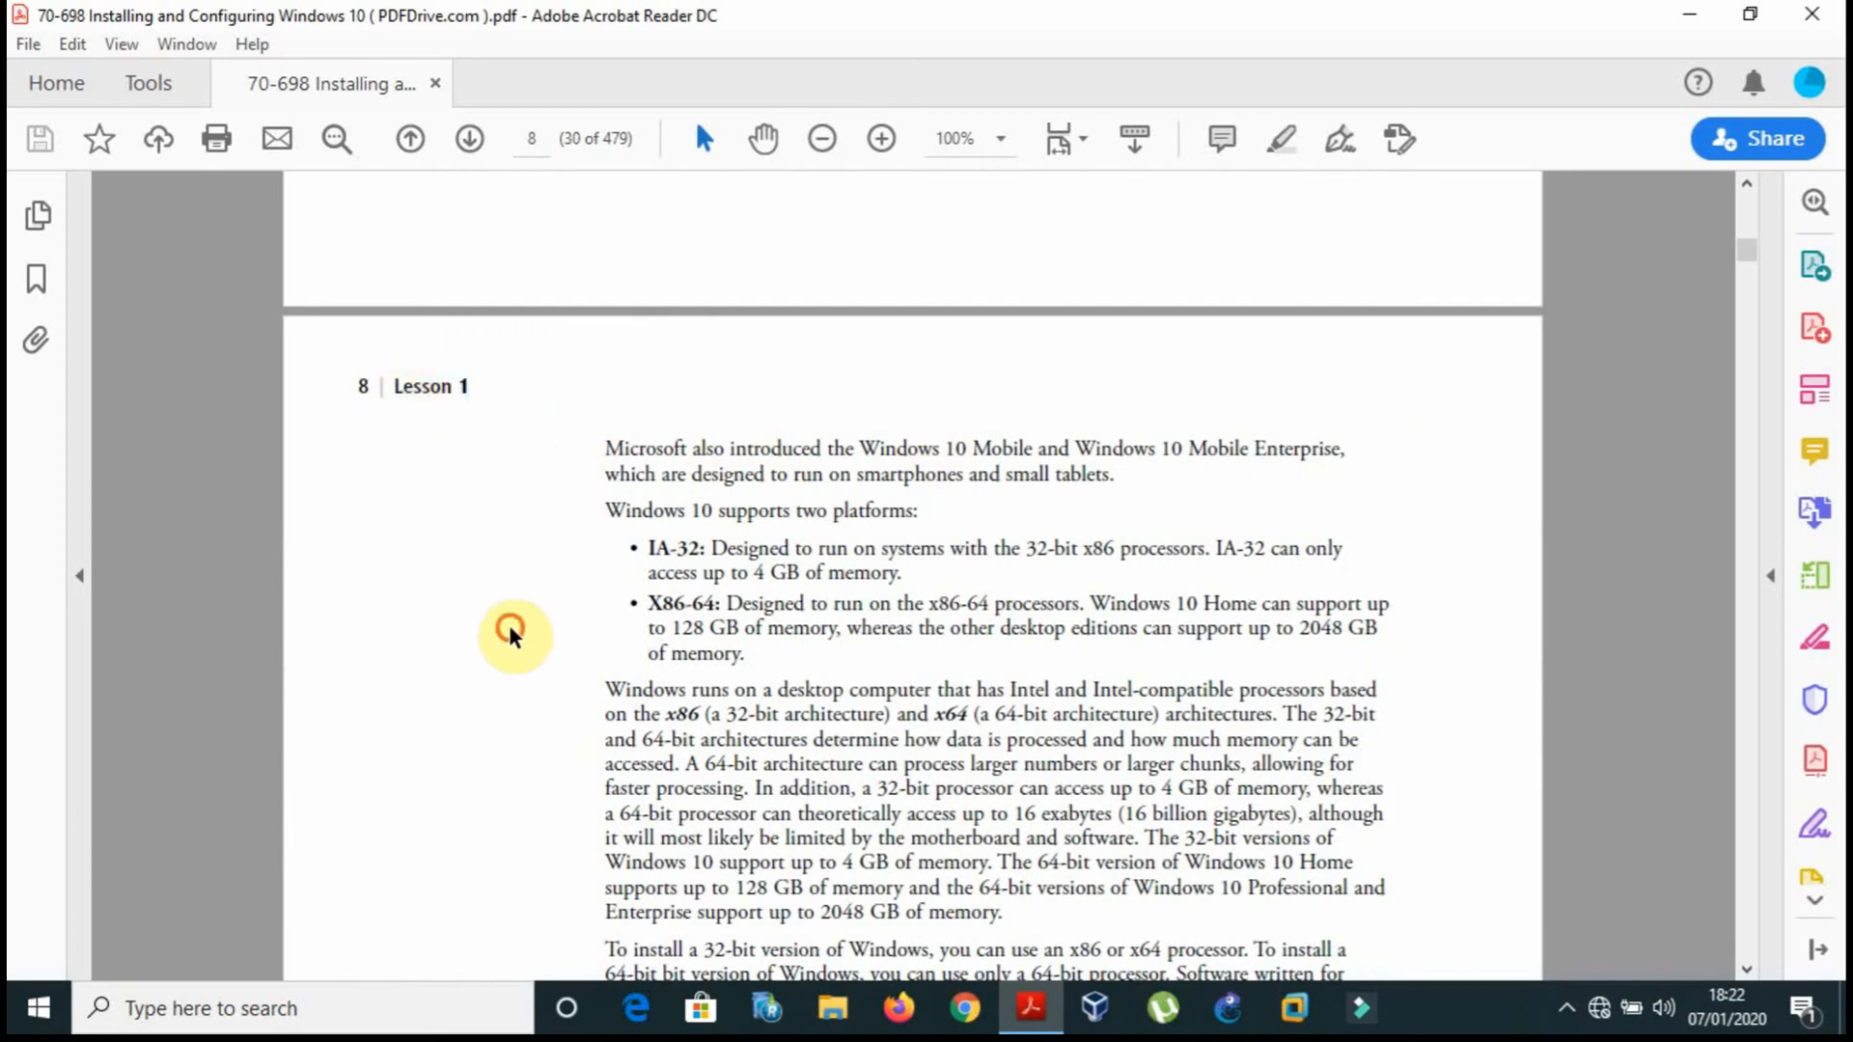
{"action": "scroll", "coordinate": [510, 633], "scroll_direction": "down", "scroll_amount": 10}
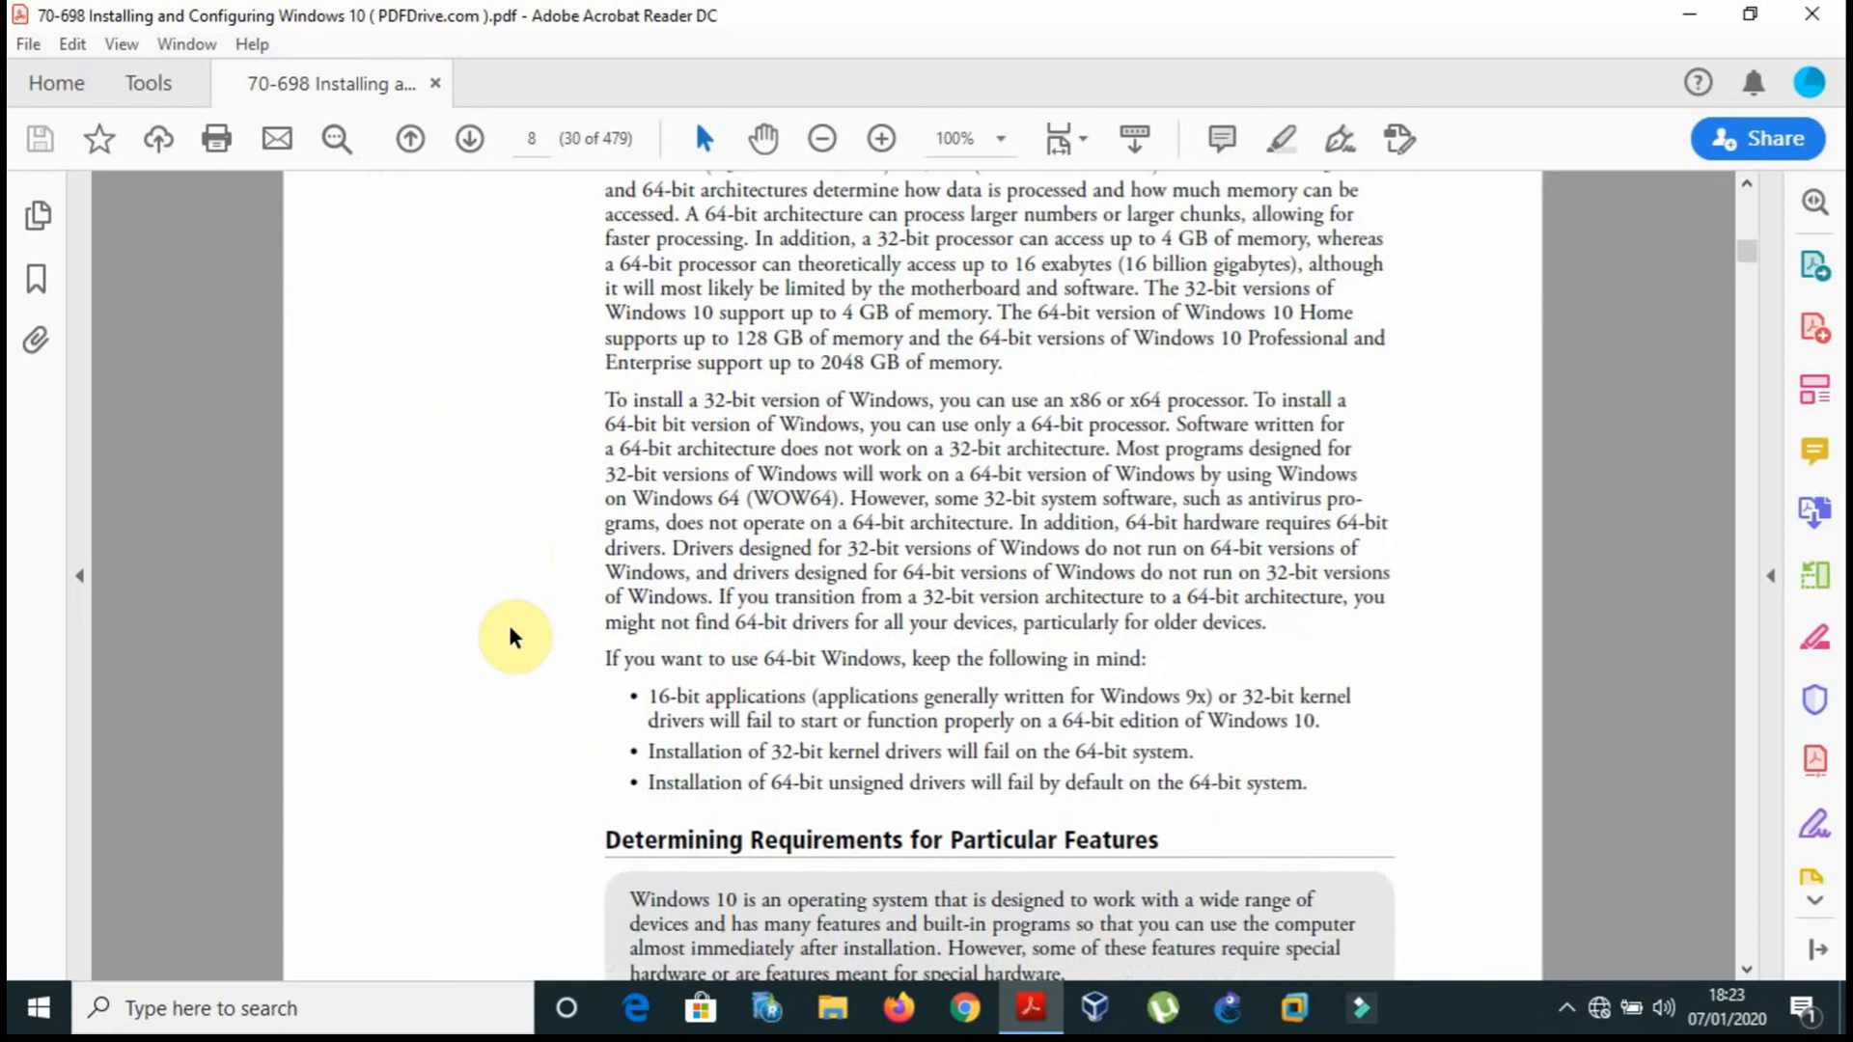
{"action": "scroll", "coordinate": [510, 633], "scroll_direction": "down", "scroll_amount": 14}
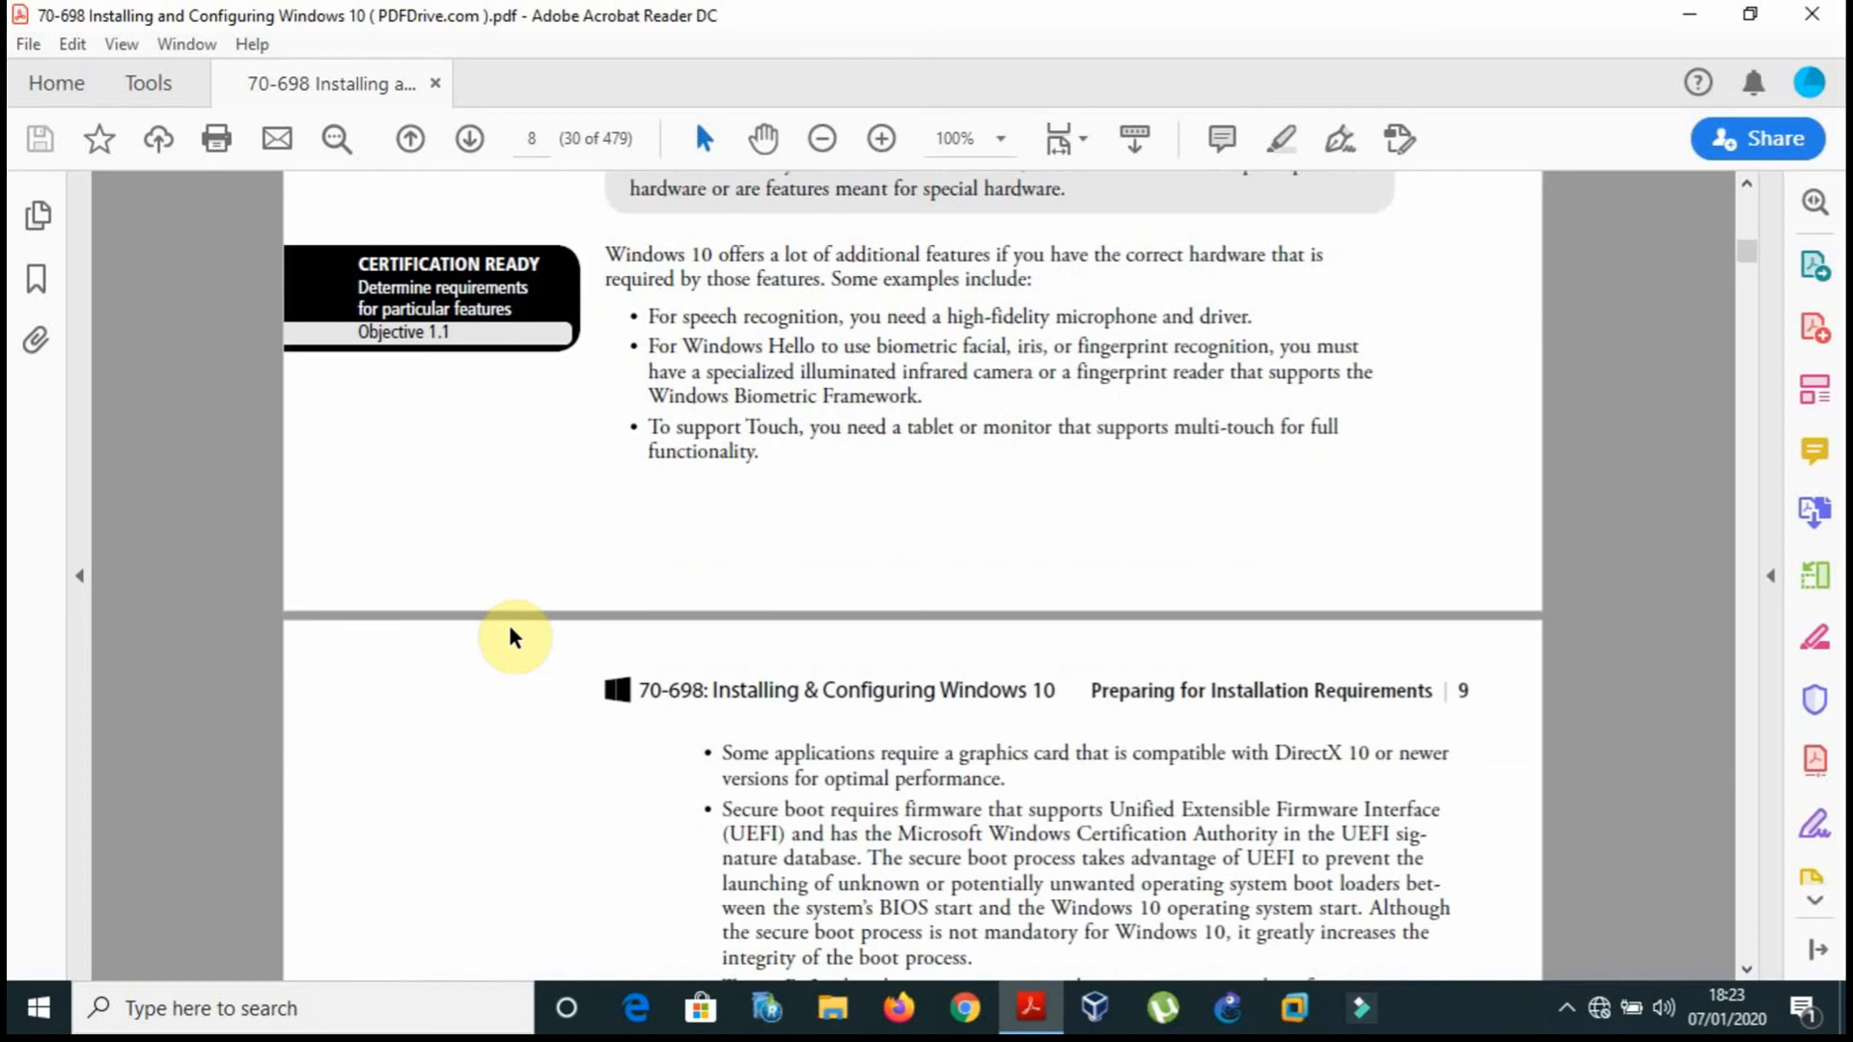
Step: Review the feature requirements on page 9 of the guide and the section on determining and creating appropriate installation media
{"action": "scroll", "coordinate": [509, 633], "scroll_direction": "down", "scroll_amount": 10}
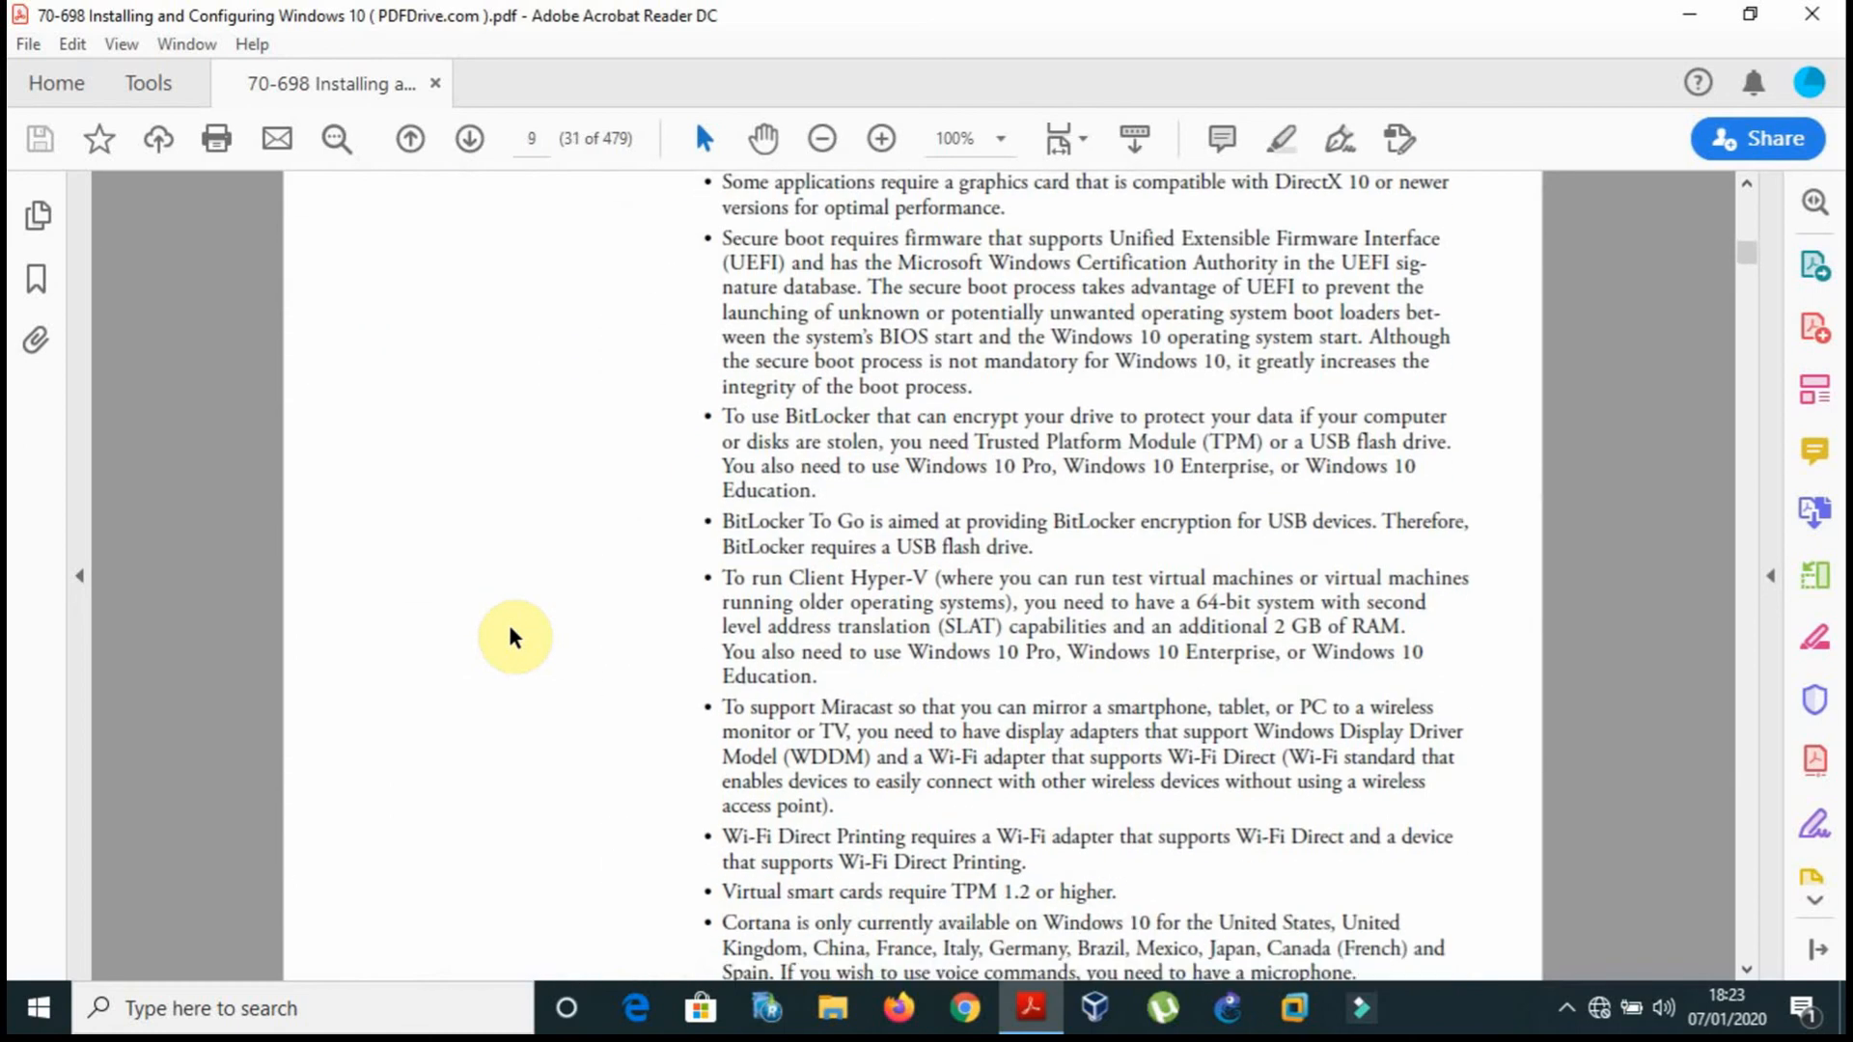
{"action": "scroll", "coordinate": [510, 633], "scroll_direction": "down", "scroll_amount": 4}
{"action": "scroll", "coordinate": [510, 633], "scroll_direction": "up", "scroll_amount": 4}
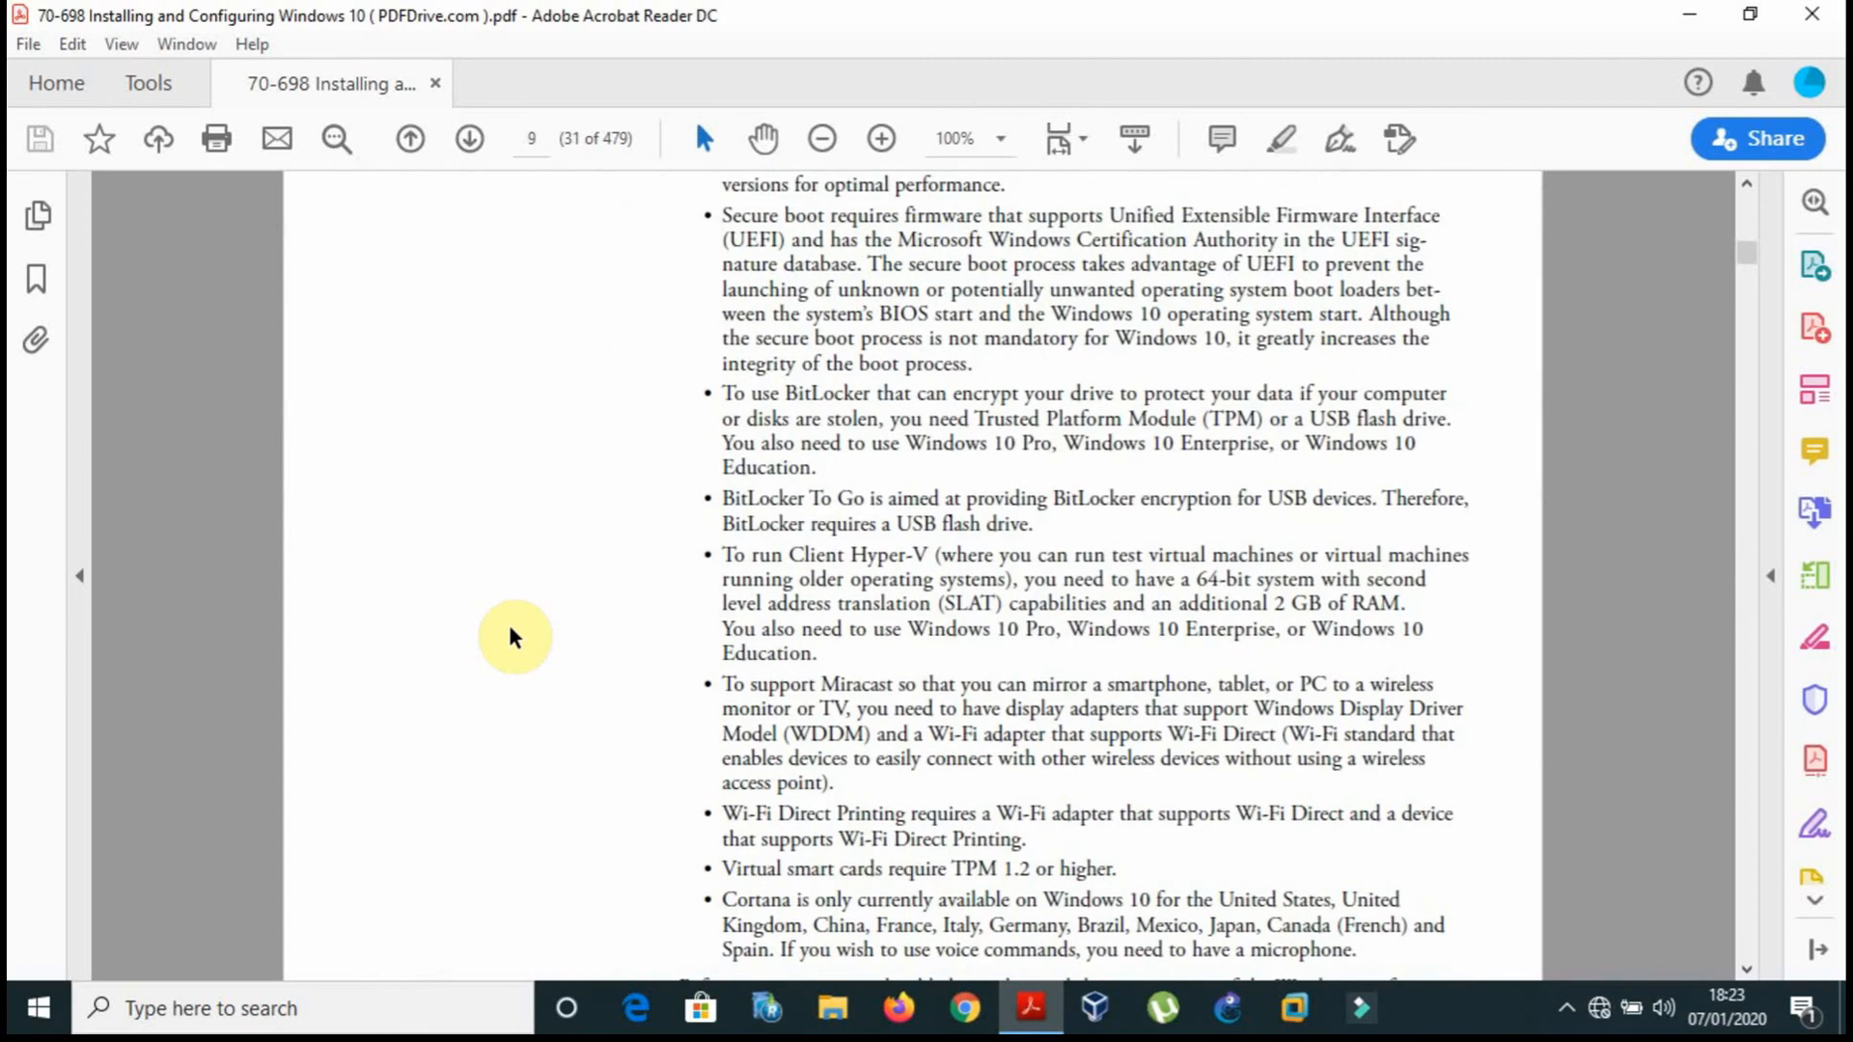
{"action": "scroll", "coordinate": [514, 637], "scroll_direction": "up", "scroll_amount": 3}
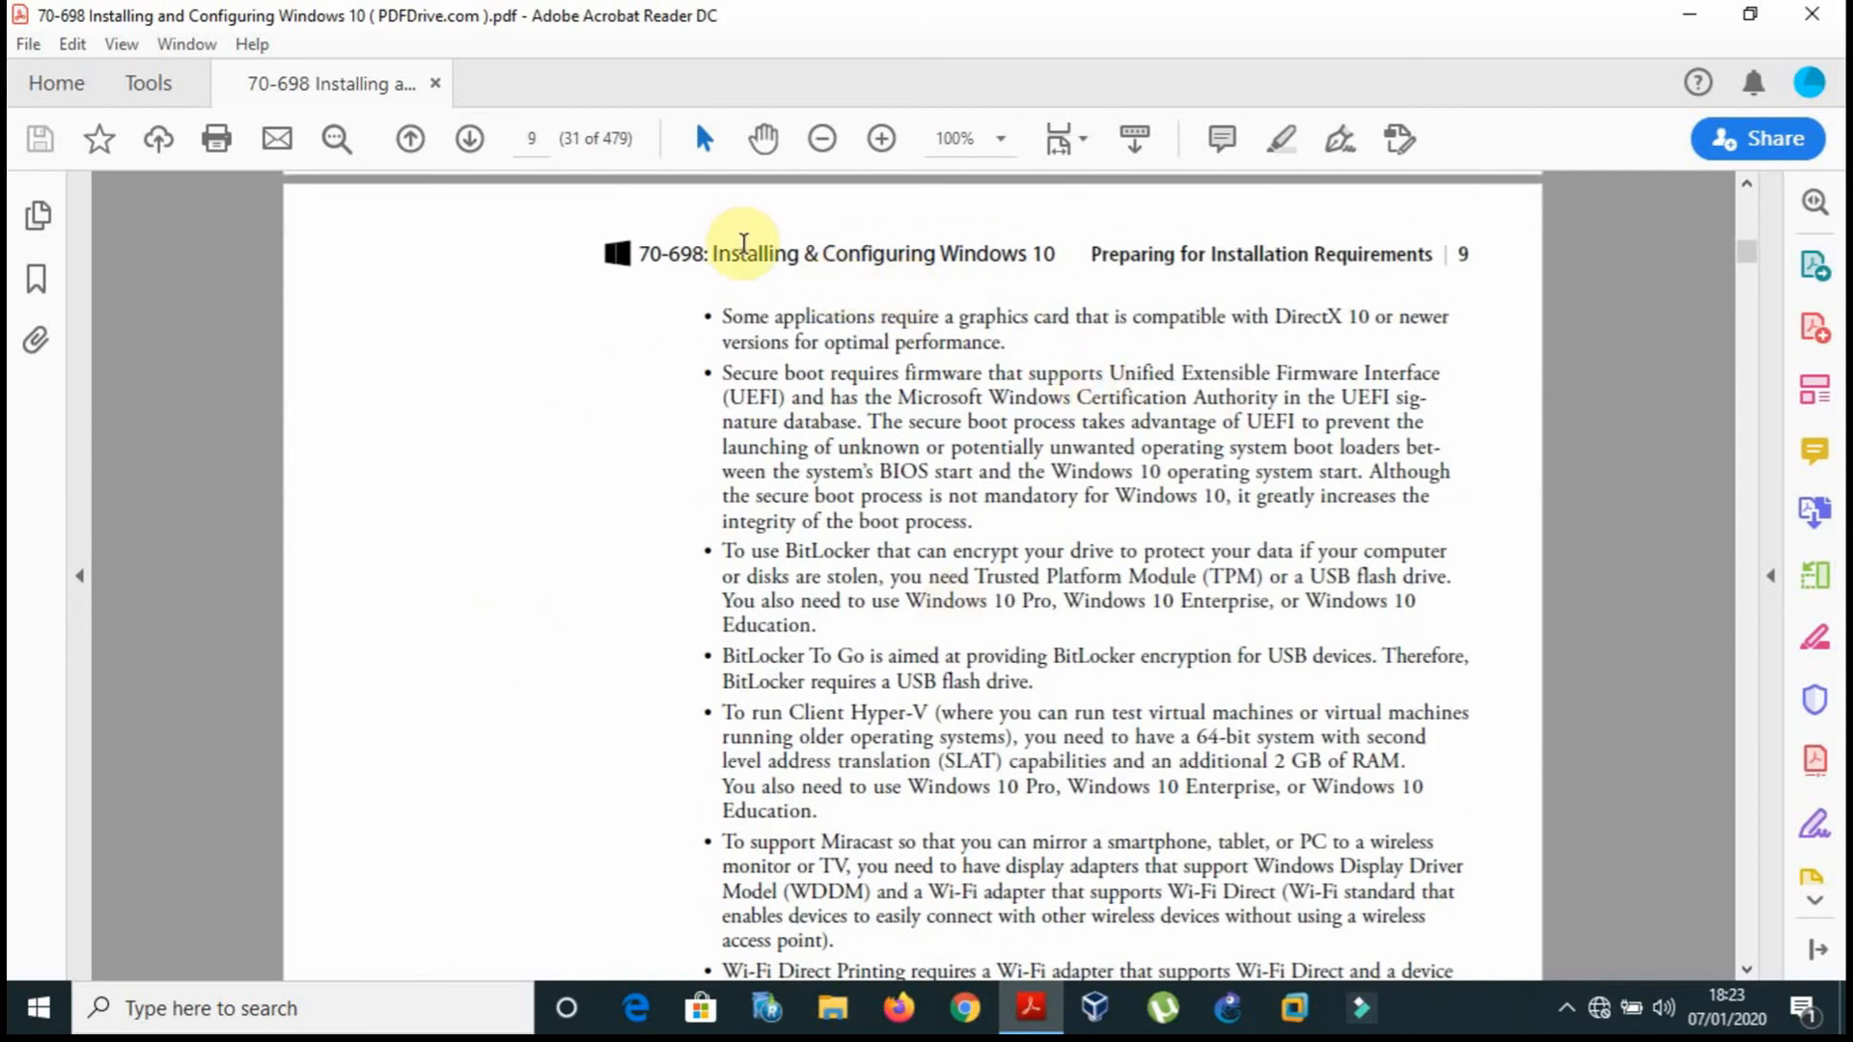
{"action": "scroll", "coordinate": [512, 524], "scroll_direction": "down", "scroll_amount": 15}
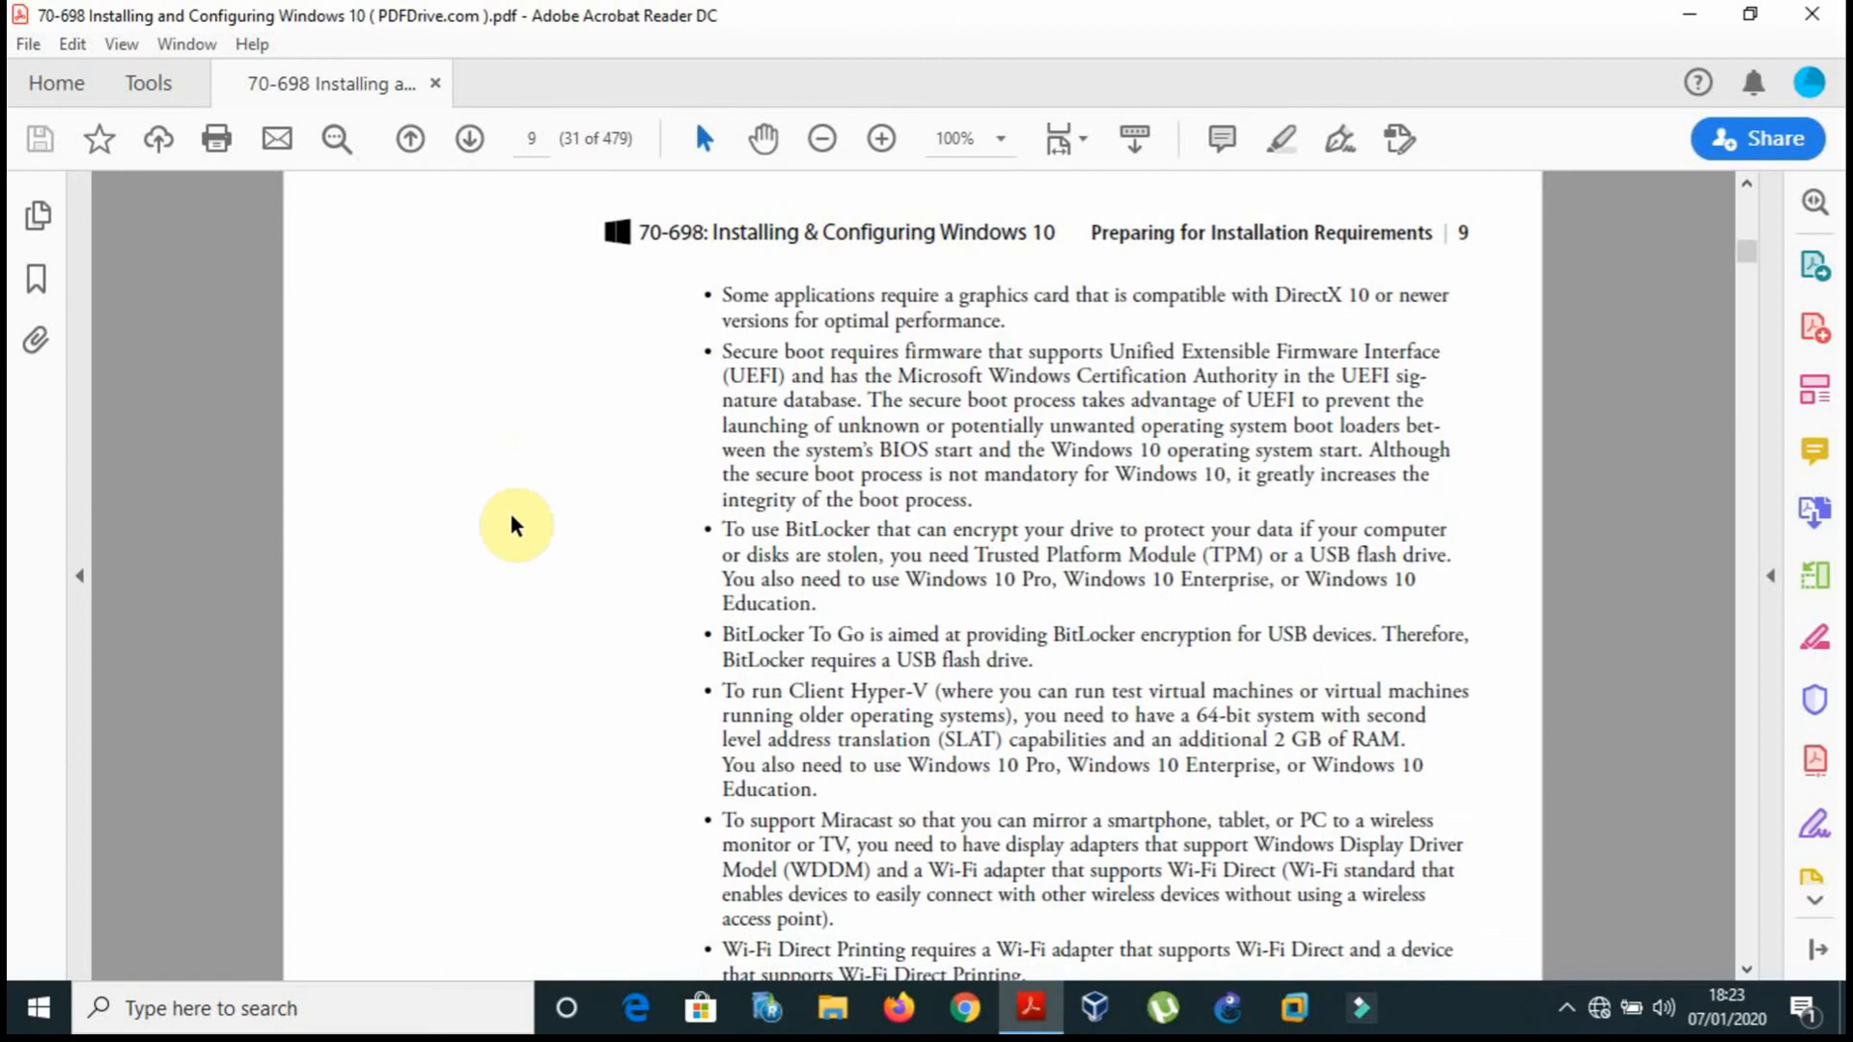
{"action": "scroll", "coordinate": [512, 524], "scroll_direction": "down", "scroll_amount": 9}
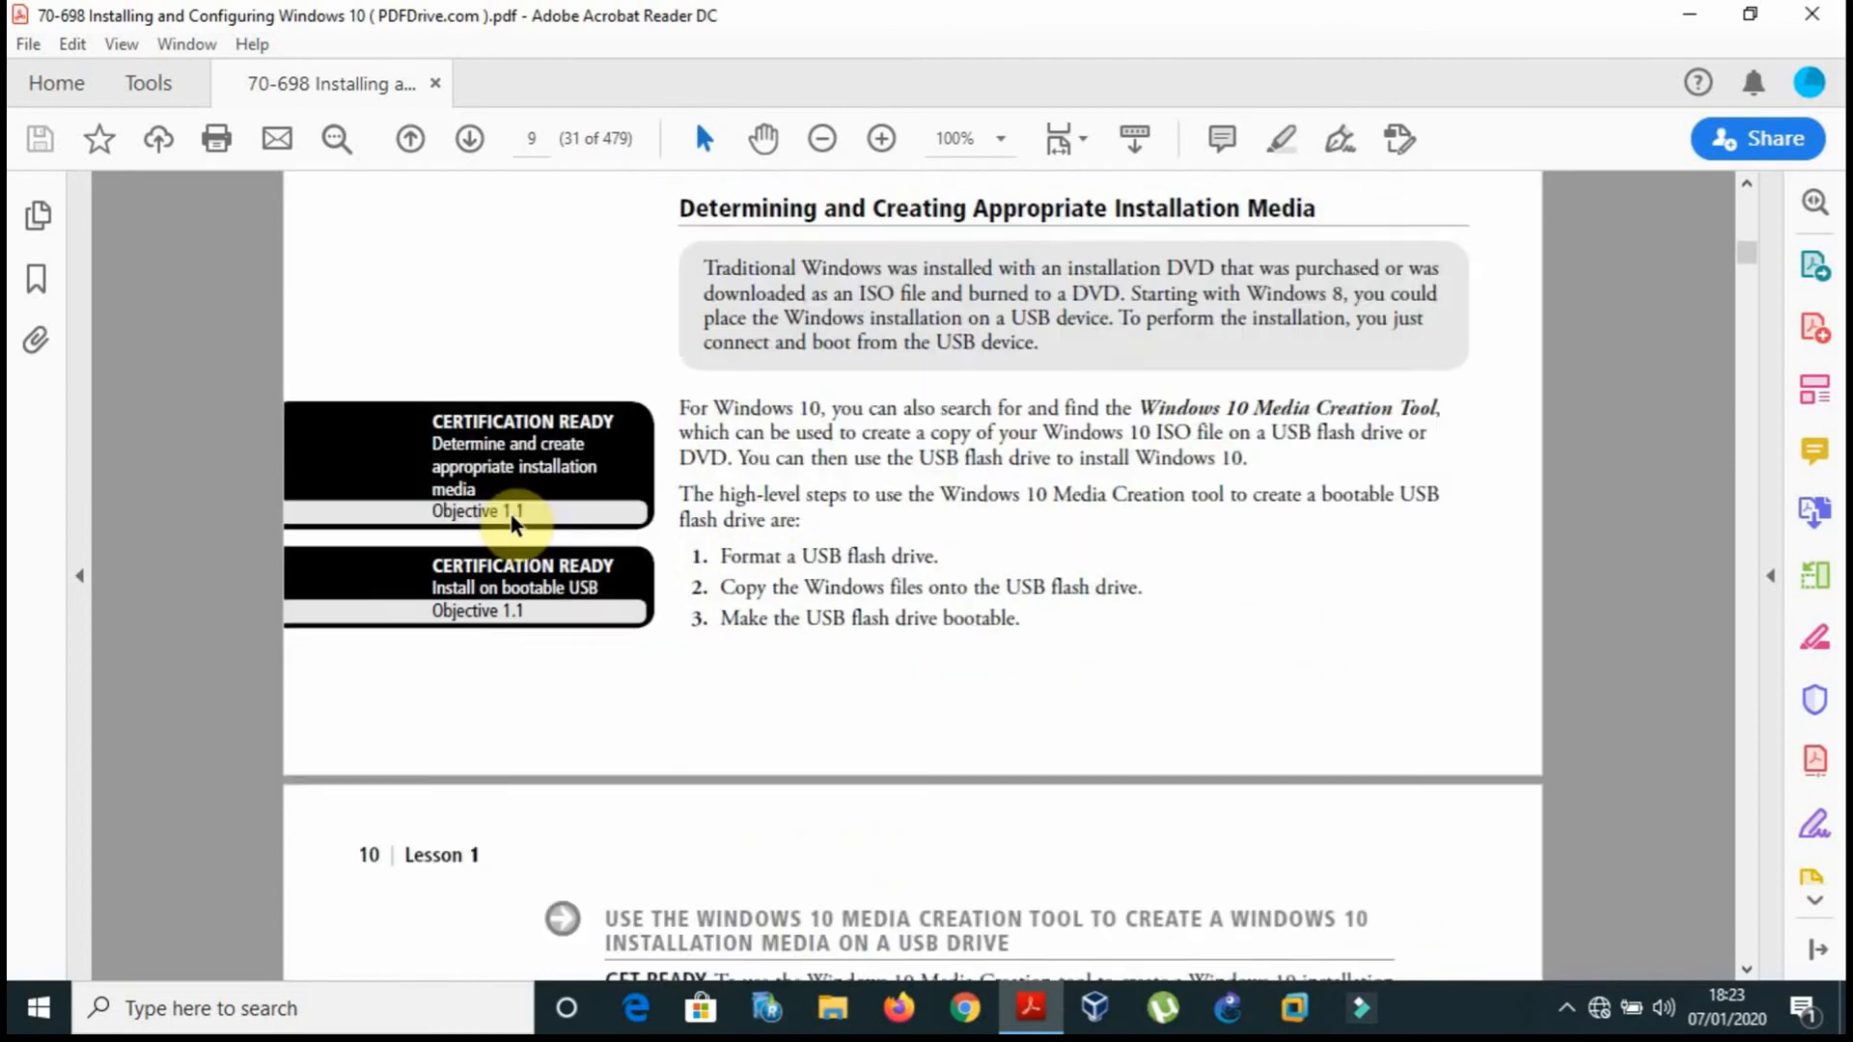
Step: Go to the USB drive procedure on page 10, highlight the file name MediaCreationTool.exe in its first instruction, and clear the selection
{"action": "scroll", "coordinate": [512, 524], "scroll_direction": "down", "scroll_amount": 5}
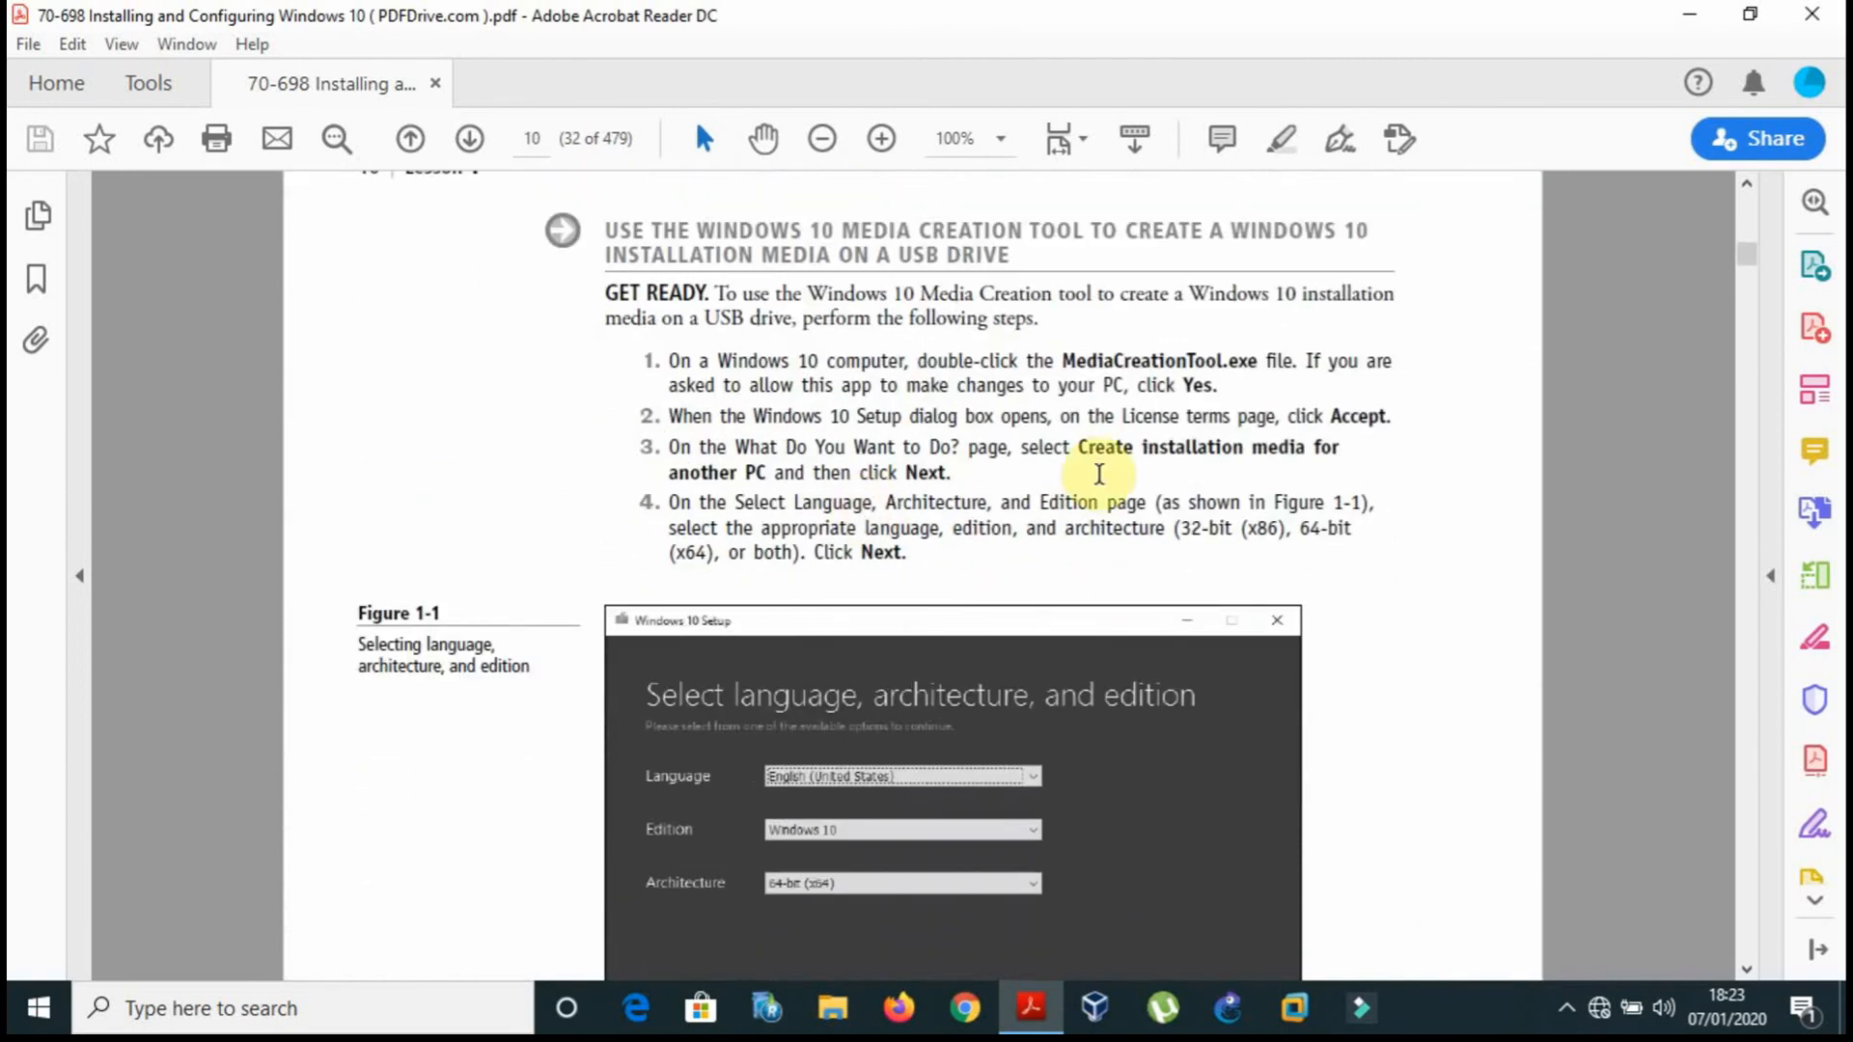
{"action": "double_click", "coordinate": [1076, 366]}
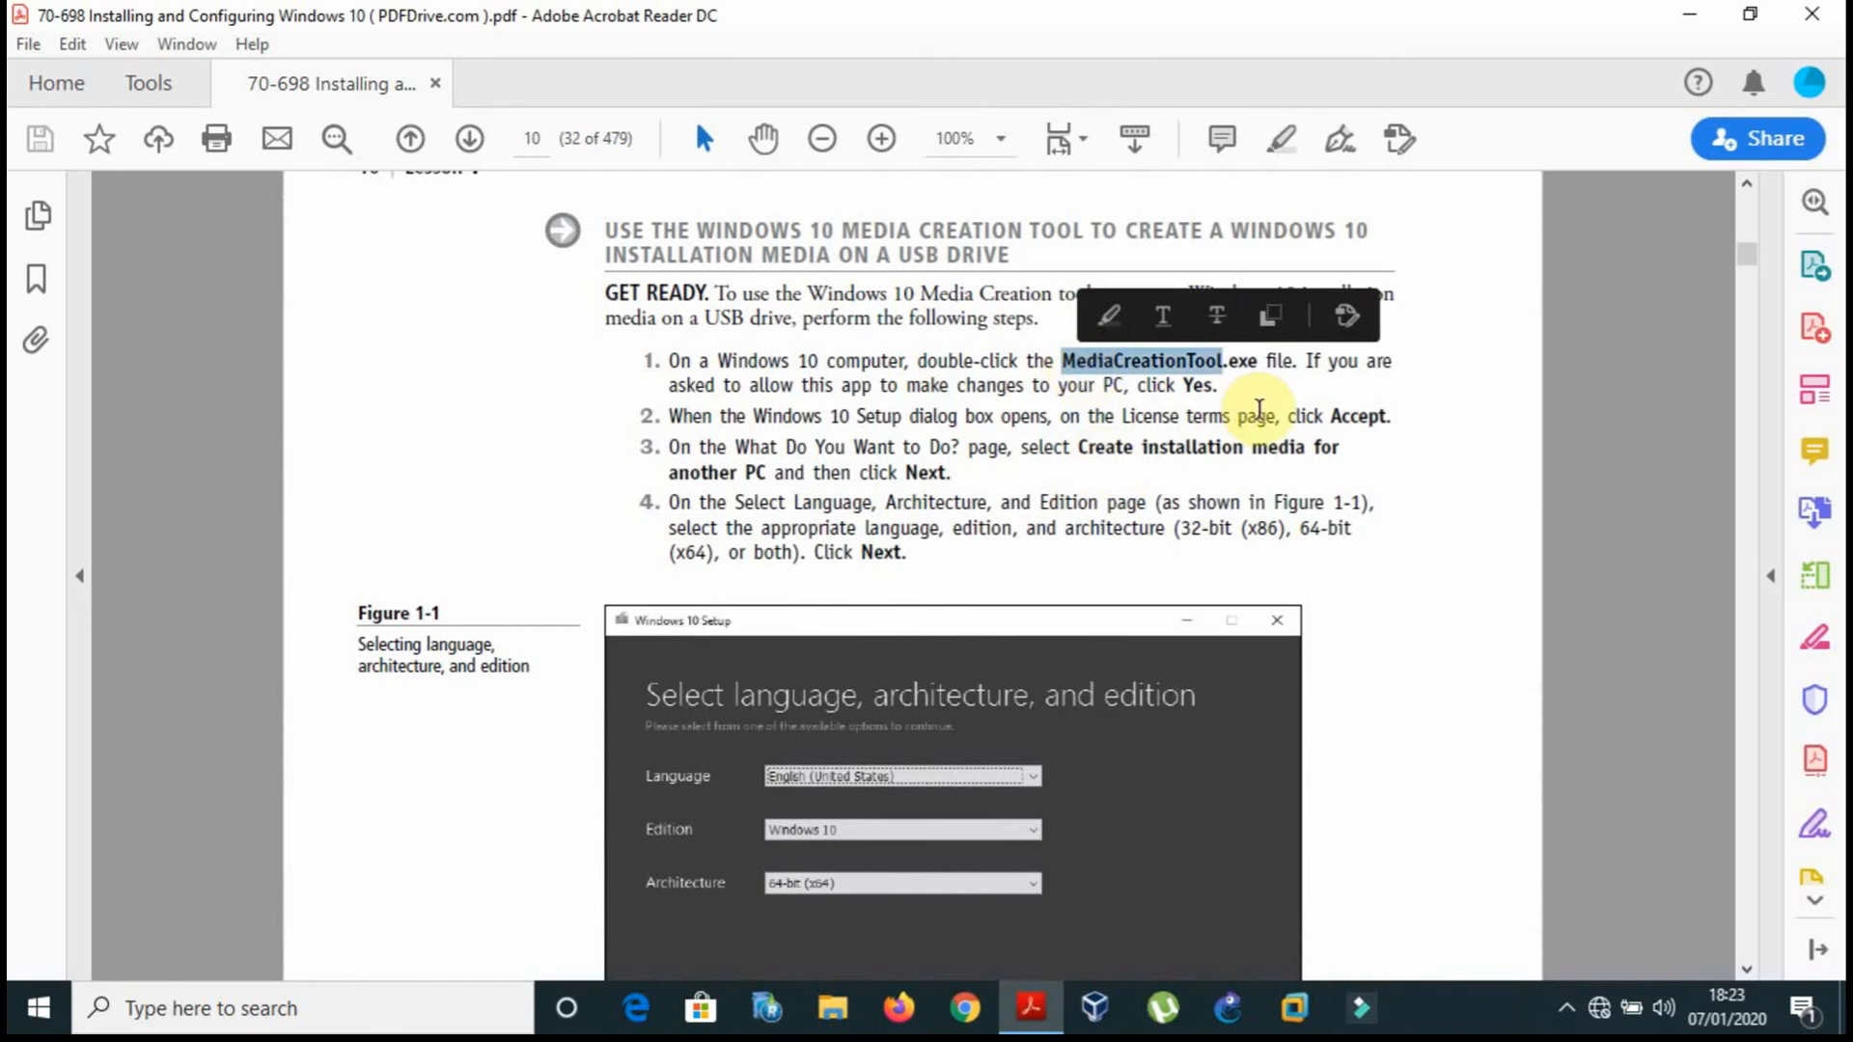
{"action": "left_click", "coordinate": [1246, 367]}
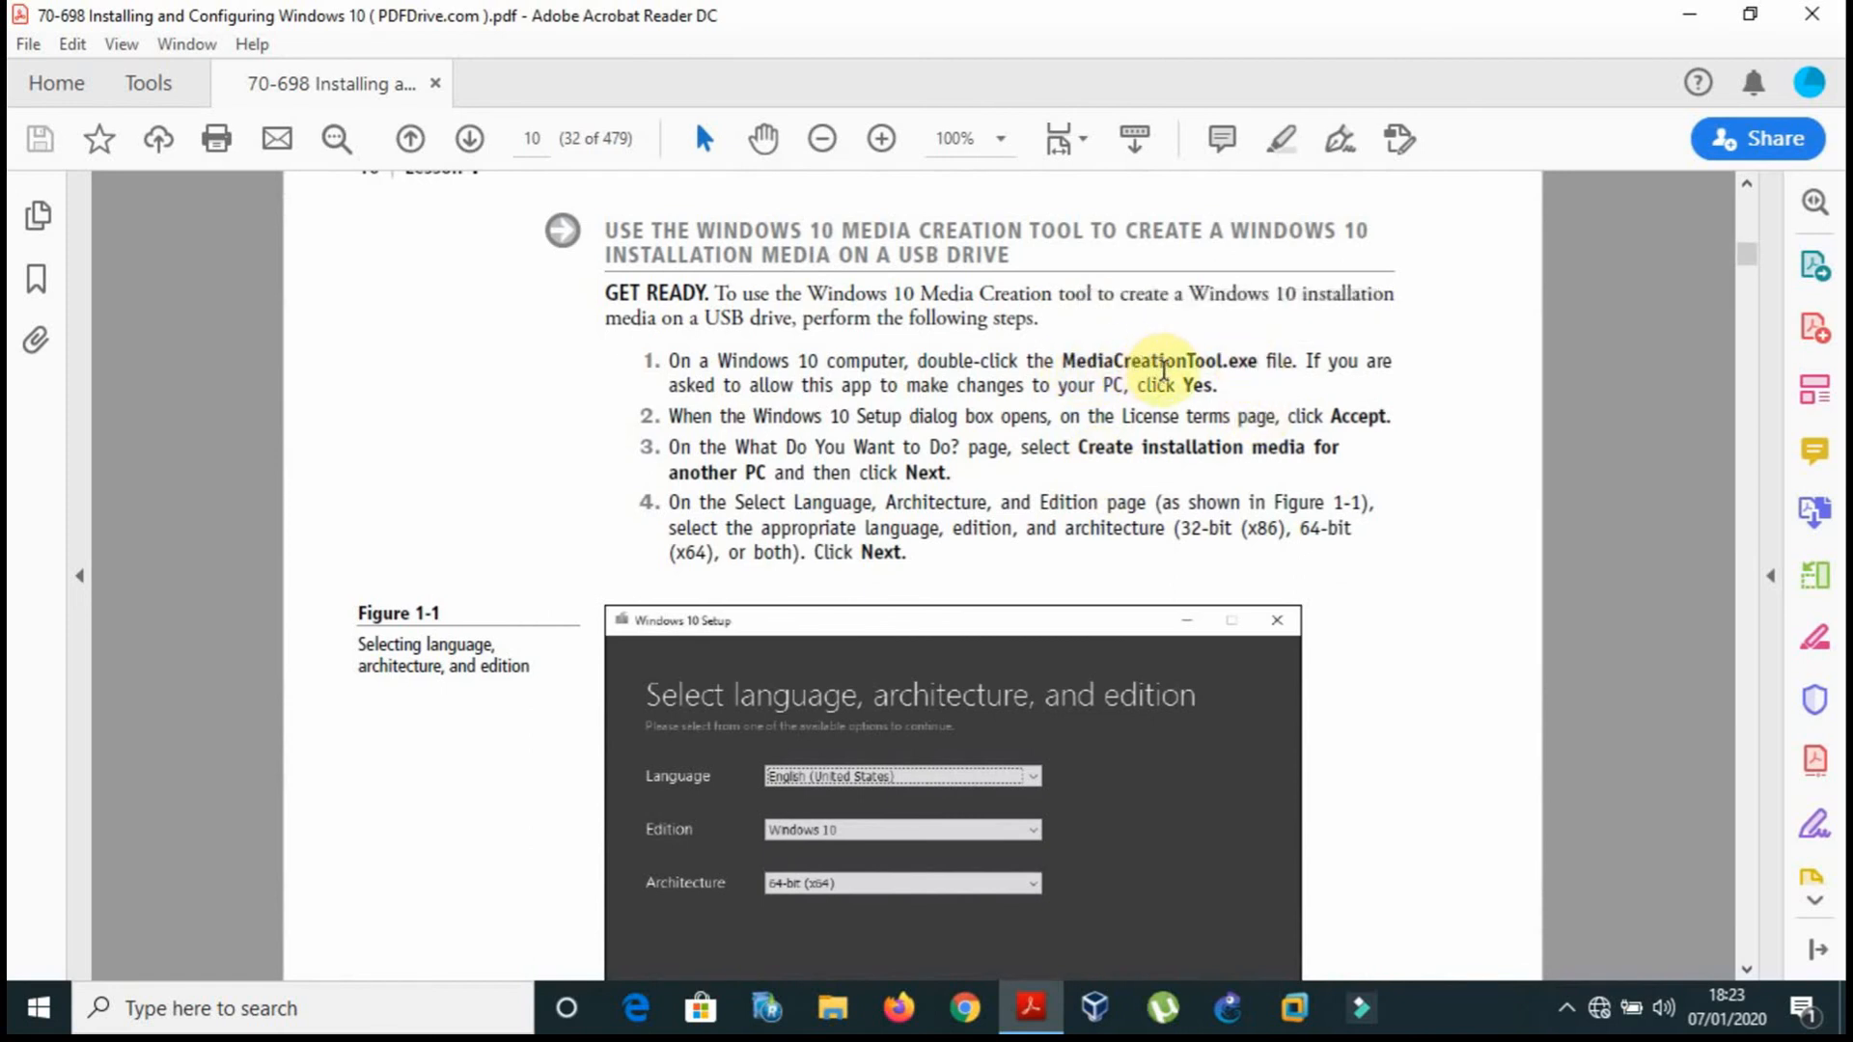
{"action": "left_click", "coordinate": [1251, 363]}
{"action": "triple_click", "coordinate": [1251, 363]}
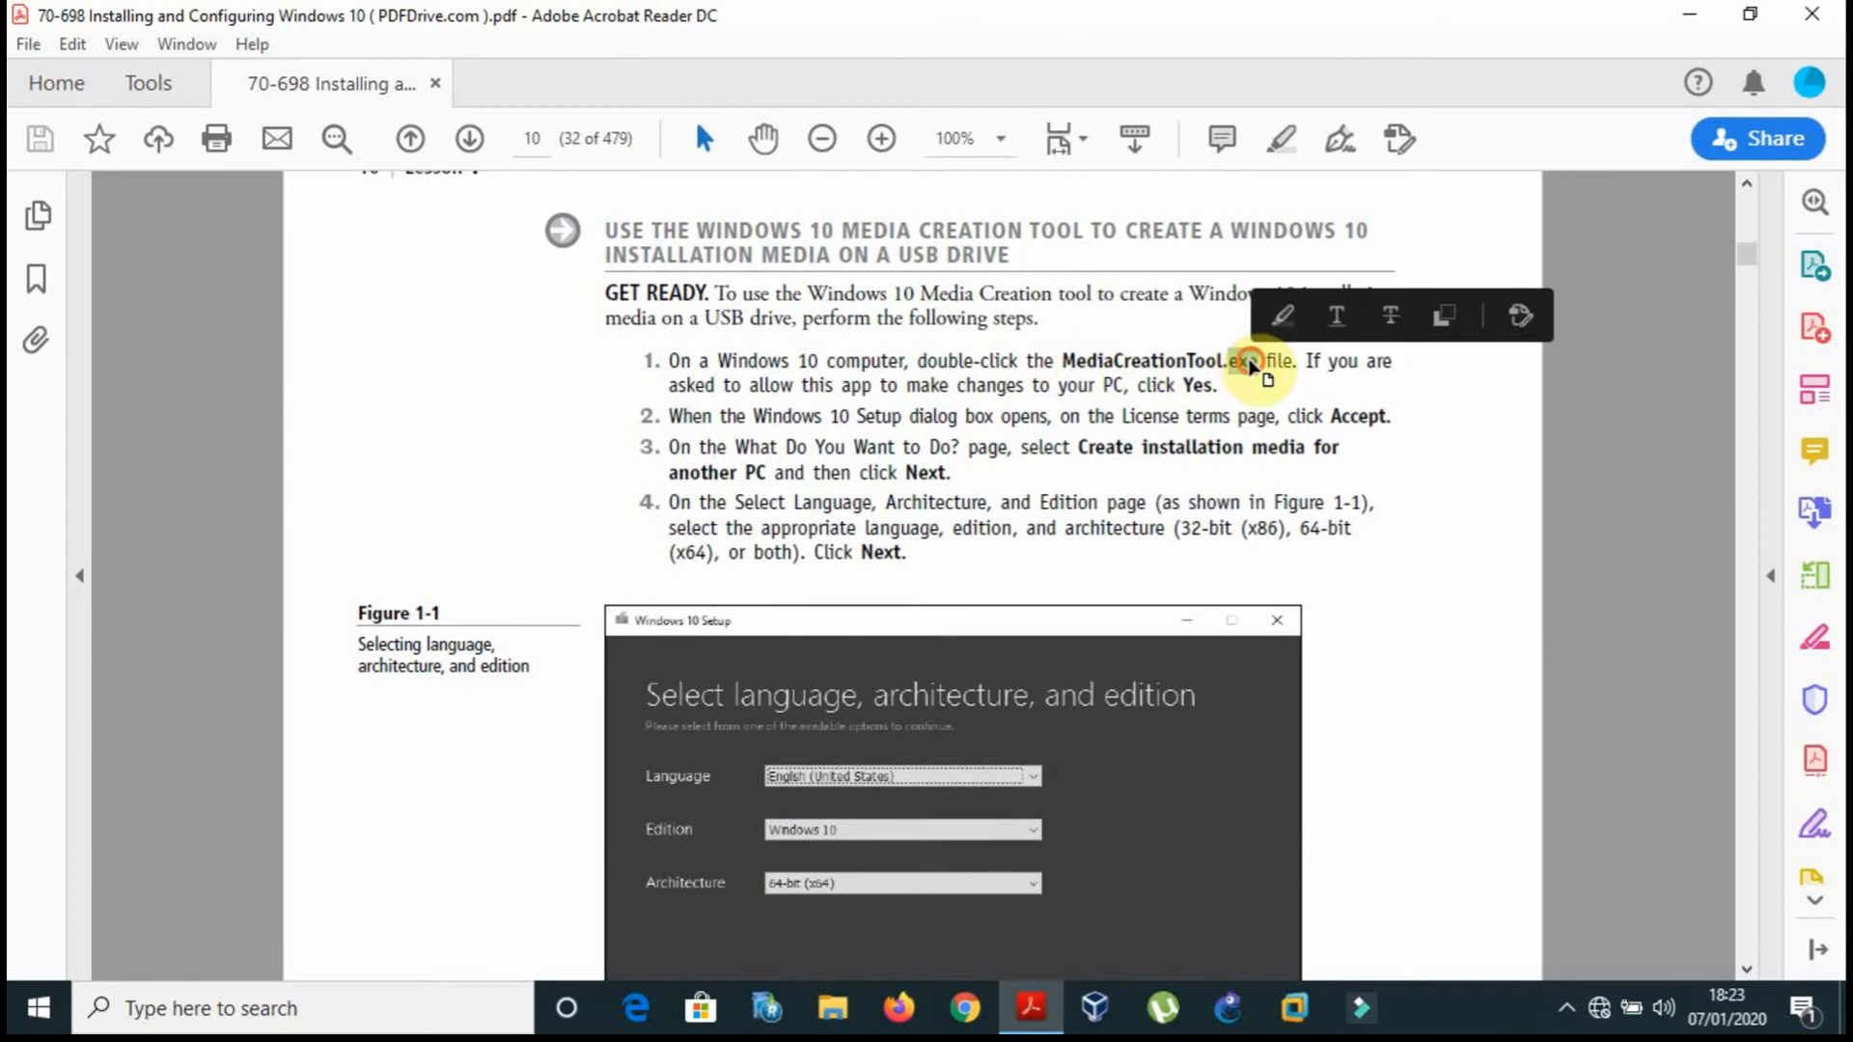
{"action": "left_click", "coordinate": [1141, 365]}
{"action": "left_click_drag", "start_coordinate": [1058, 370], "coordinate": [1267, 371]}
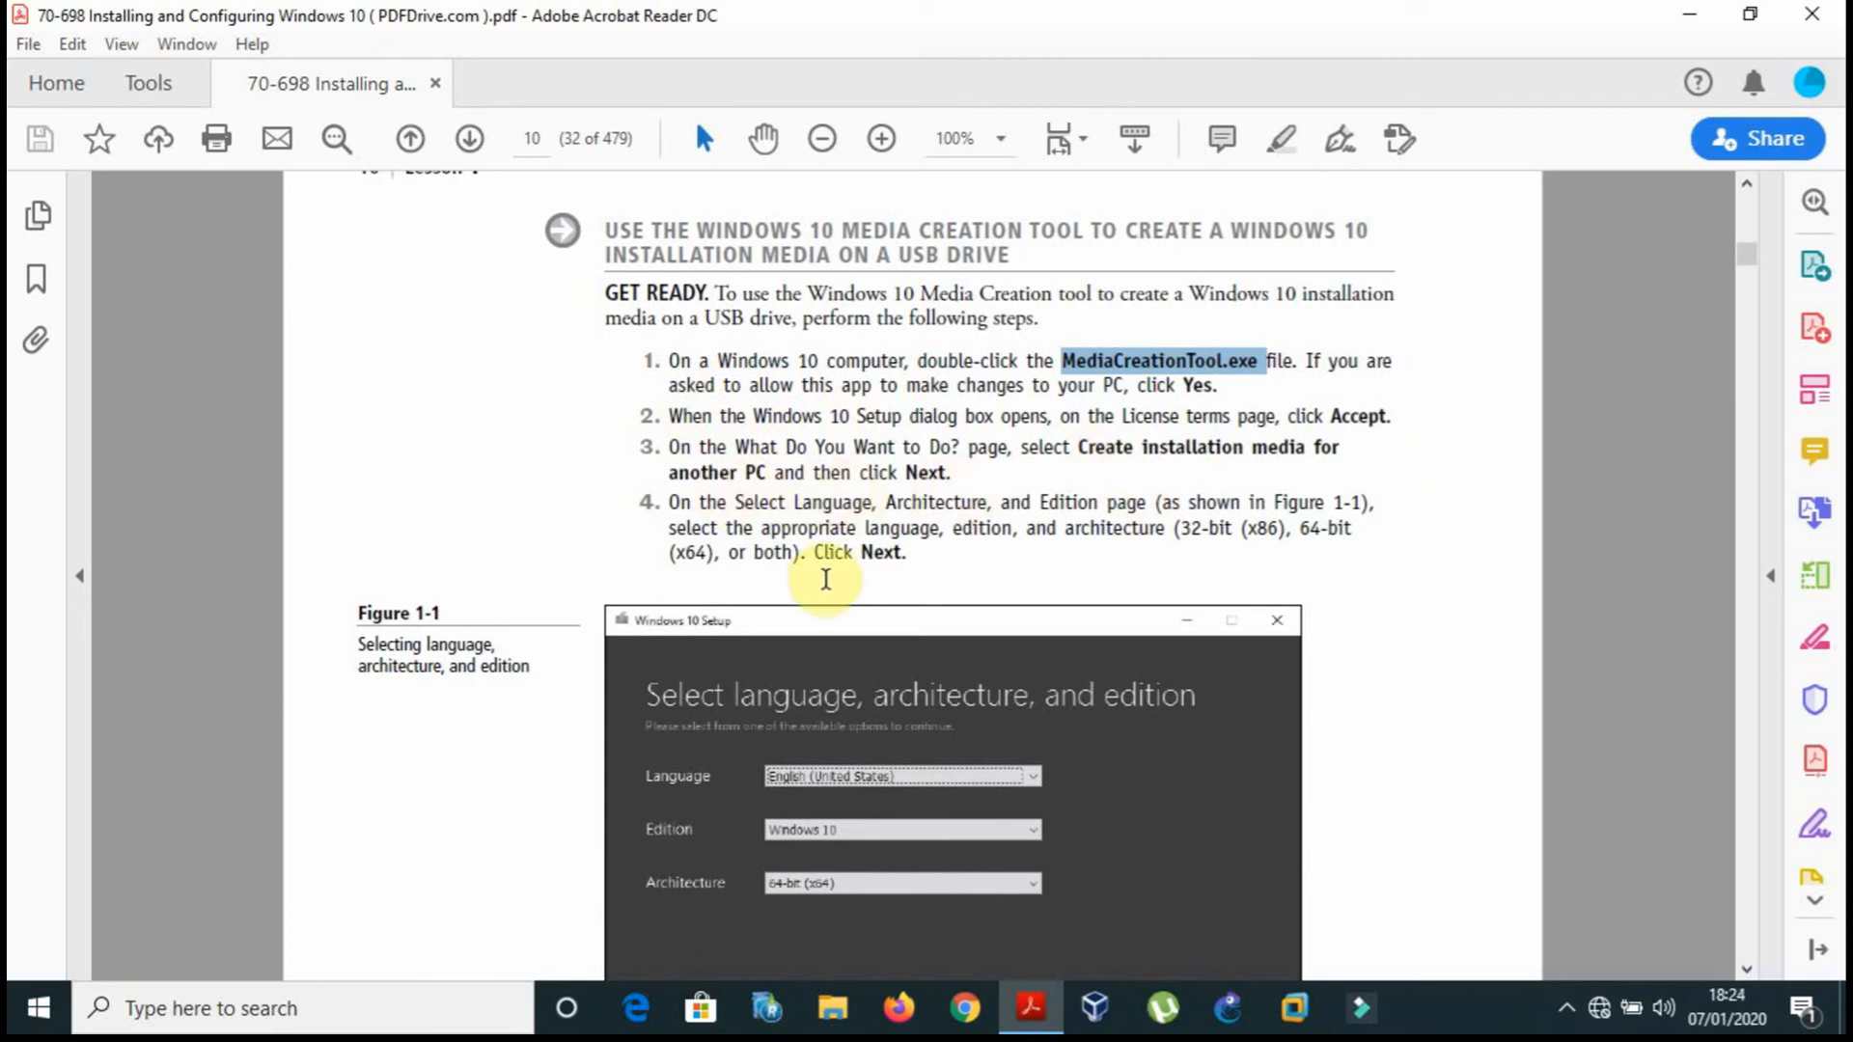
{"action": "left_click", "coordinate": [440, 830]}
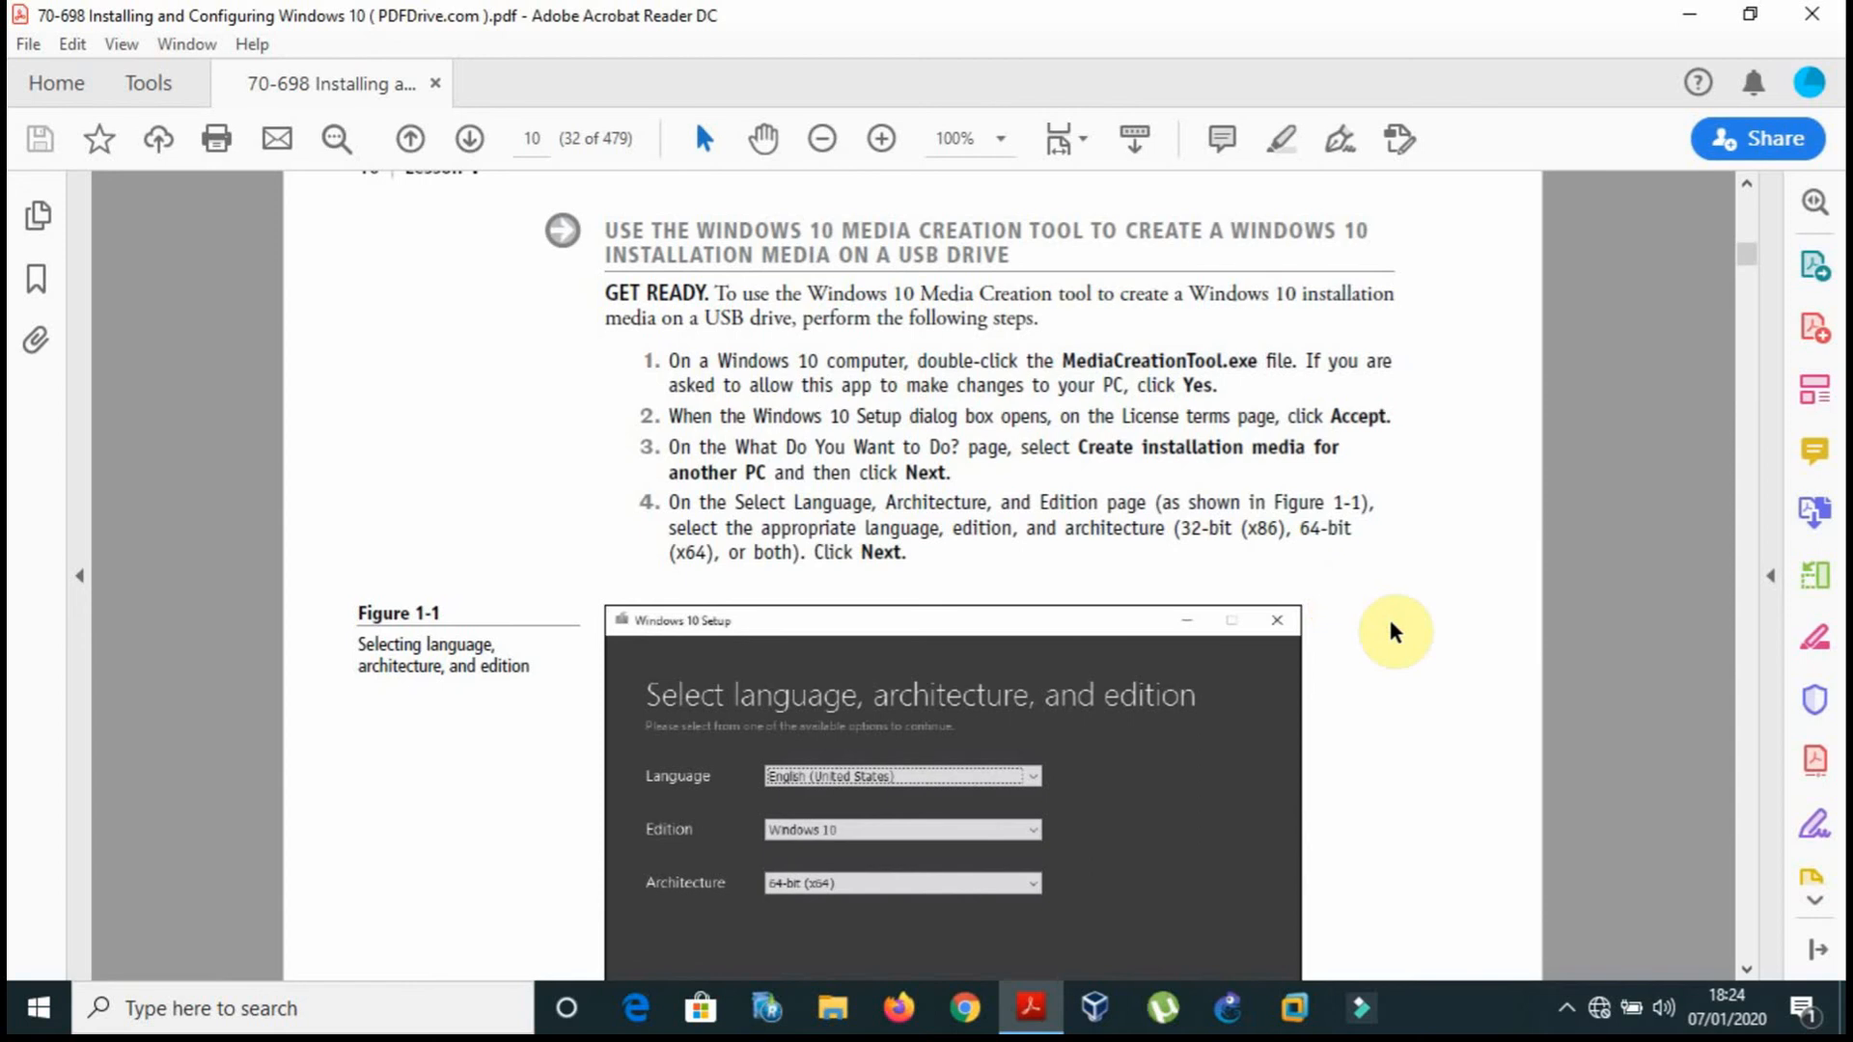
Step: Examine Figure 1-1 on language, architecture and edition, and read the remaining instructions for creating Windows 10 installation media on a USB drive
{"action": "scroll", "coordinate": [1390, 624], "scroll_direction": "down", "scroll_amount": 3}
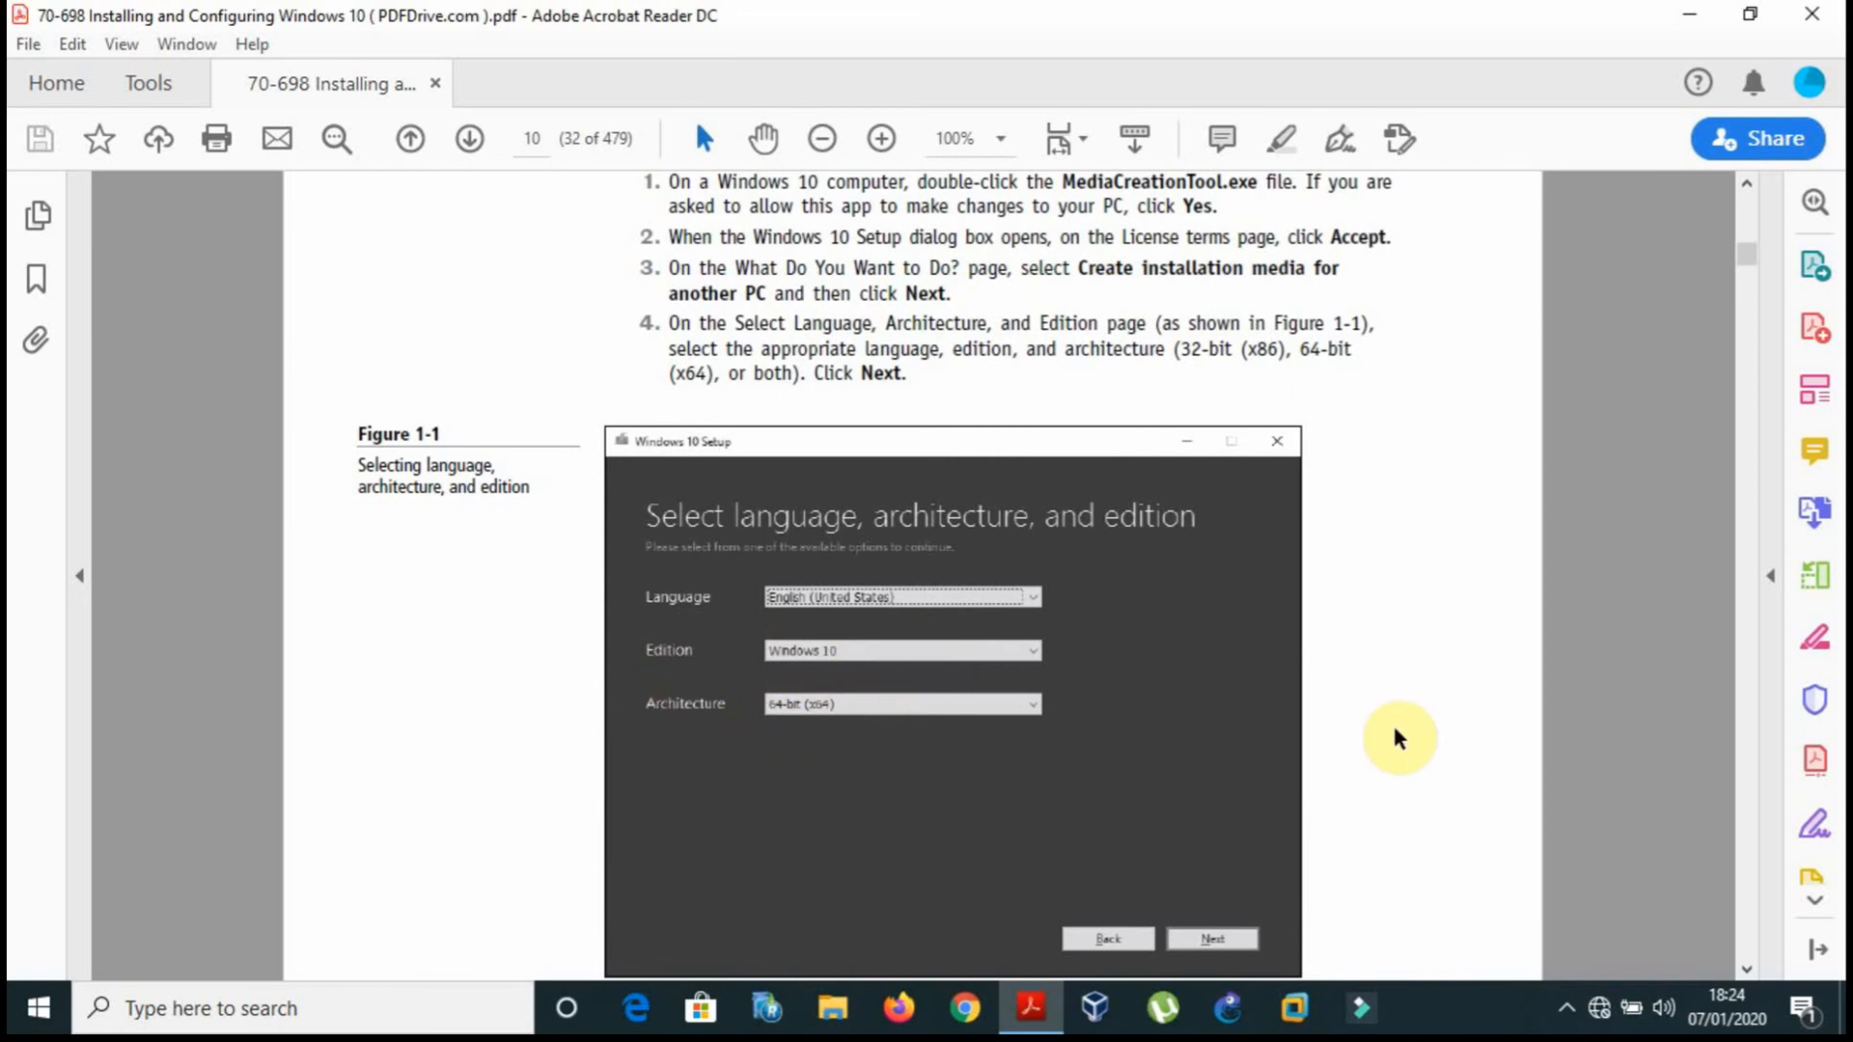
{"action": "scroll", "coordinate": [1395, 739], "scroll_direction": "down", "scroll_amount": 1}
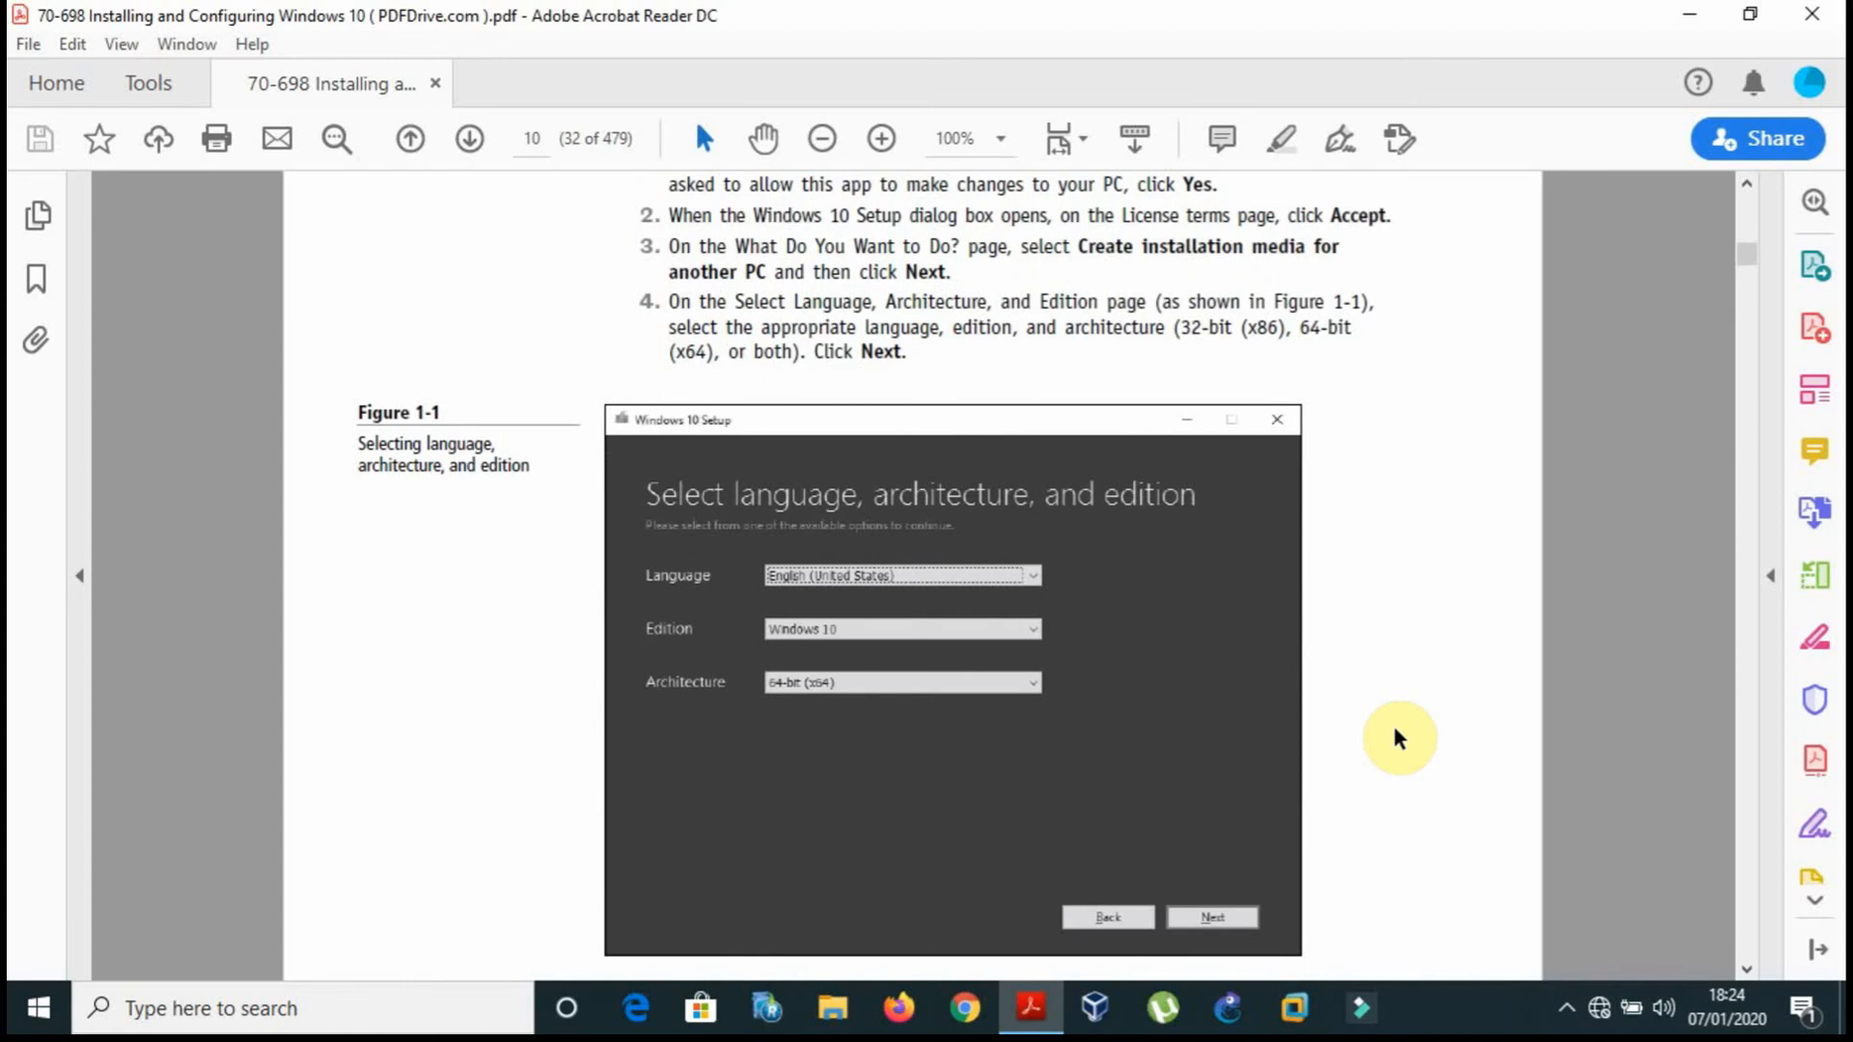
{"action": "scroll", "coordinate": [1395, 738], "scroll_direction": "up", "scroll_amount": 1}
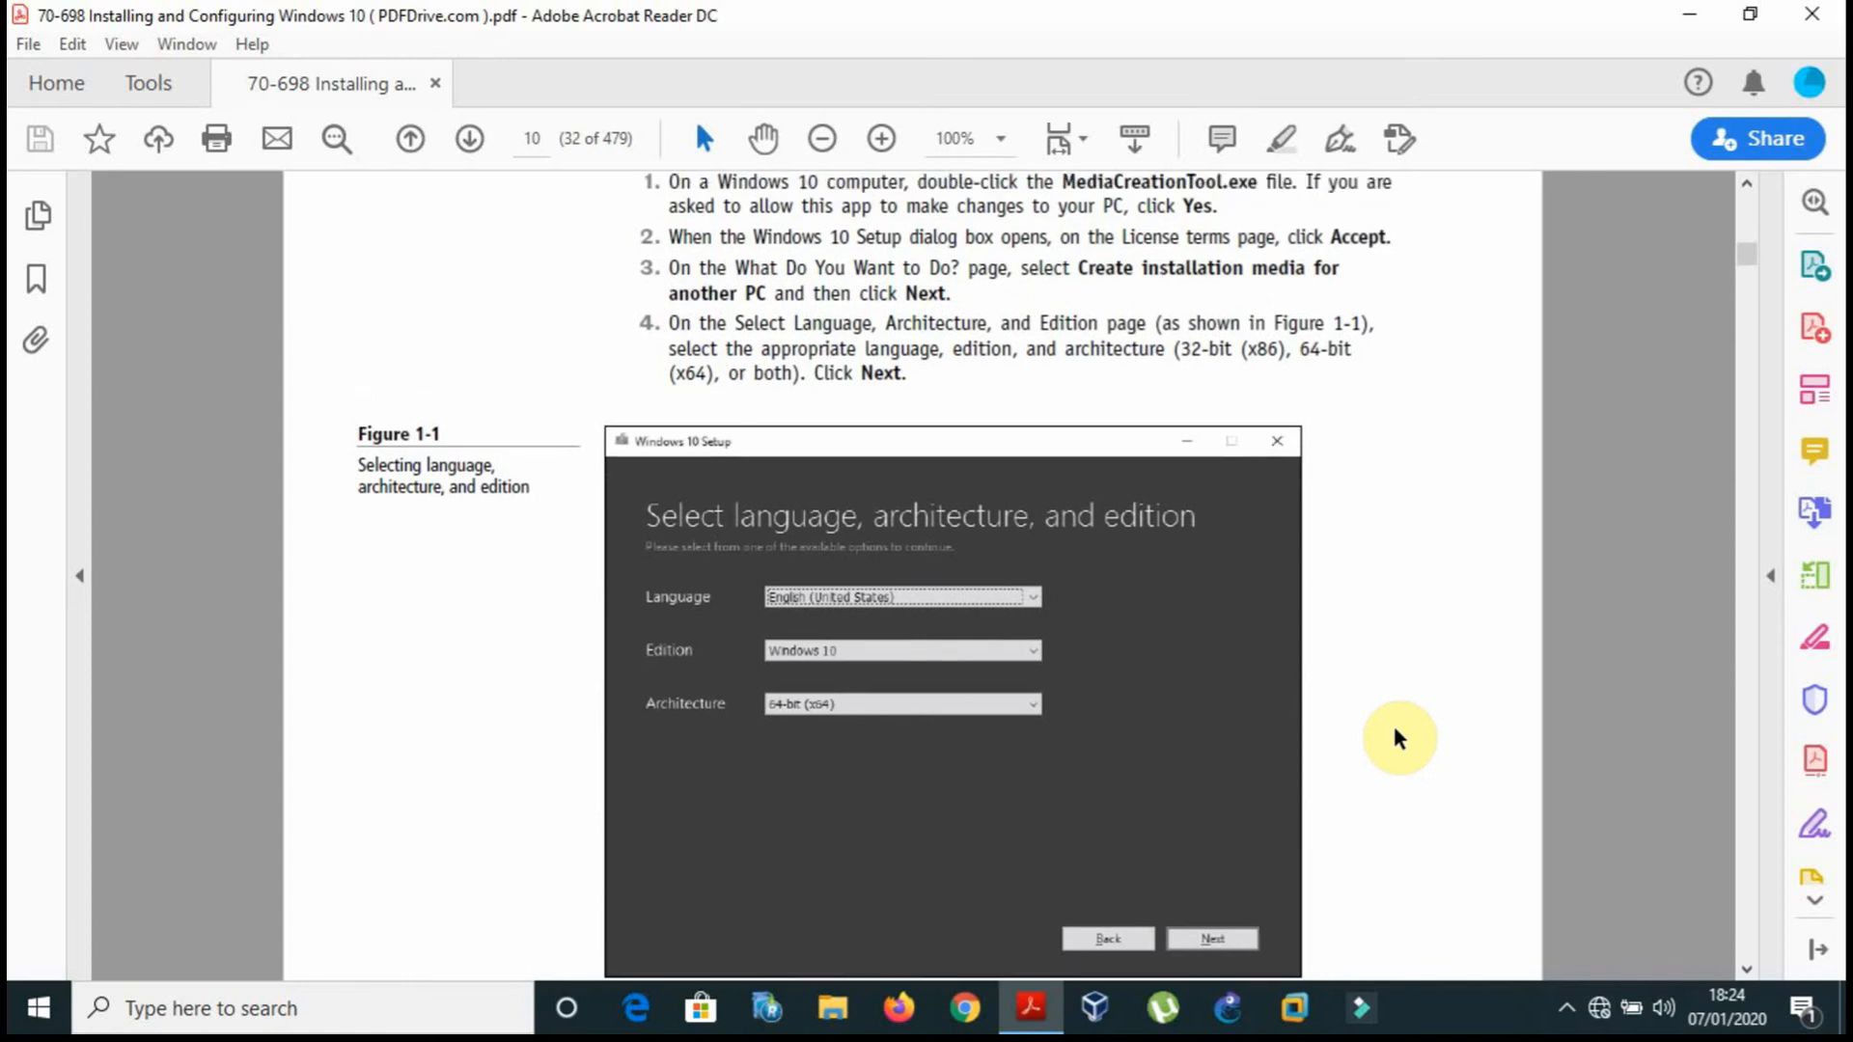
{"action": "scroll", "coordinate": [1395, 738], "scroll_direction": "up", "scroll_amount": 1}
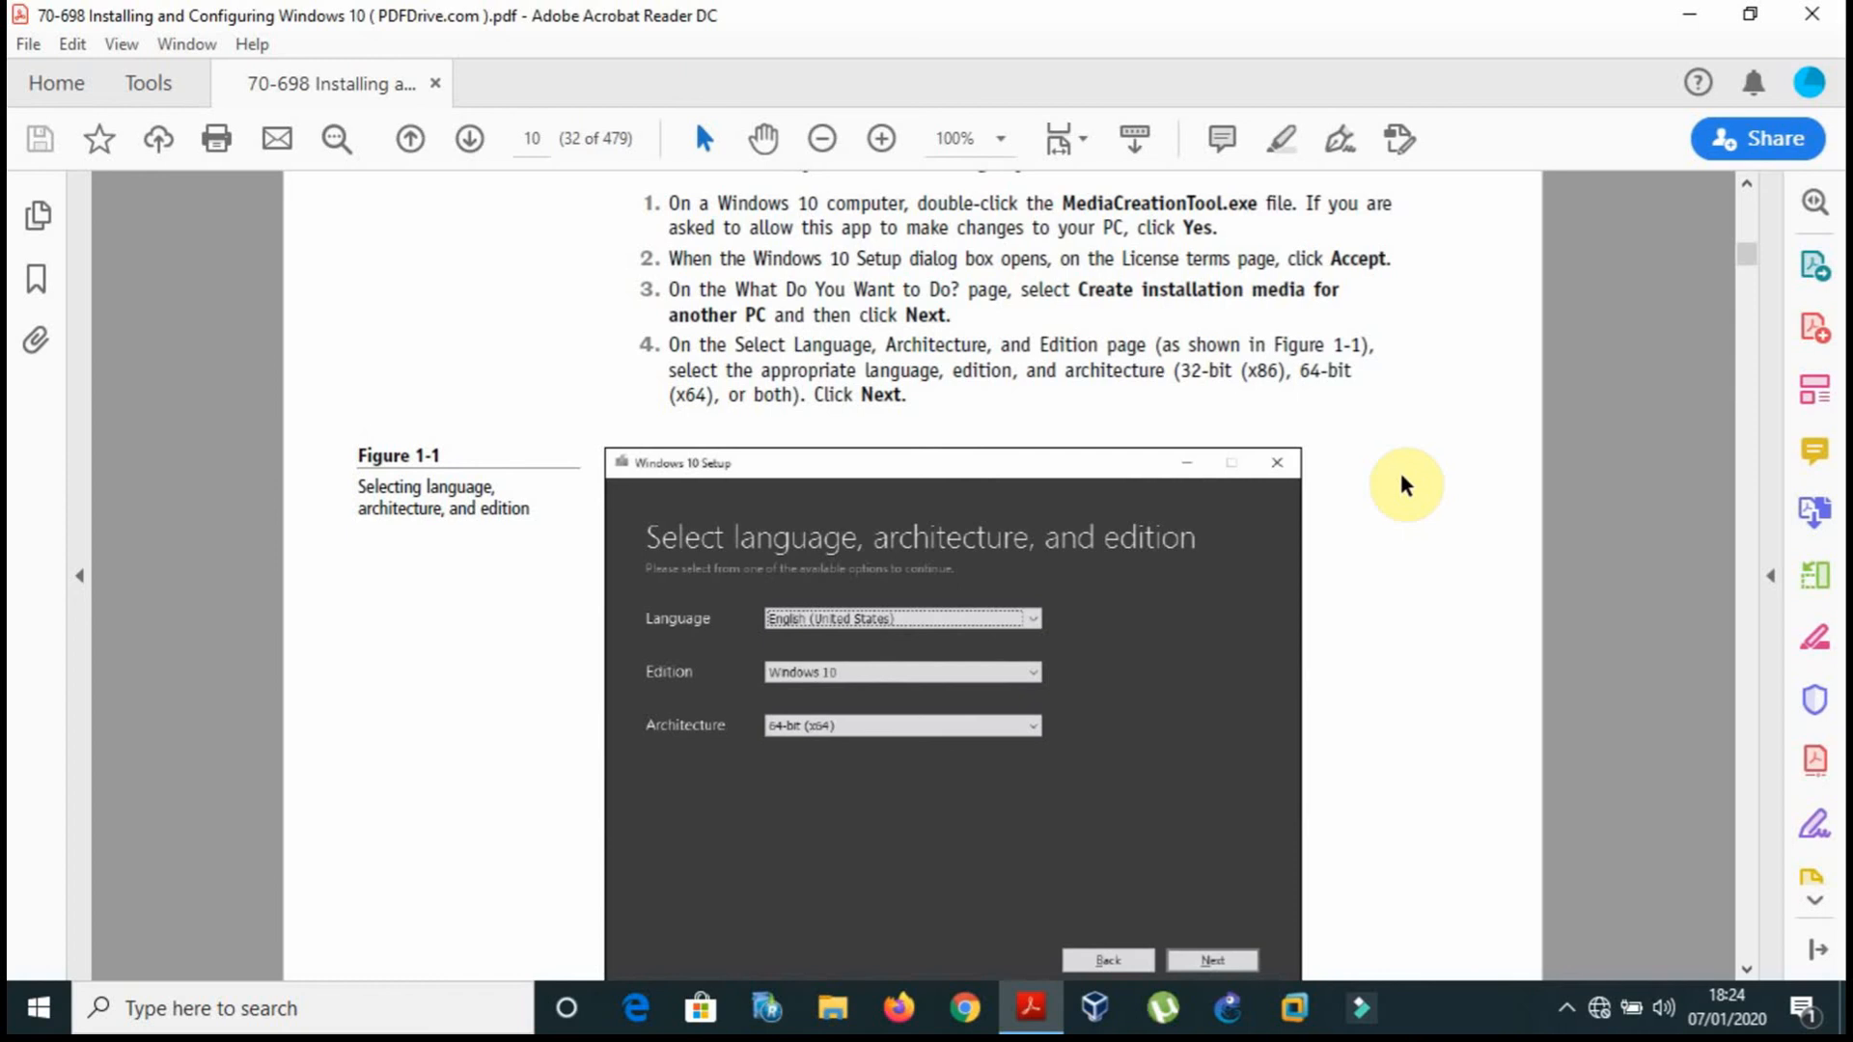
{"action": "scroll", "coordinate": [1401, 857], "scroll_direction": "down", "scroll_amount": 1}
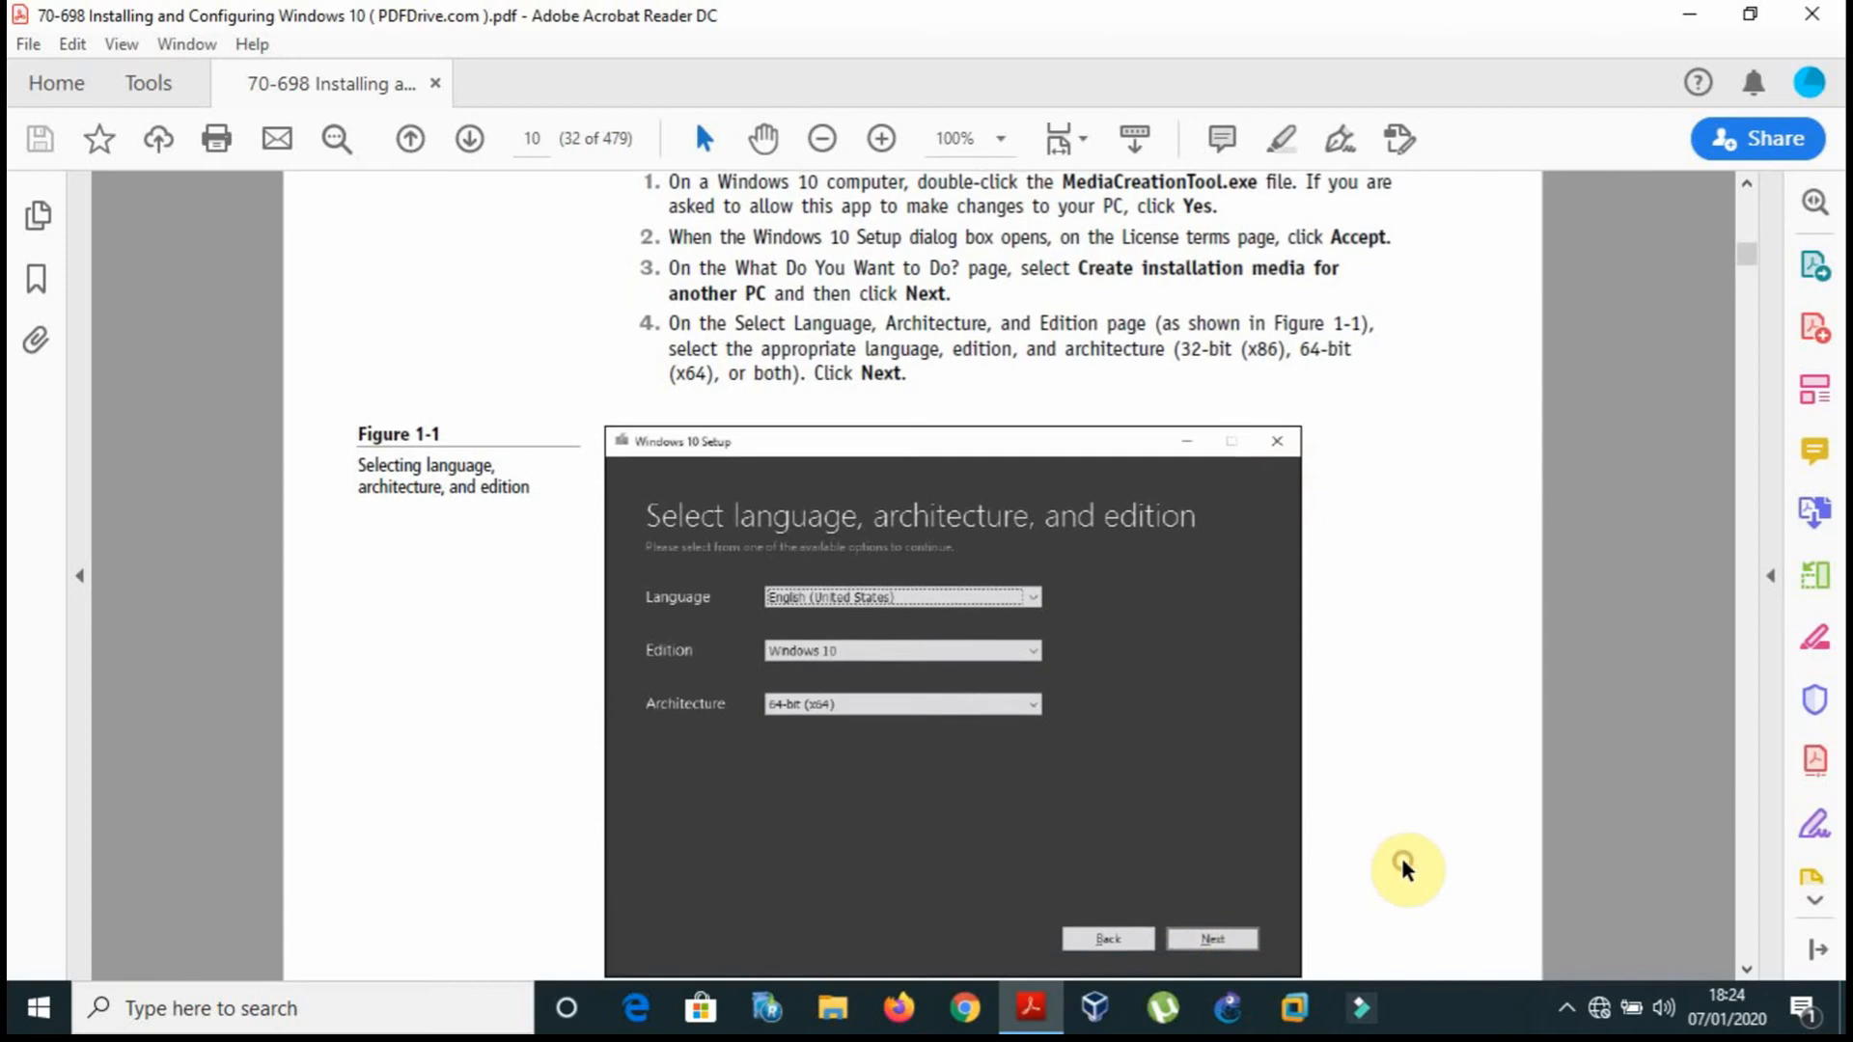
{"action": "scroll", "coordinate": [1400, 854], "scroll_direction": "down", "scroll_amount": 3}
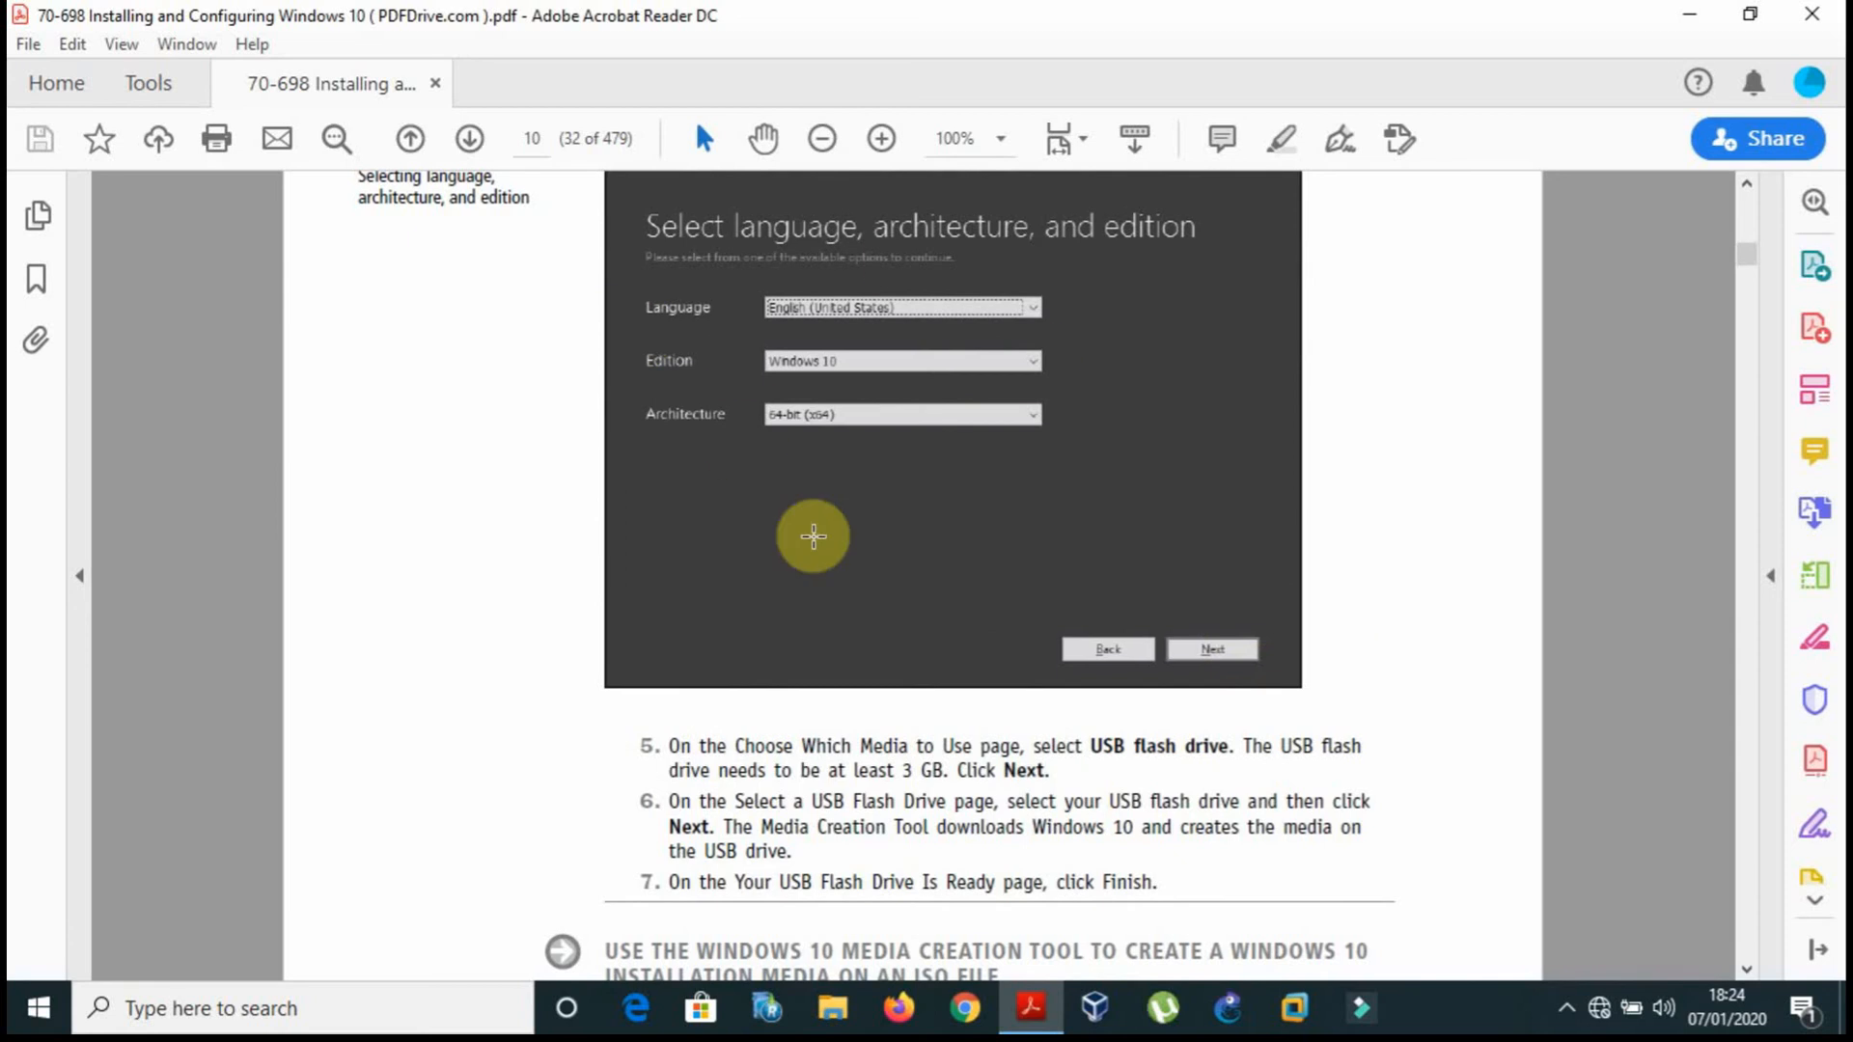
{"action": "scroll", "coordinate": [492, 633], "scroll_direction": "down", "scroll_amount": 3}
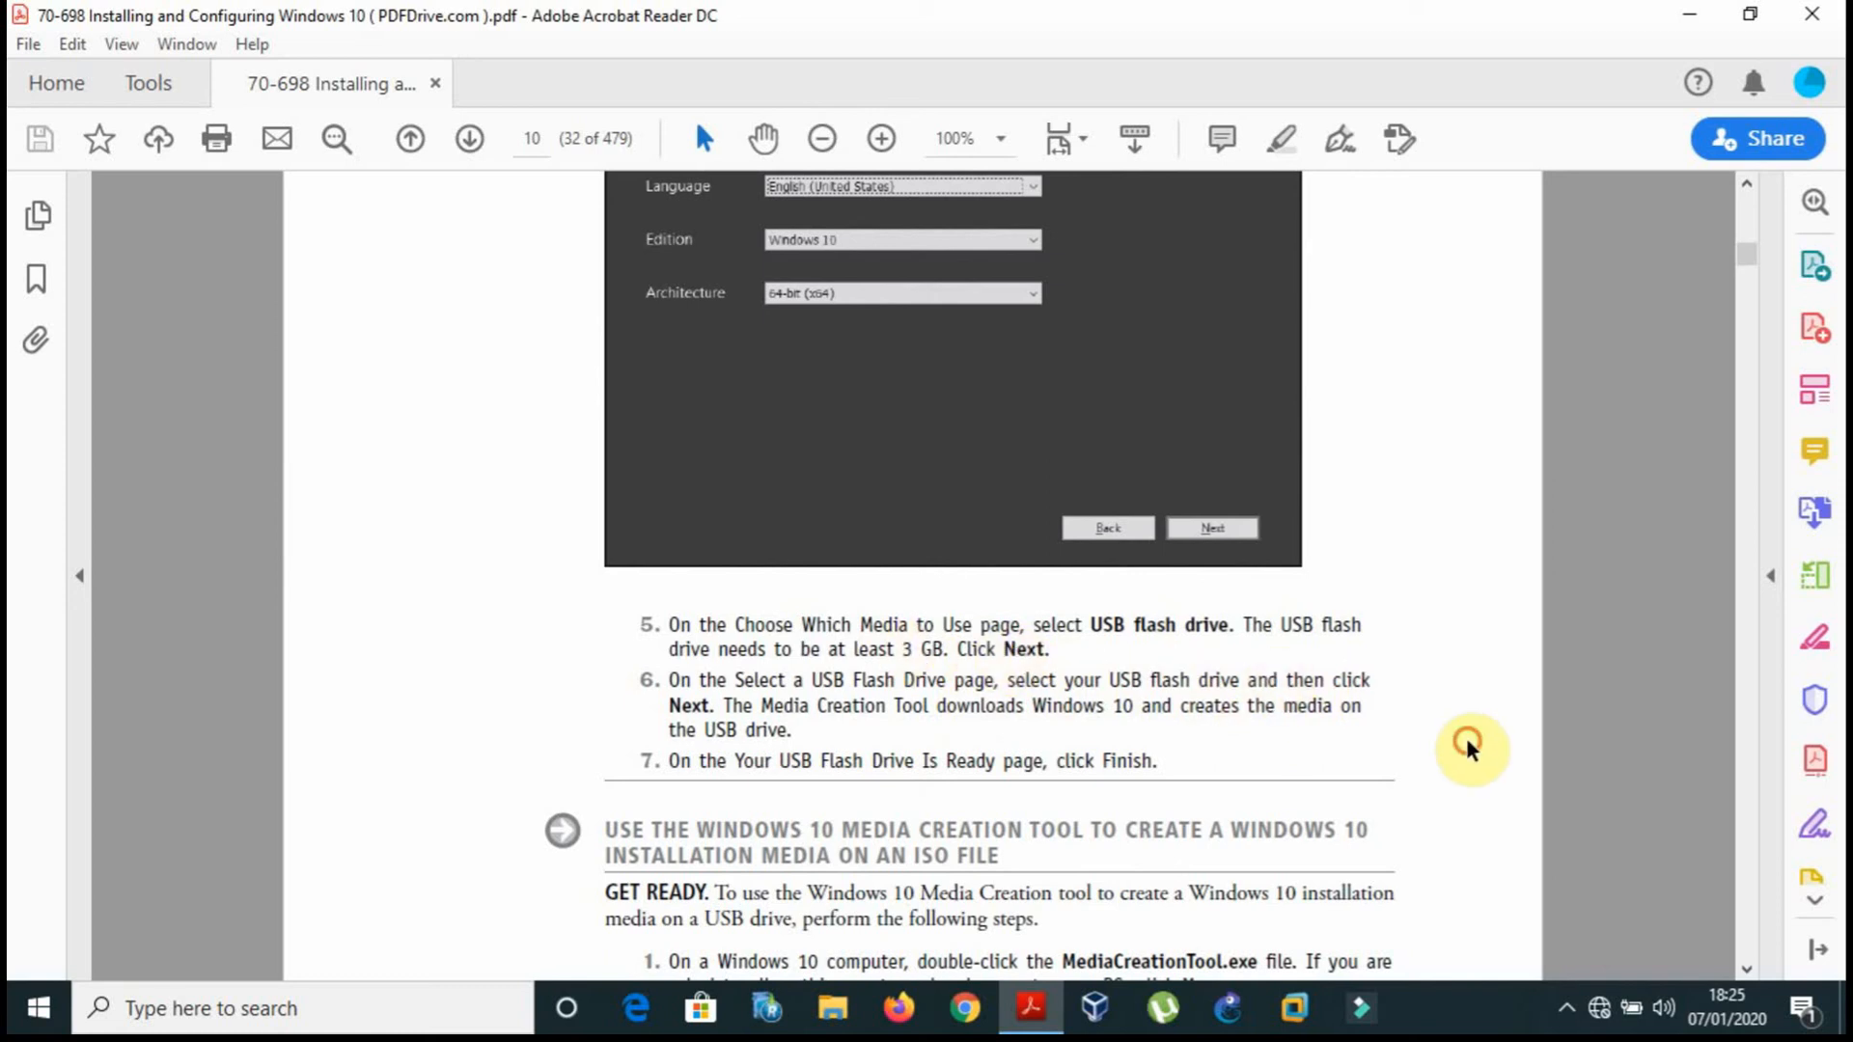
{"action": "scroll", "coordinate": [1467, 741], "scroll_direction": "down", "scroll_amount": 2}
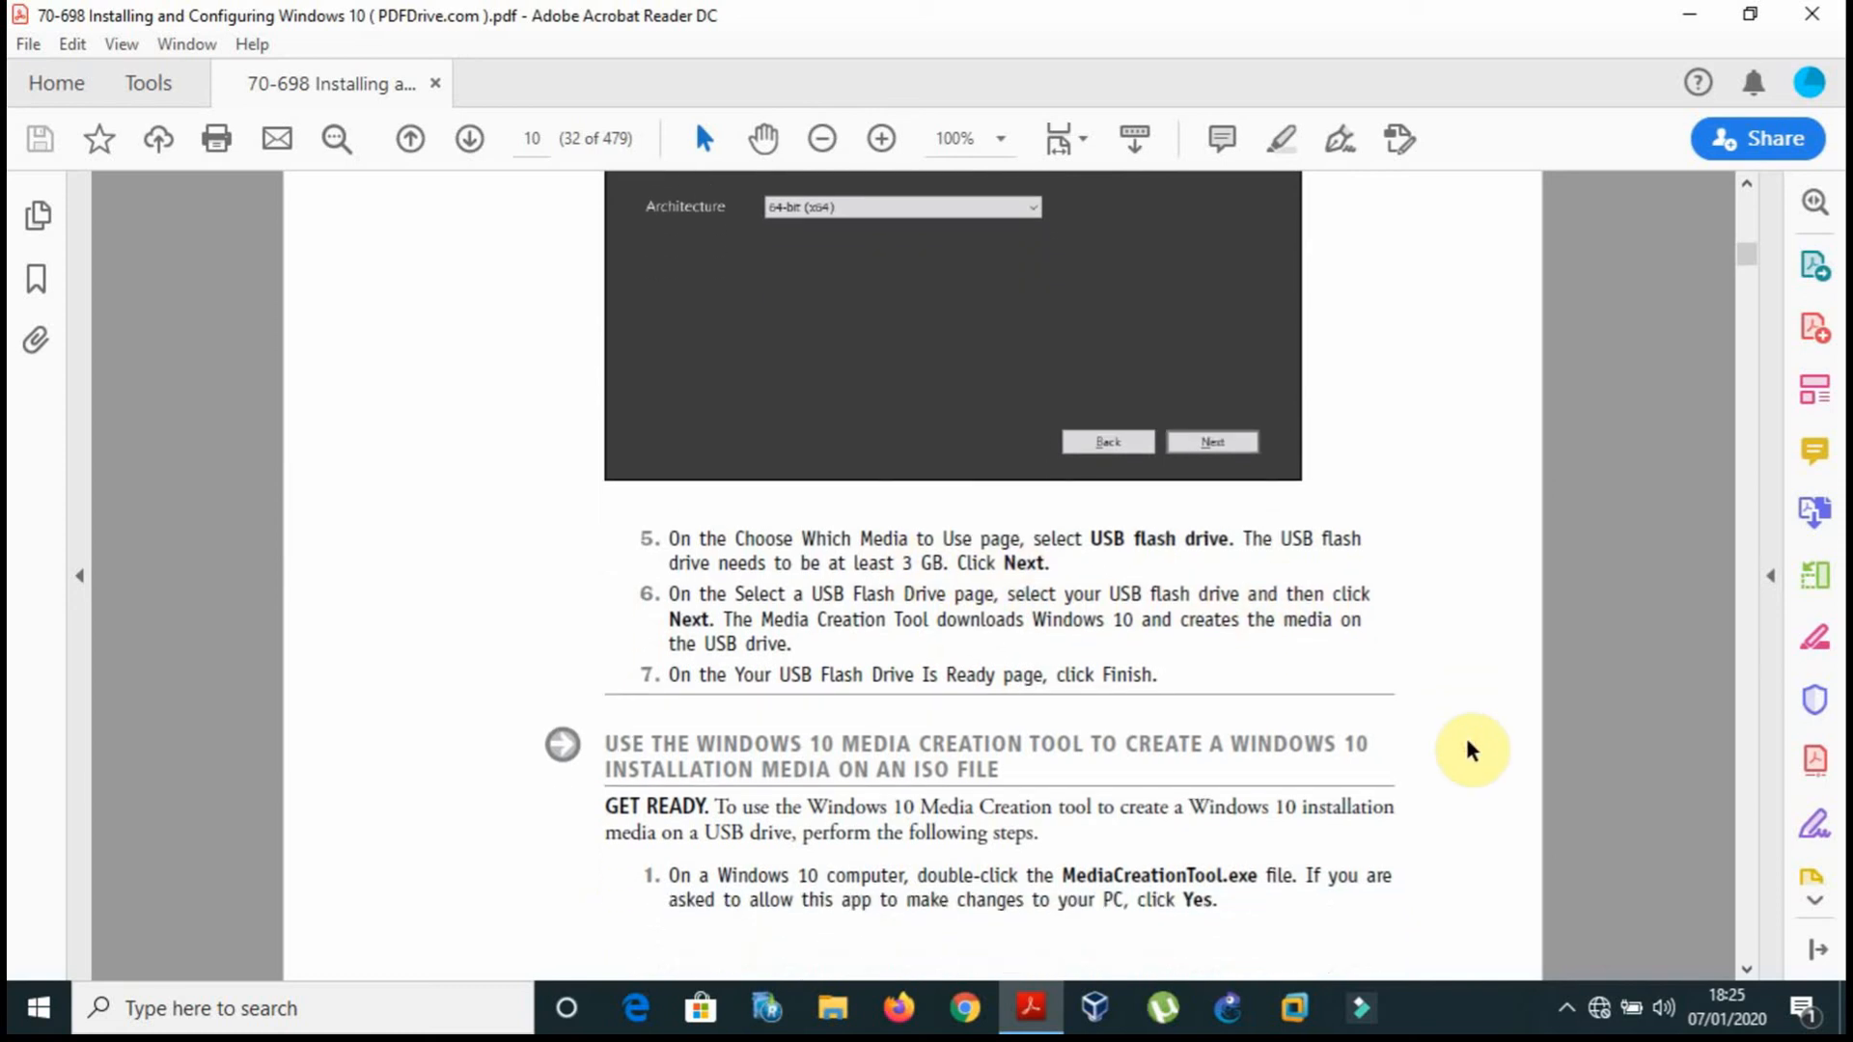
{"action": "scroll", "coordinate": [1467, 741], "scroll_direction": "down", "scroll_amount": 2}
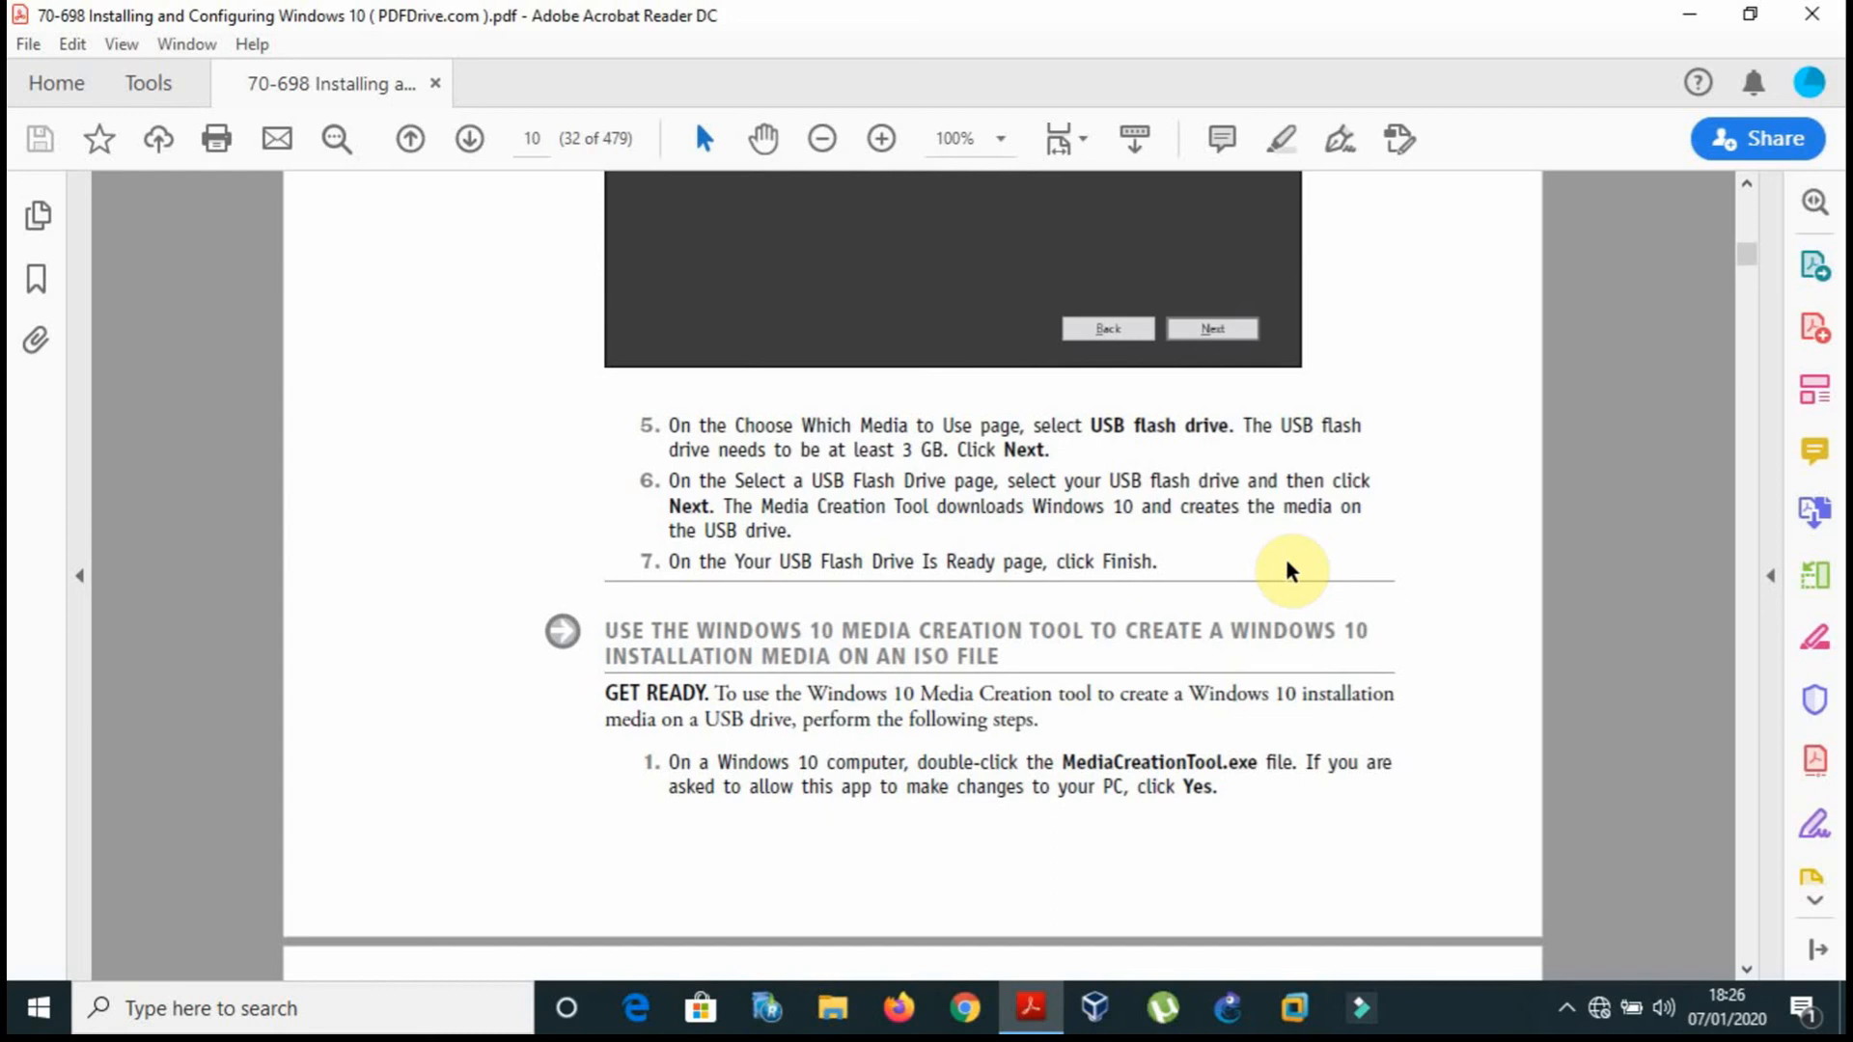
Step: Read the procedure on pages 10 and 11 for creating Windows 10 installation media as an ISO file, including Figure 1-2
{"action": "scroll", "coordinate": [1286, 570], "scroll_direction": "down", "scroll_amount": 3}
{"action": "scroll", "coordinate": [1287, 560], "scroll_direction": "down", "scroll_amount": 5}
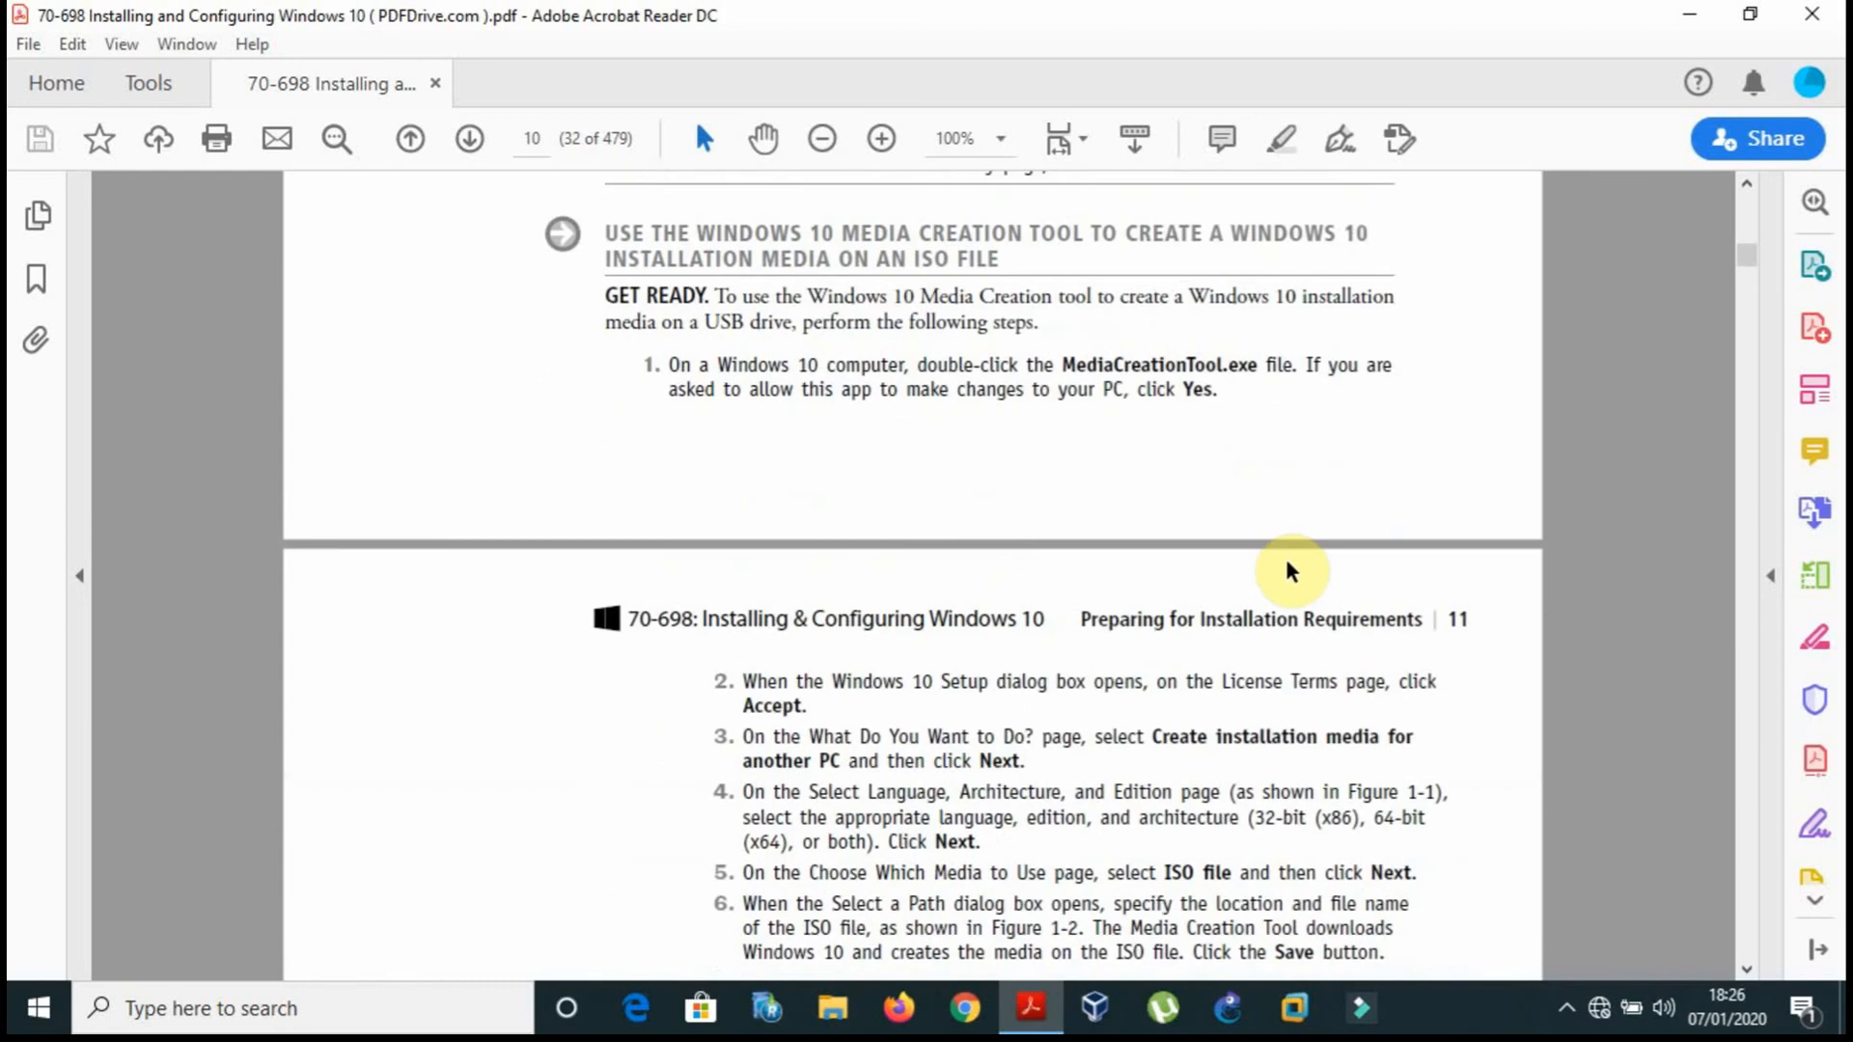
{"action": "scroll", "coordinate": [1287, 560], "scroll_direction": "down", "scroll_amount": 4}
{"action": "scroll", "coordinate": [1287, 560], "scroll_direction": "down", "scroll_amount": 1}
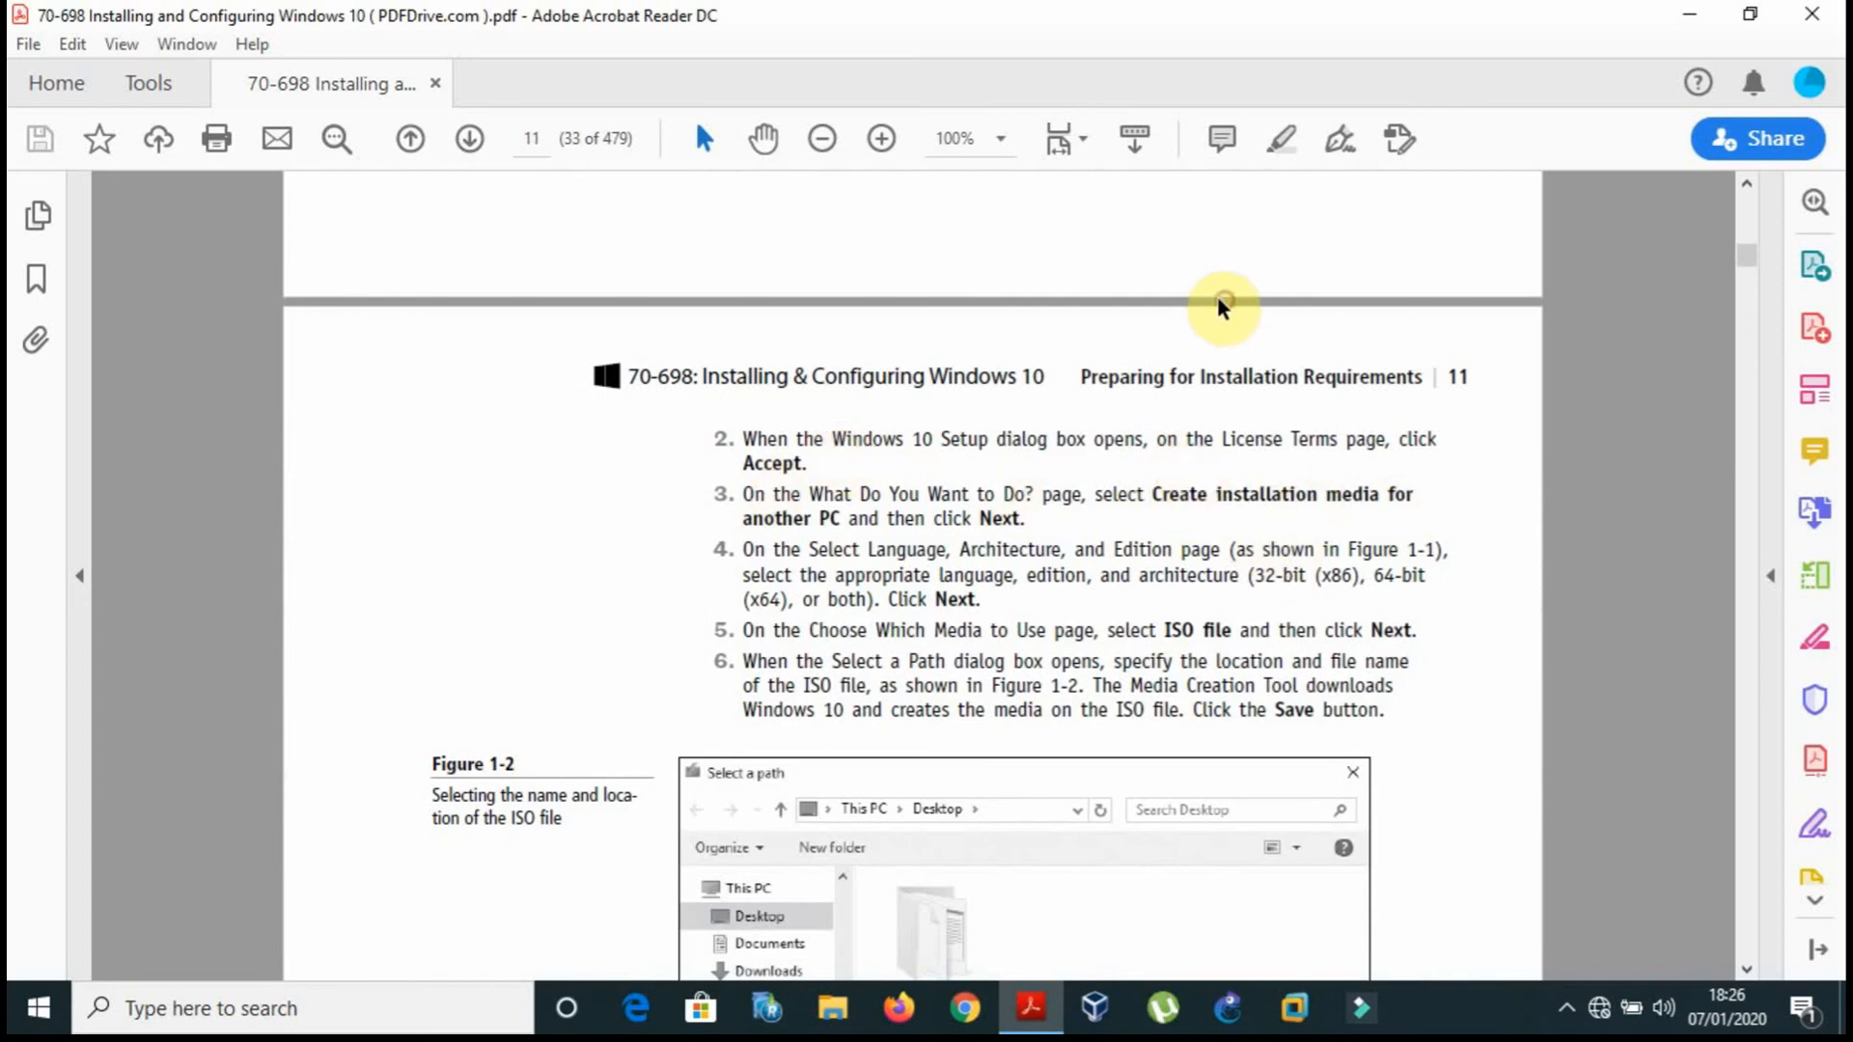
{"action": "scroll", "coordinate": [1197, 241], "scroll_direction": "up", "scroll_amount": 4}
{"action": "scroll", "coordinate": [1197, 241], "scroll_direction": "up", "scroll_amount": 6}
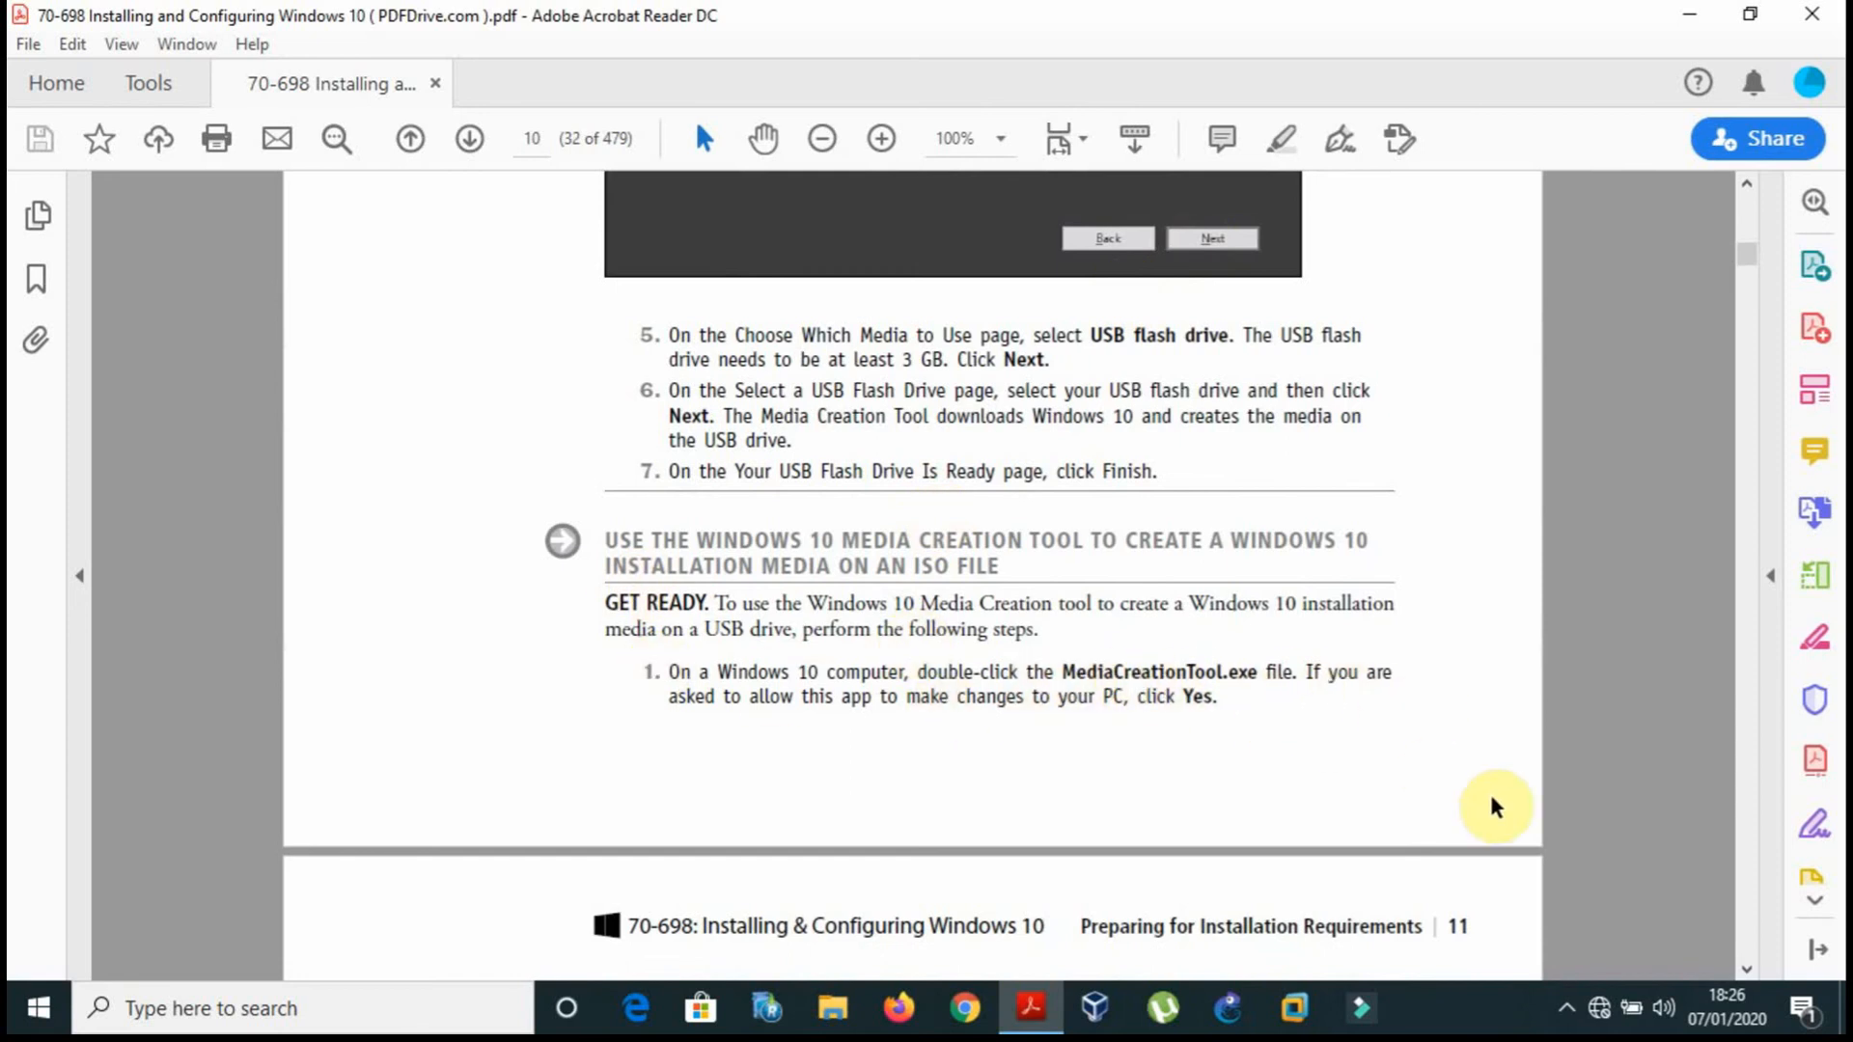
{"action": "scroll", "coordinate": [1491, 800], "scroll_direction": "down", "scroll_amount": 8}
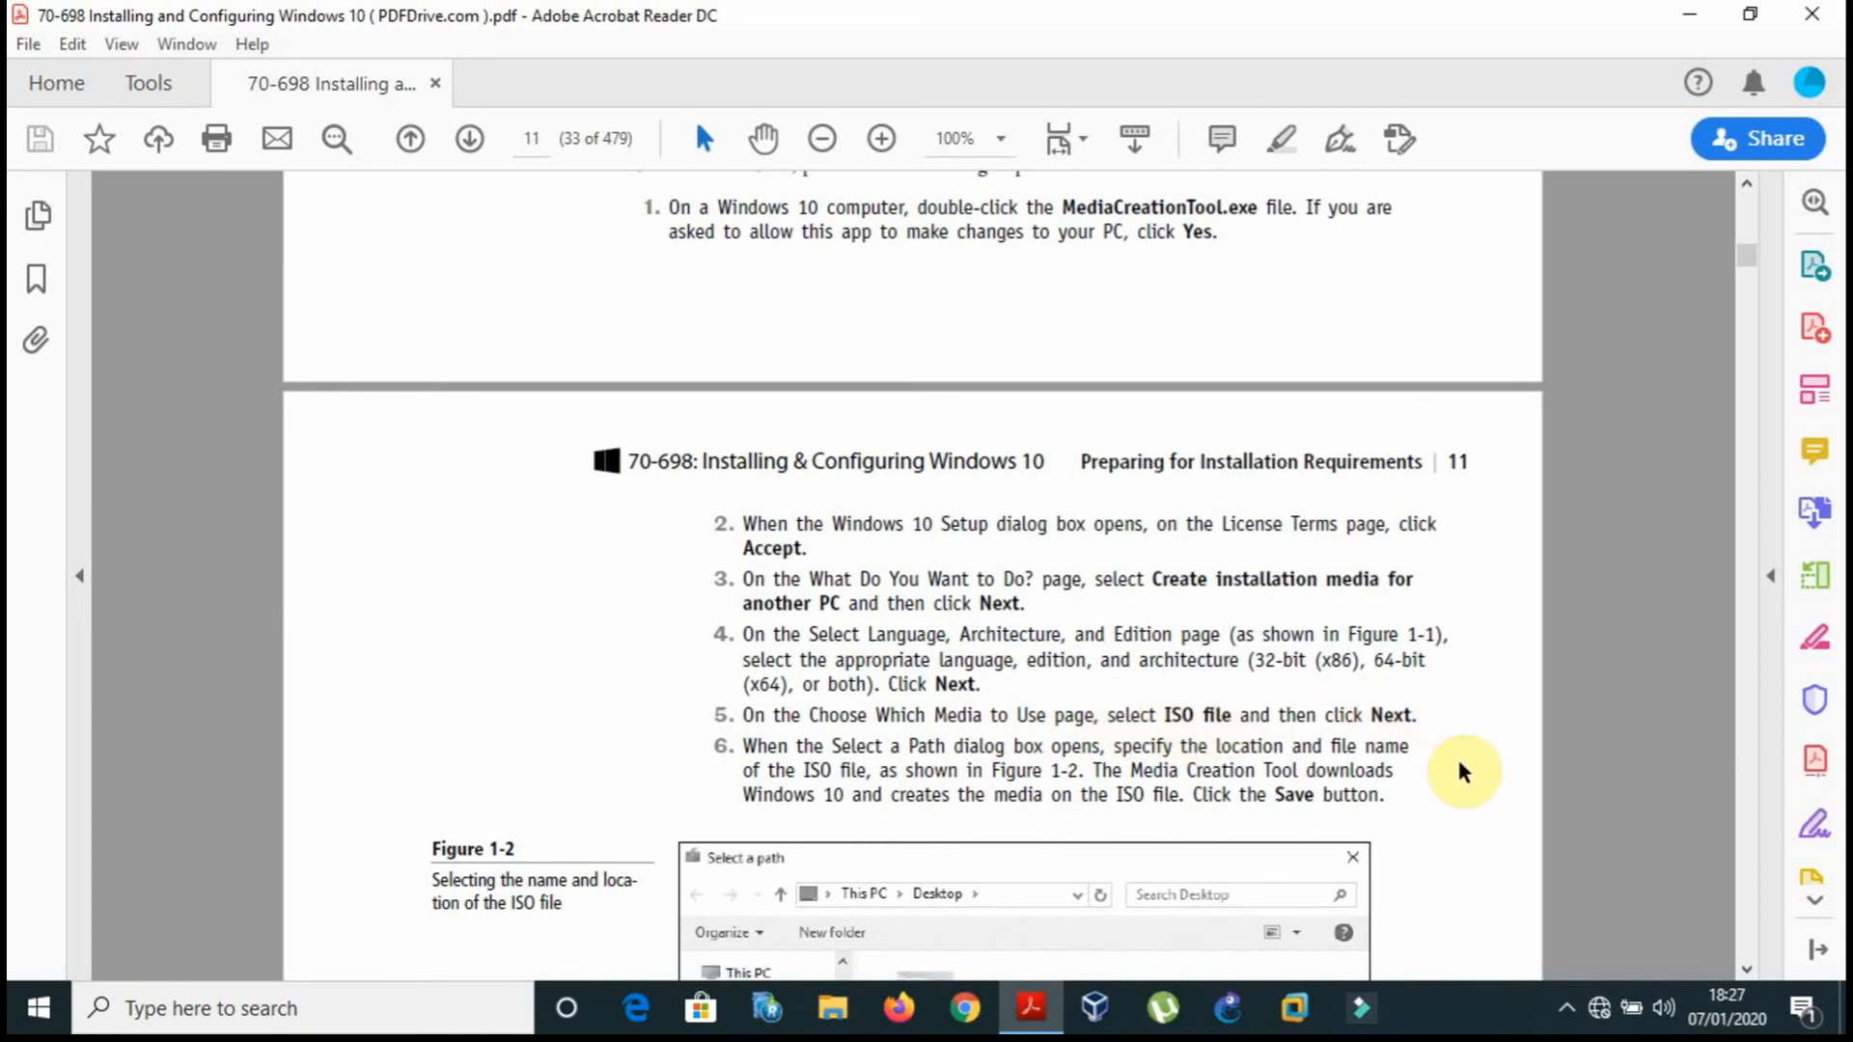
{"action": "scroll", "coordinate": [1465, 793], "scroll_direction": "down", "scroll_amount": 3}
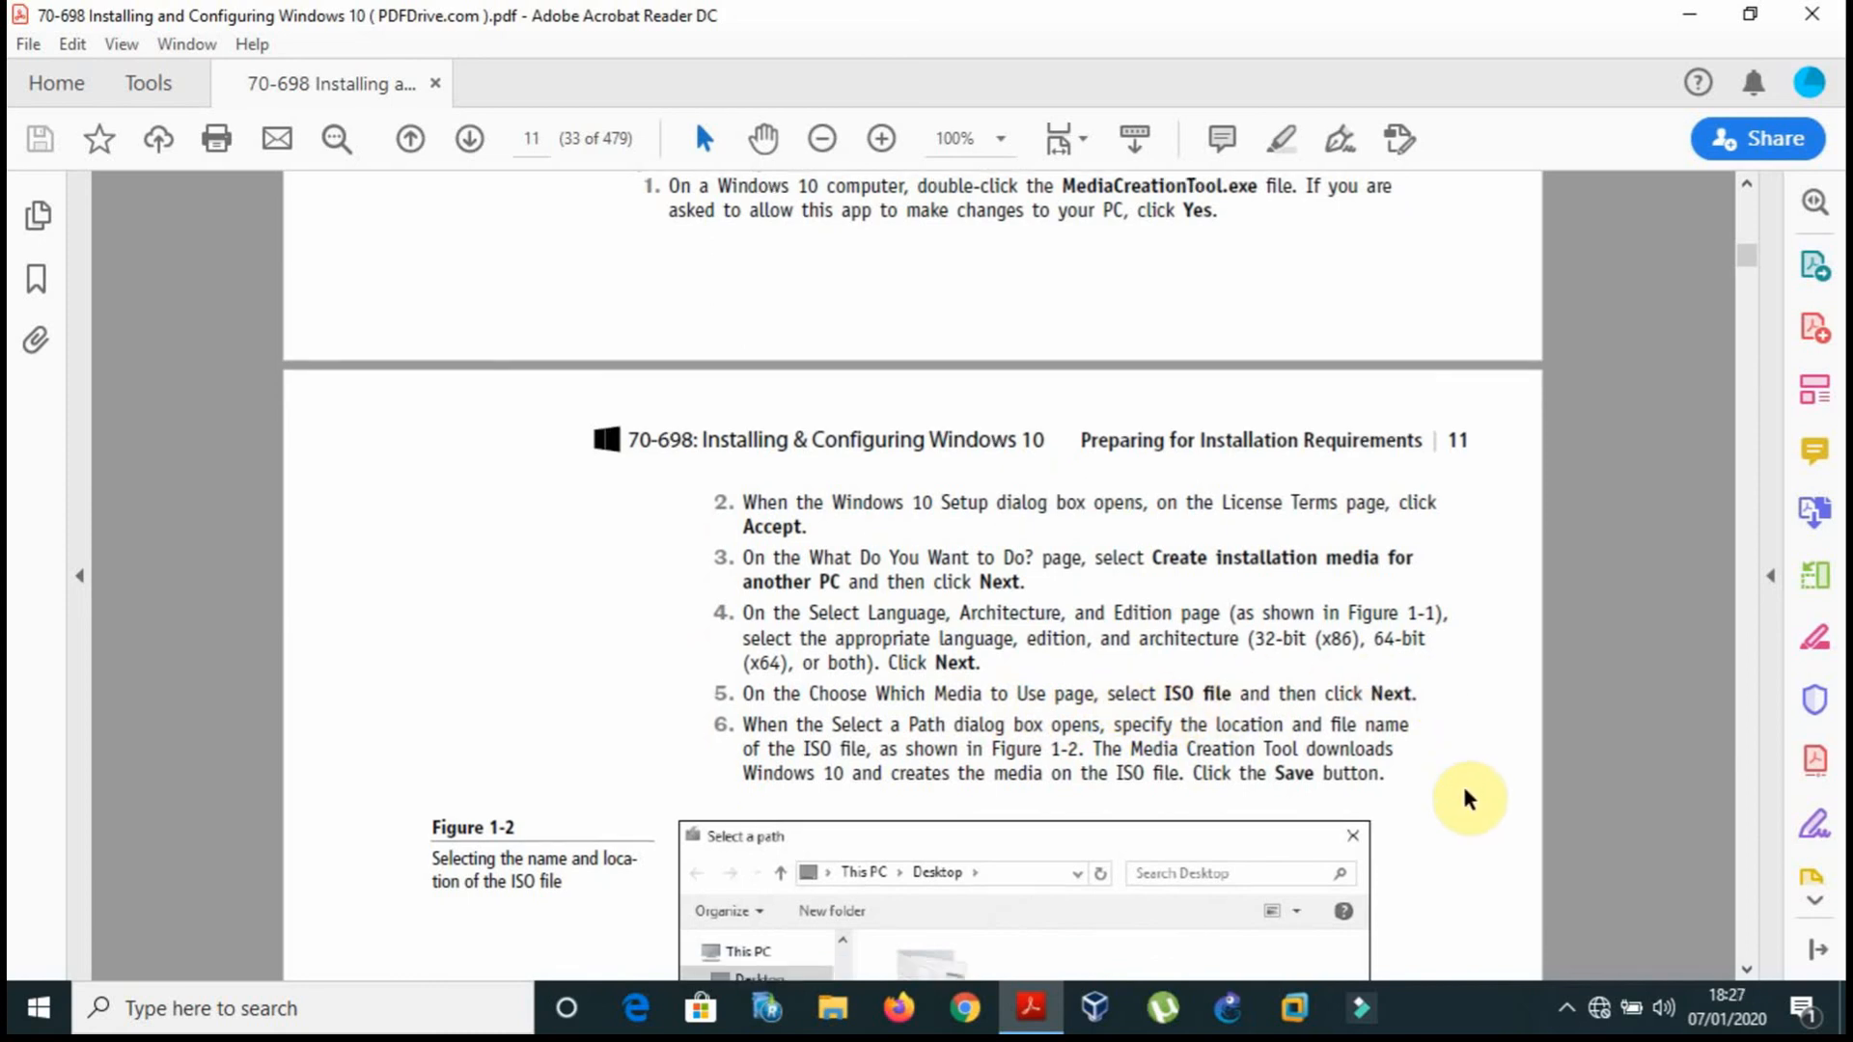
{"action": "scroll", "coordinate": [1465, 797], "scroll_direction": "down", "scroll_amount": 3}
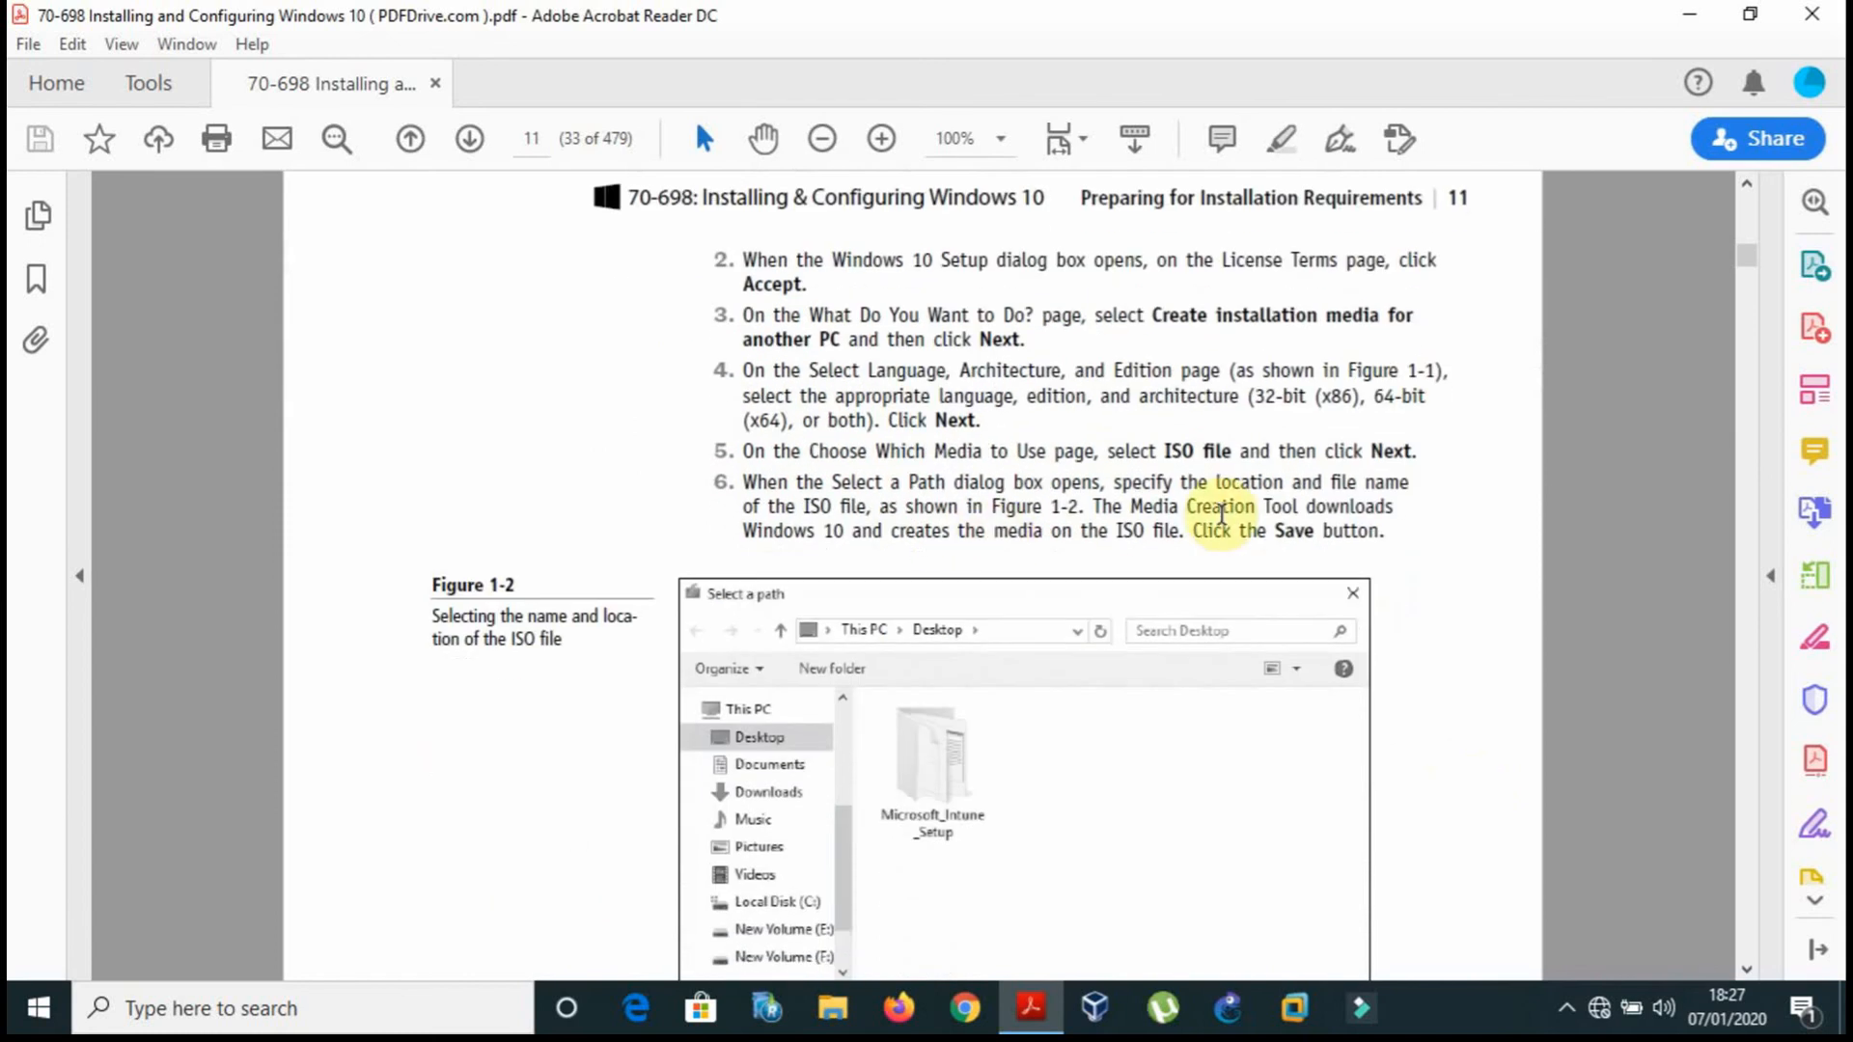
{"action": "scroll", "coordinate": [1555, 600], "scroll_direction": "down", "scroll_amount": 6}
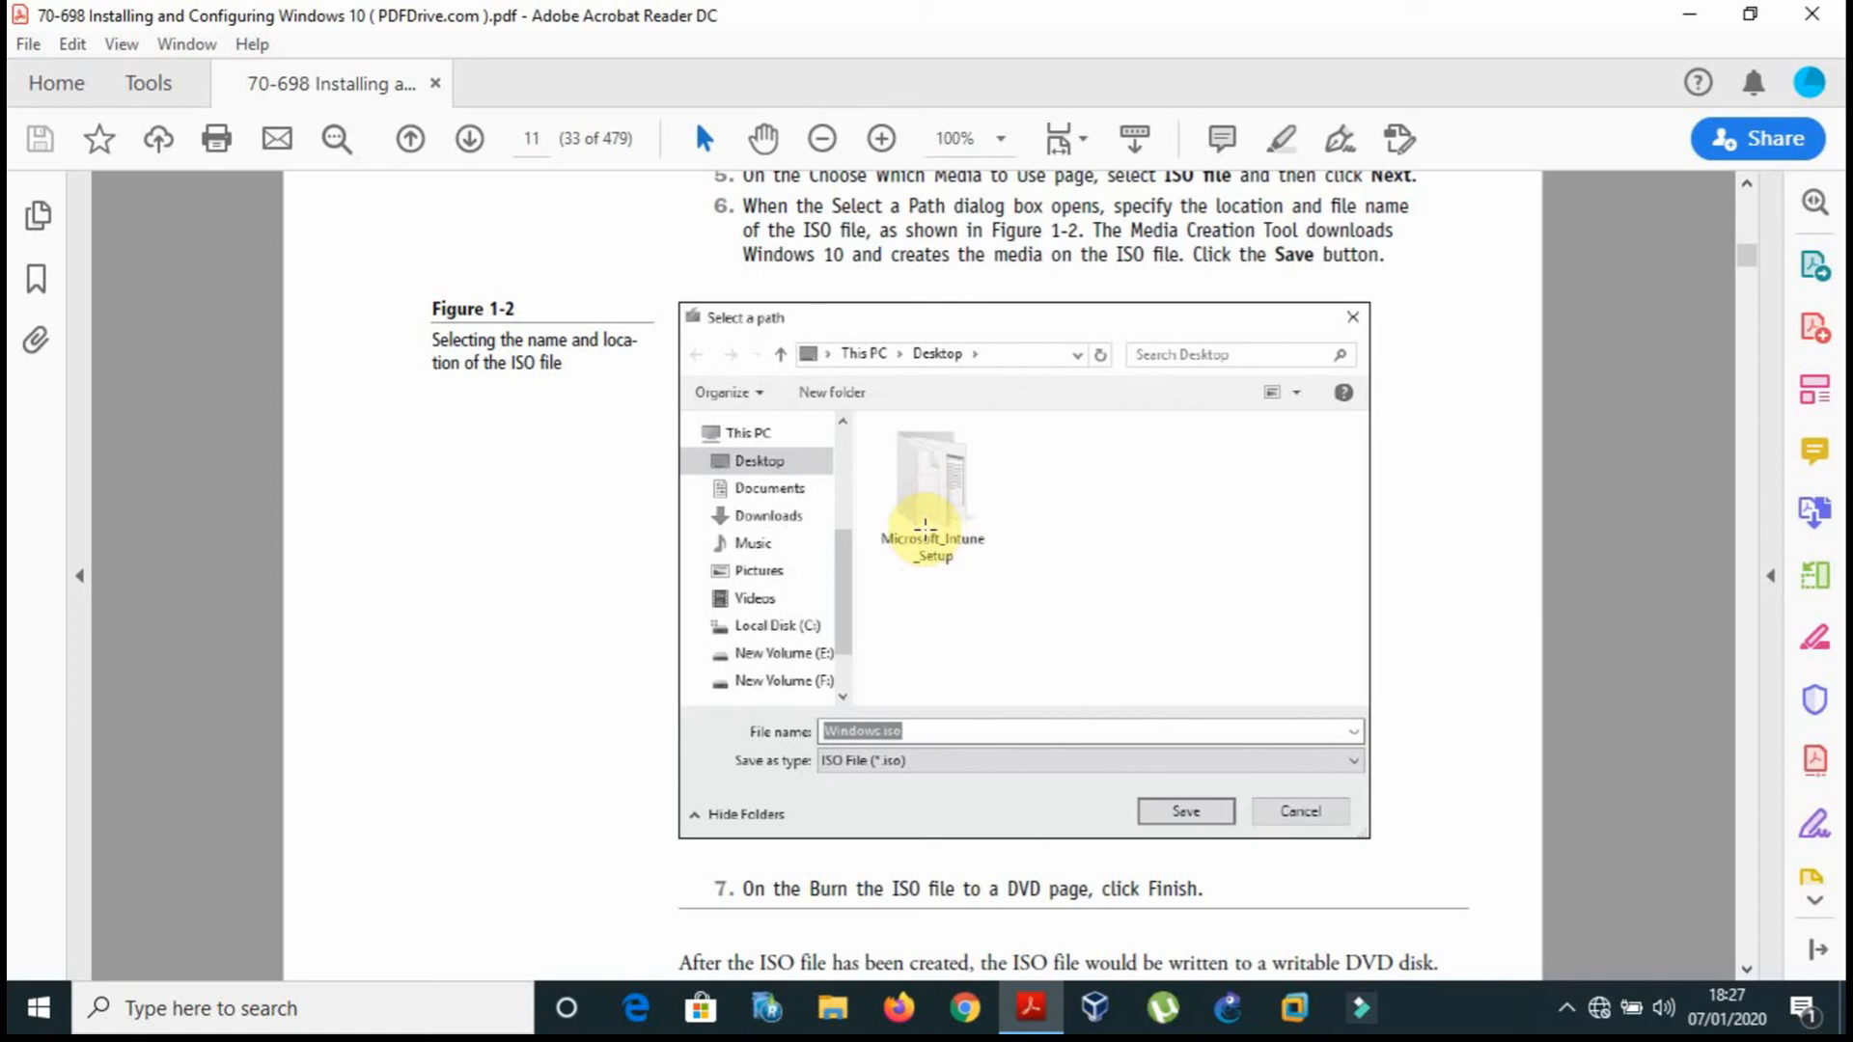
{"action": "scroll", "coordinate": [427, 646], "scroll_direction": "down", "scroll_amount": 5}
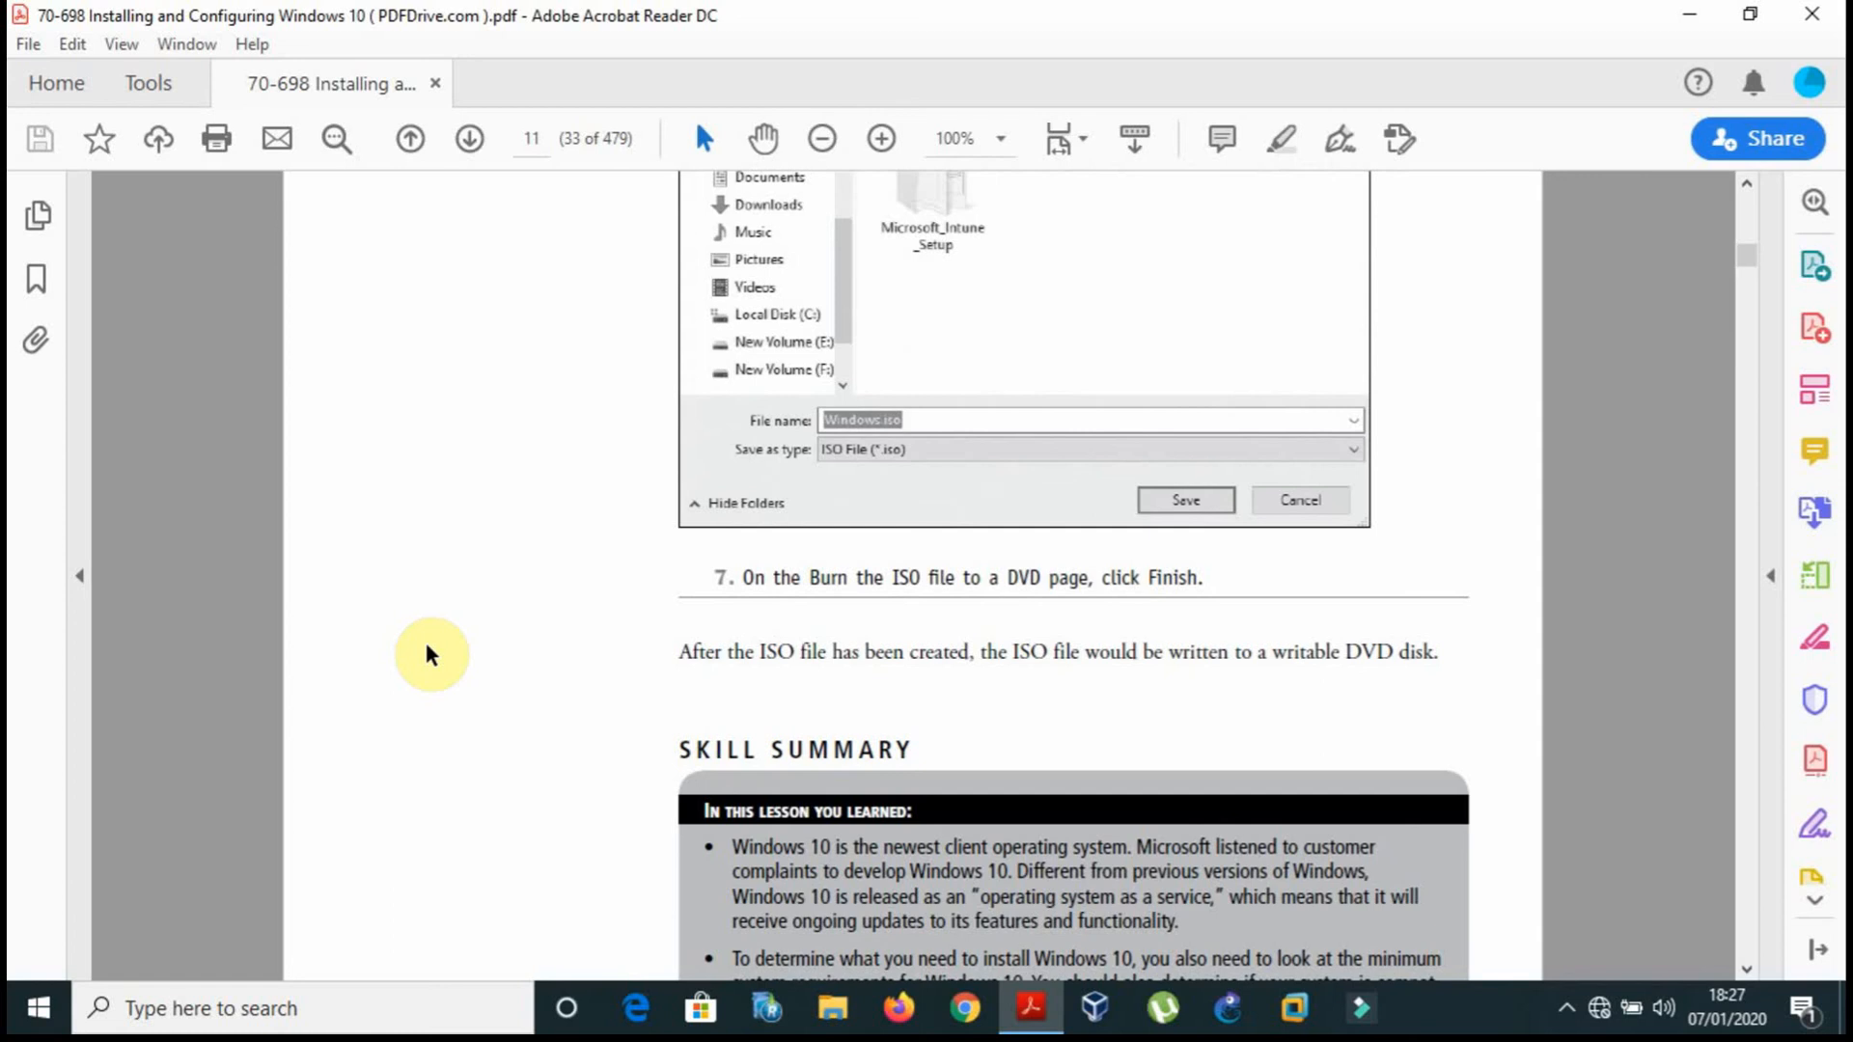
Step: Skim the Lesson 1 Skill Summary and the Knowledge Assessment questions, up to the Best Answer section on page 14
{"action": "scroll", "coordinate": [425, 647], "scroll_direction": "down", "scroll_amount": 5}
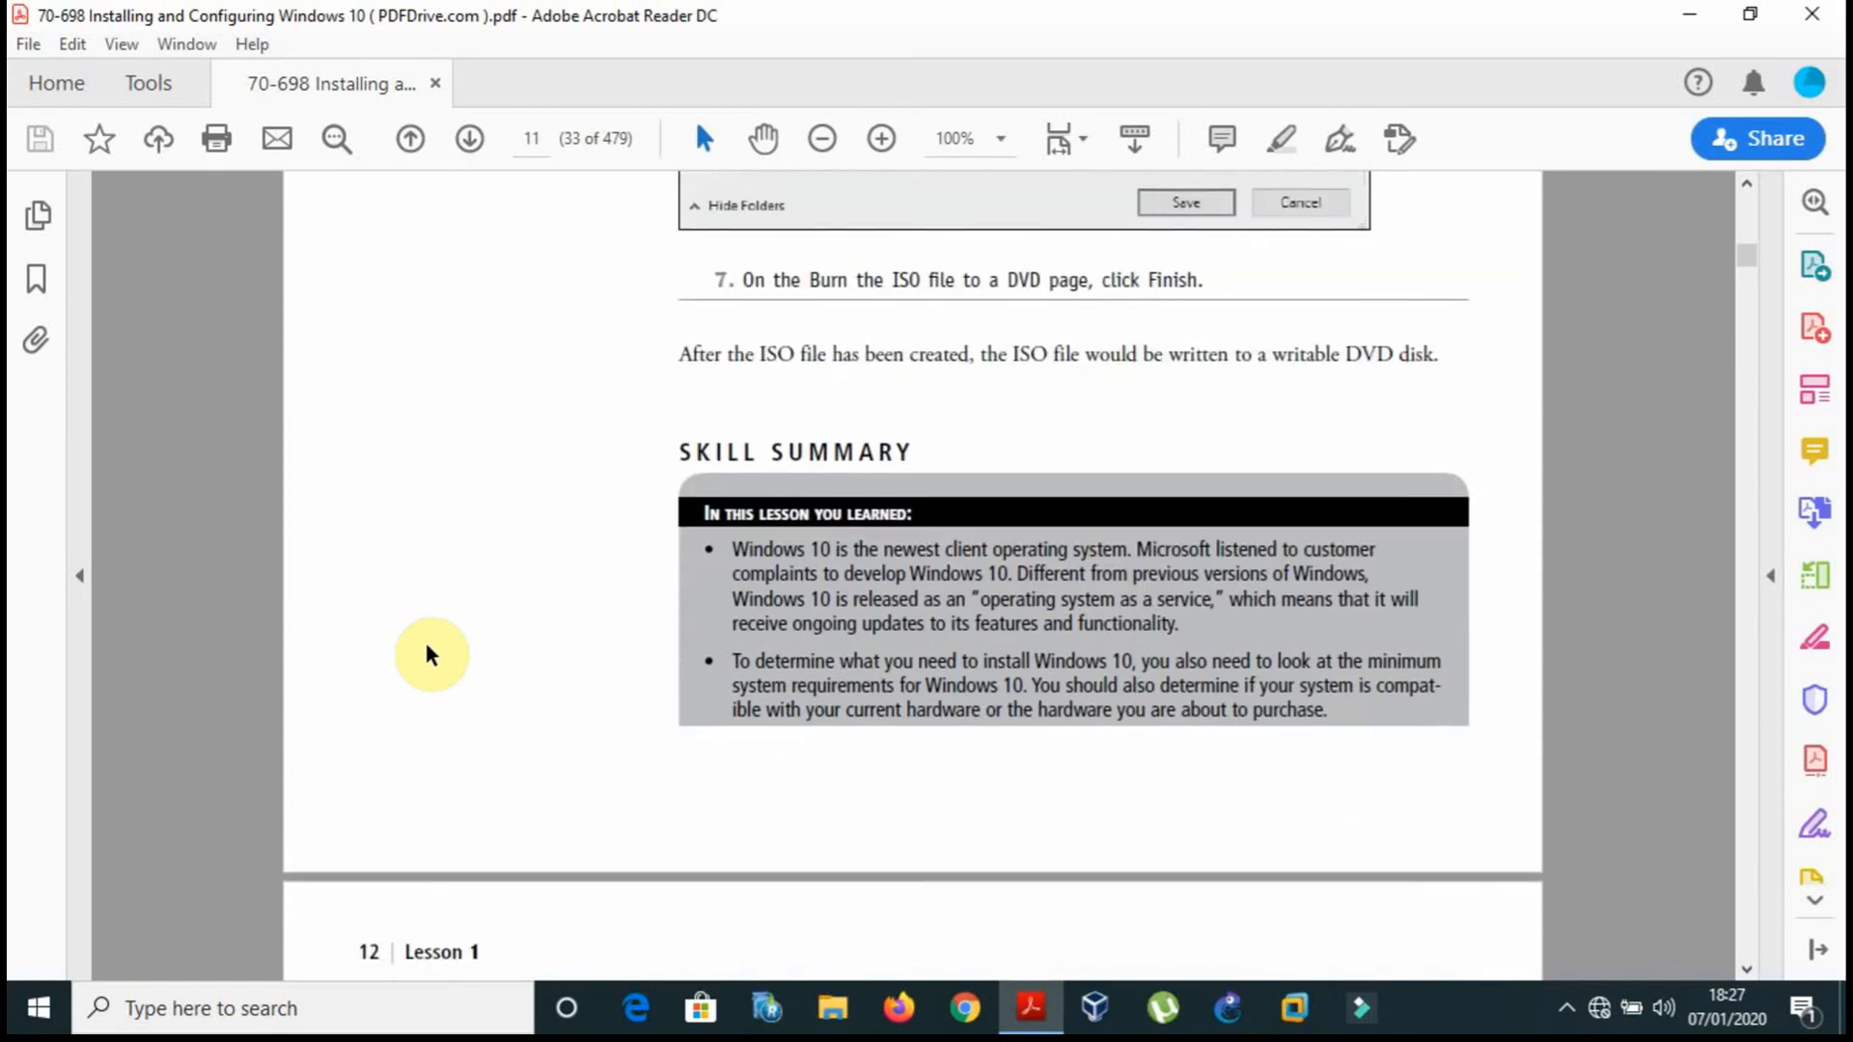
{"action": "scroll", "coordinate": [427, 649], "scroll_direction": "down", "scroll_amount": 1}
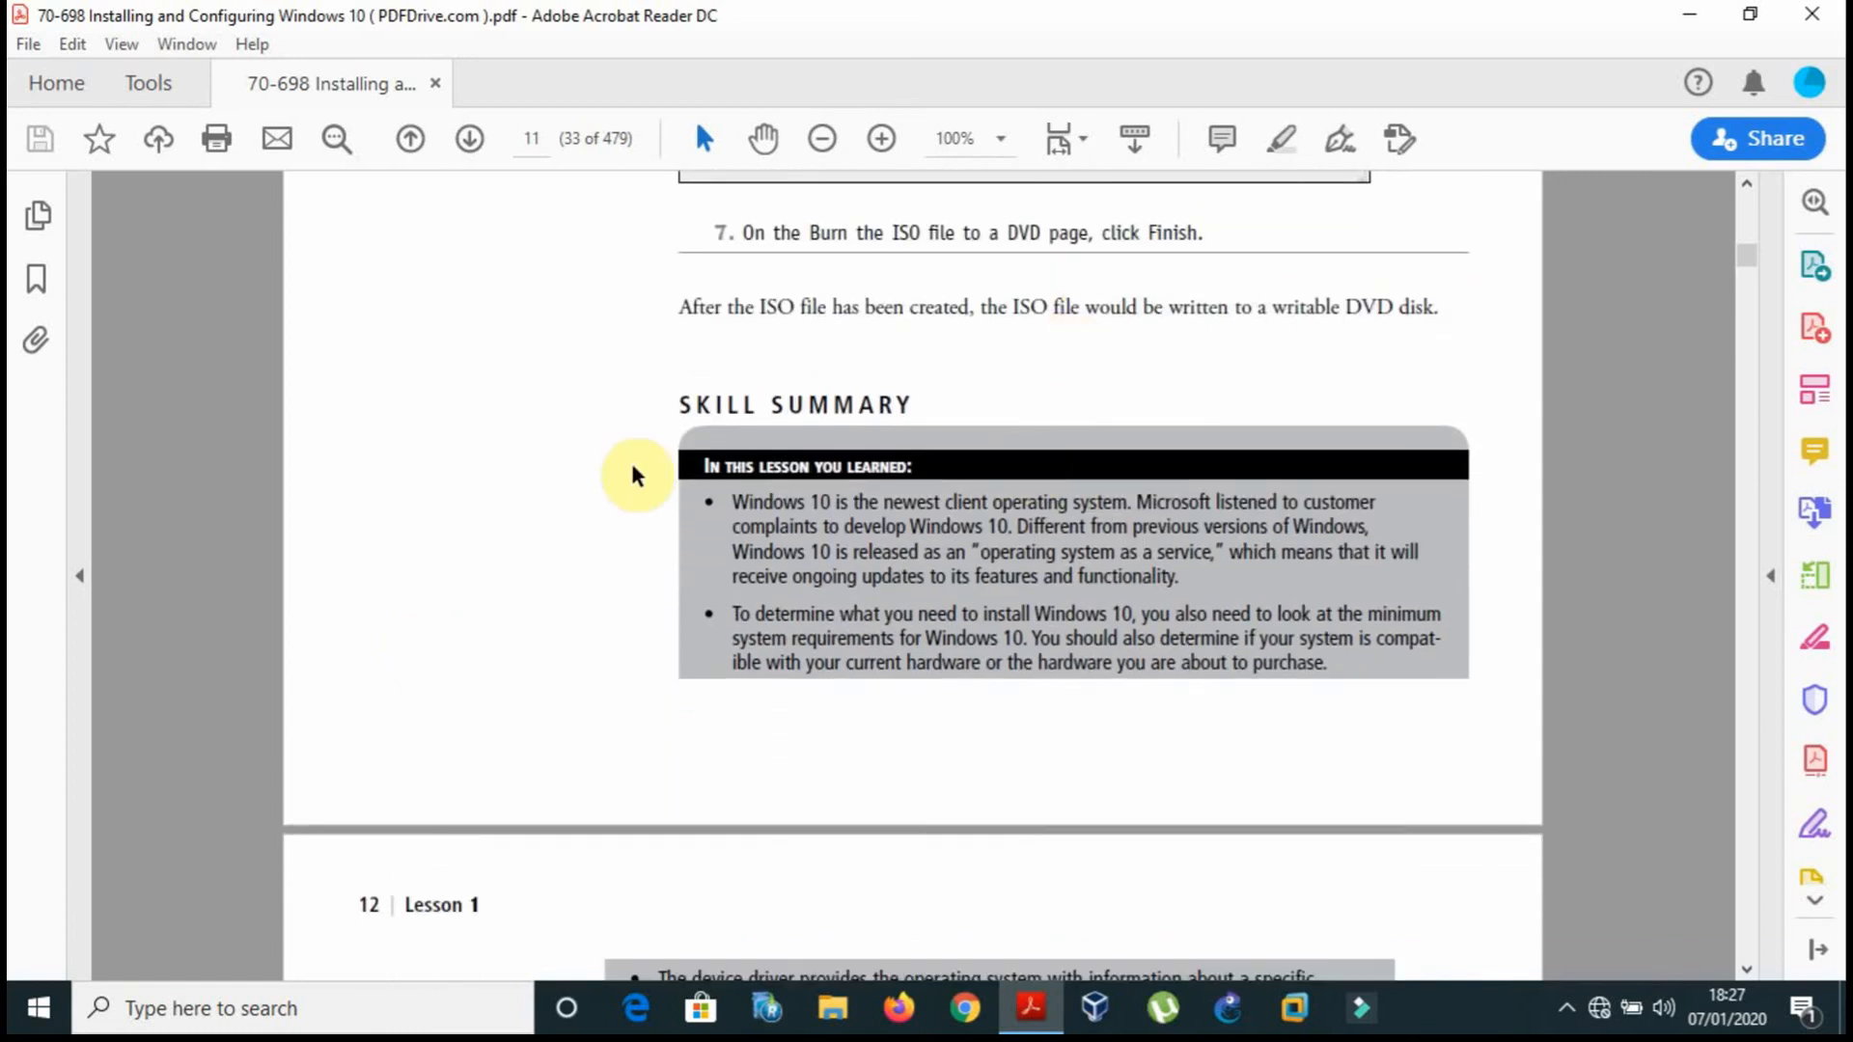
{"action": "scroll", "coordinate": [489, 538], "scroll_direction": "down", "scroll_amount": 12}
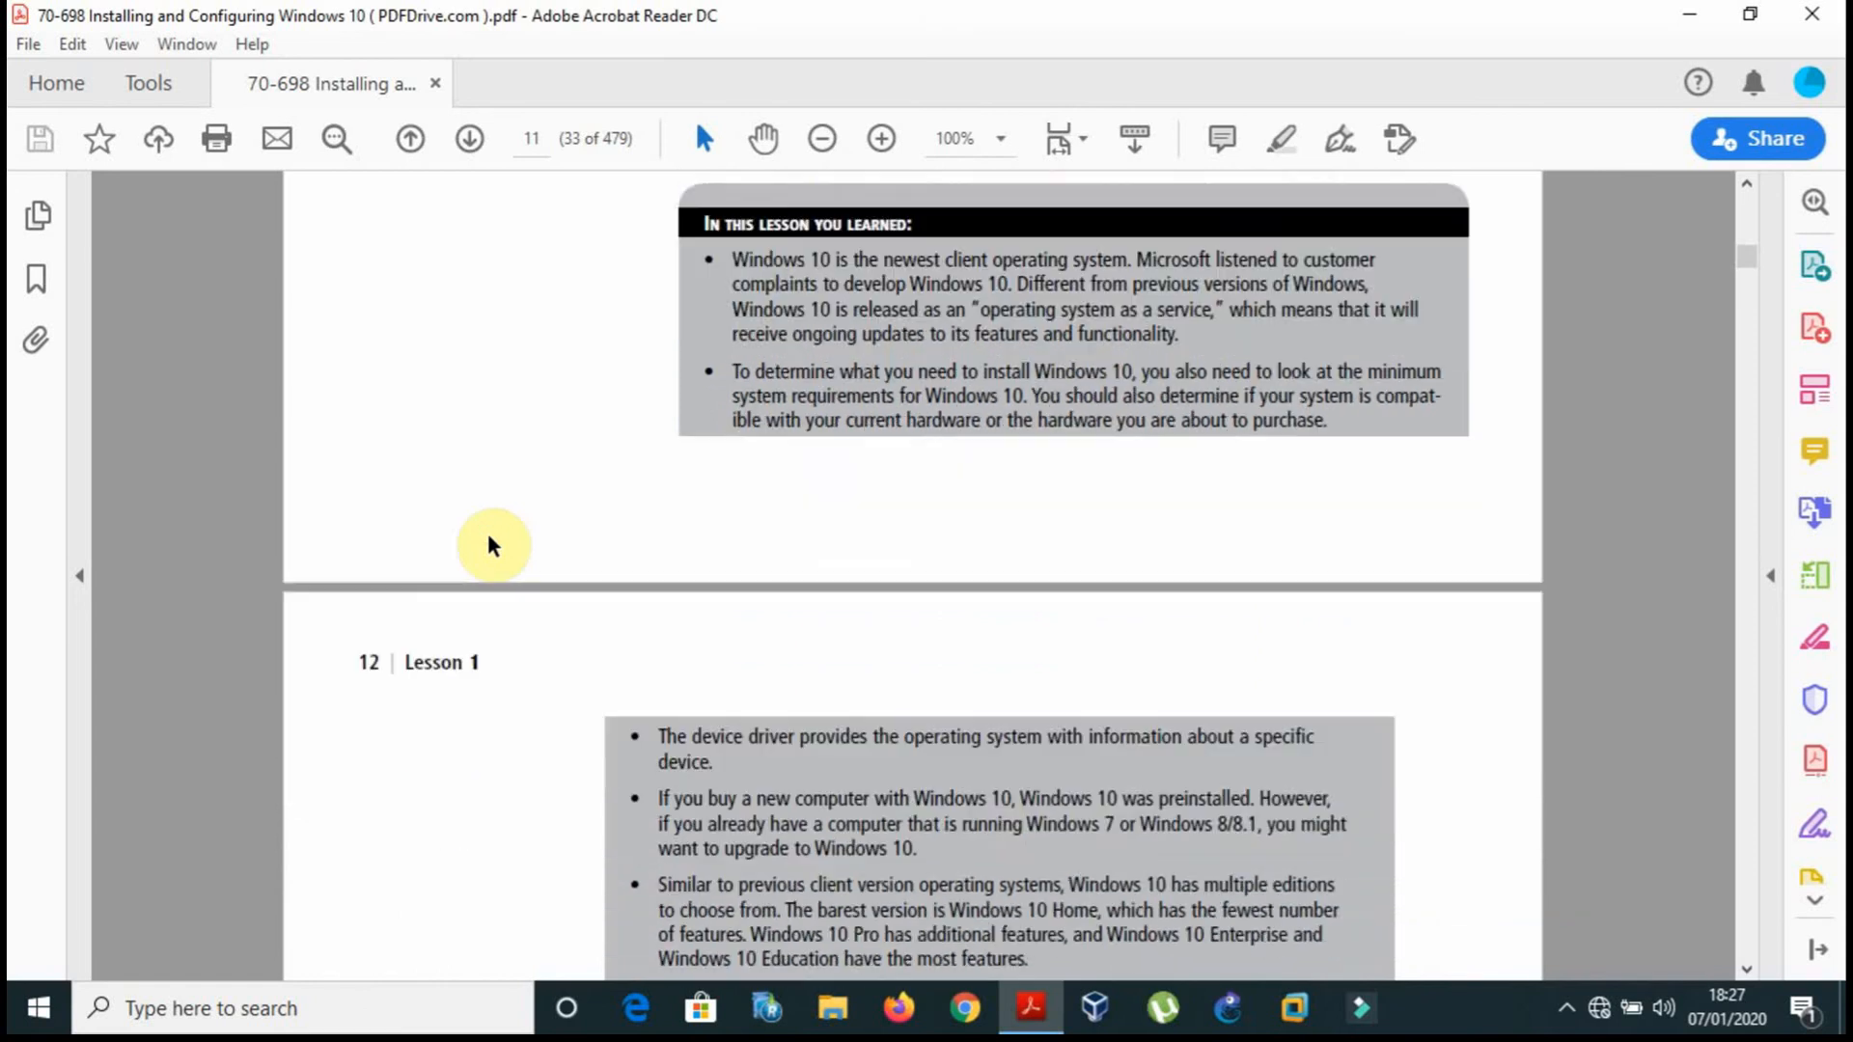
{"action": "scroll", "coordinate": [488, 537], "scroll_direction": "down", "scroll_amount": 12}
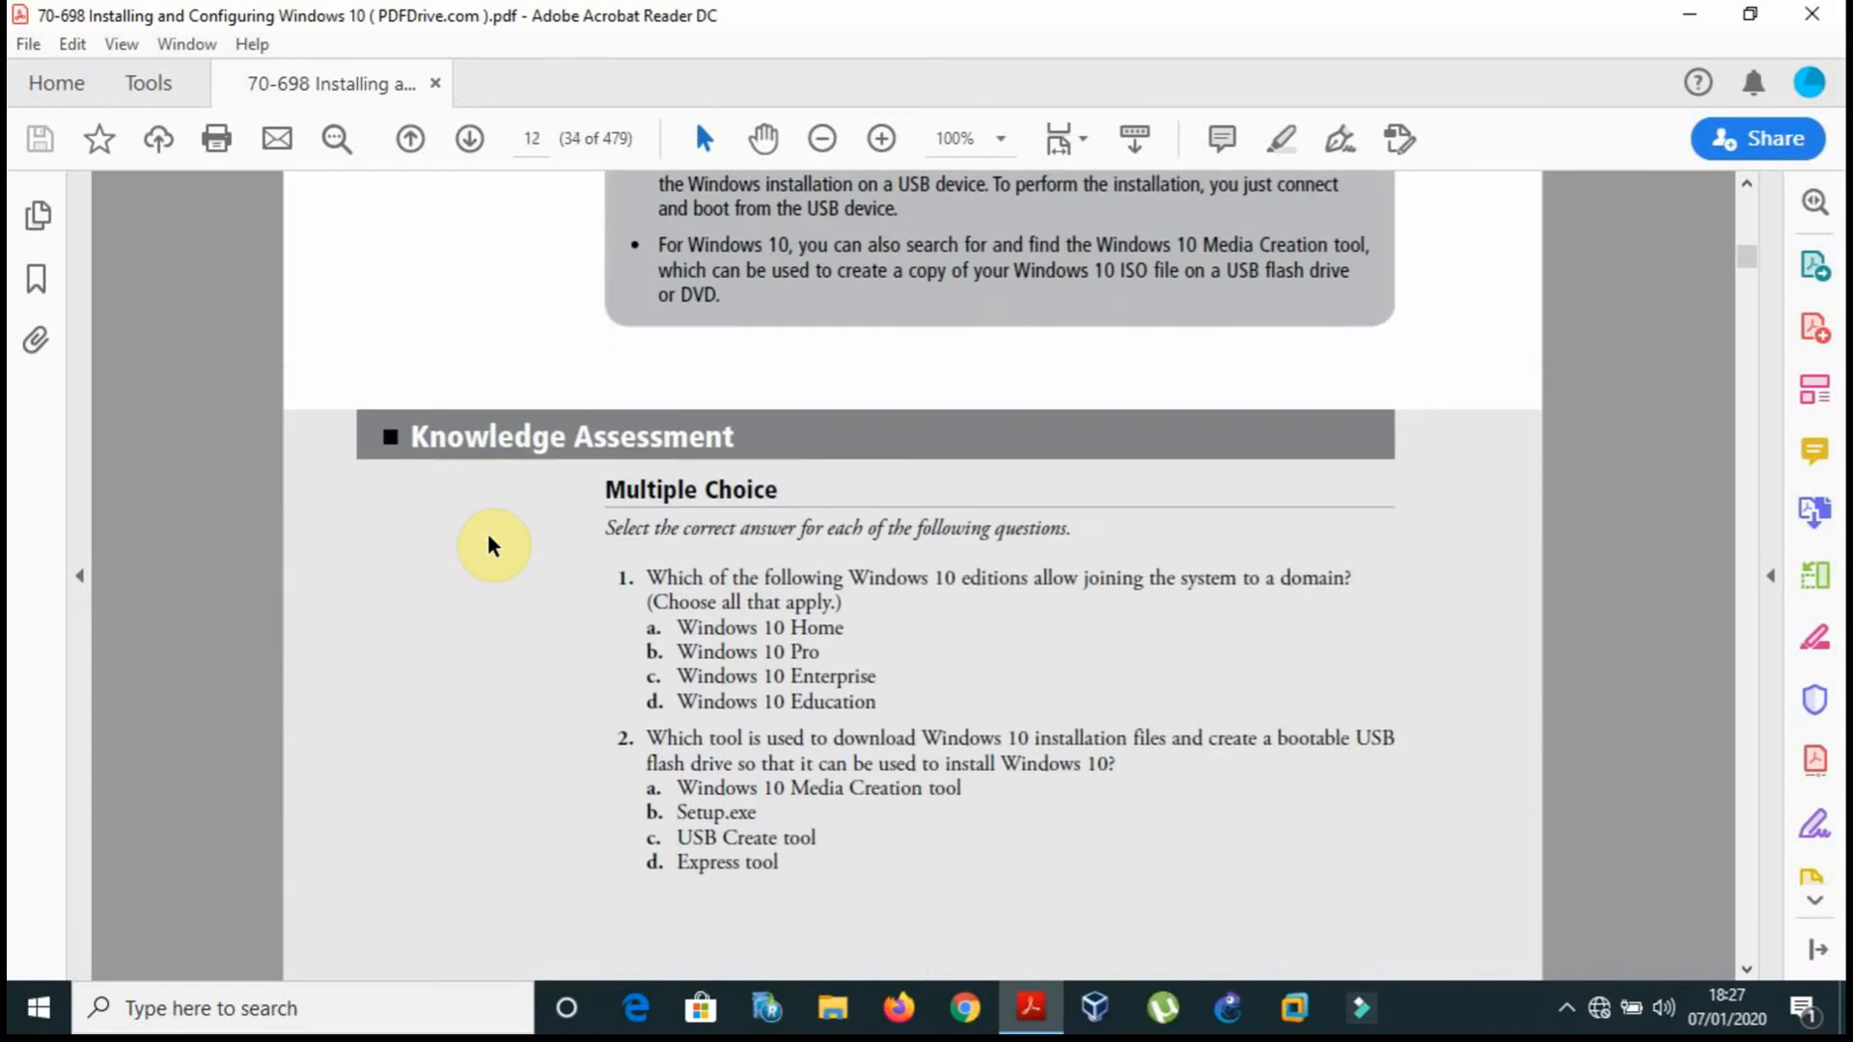
{"action": "scroll", "coordinate": [488, 537], "scroll_direction": "down", "scroll_amount": 20}
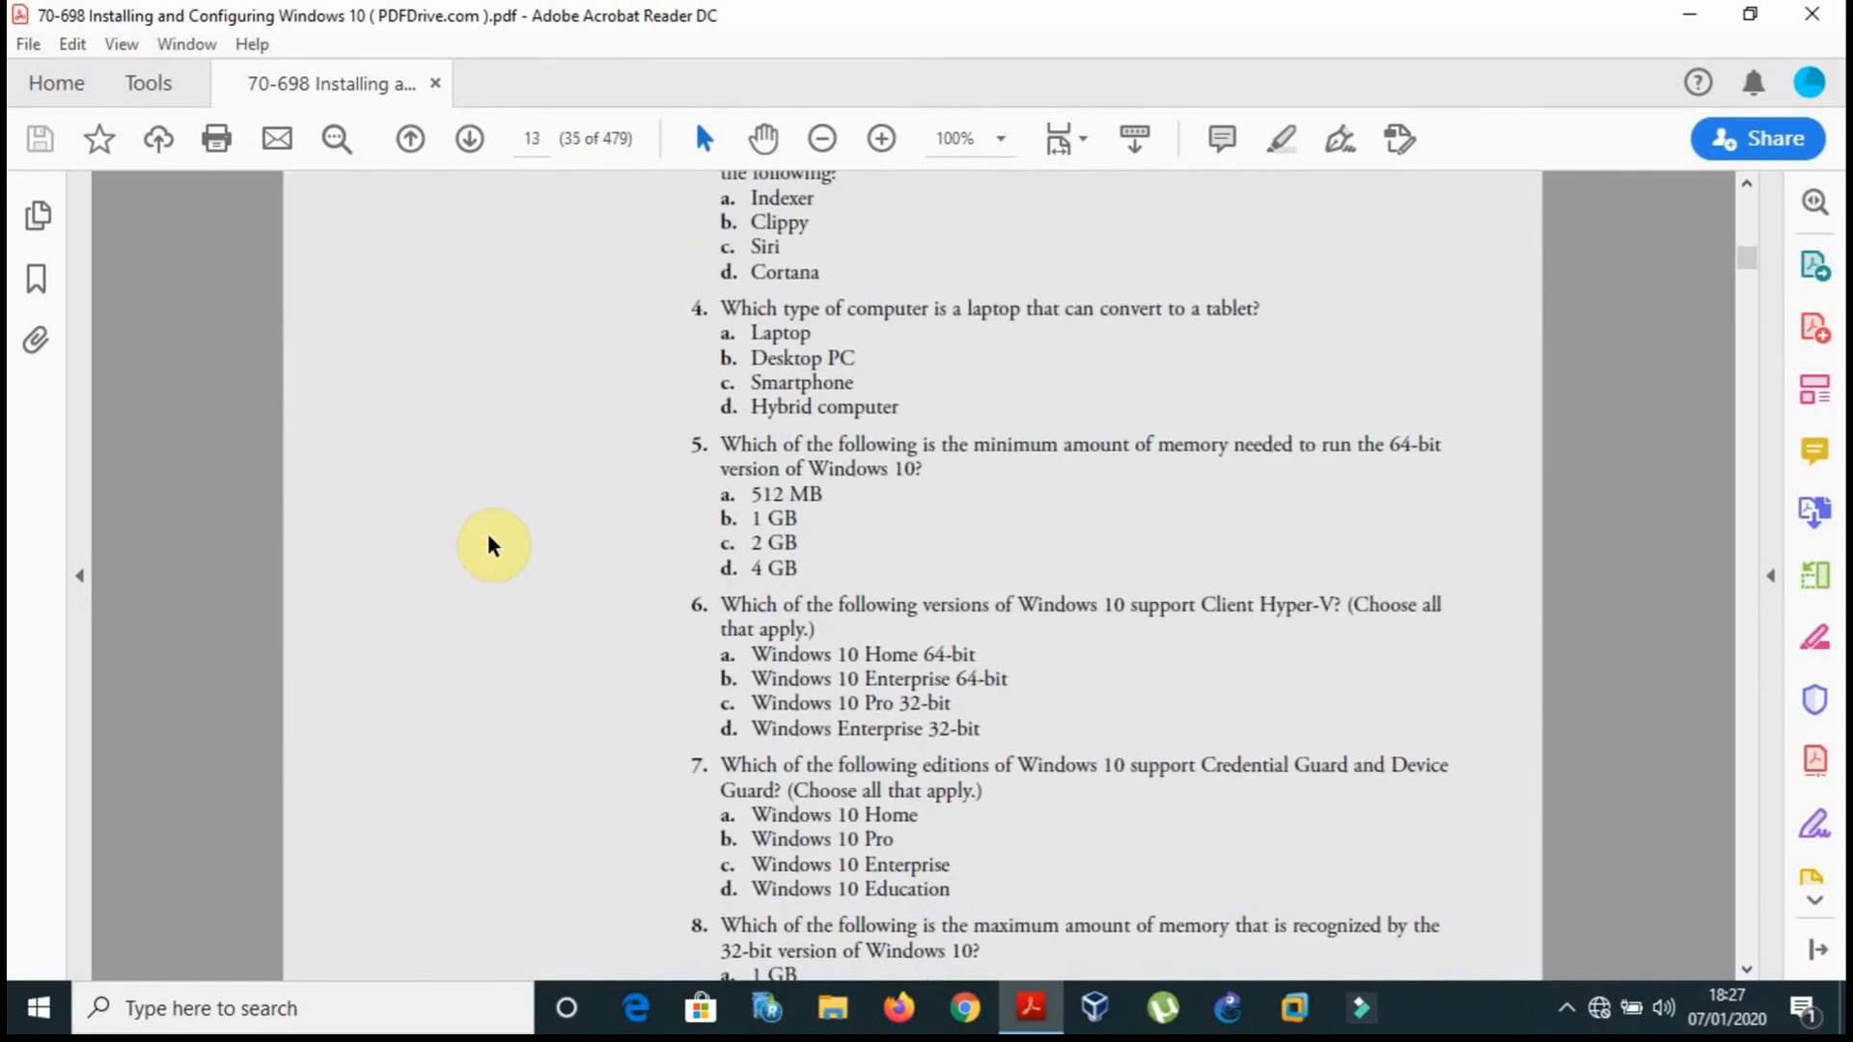
{"action": "scroll", "coordinate": [489, 543], "scroll_direction": "down", "scroll_amount": 15}
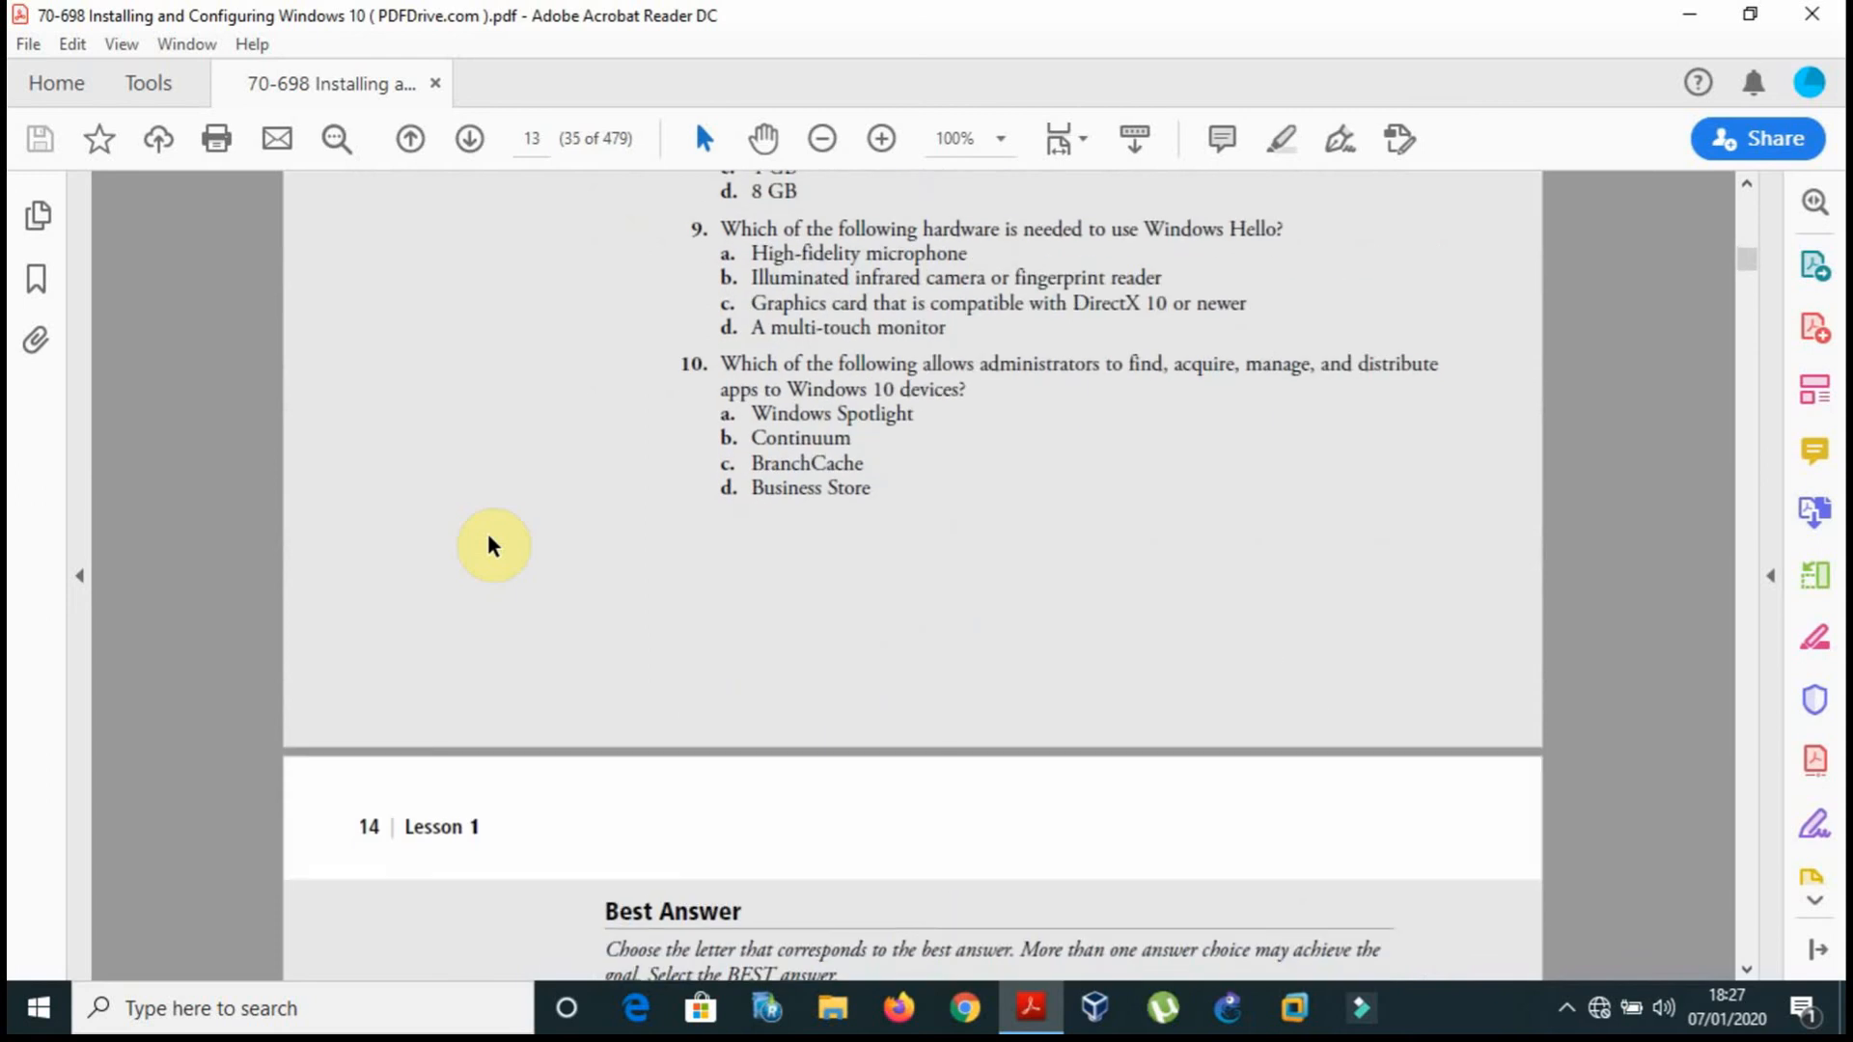
{"action": "scroll", "coordinate": [488, 543], "scroll_direction": "down", "scroll_amount": 16}
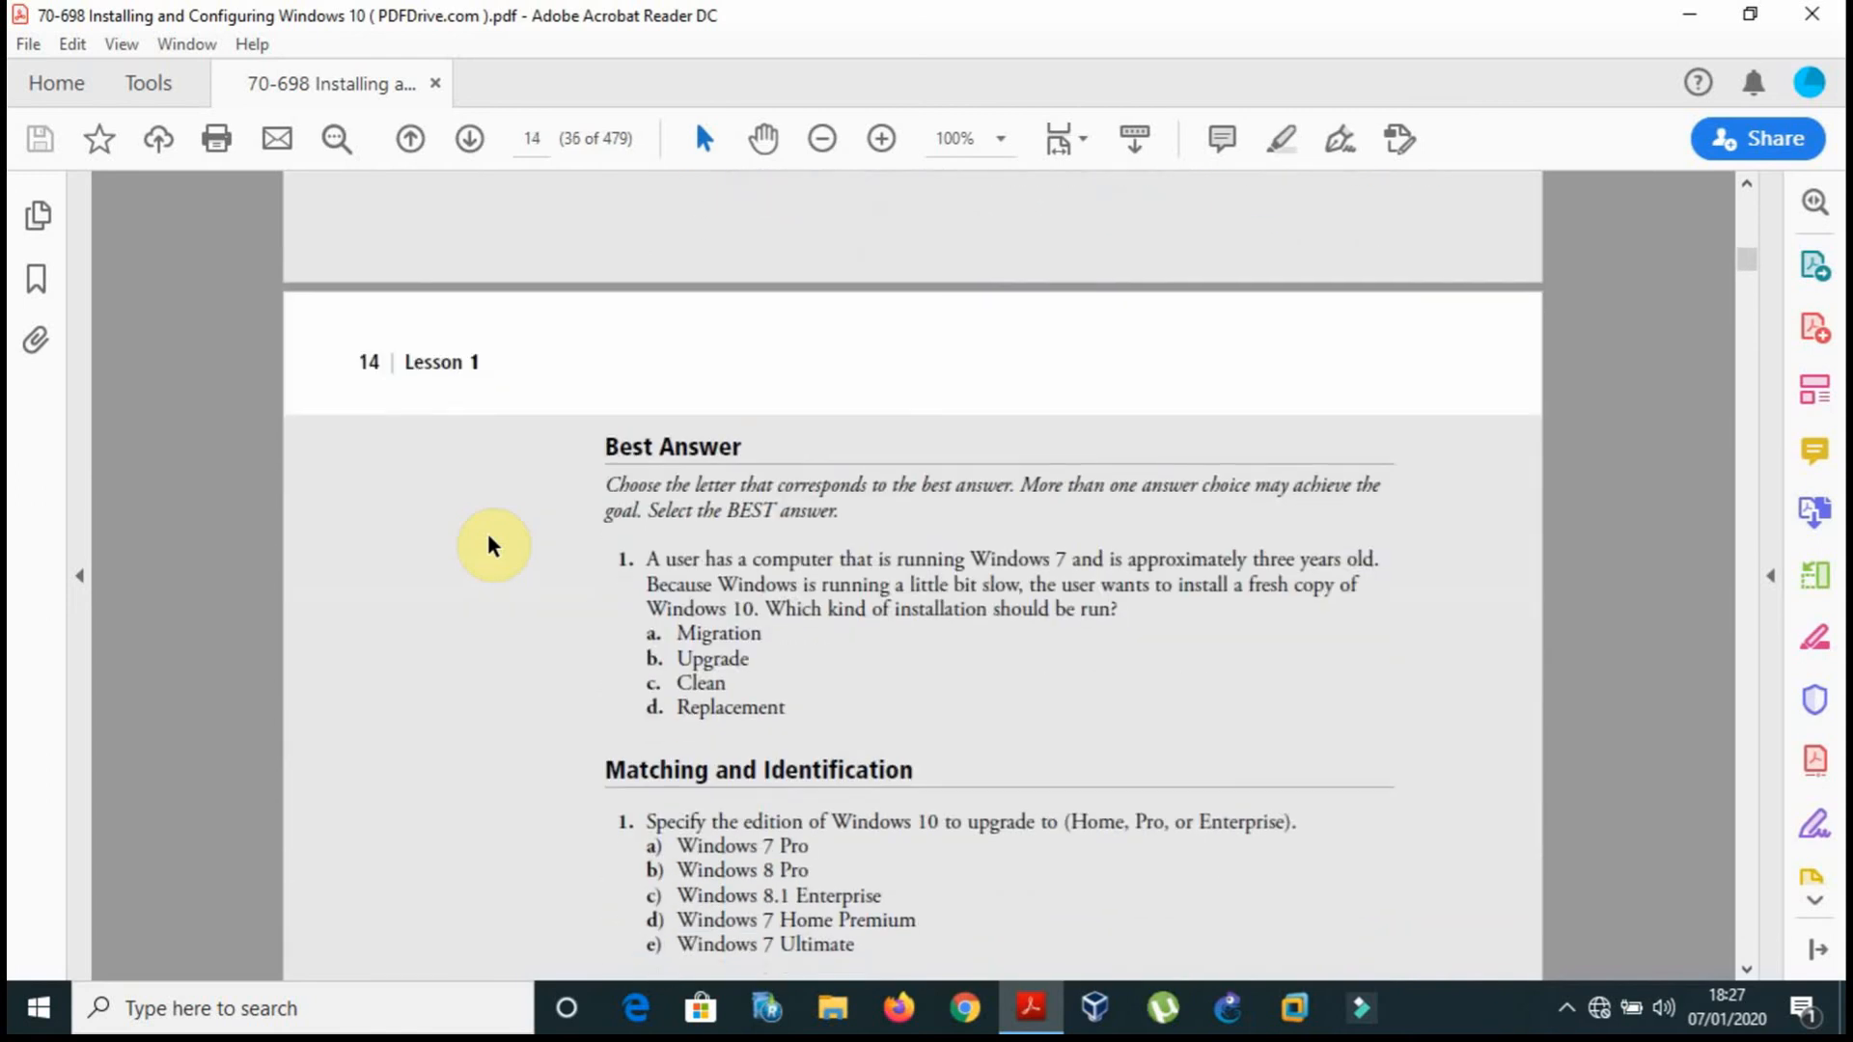
Step: Skim the remaining Lesson 1 questions and examine the exam objective and lesson heading table opening Lesson 2, Installing Windows, on page 15
{"action": "scroll", "coordinate": [489, 543], "scroll_direction": "down", "scroll_amount": 17}
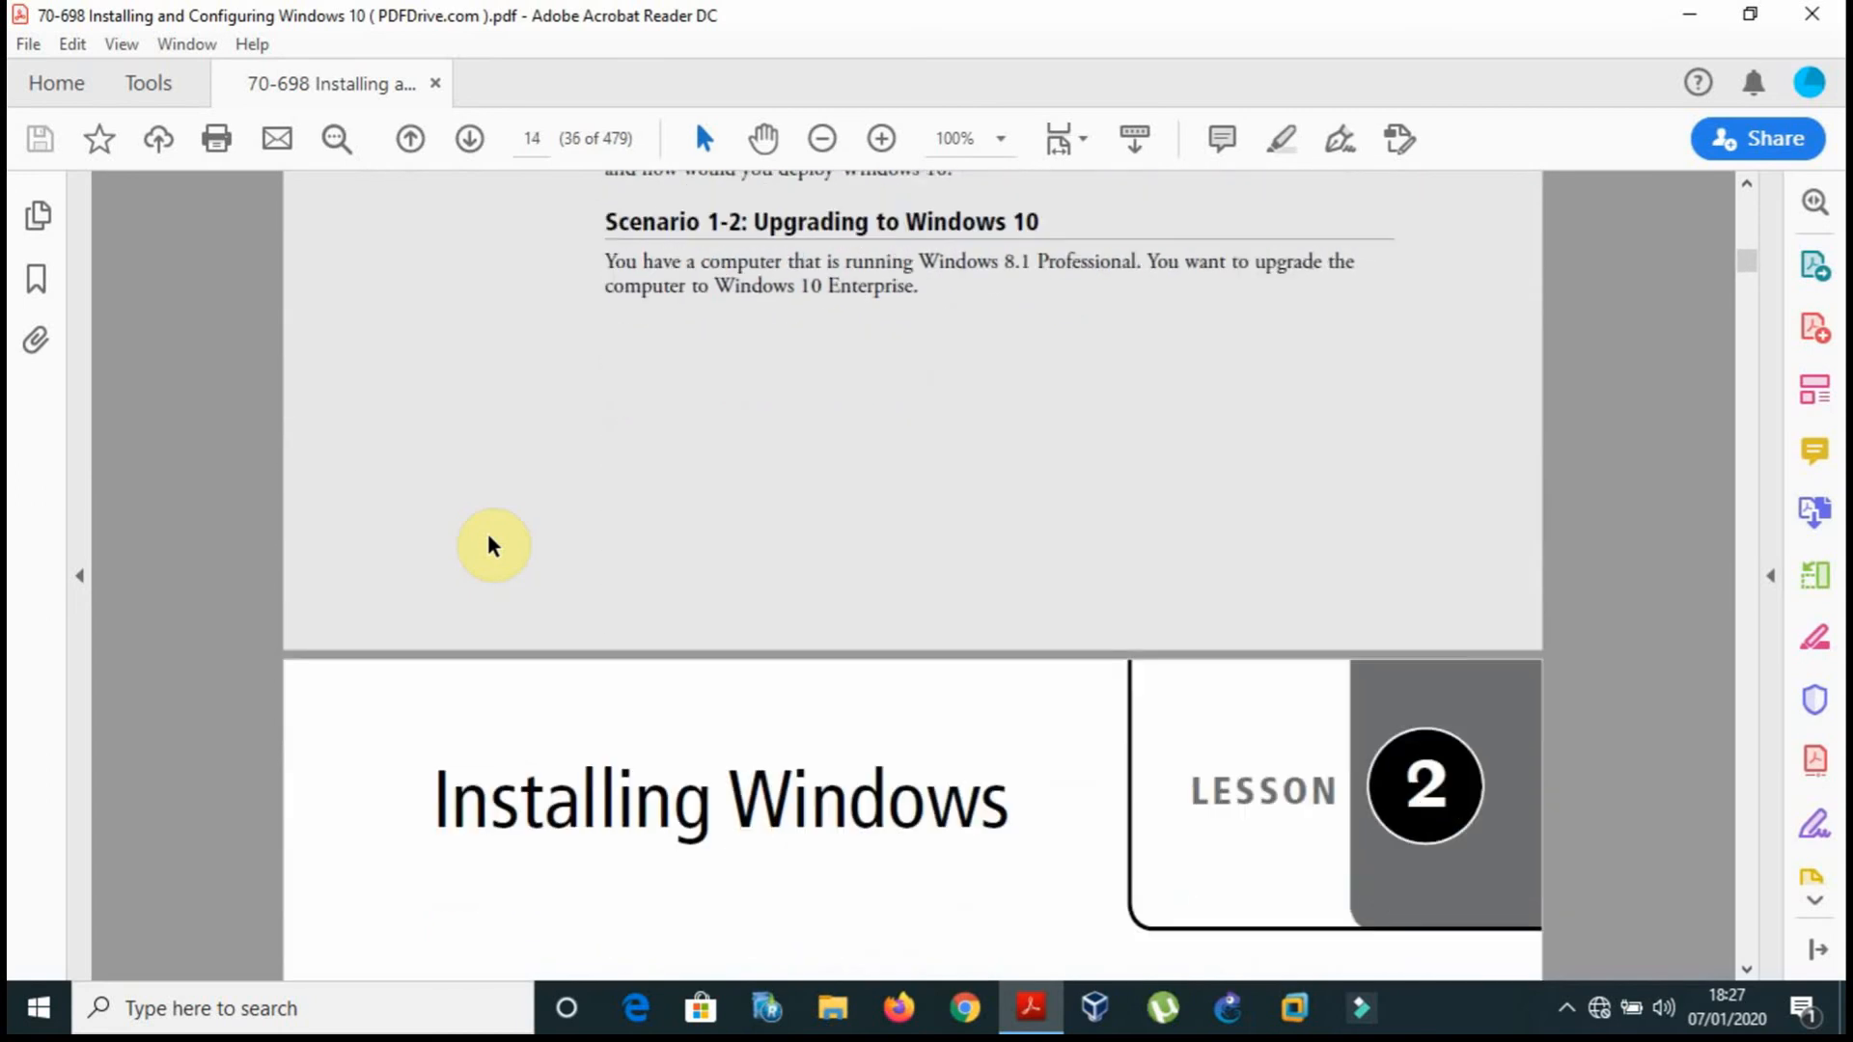
{"action": "scroll", "coordinate": [488, 544], "scroll_direction": "down", "scroll_amount": 4}
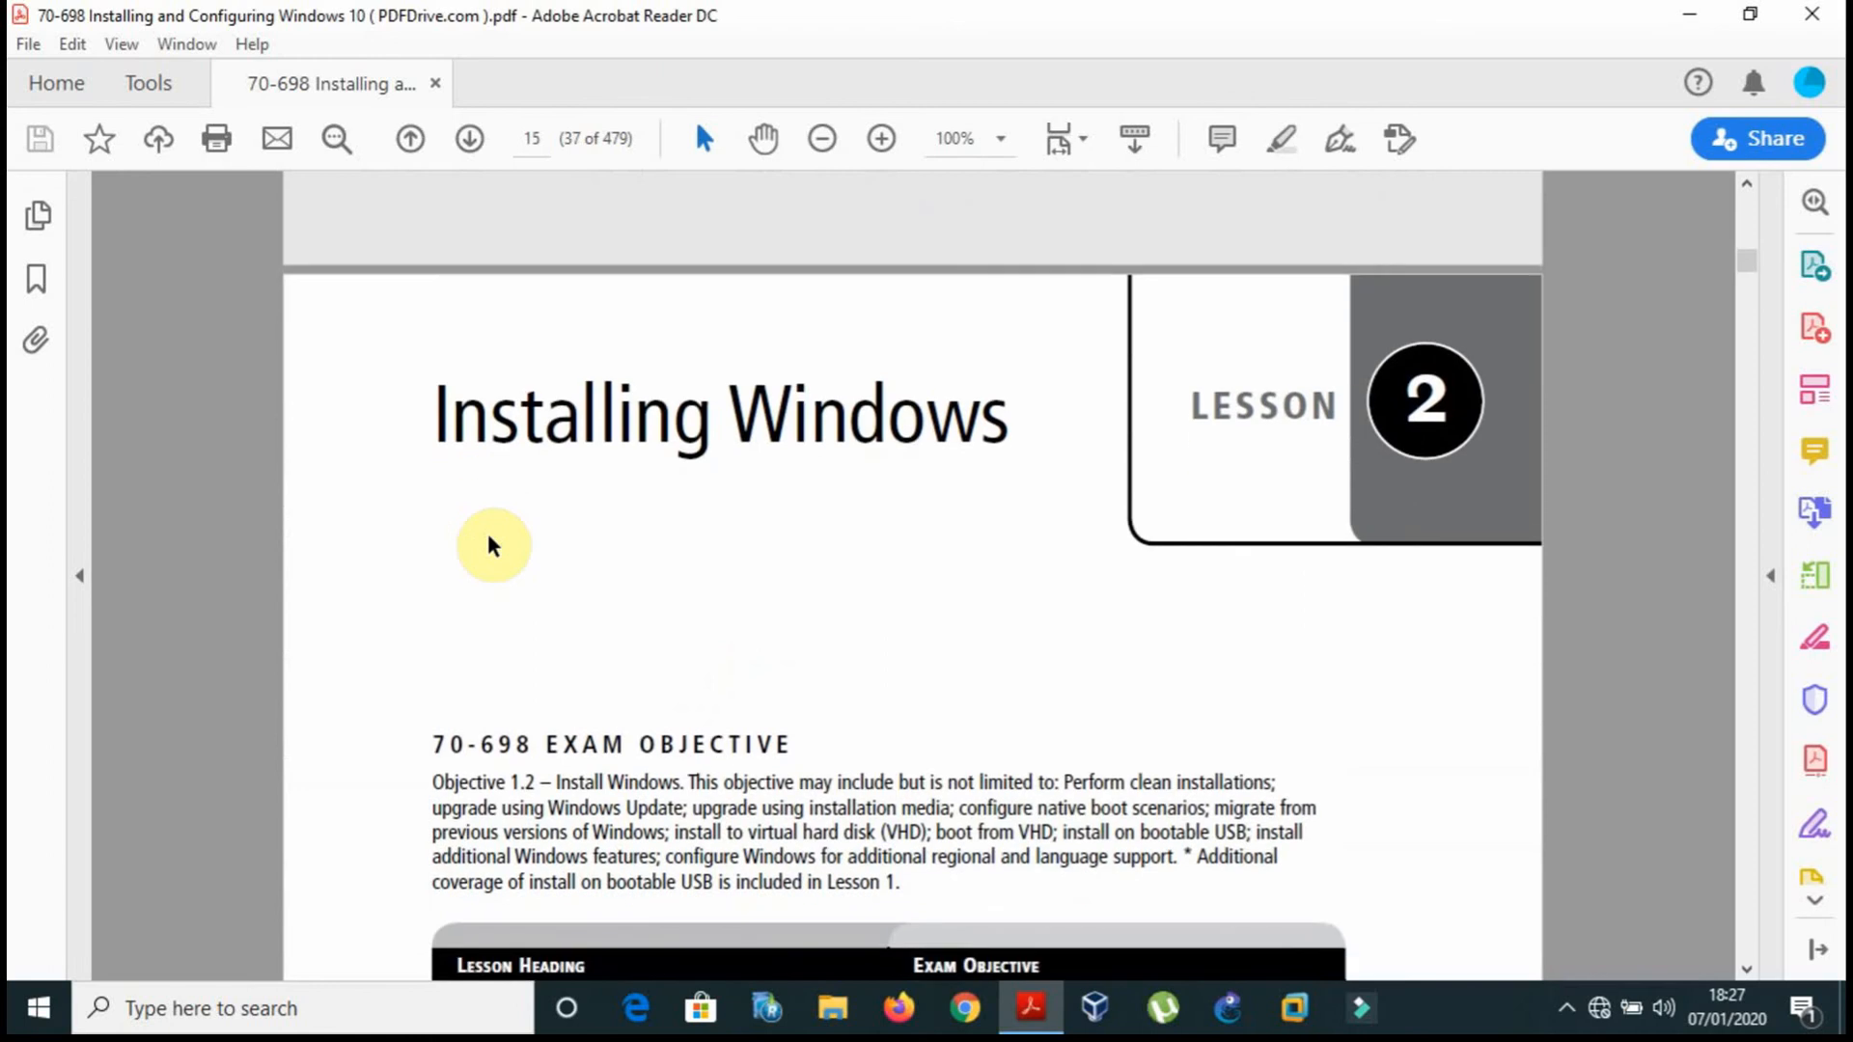
{"action": "scroll", "coordinate": [488, 534], "scroll_direction": "down", "scroll_amount": 4}
{"action": "scroll", "coordinate": [488, 533], "scroll_direction": "down", "scroll_amount": 4}
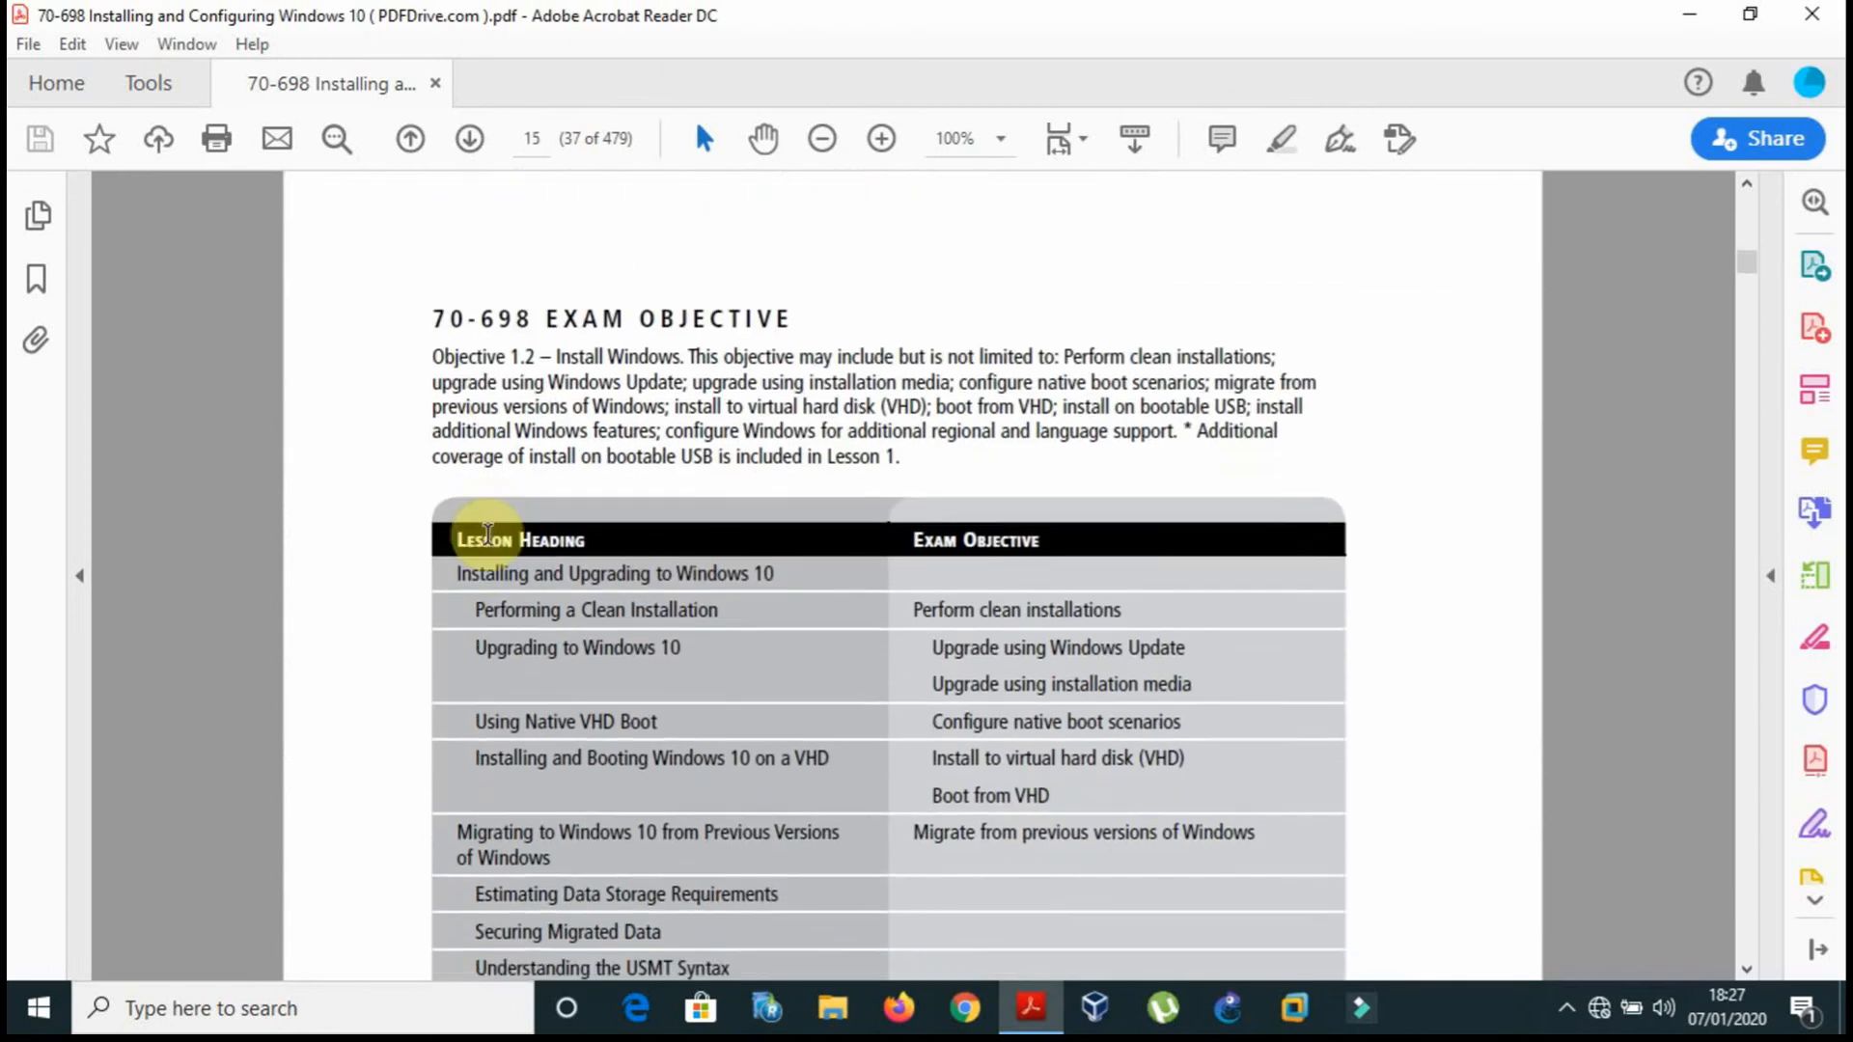
{"action": "scroll", "coordinate": [489, 534], "scroll_direction": "down", "scroll_amount": 2}
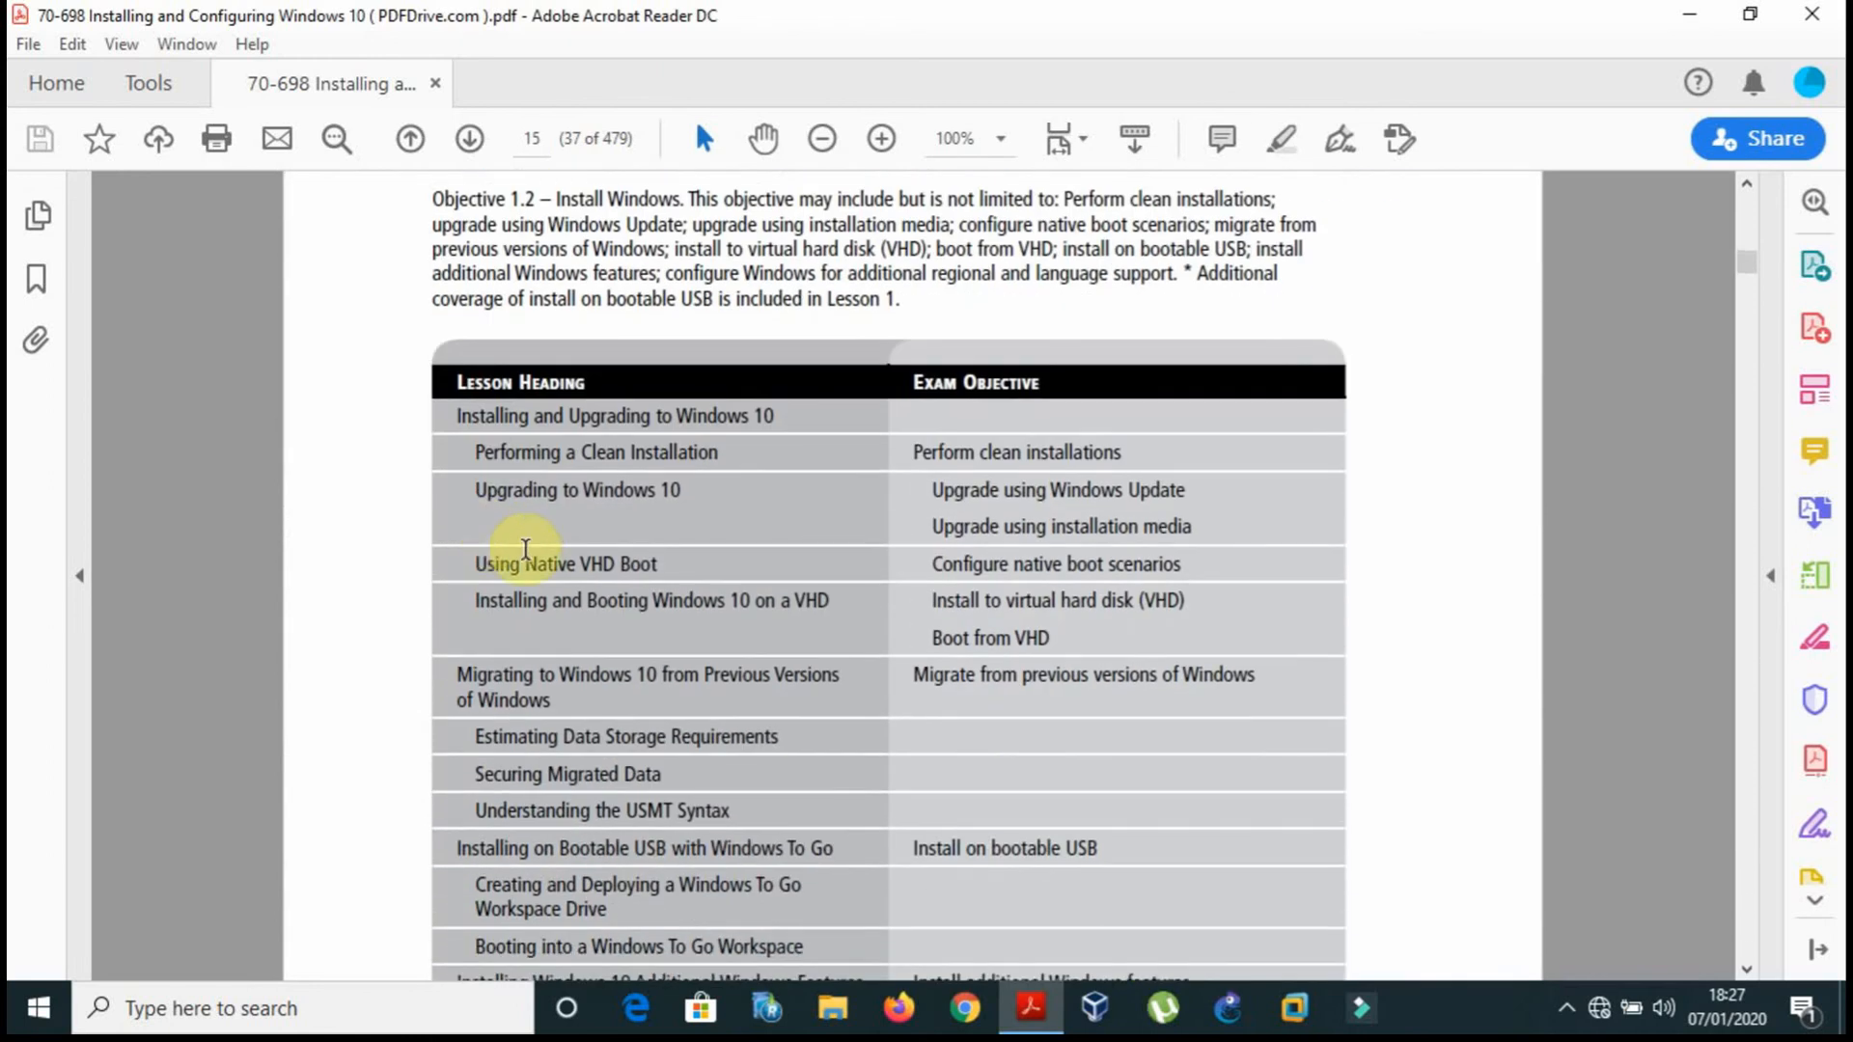
{"action": "scroll", "coordinate": [1378, 559], "scroll_direction": "down", "scroll_amount": 1}
{"action": "scroll", "coordinate": [1377, 560], "scroll_direction": "down", "scroll_amount": 15}
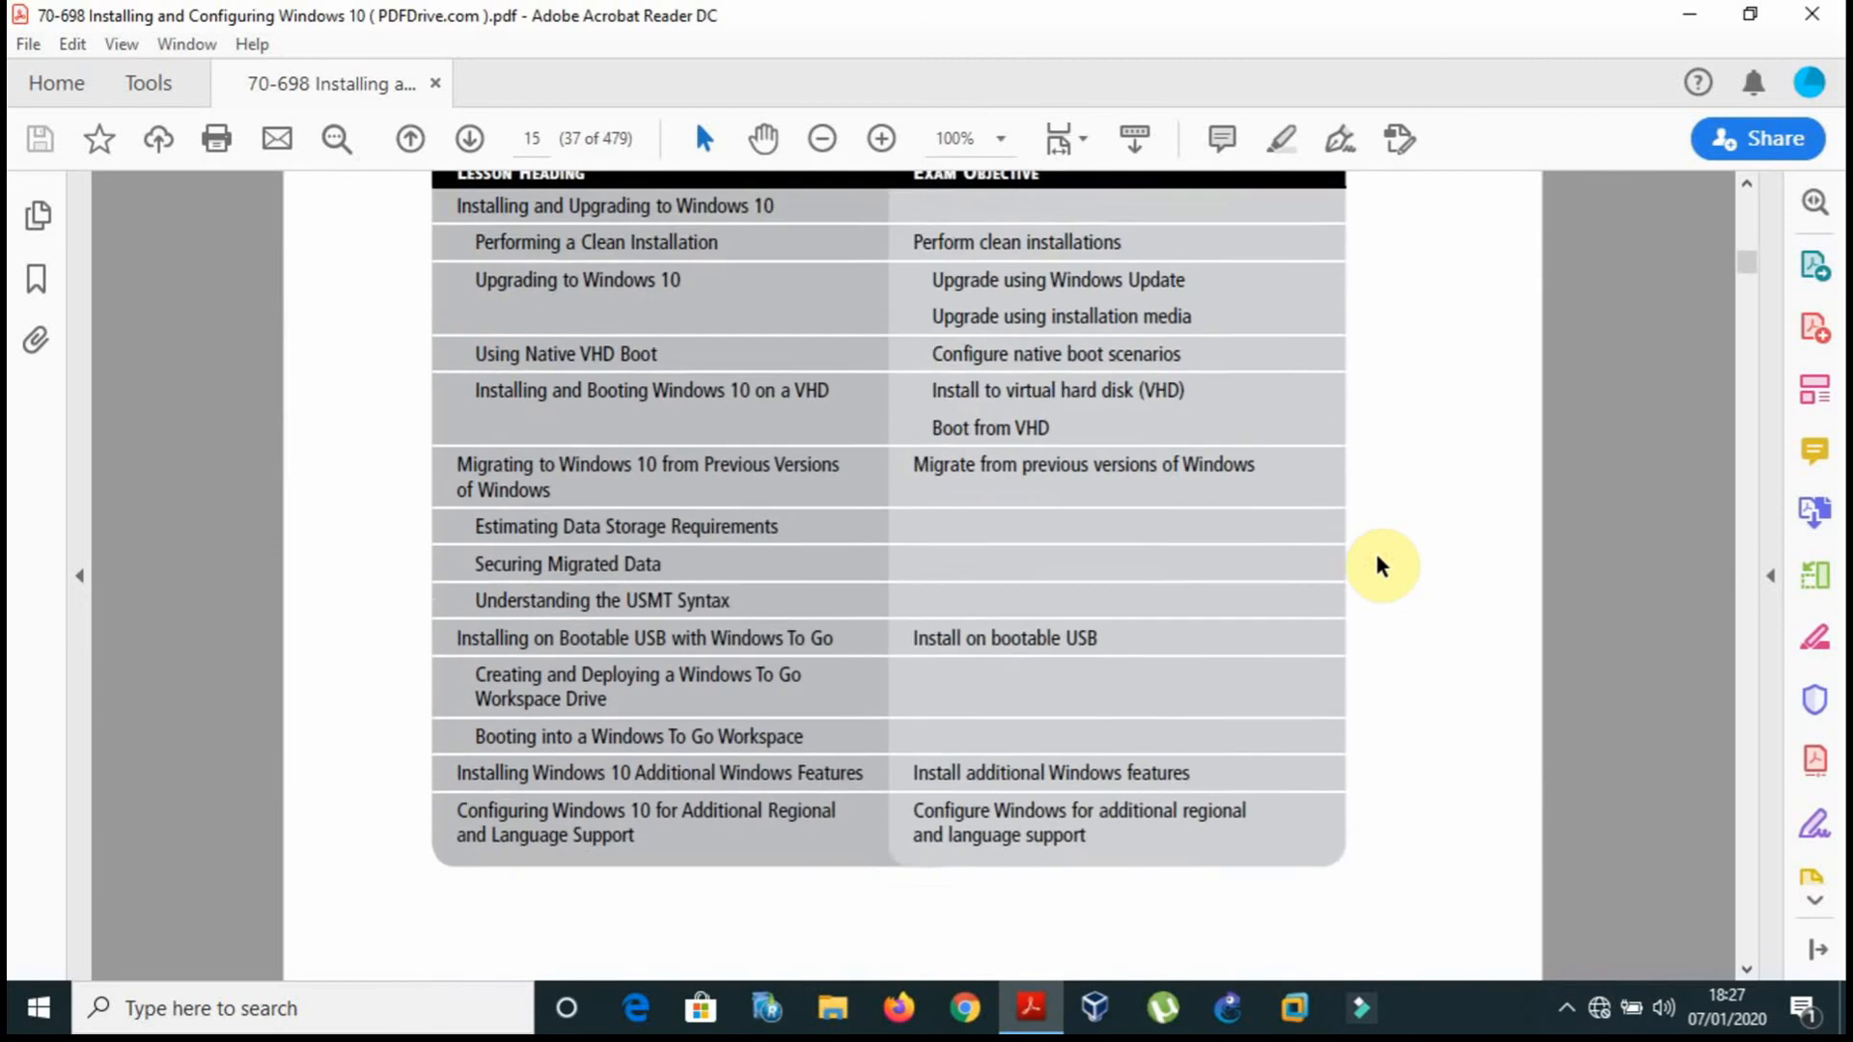
Step: Skim Lesson 2 up to the USB flash drive installation procedure on page 18, and return to the lesson's title page
{"action": "scroll", "coordinate": [1377, 555], "scroll_direction": "down", "scroll_amount": 20}
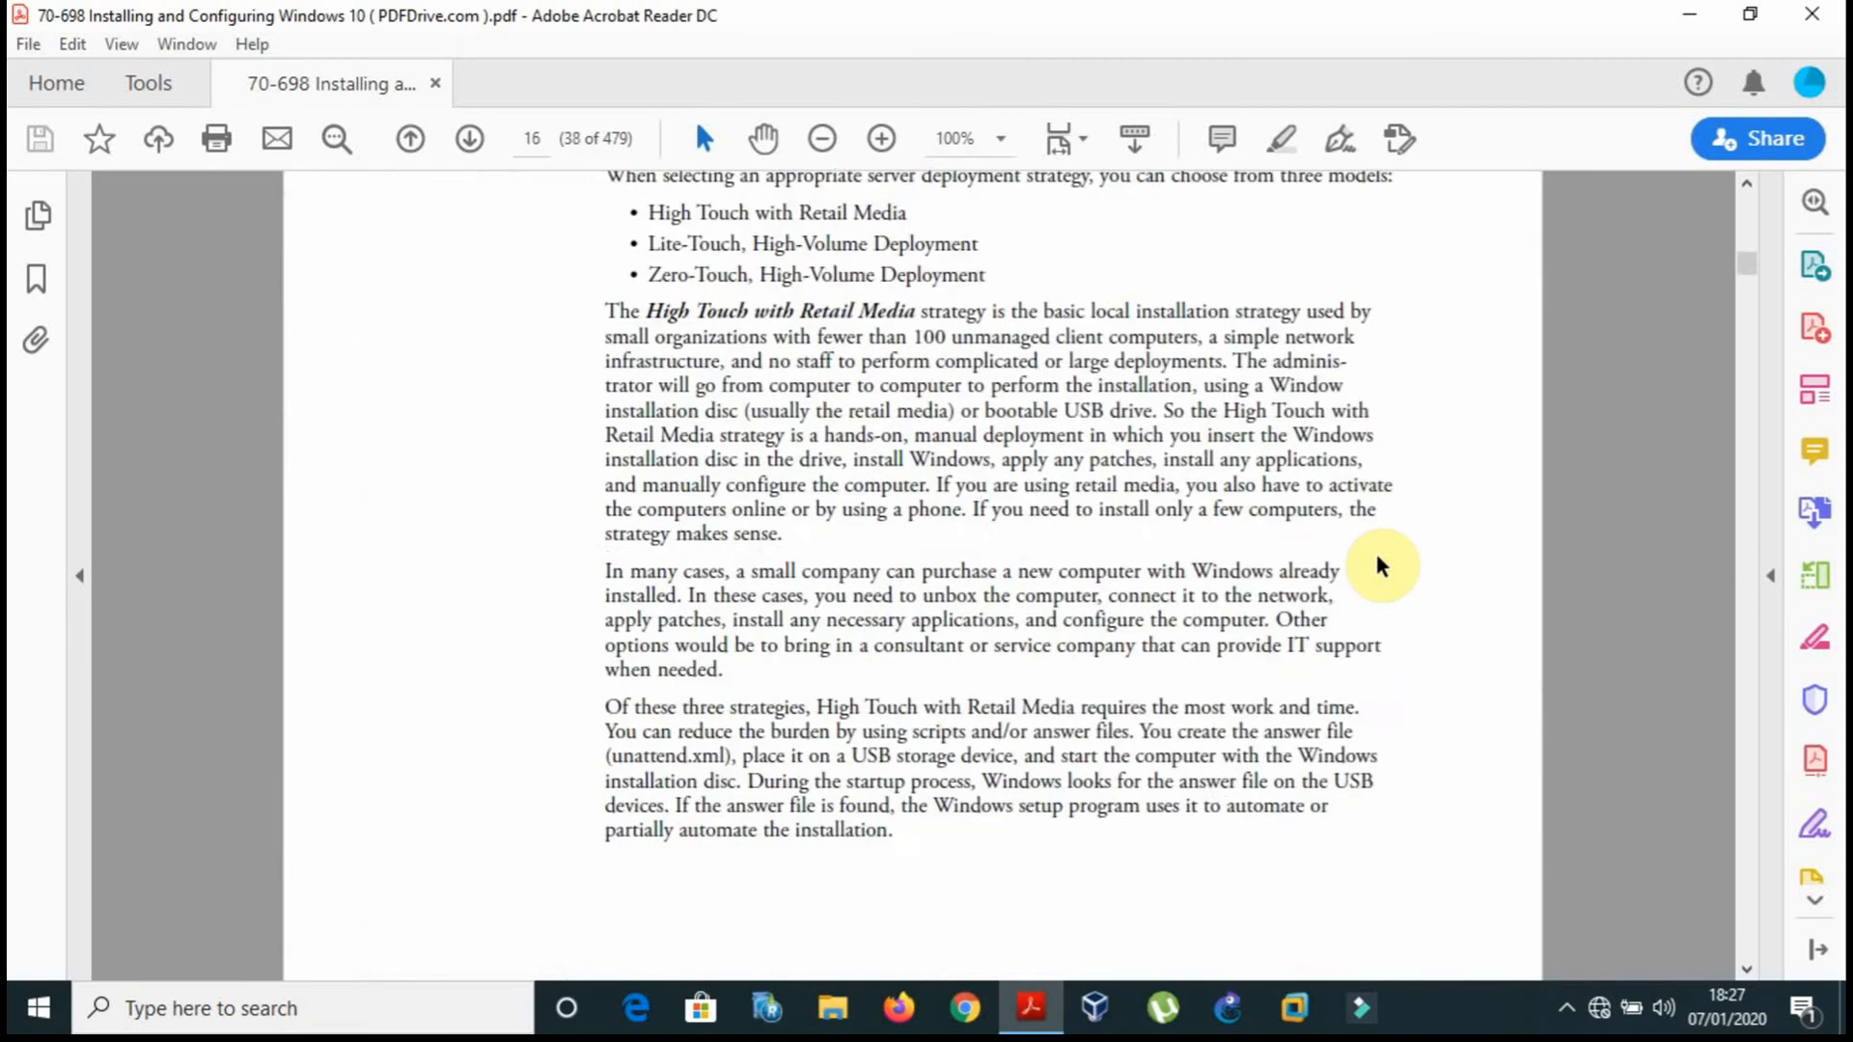
{"action": "scroll", "coordinate": [1376, 555], "scroll_direction": "down", "scroll_amount": 5}
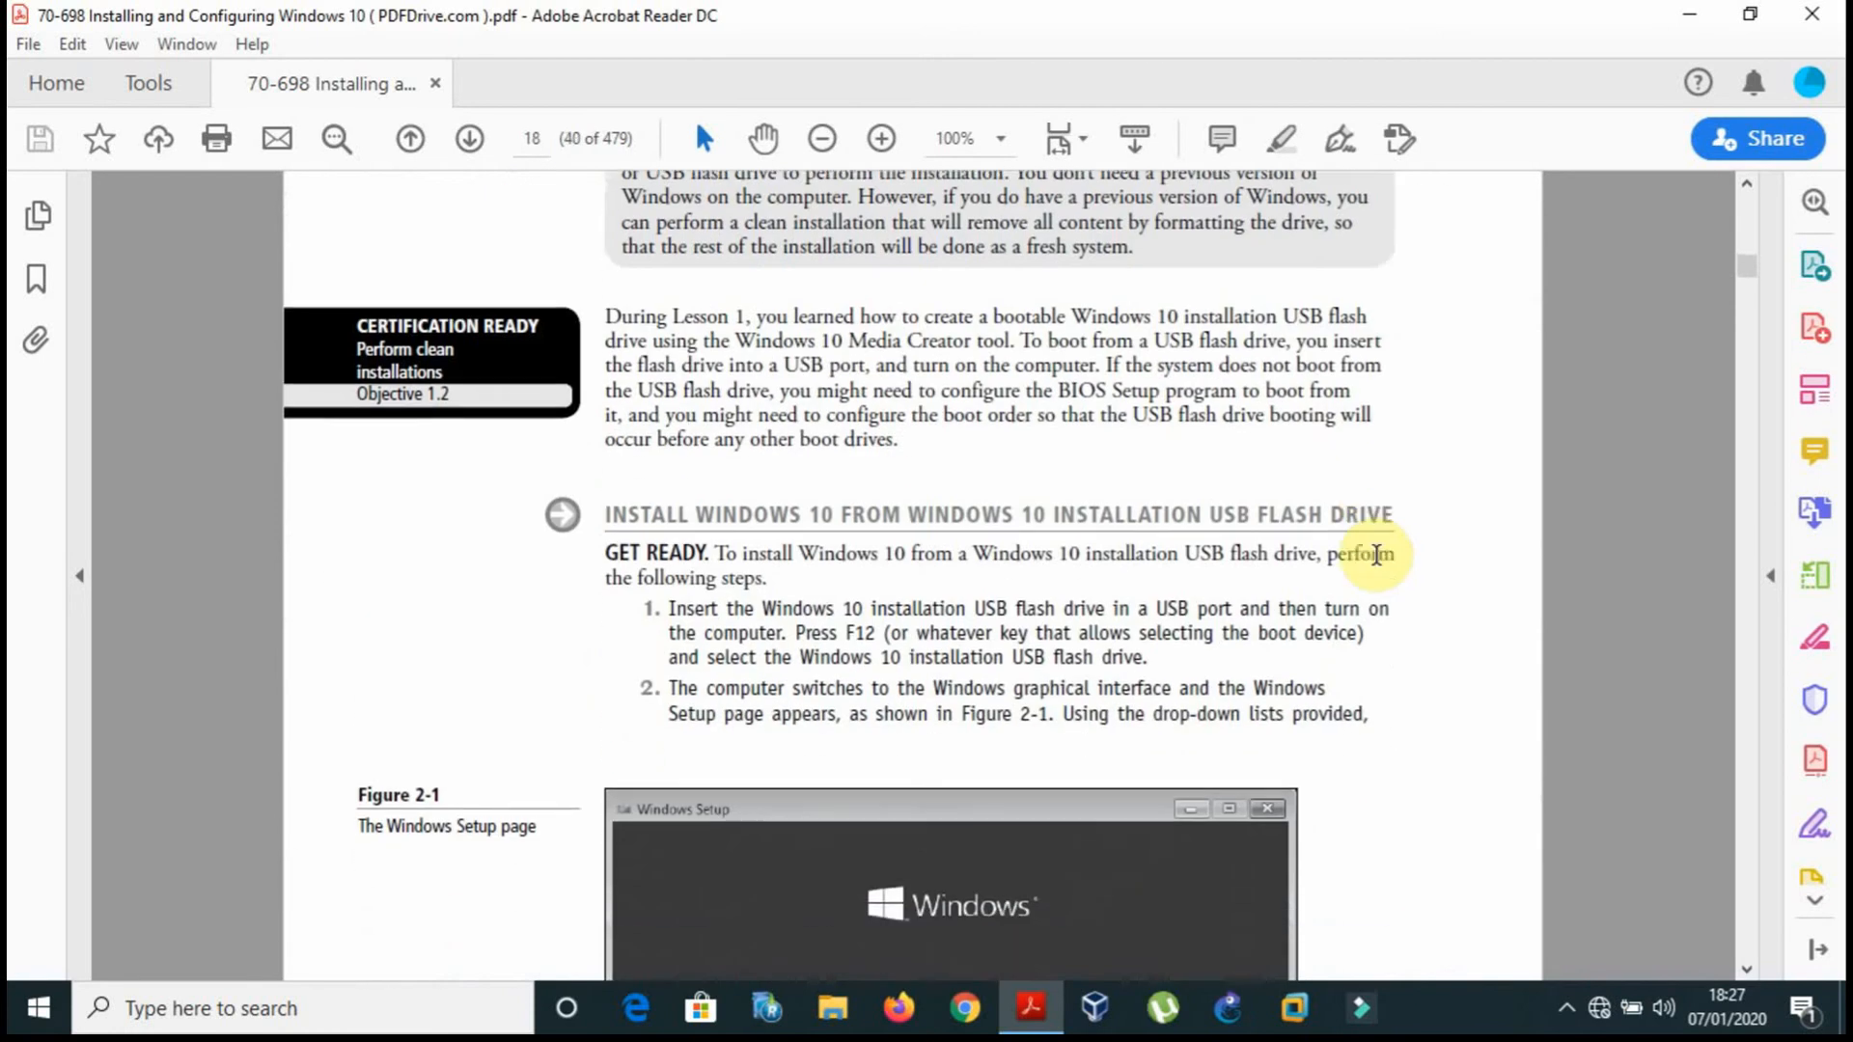
{"action": "scroll", "coordinate": [1374, 549], "scroll_direction": "up", "scroll_amount": 20}
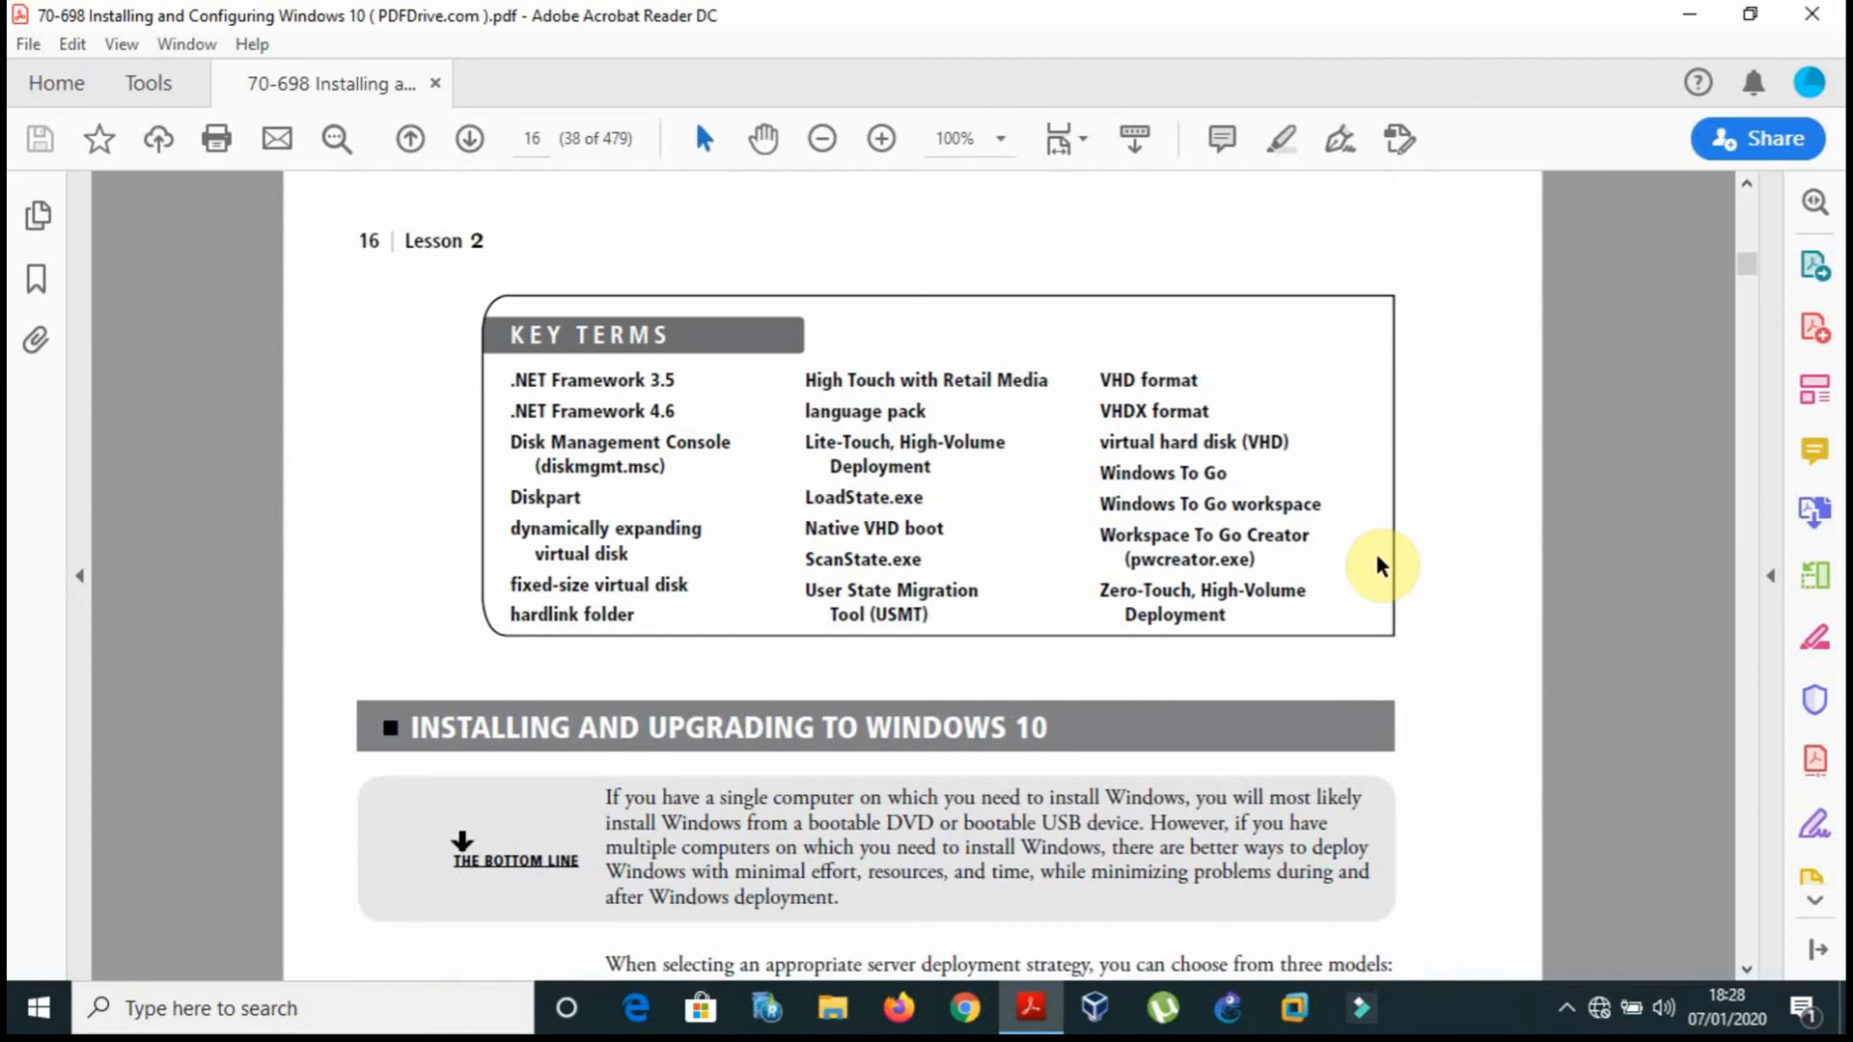
{"action": "scroll", "coordinate": [1376, 564], "scroll_direction": "up", "scroll_amount": 10}
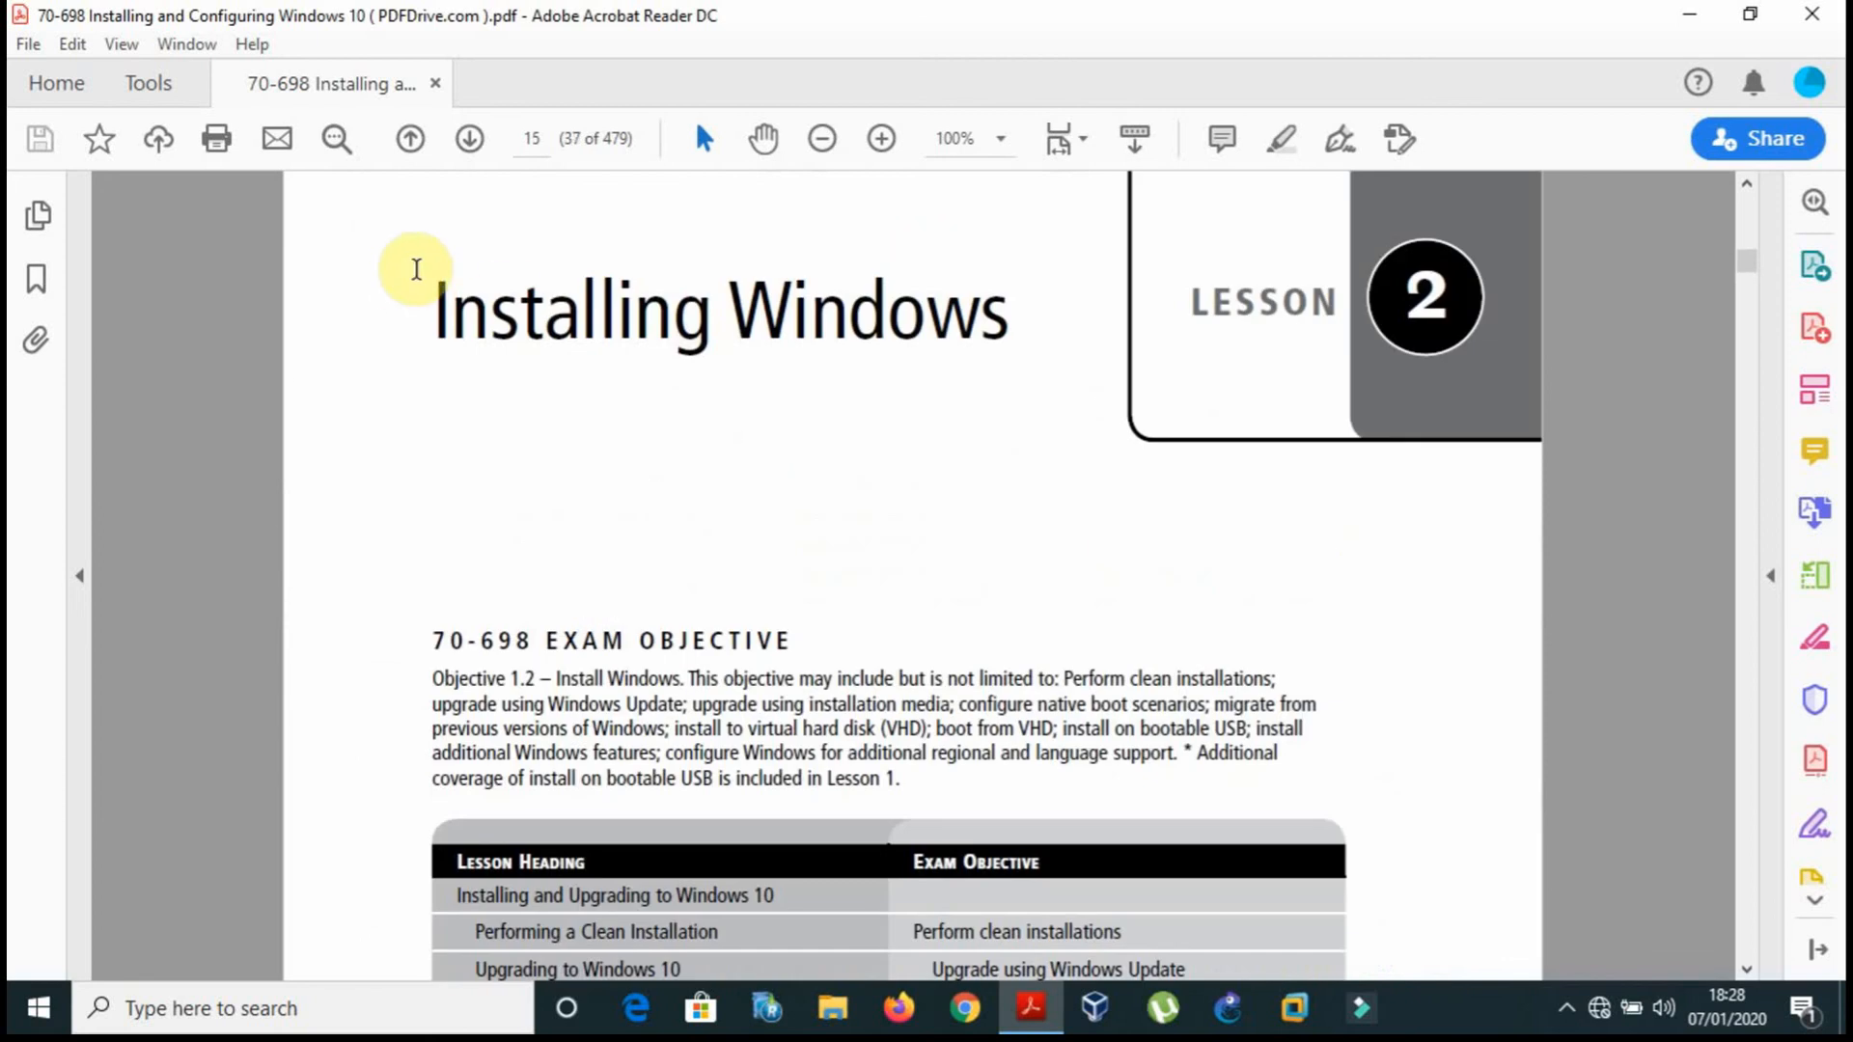
{"action": "left_click", "coordinate": [1081, 545]}
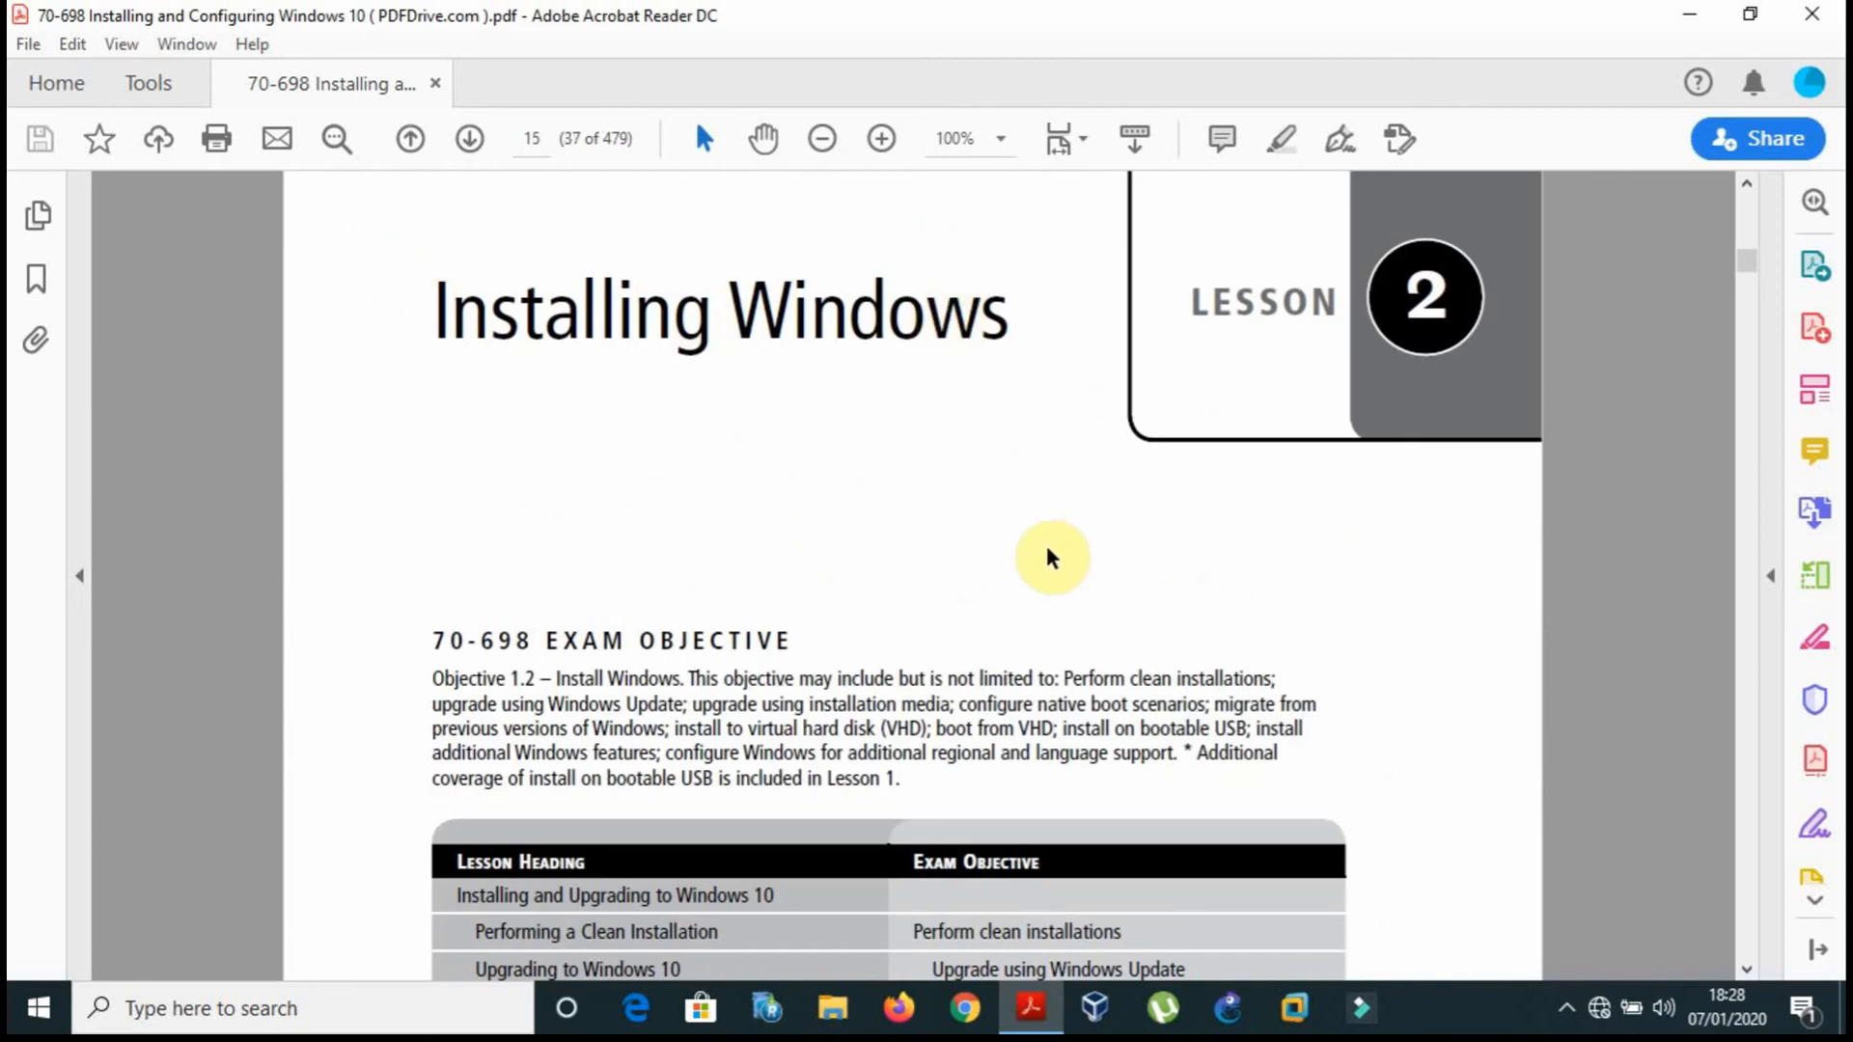